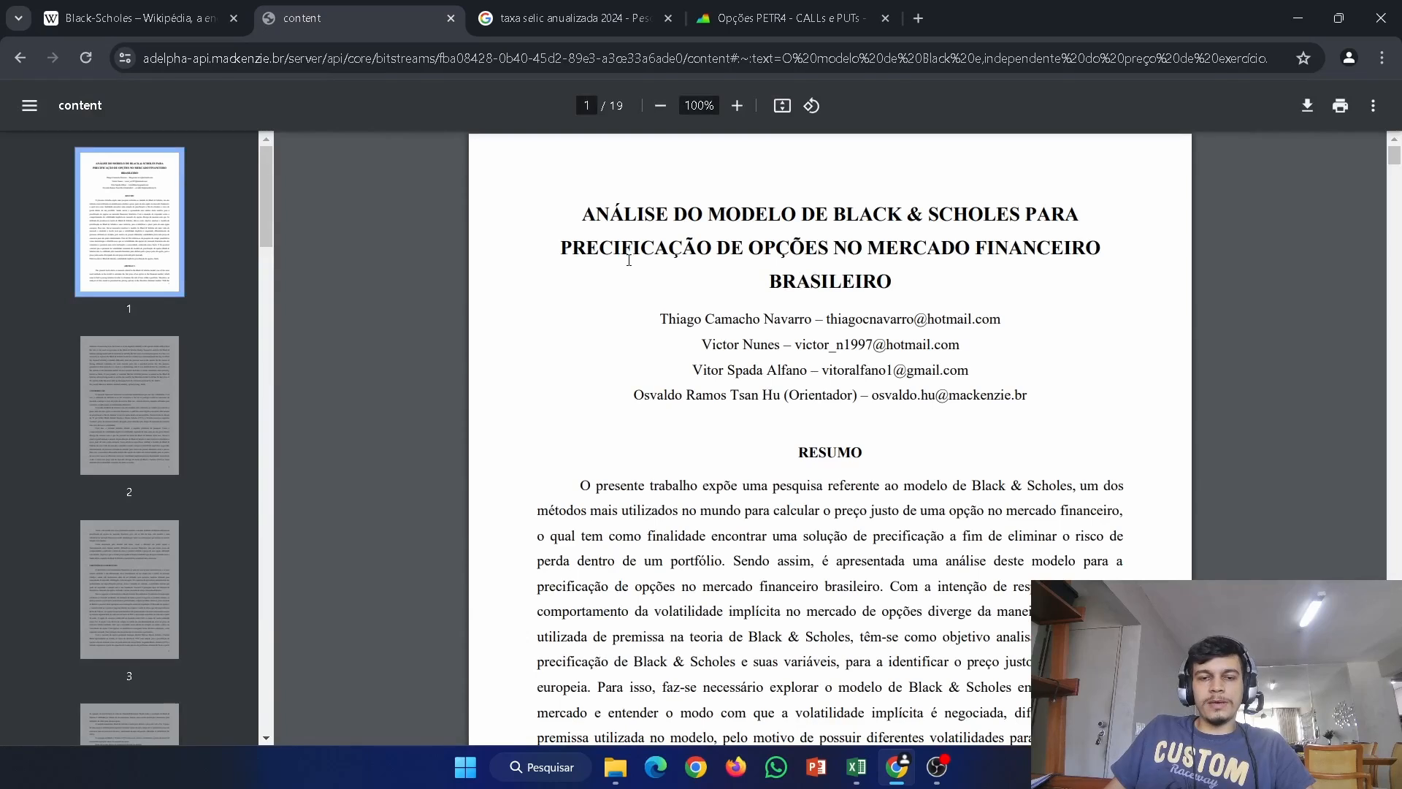
- Highlight the title of the Black & Scholes paper and bring up the Wikipedia article on Black-Scholes
left_click_drag(584, 213, 926, 252)
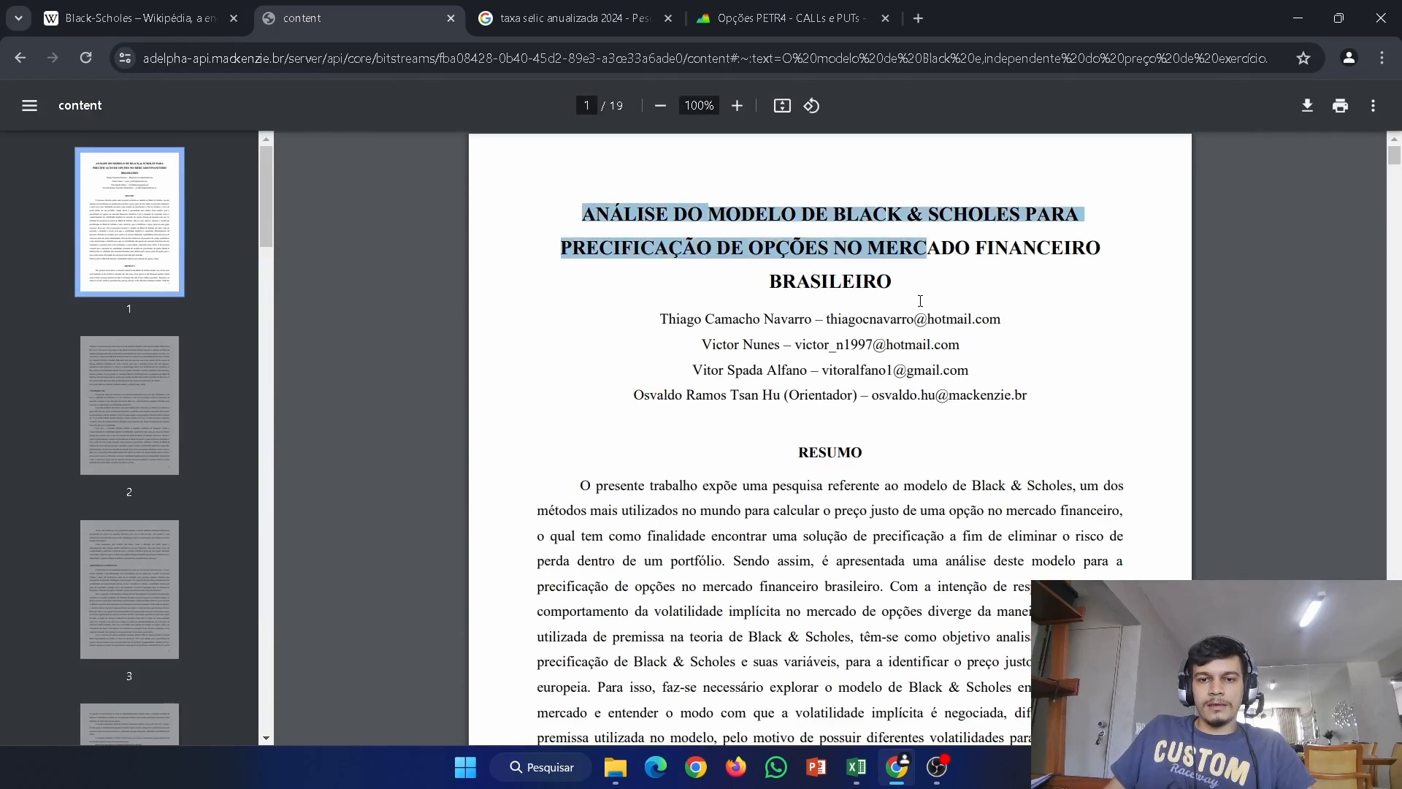
mouse_move(920, 301)
left_mouse_down()
mouse_move(854, 289)
mouse_move(897, 287)
left_mouse_up()
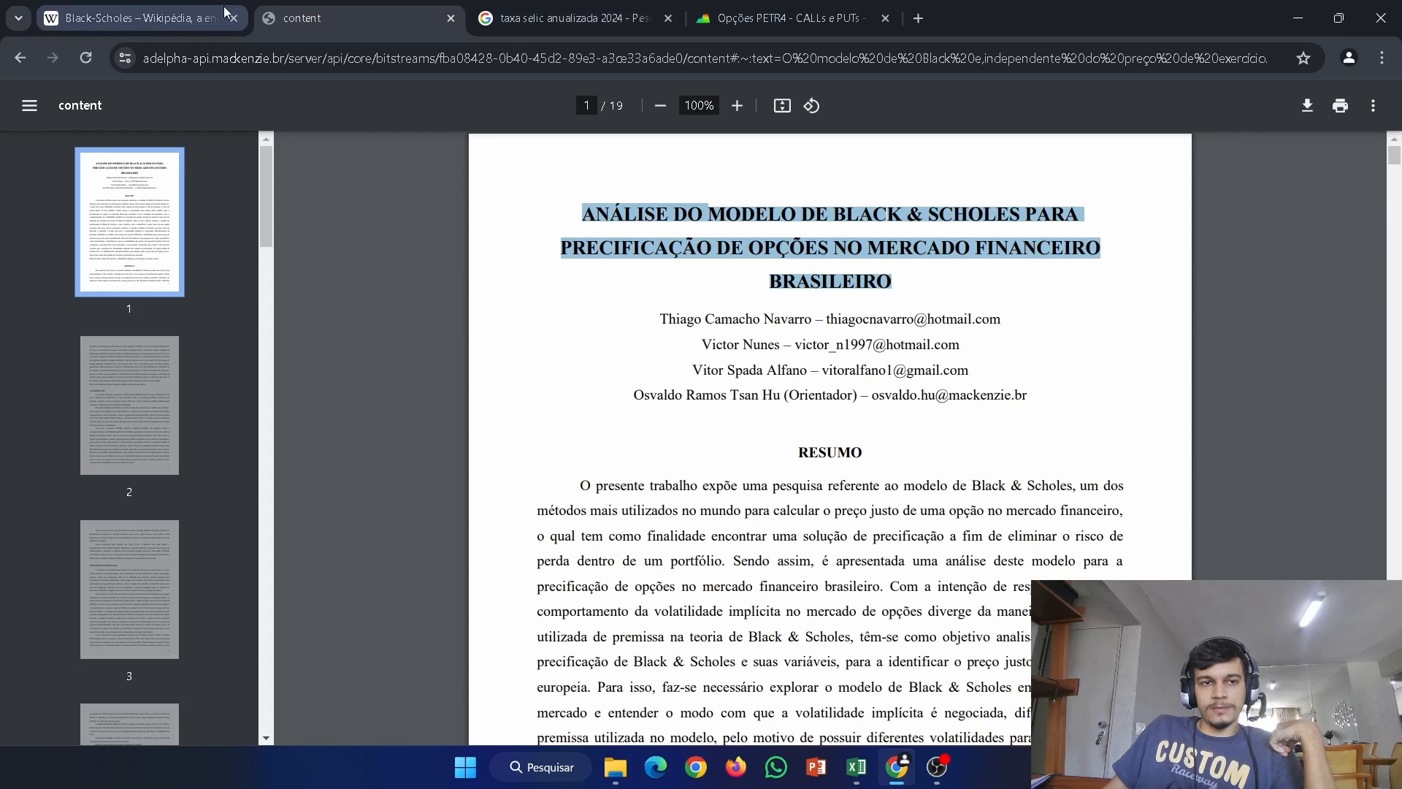
left_click(231, 28)
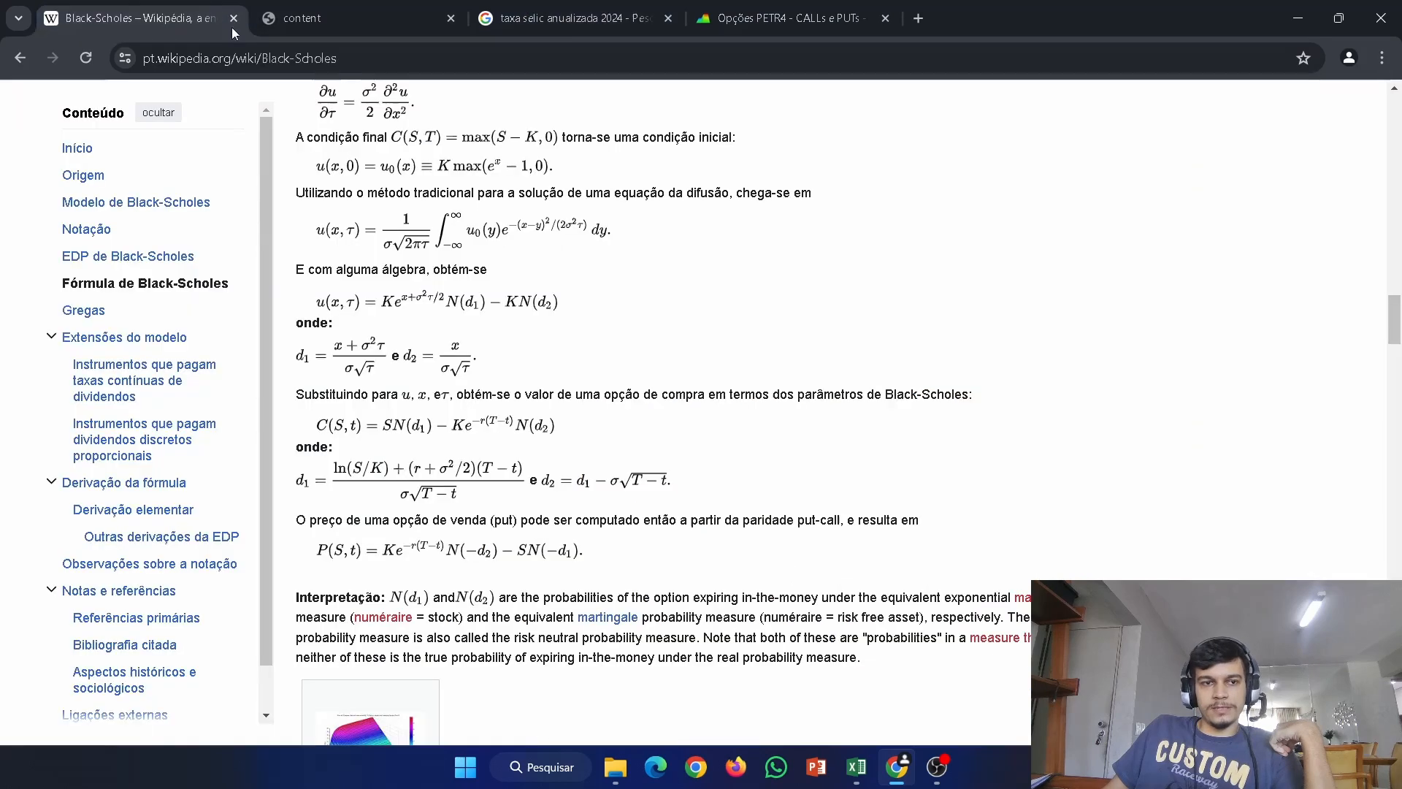
- Switch to the BAS workbook in Excel and review the variables in the ENTRADA DE DADOS table
left_click(898, 772)
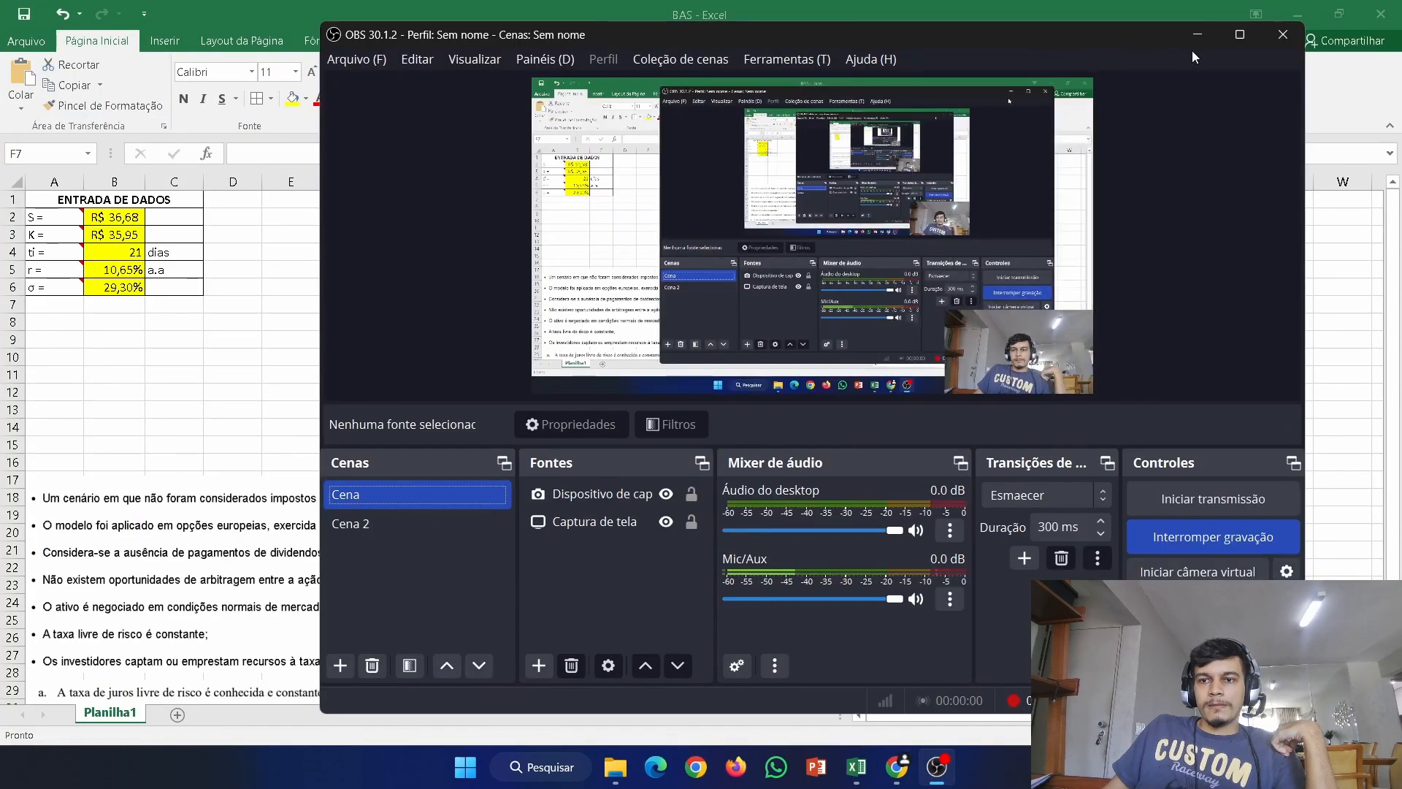
left_click(1212, 28)
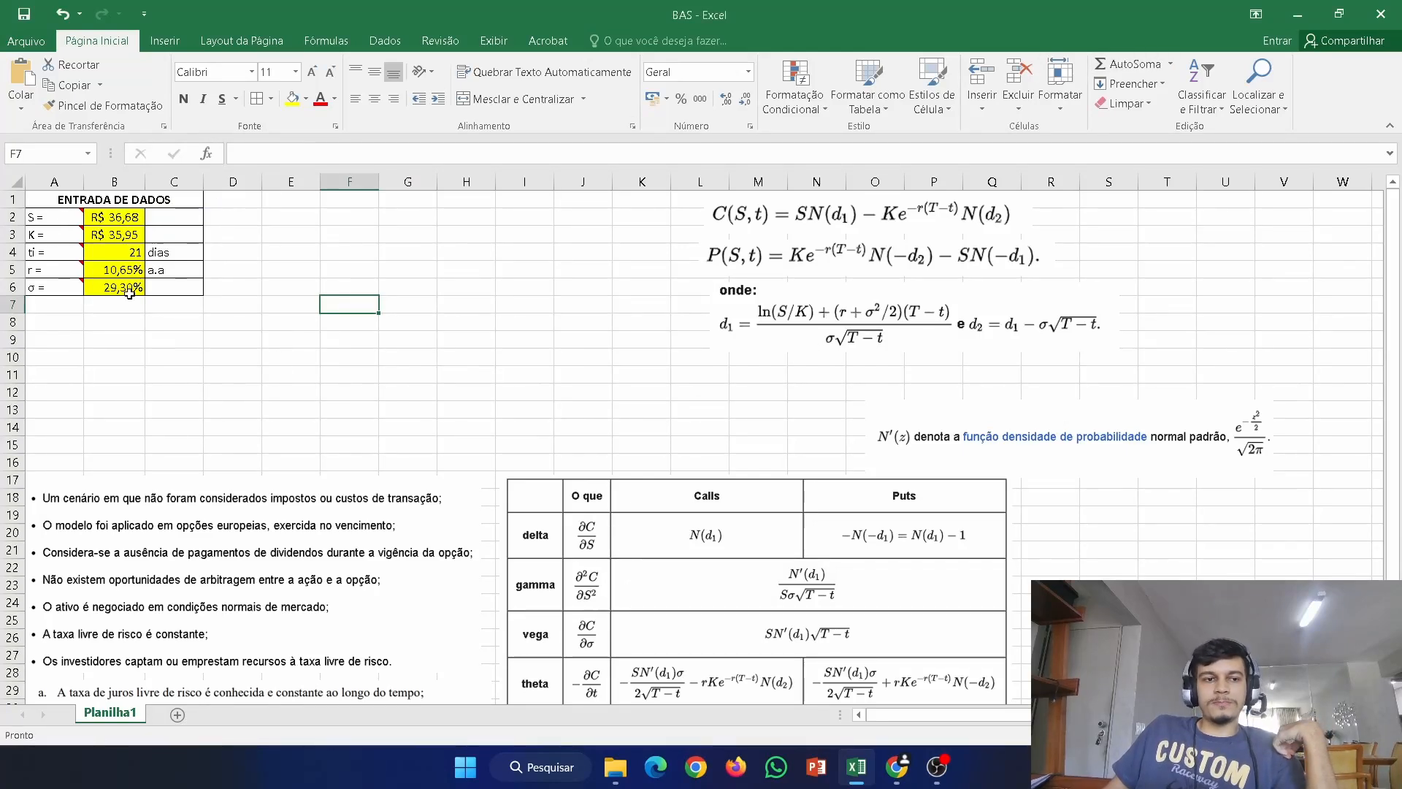
mouse_move(46, 236)
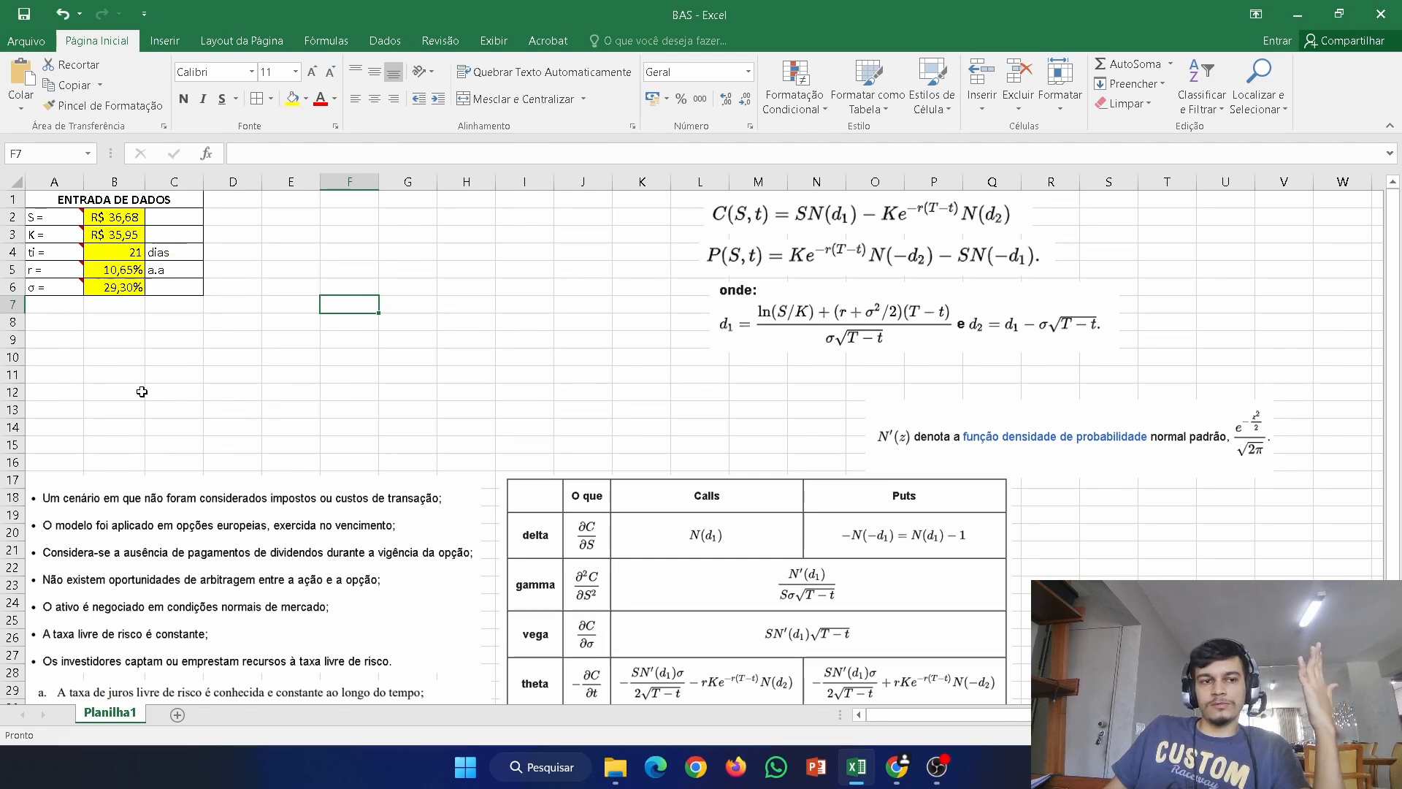
left_click(276, 248)
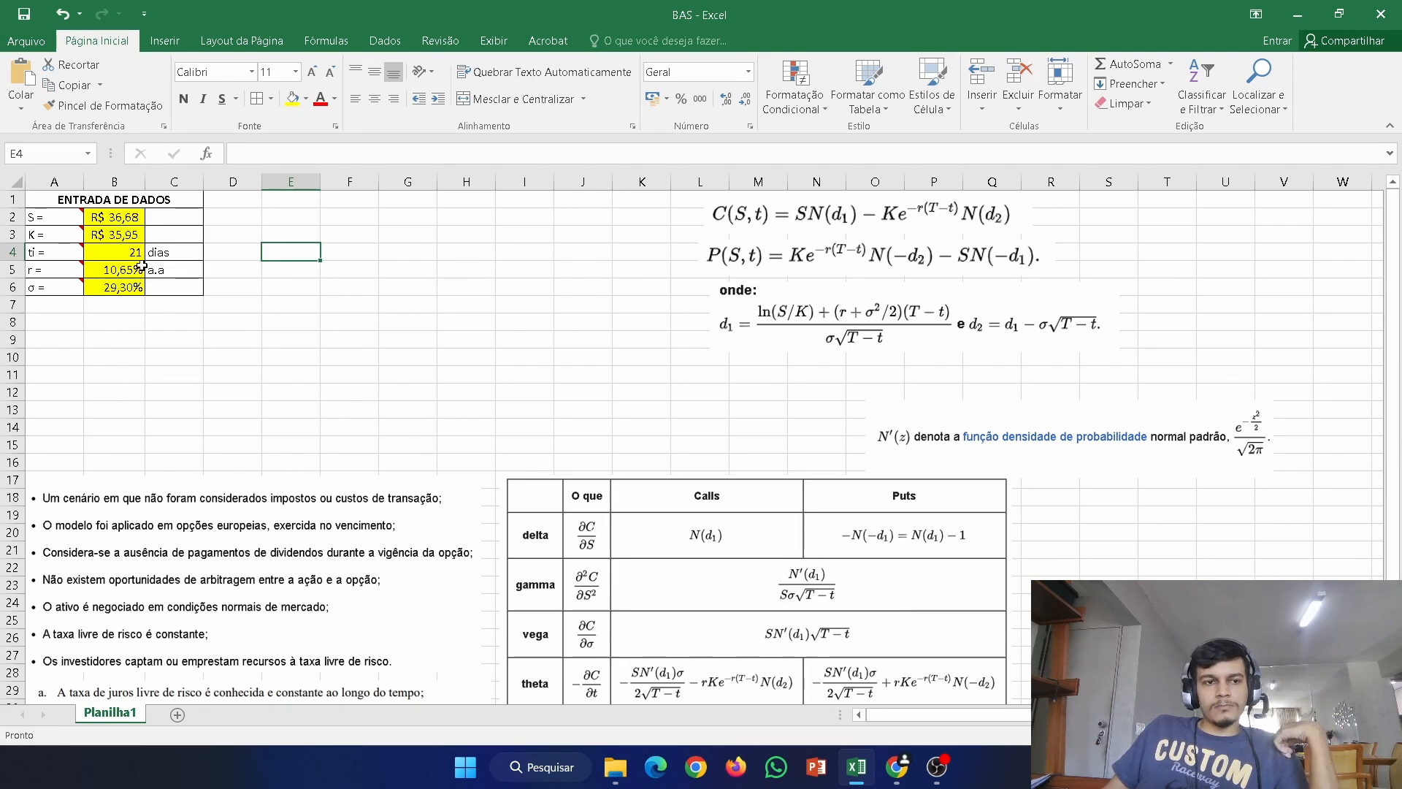
- Highlight the PETR4 share price on the Opções.Net.Br page in Chrome and compare it with S in cell B2 of the Excel workbook
left_click(896, 766)
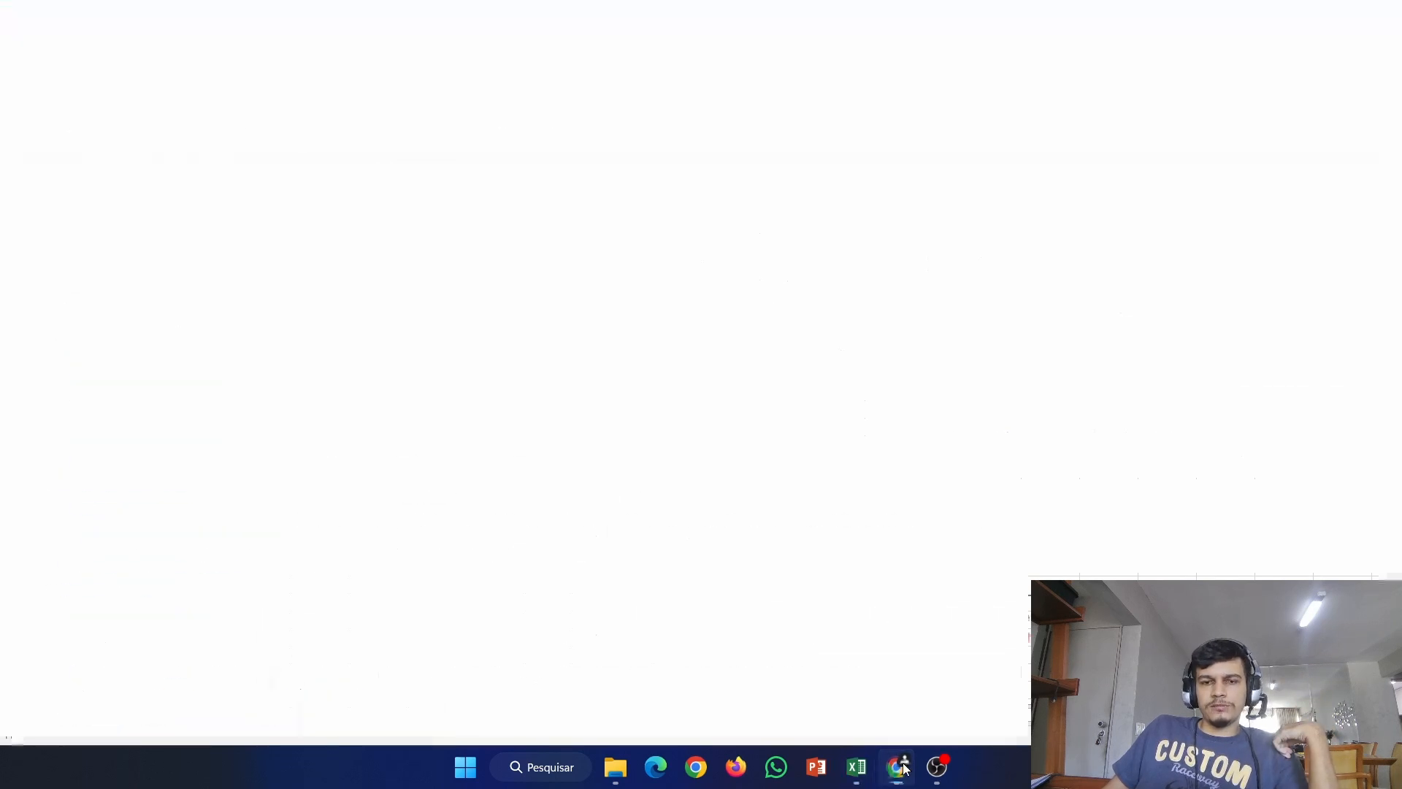
left_click(804, 20)
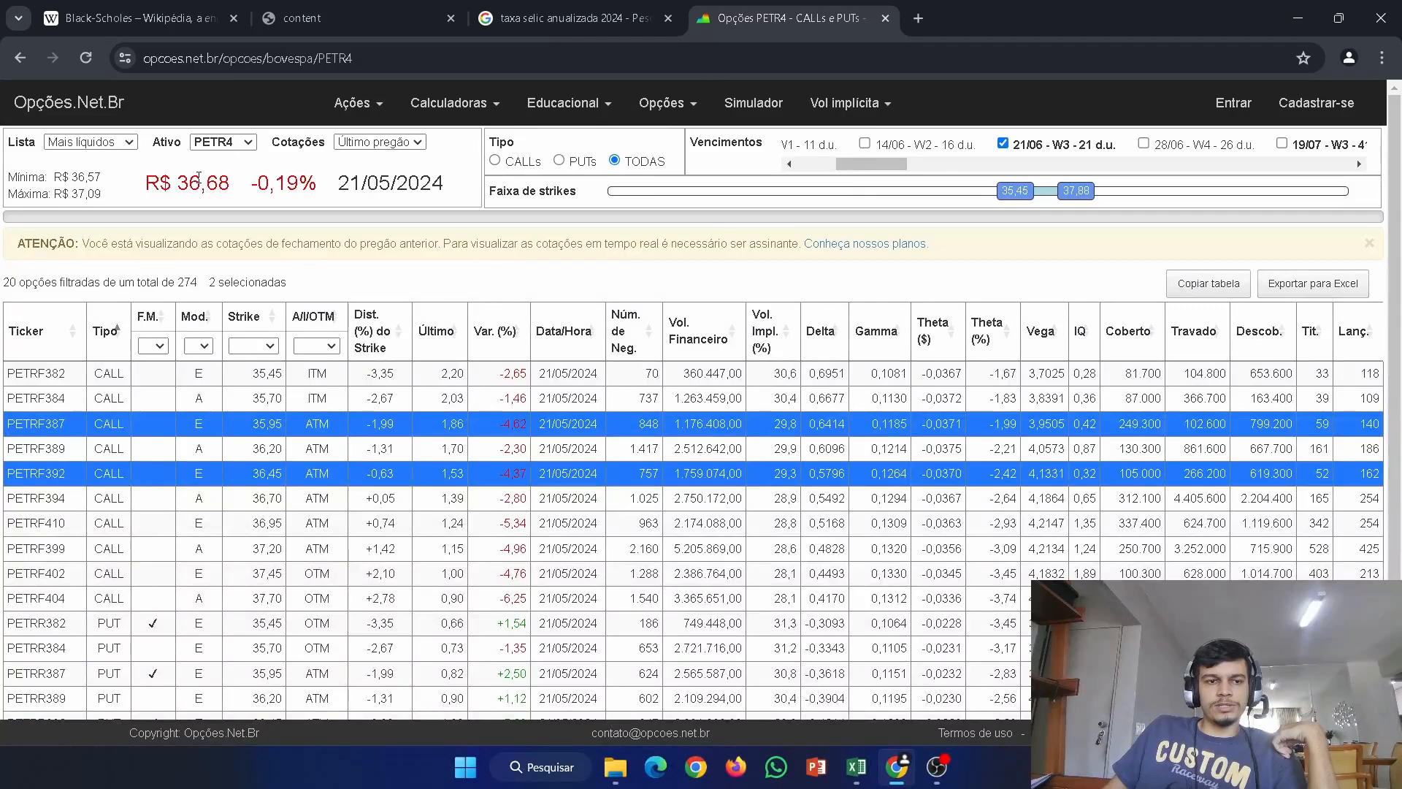
left_click_drag(145, 182, 231, 182)
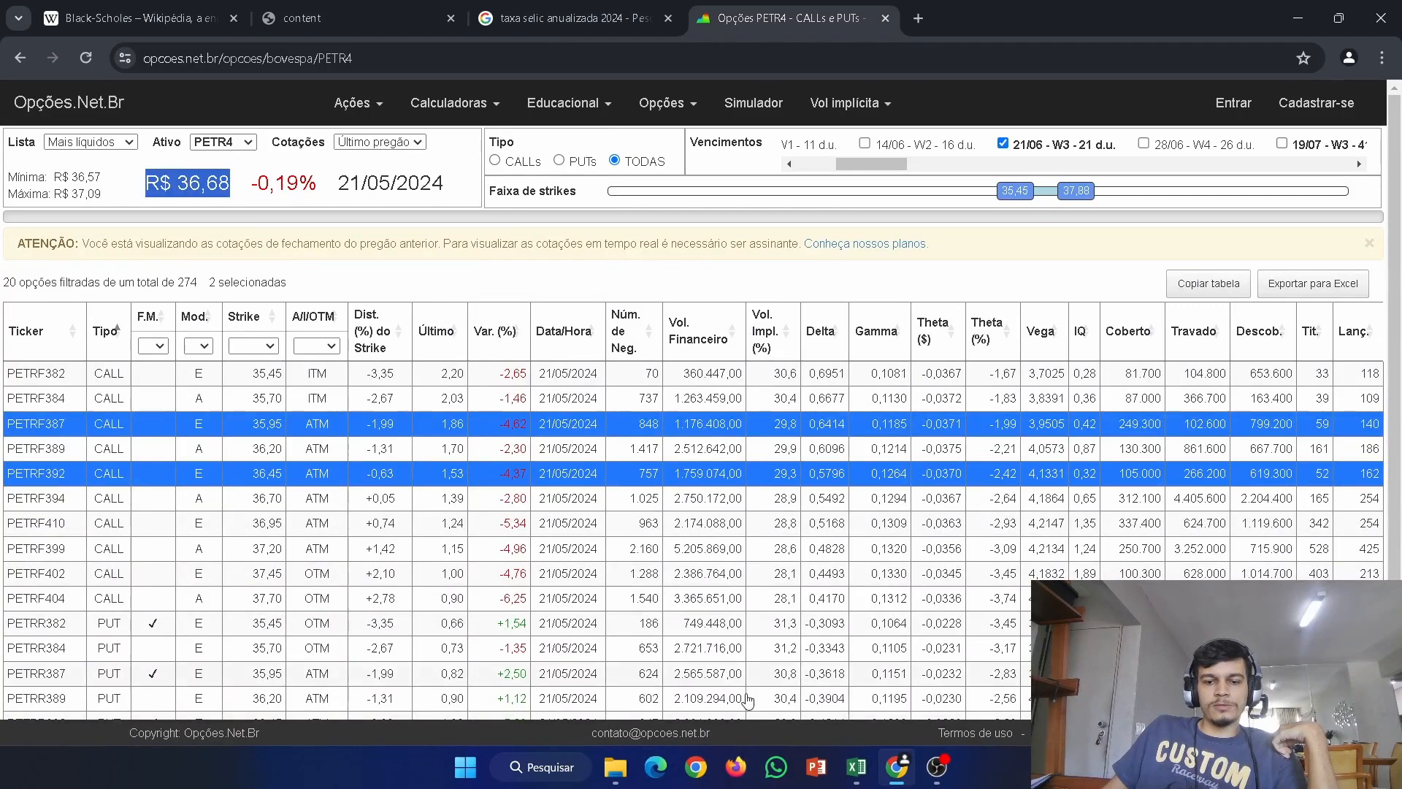
left_click(857, 767)
left_click(113, 217)
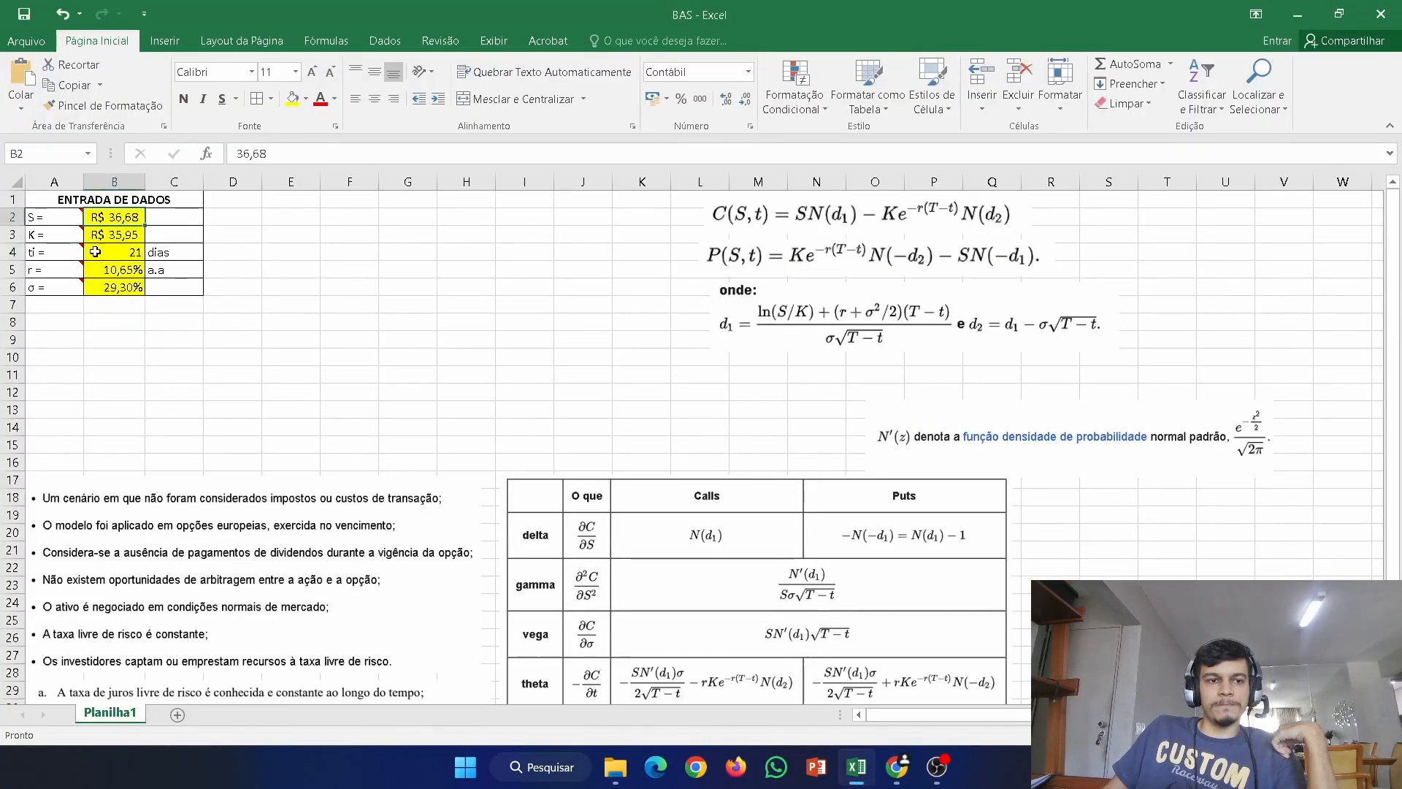
- Compare the strike price K in cell B3 with the strikes in the PETR4 options table in Chrome, returning to Excel
left_click(102, 235)
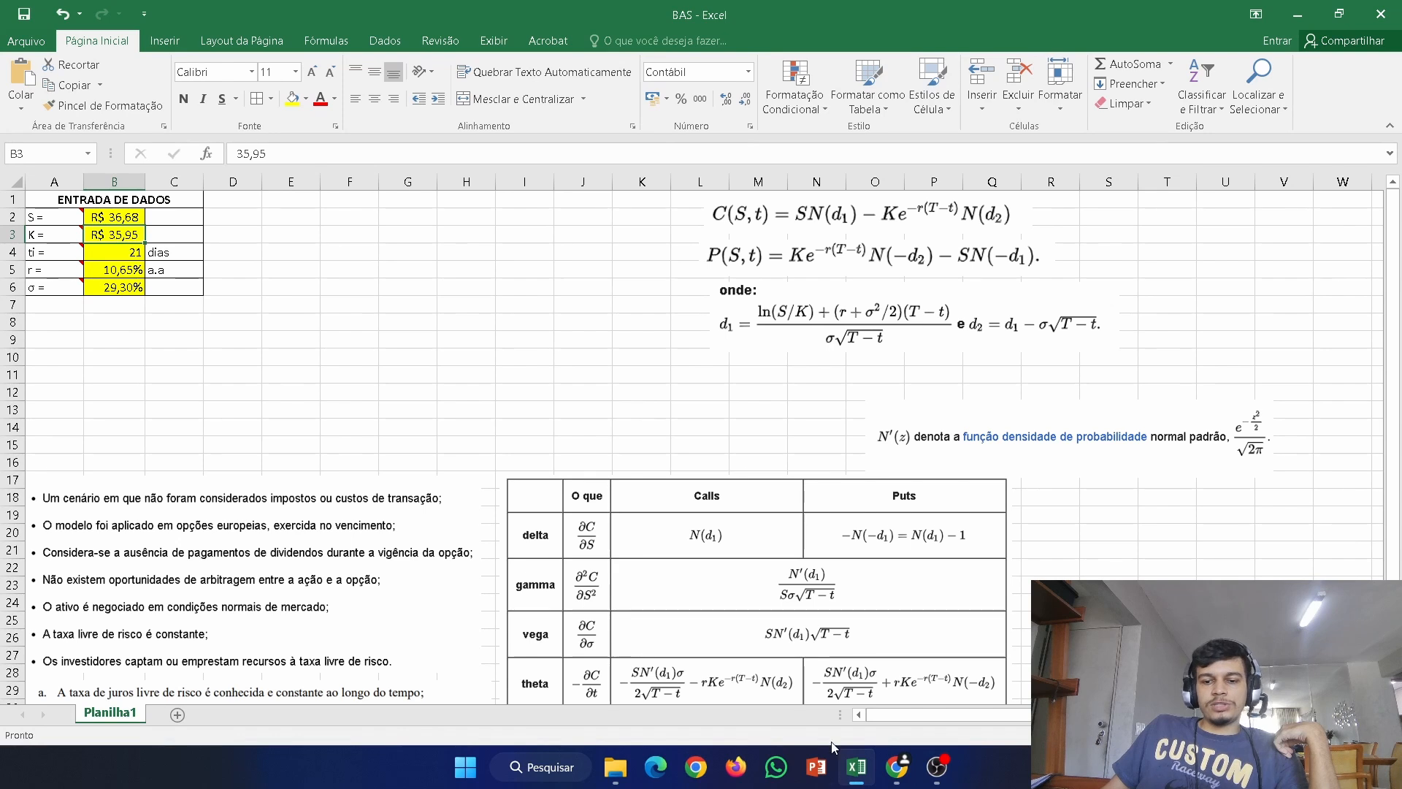
left_click(858, 768)
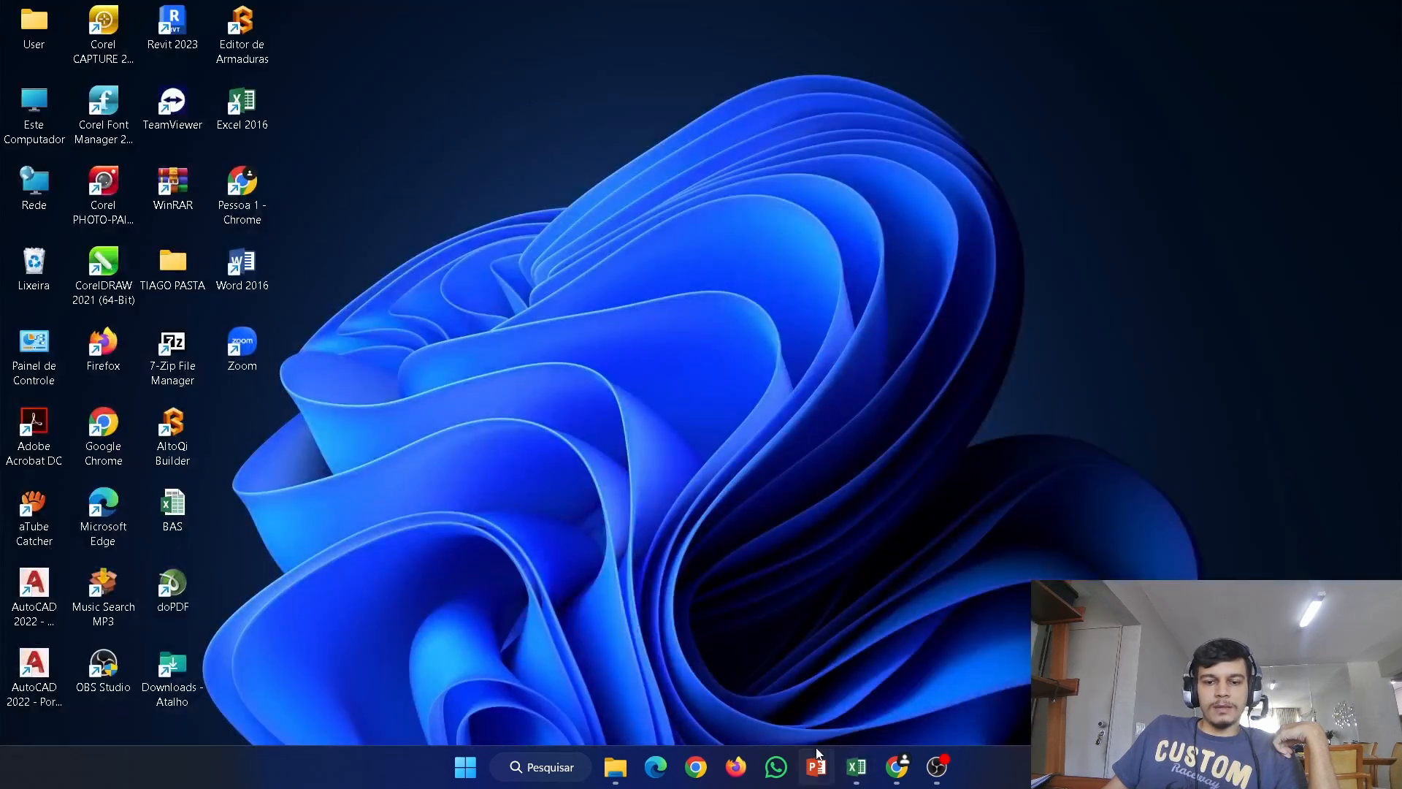
left_click(856, 767)
left_click(894, 766)
left_click(856, 767)
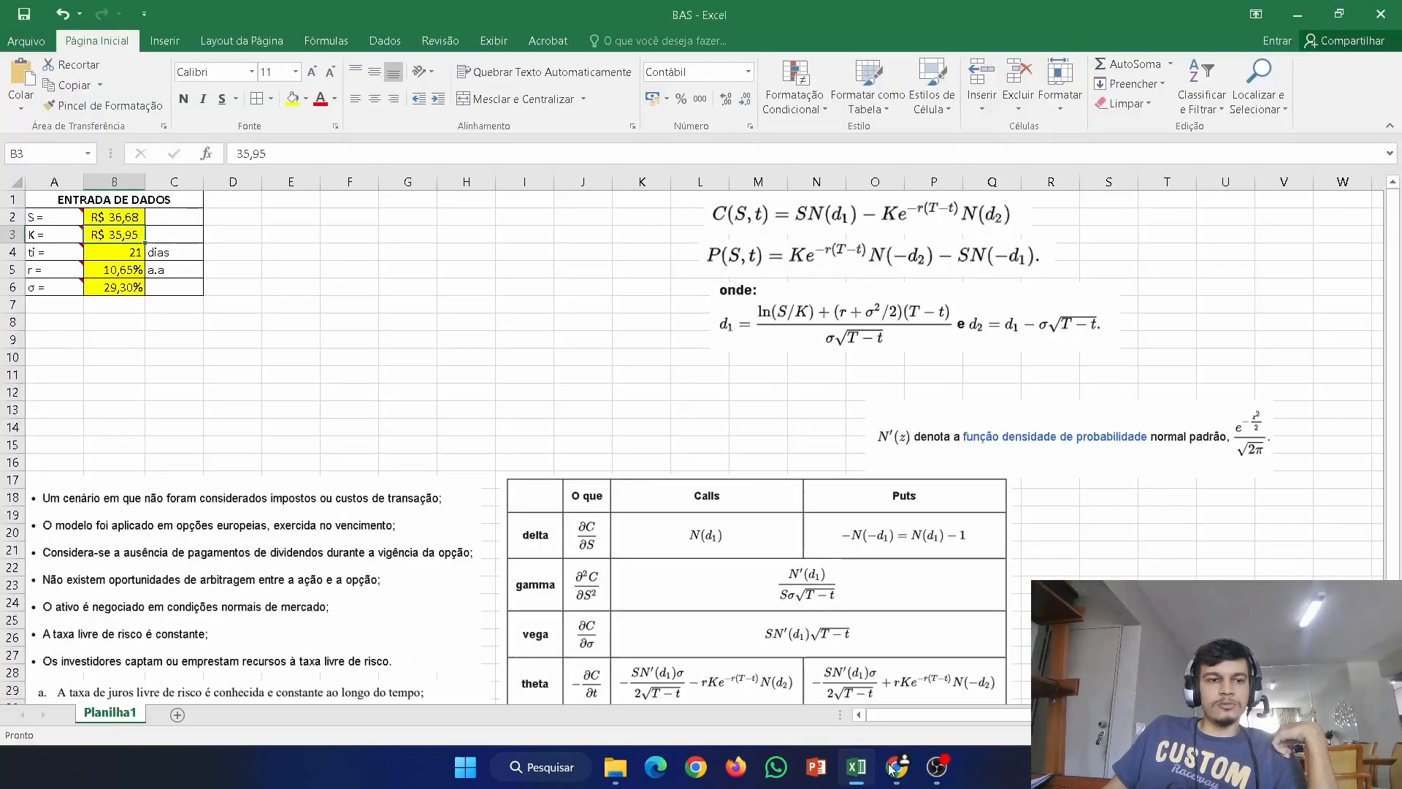
left_click(893, 767)
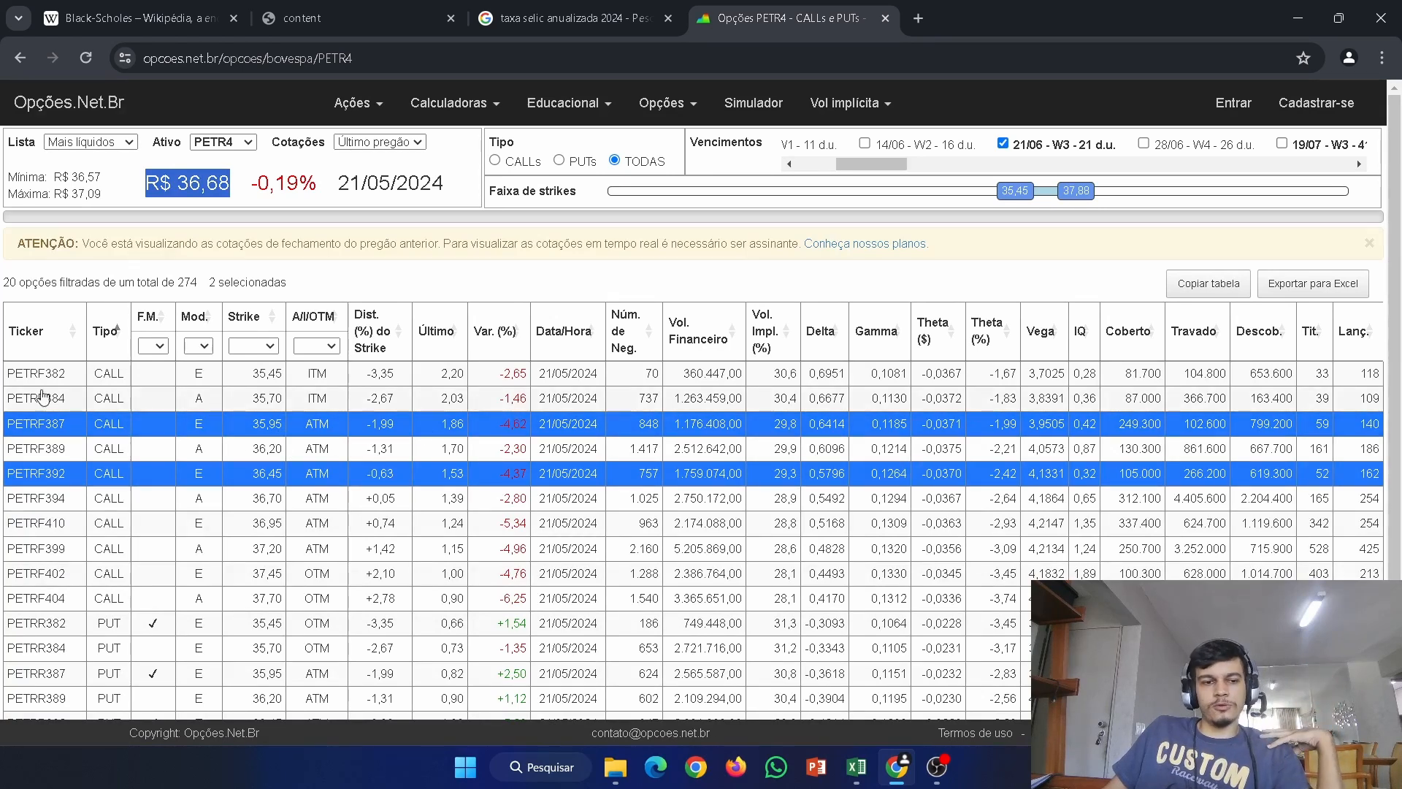
left_click(902, 769)
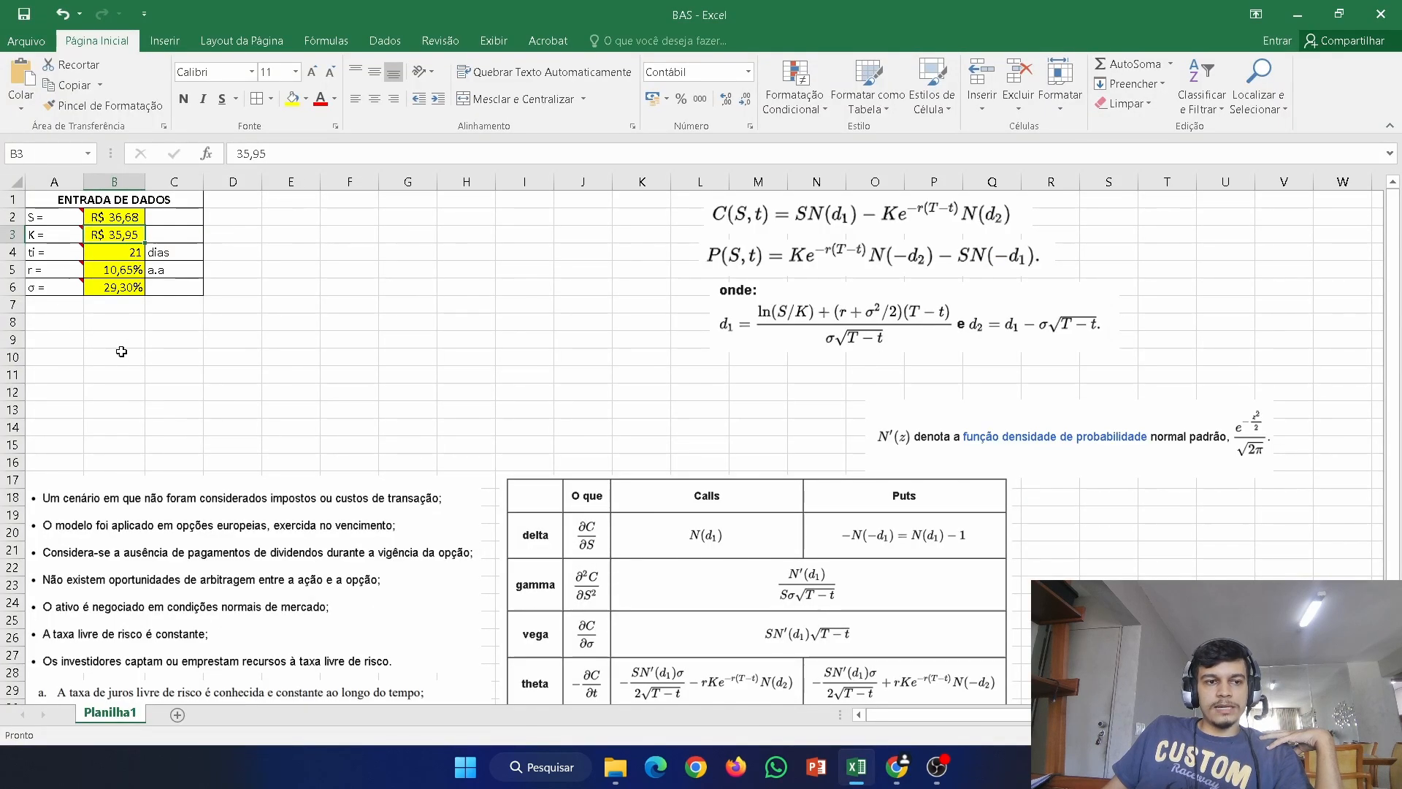
- Check the time to expiry ti in row 4 against the selected 21/06 expiry on the PETR4 options page in Chrome
left_click(45, 254)
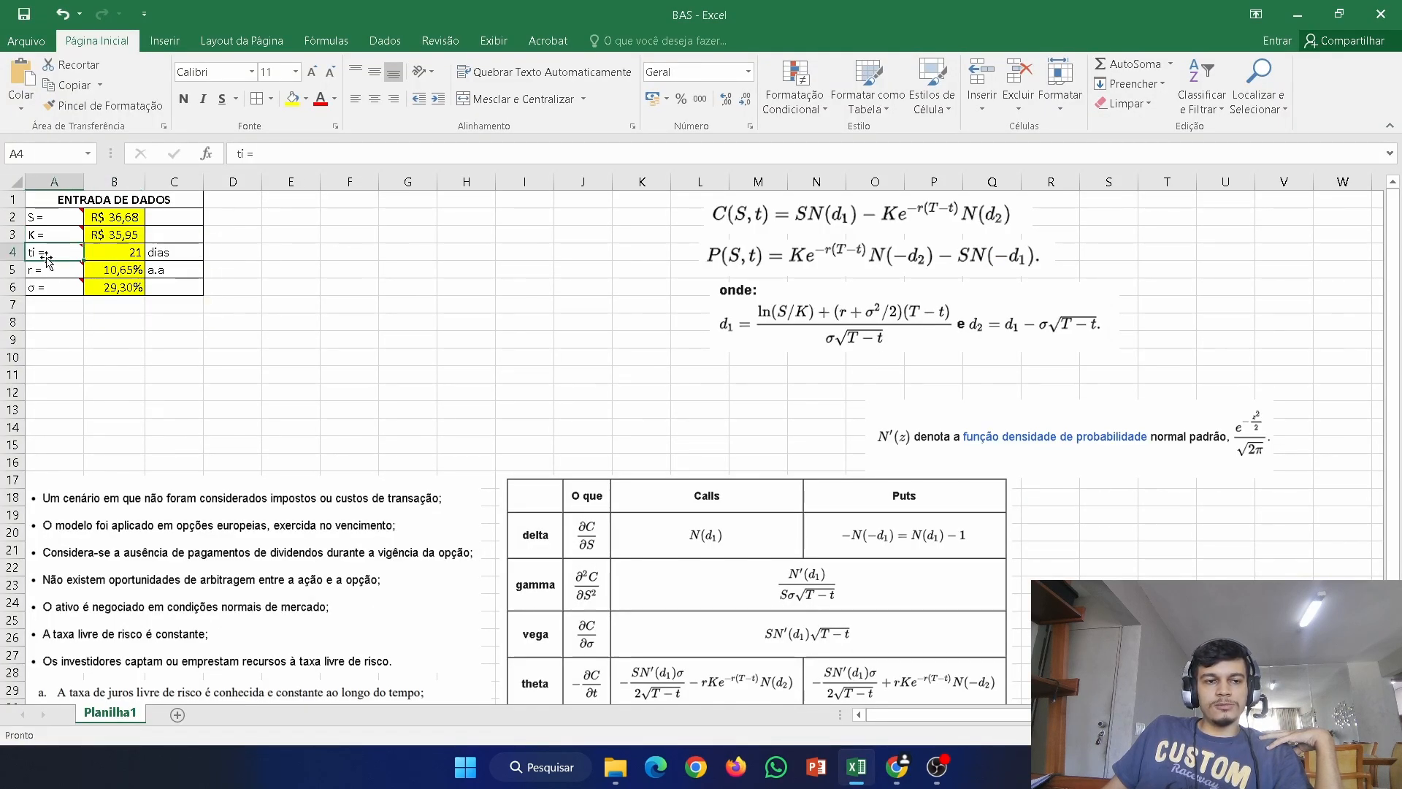
mouse_move(45, 256)
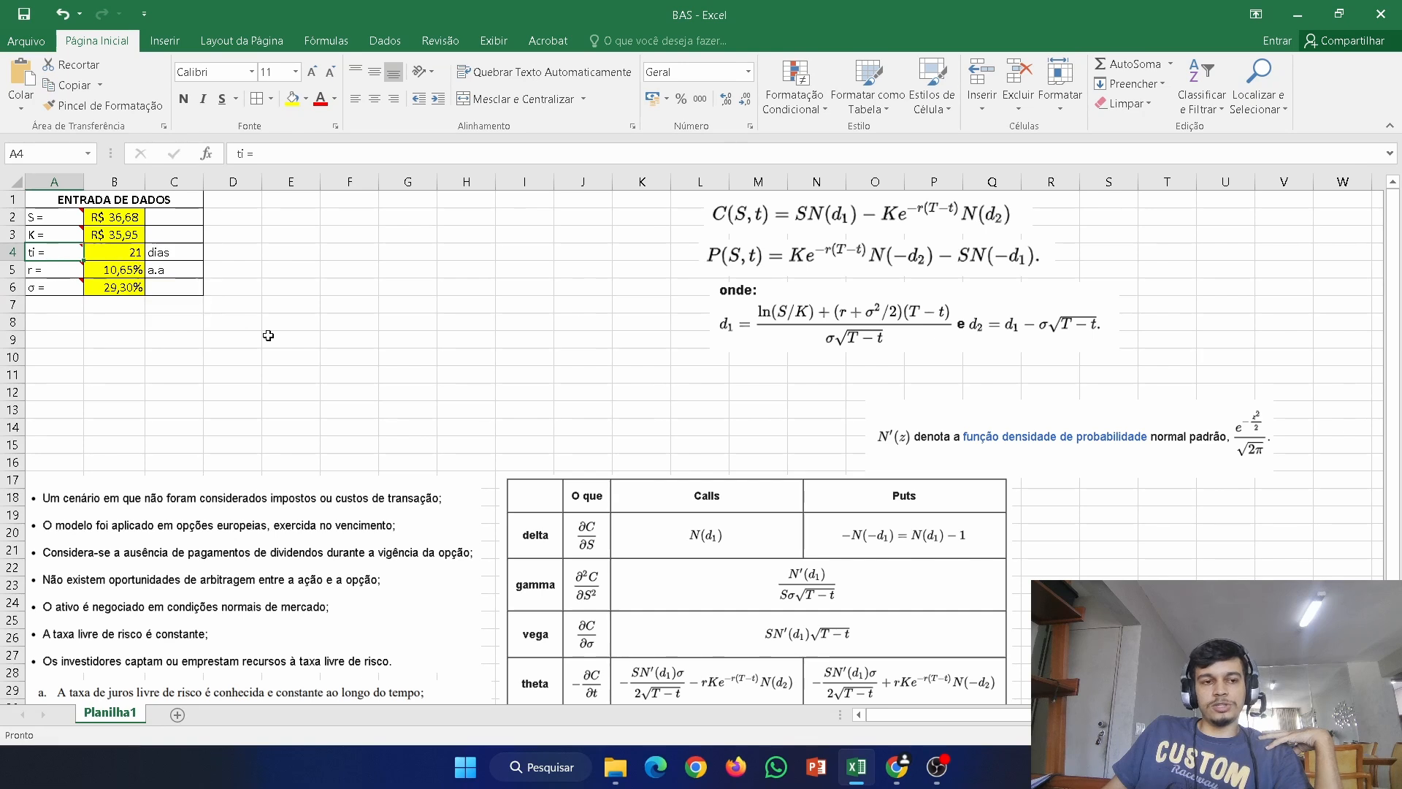
left_click(896, 766)
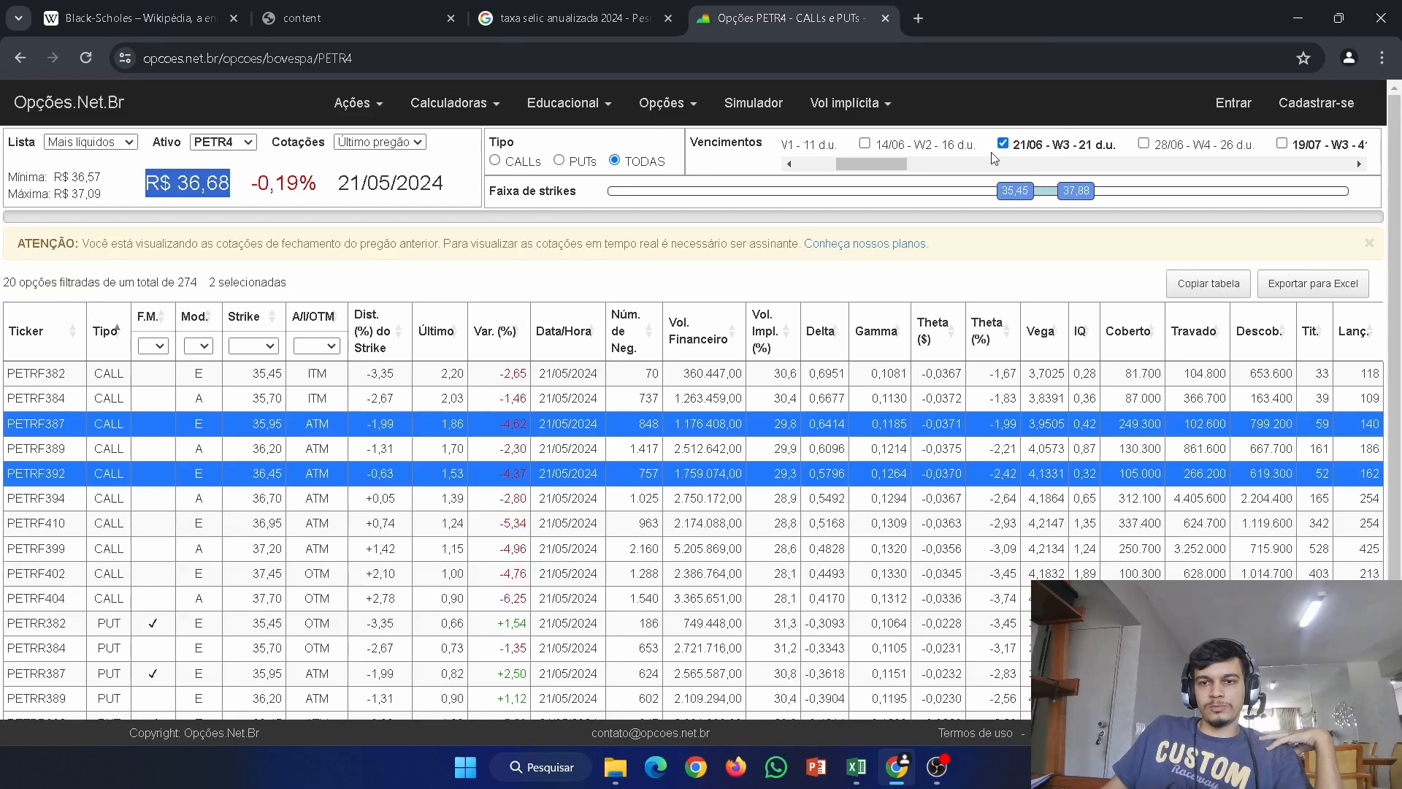
mouse_move(909, 781)
left_click(857, 766)
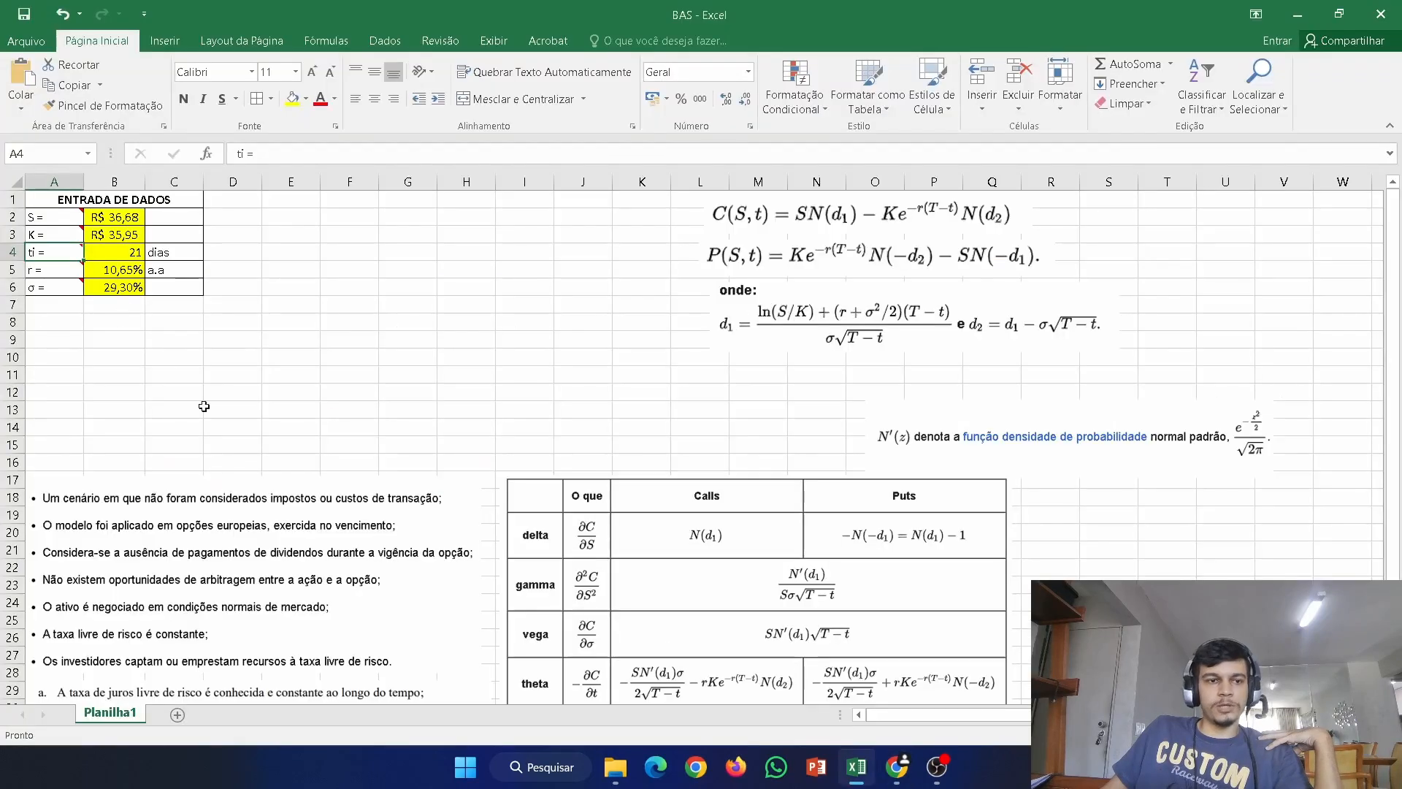
- Check the risk-free rate r in cell B5 against the annual Selic rate in the Google results for "taxa selic anualizada 2024"
left_click(115, 270)
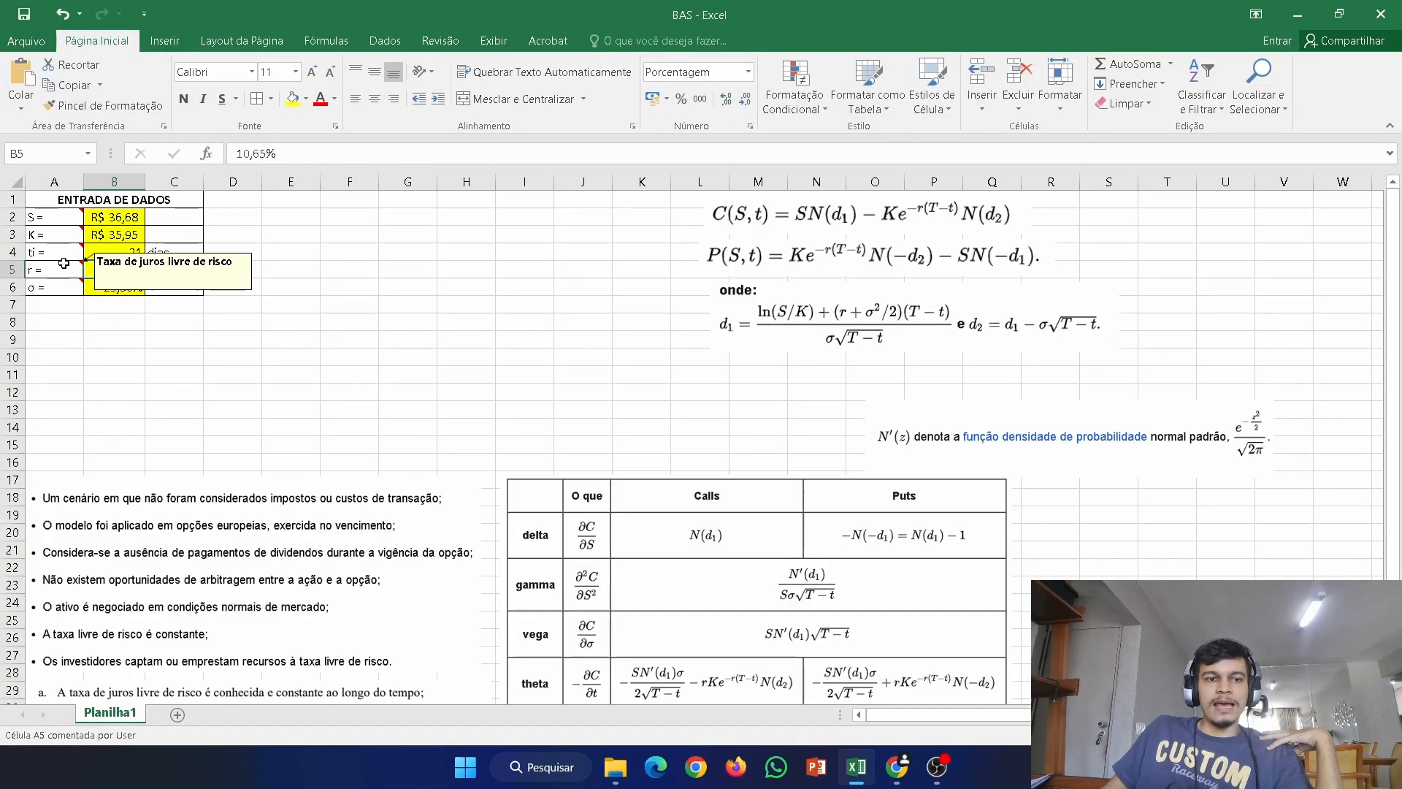
left_click(905, 763)
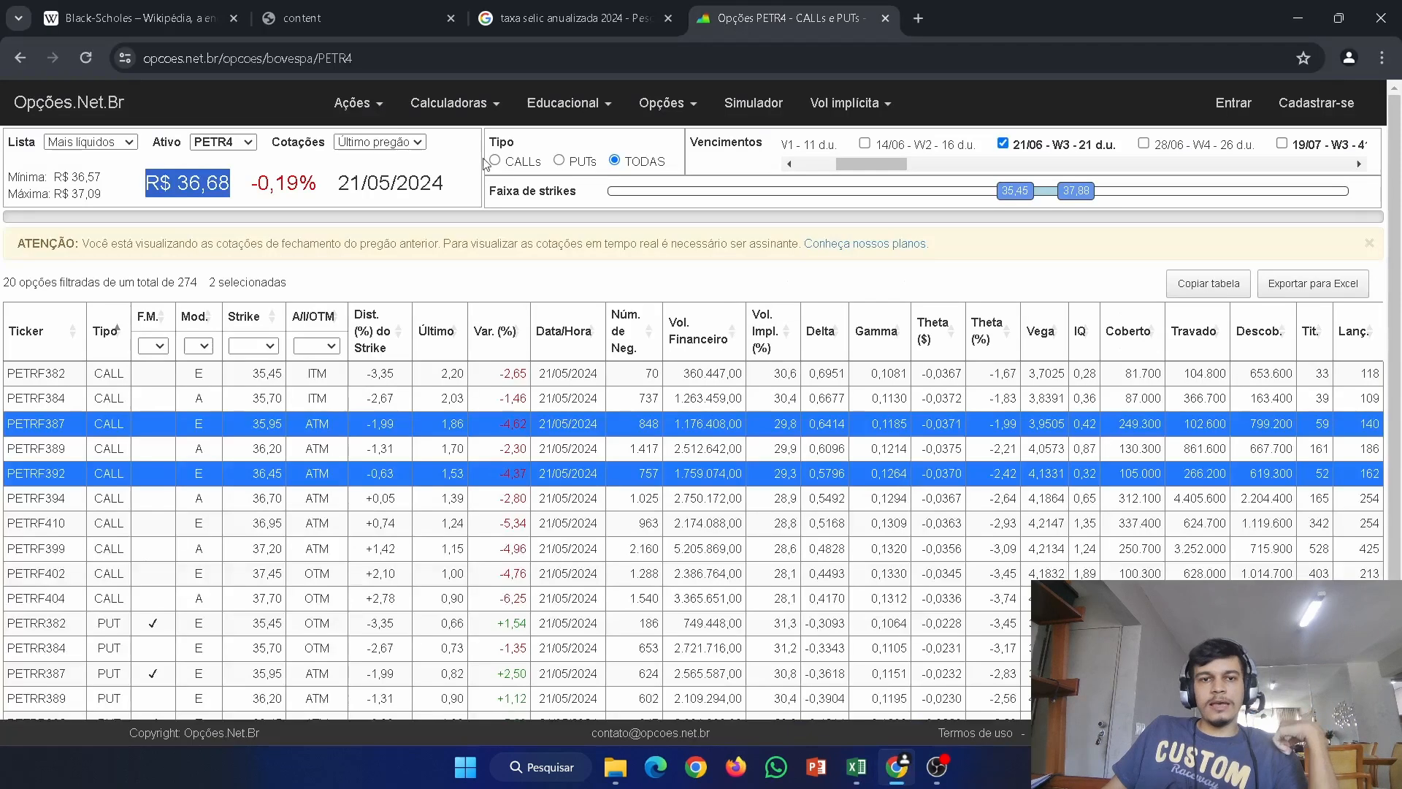
left_click(576, 17)
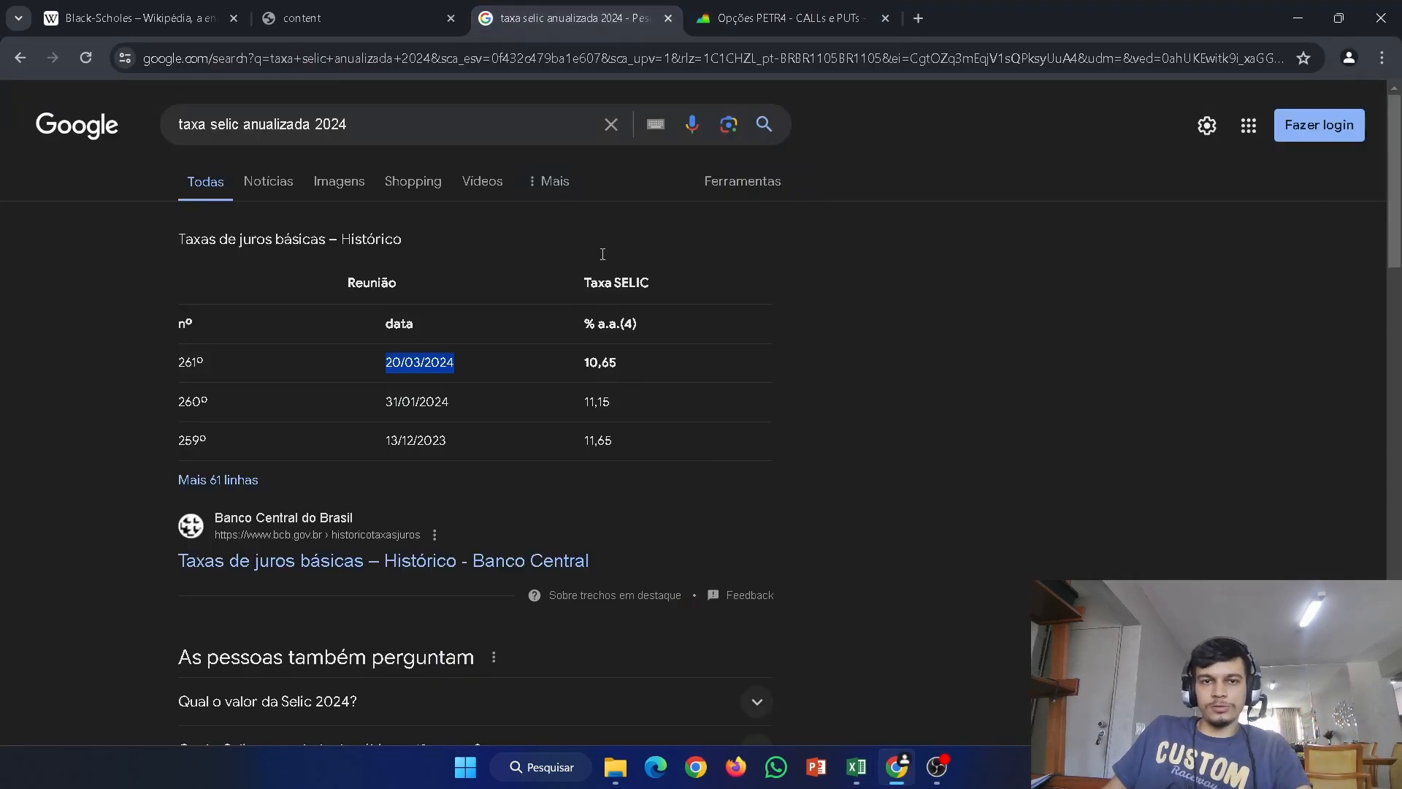
left_click(428, 123)
left_click(808, 365)
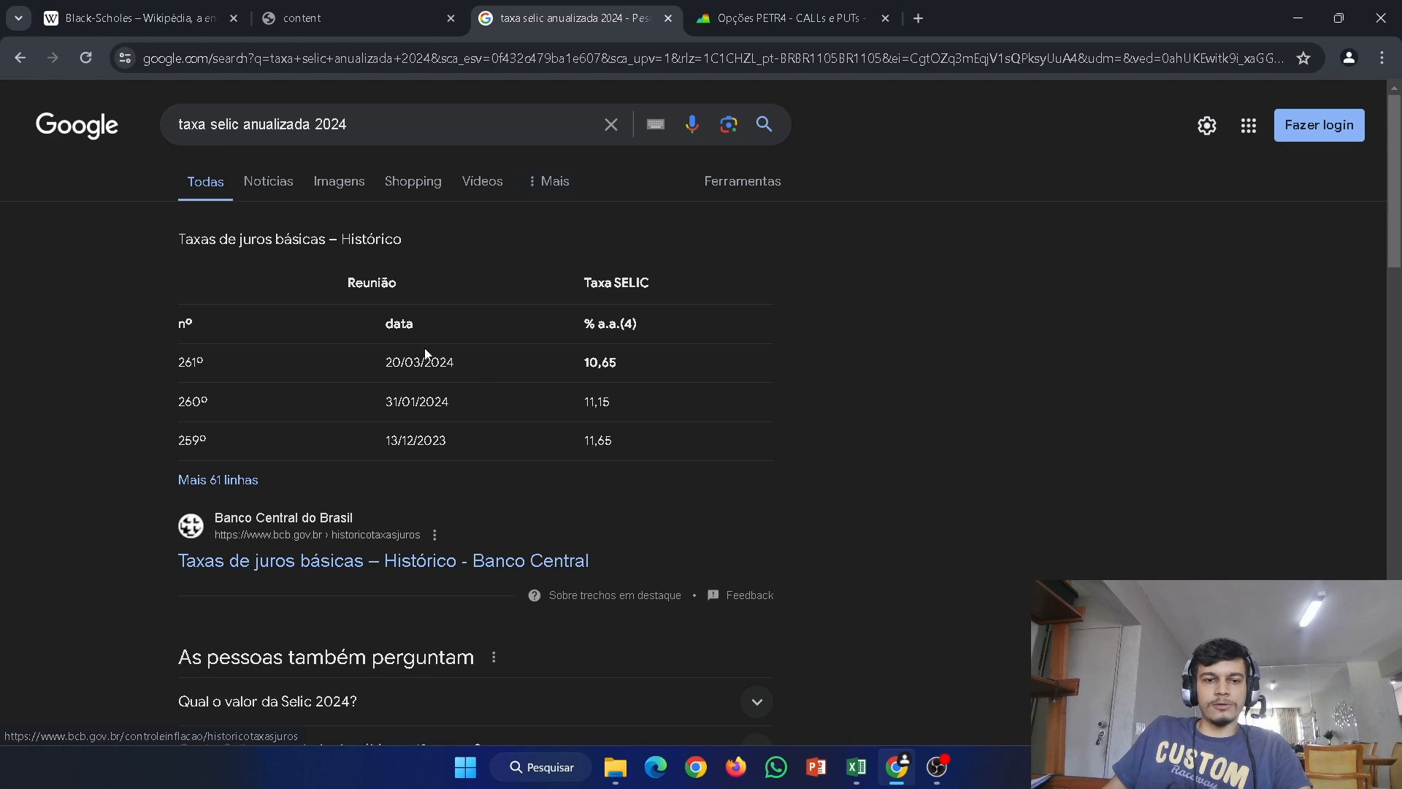
left_click_drag(340, 278, 523, 352)
left_click(637, 361)
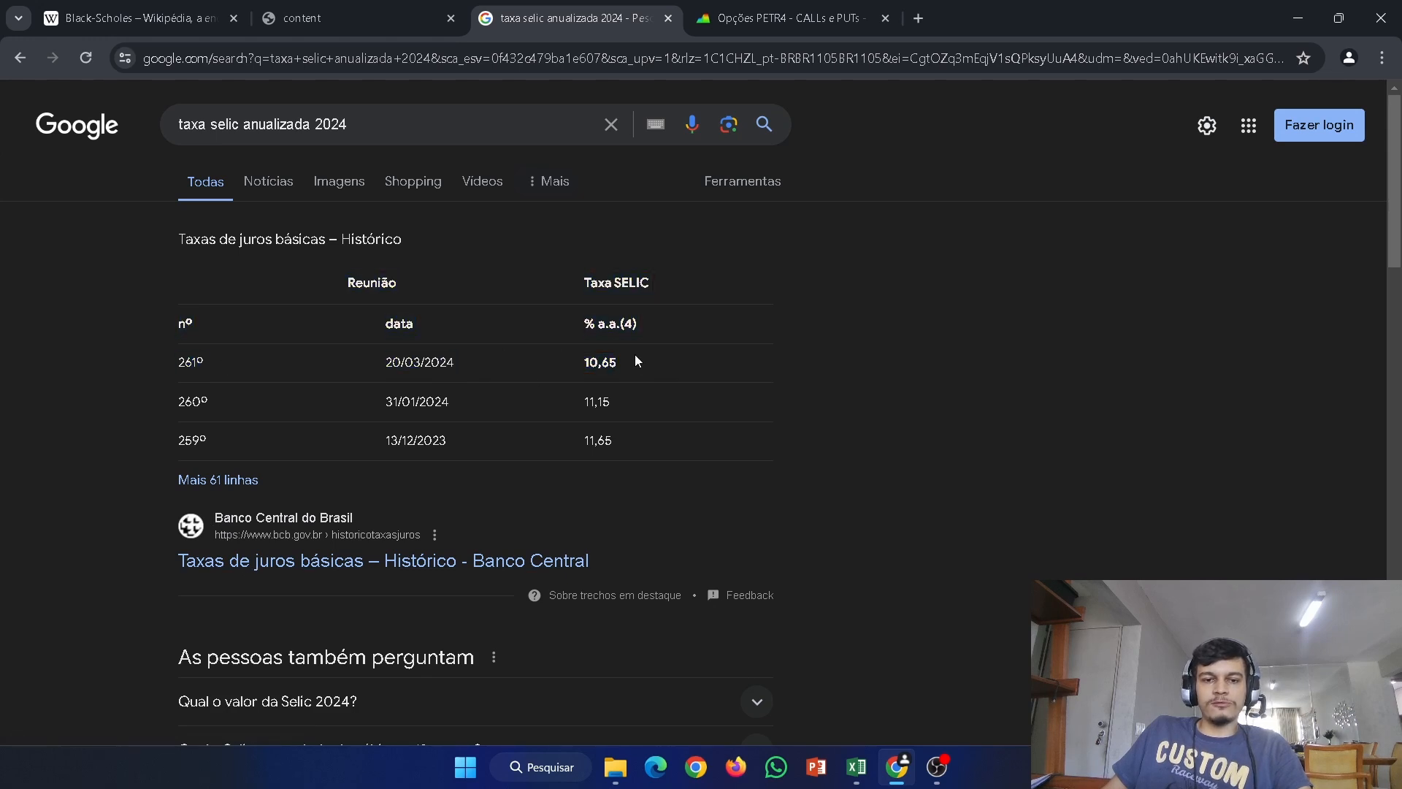
left_click(857, 766)
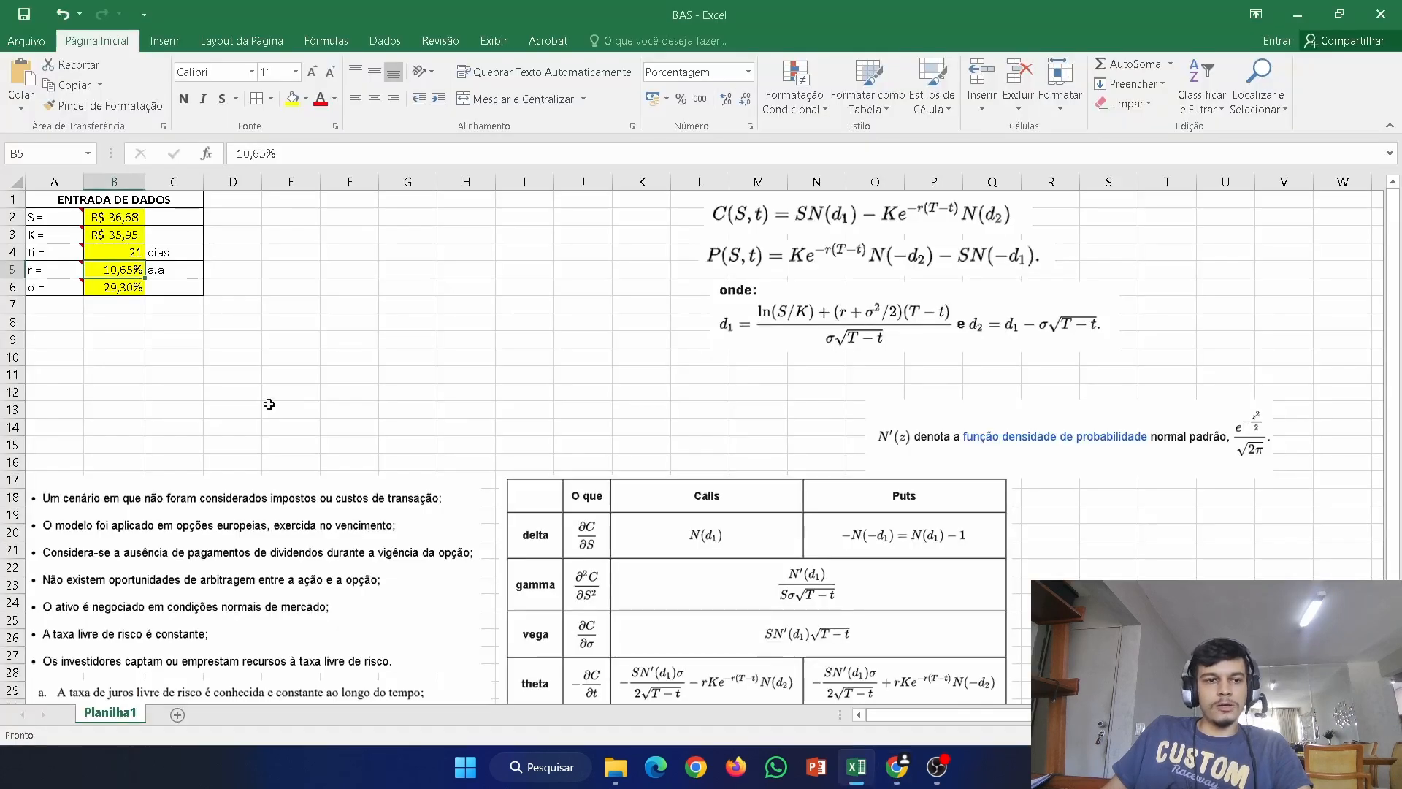
- Select the PETRF394 call row on the PETR4 options page and compare the implied volatilities with σ in cell B6 of the workbook
mouse_move(58, 279)
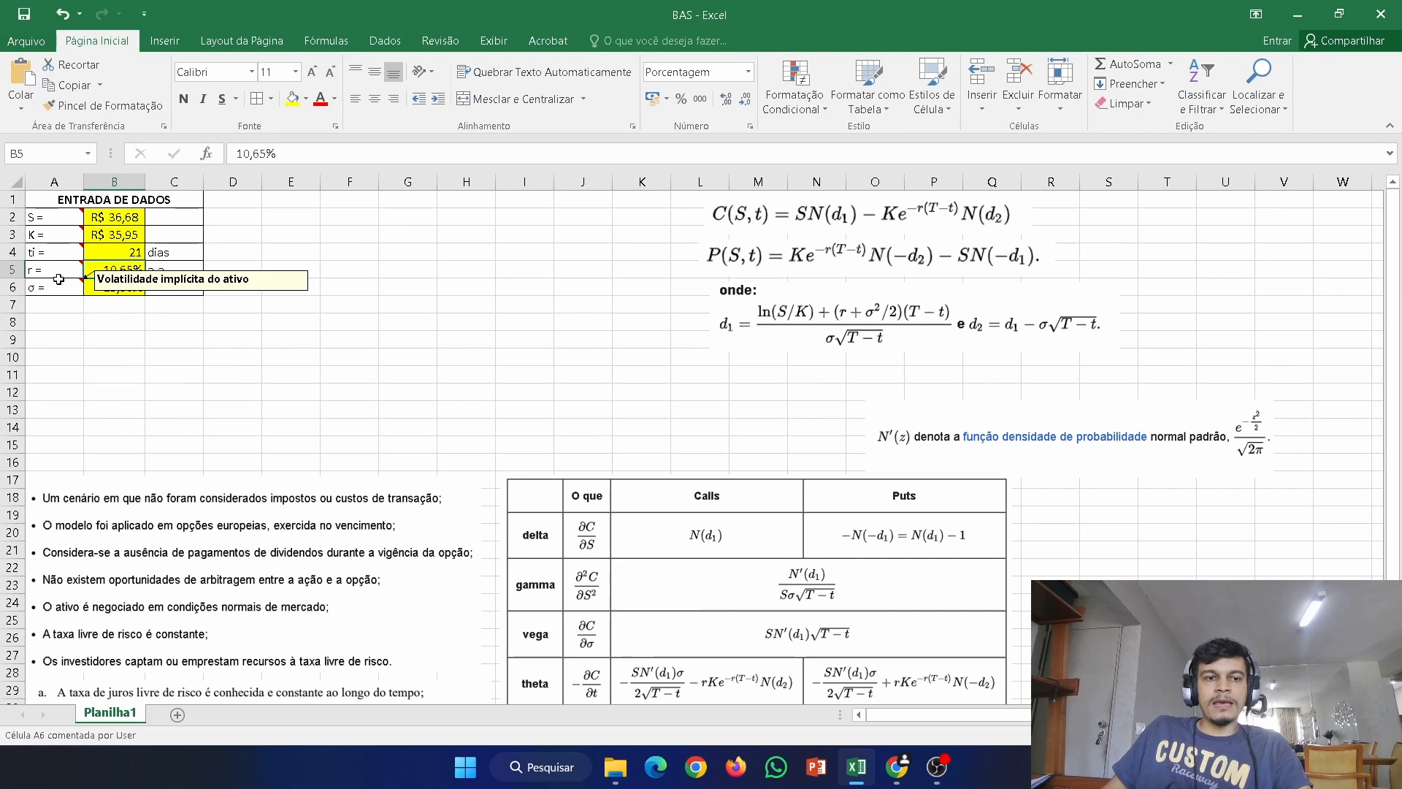
left_click(410, 389)
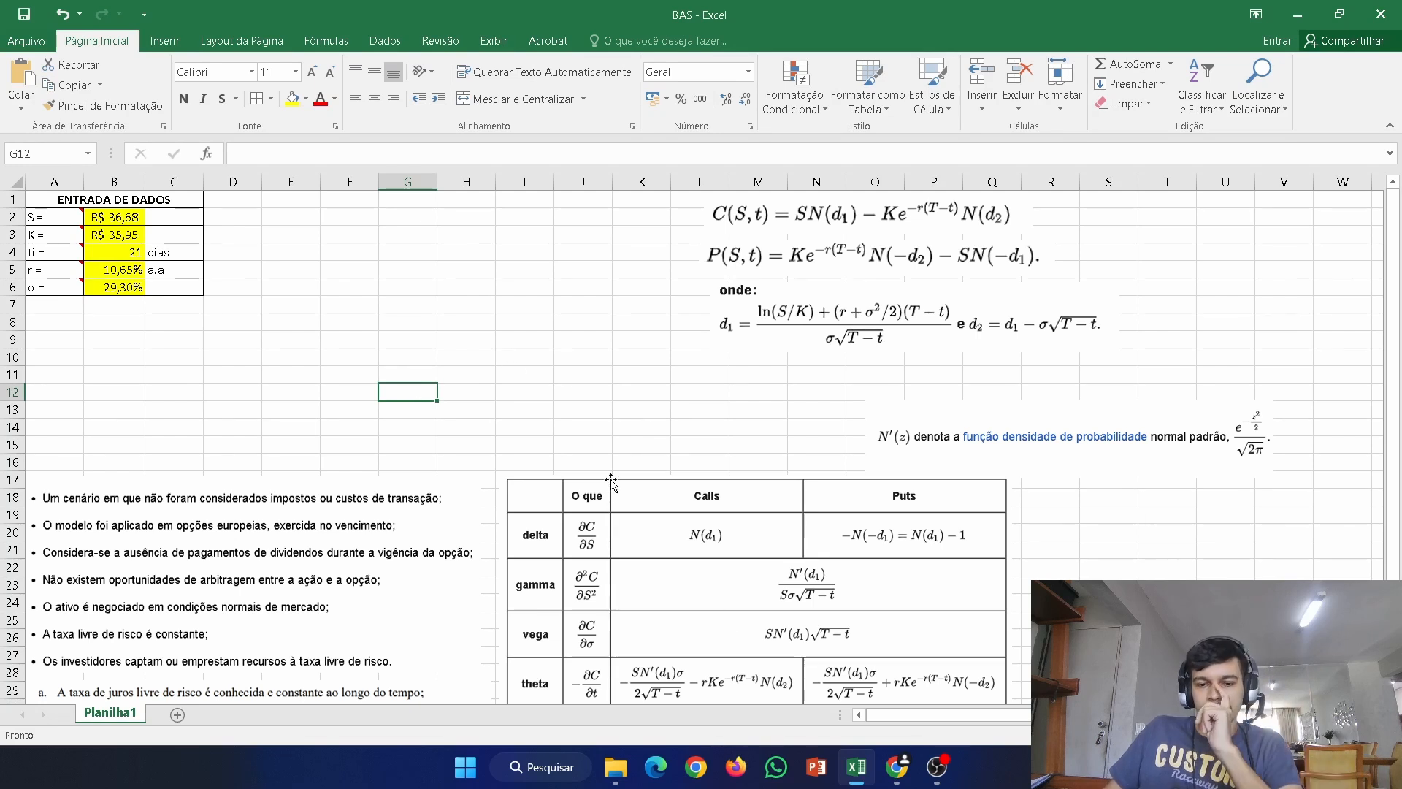
left_click(909, 778)
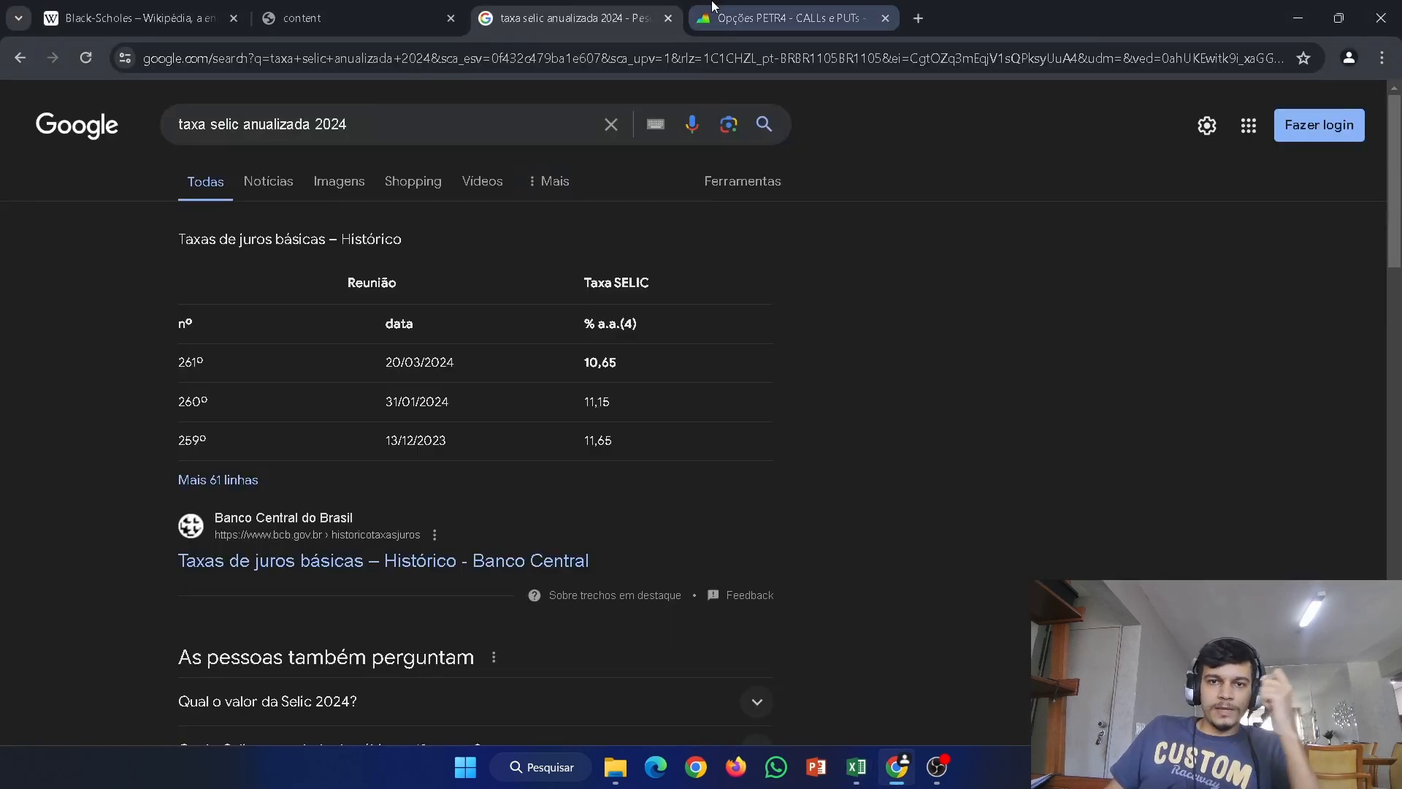
left_click(730, 21)
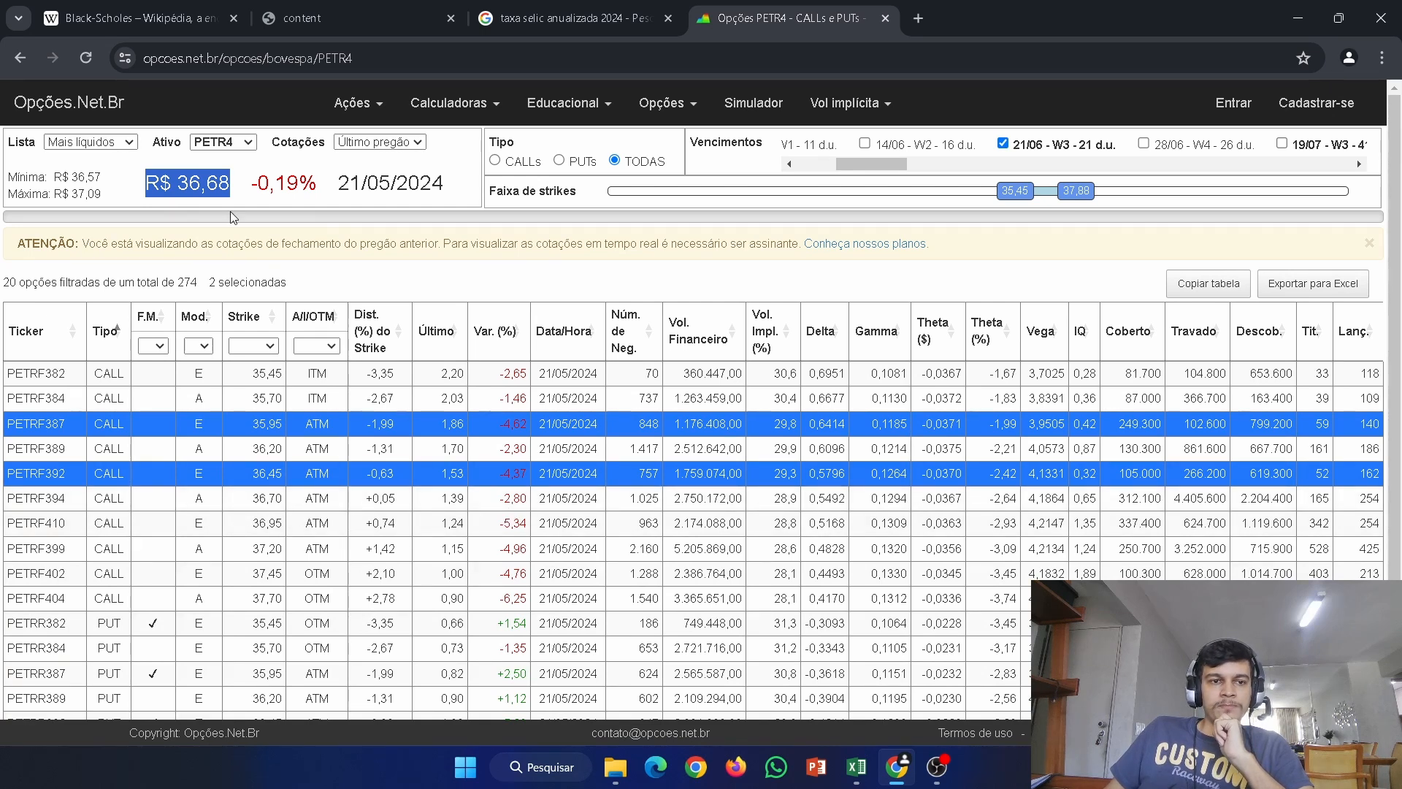
left_click(290, 504)
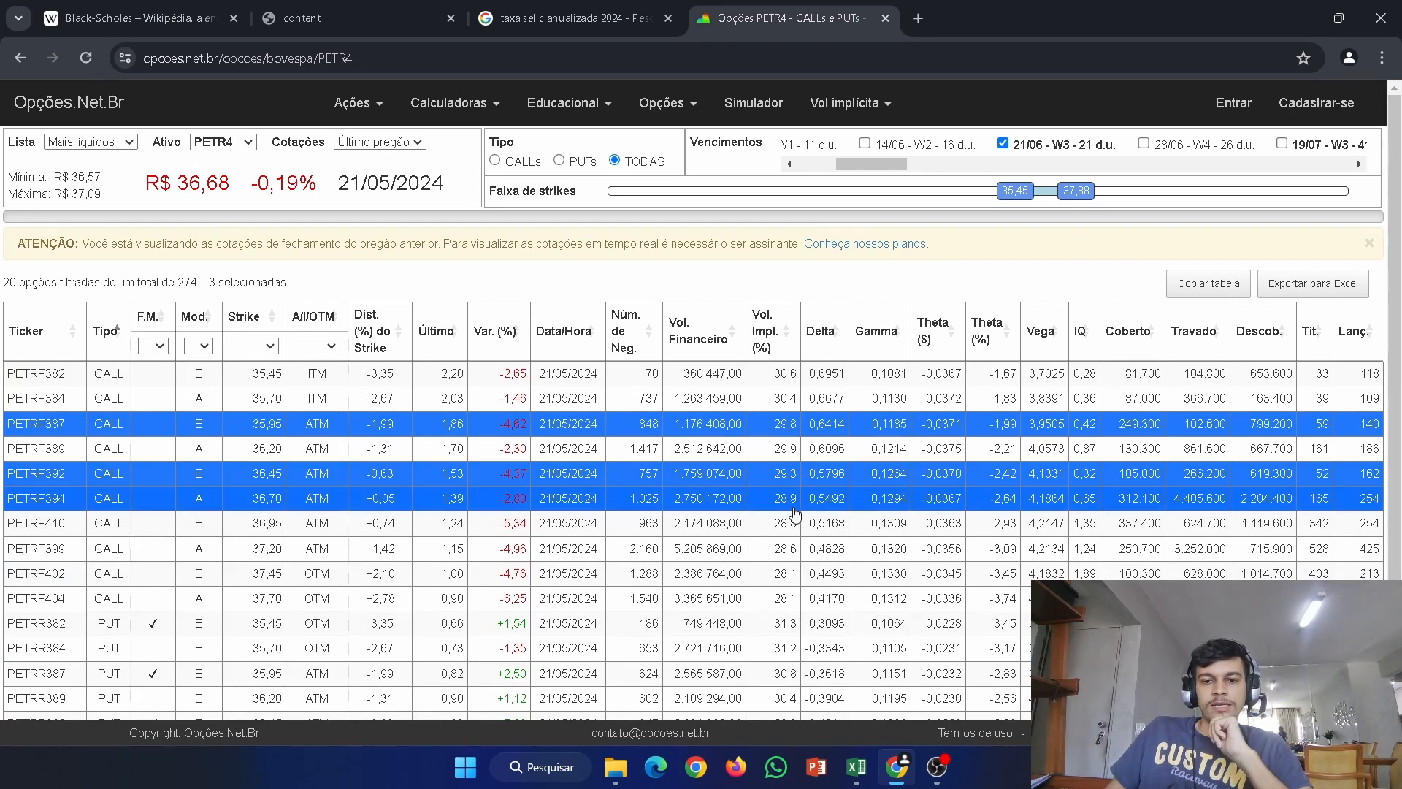
left_click(856, 766)
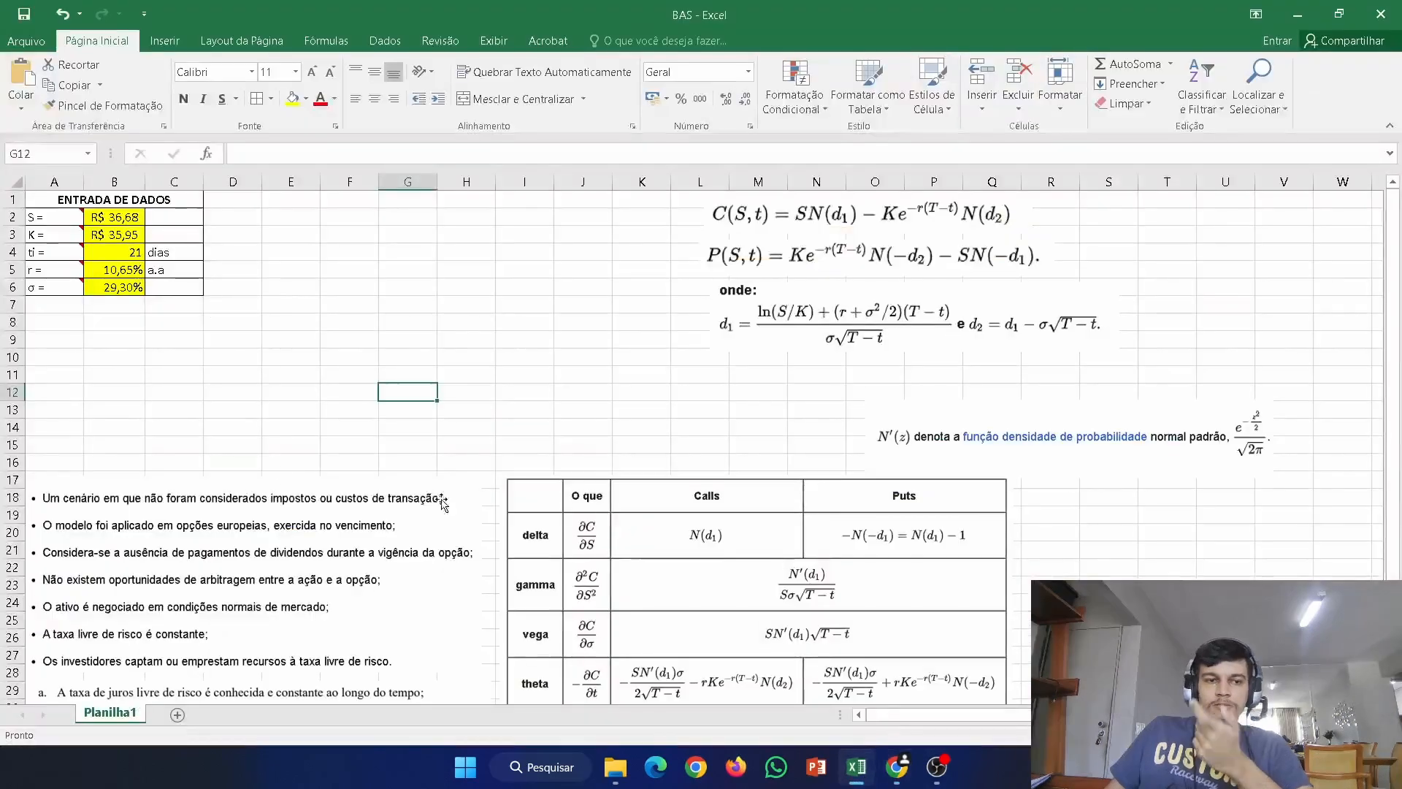
left_click(117, 287)
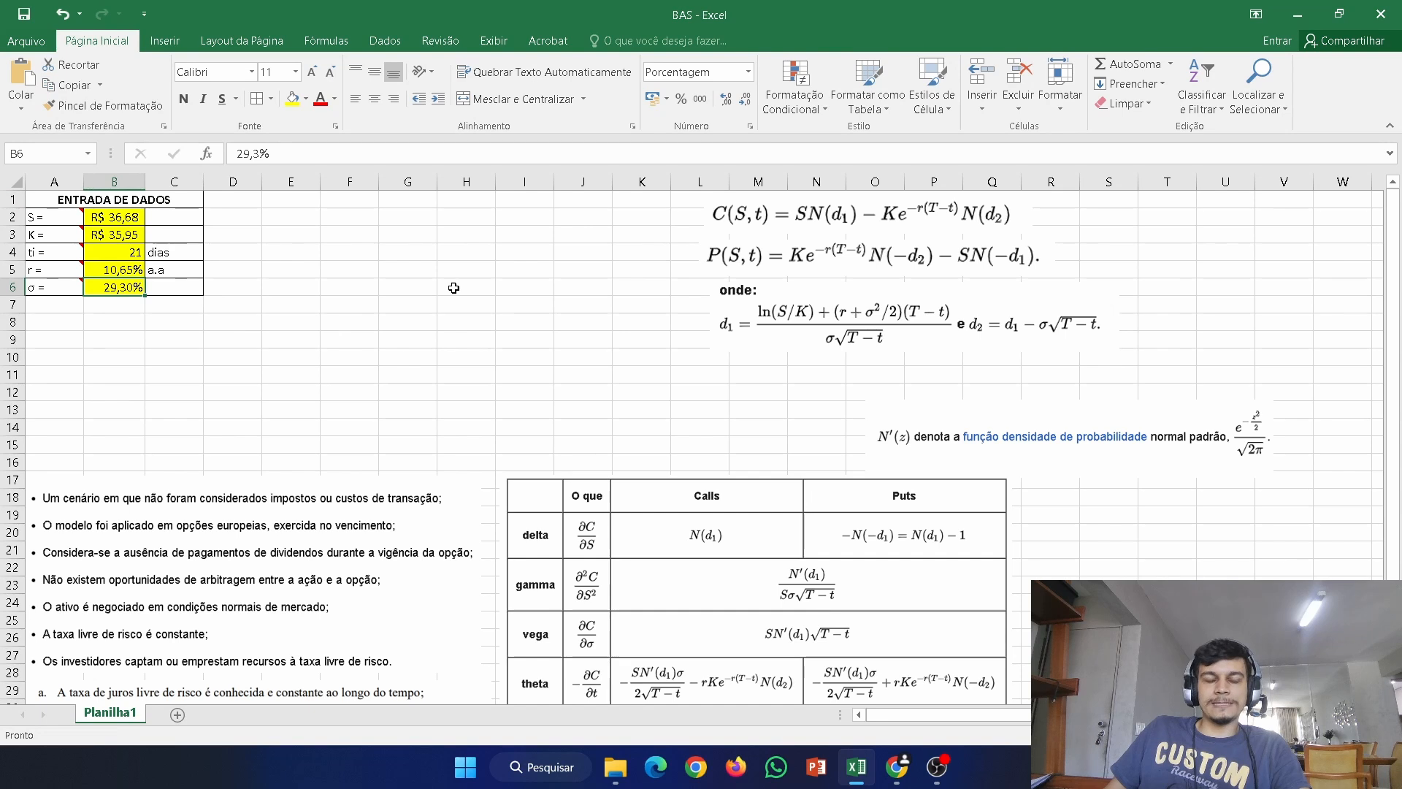
- Enter the label "T =" in cell F1
left_click(349, 212)
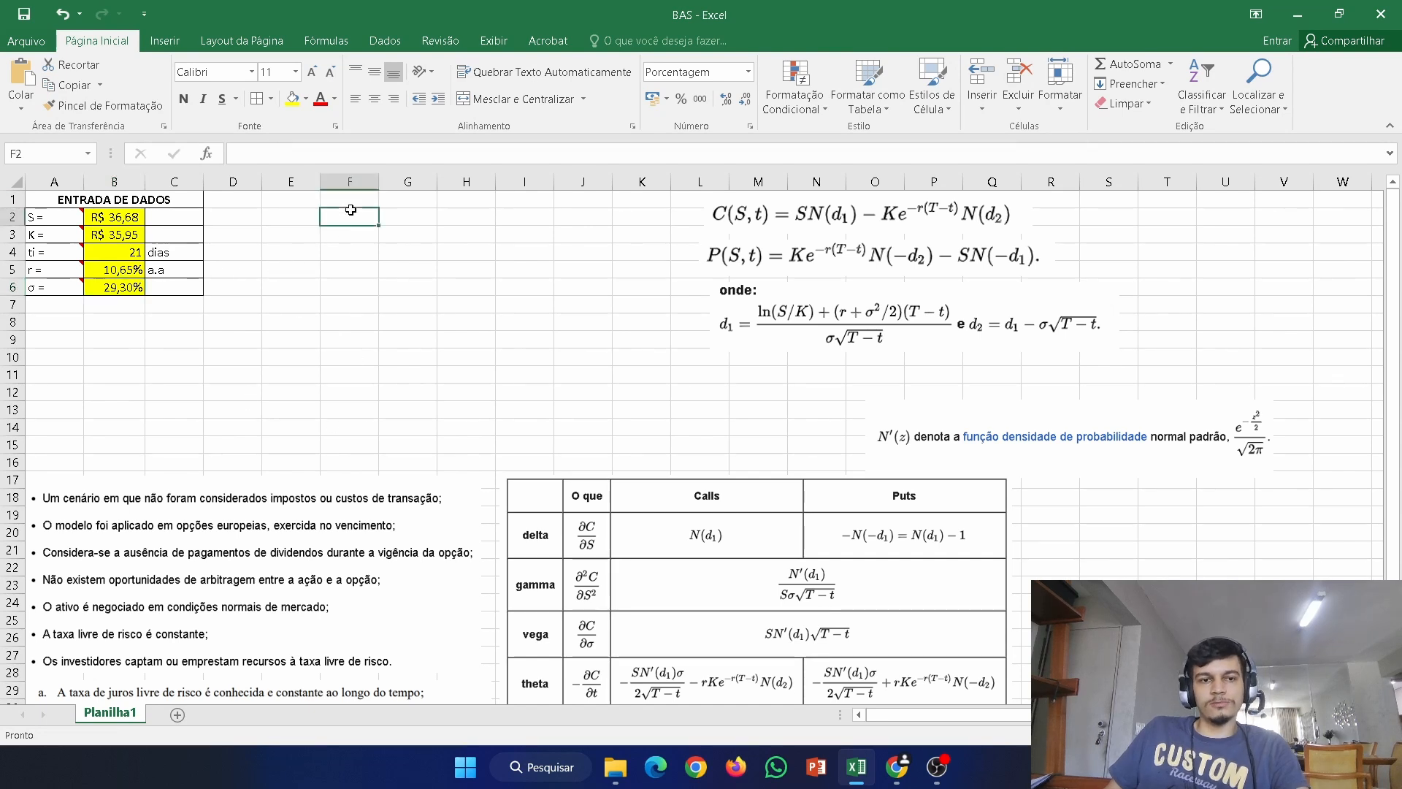
left_click(343, 201)
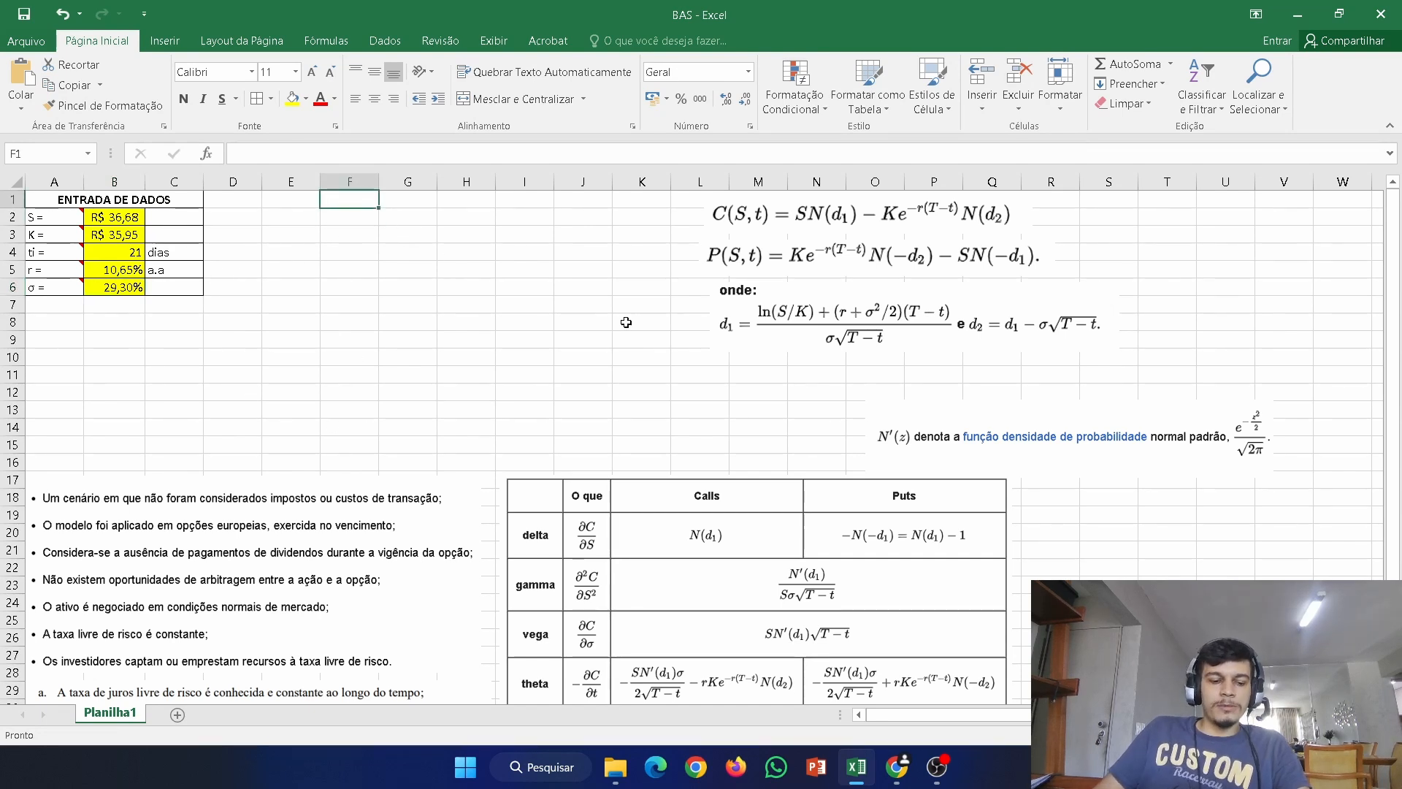
type("T =")
key("Return")
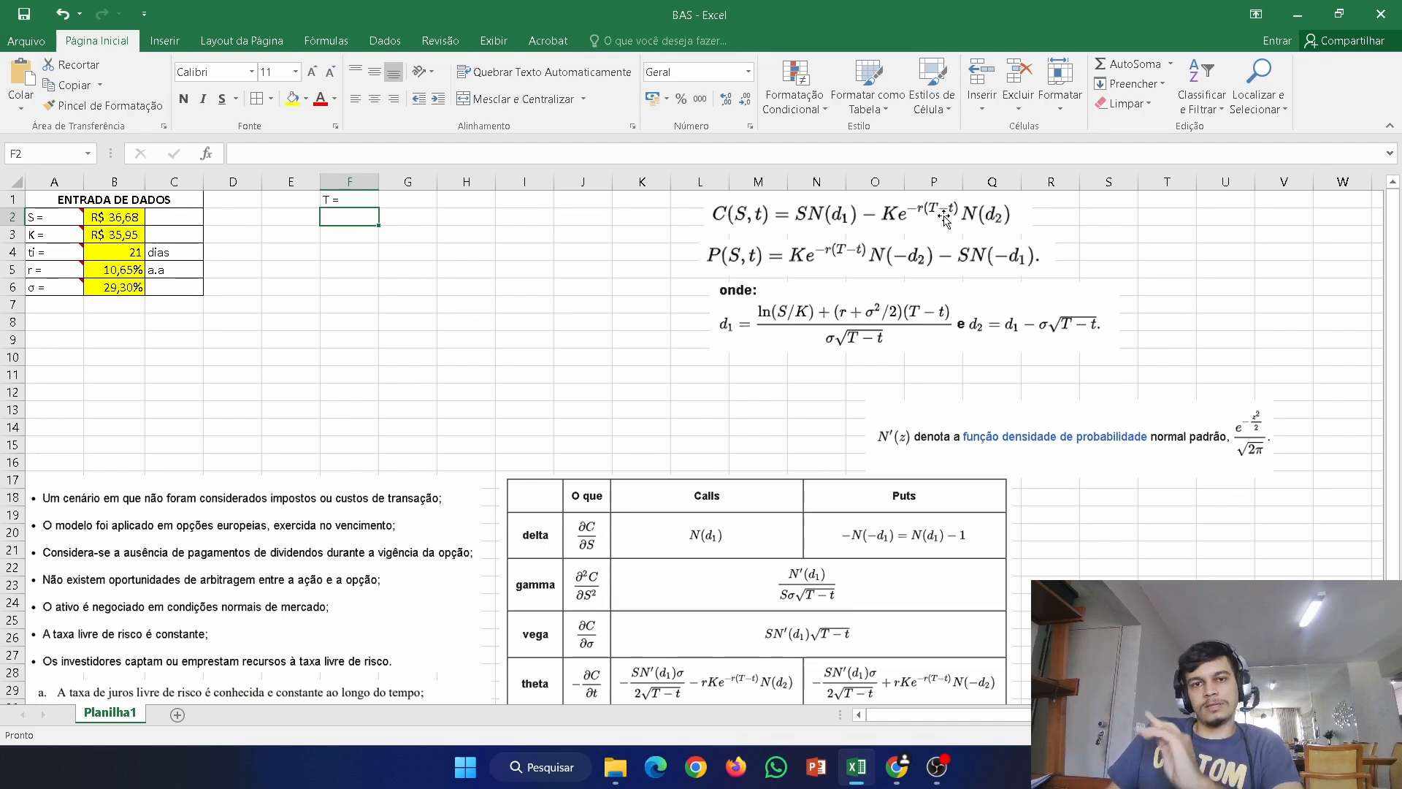
- Calculate T in cell G1 by dividing the days to expiry by 252, using =B4/252
left_click(398, 199)
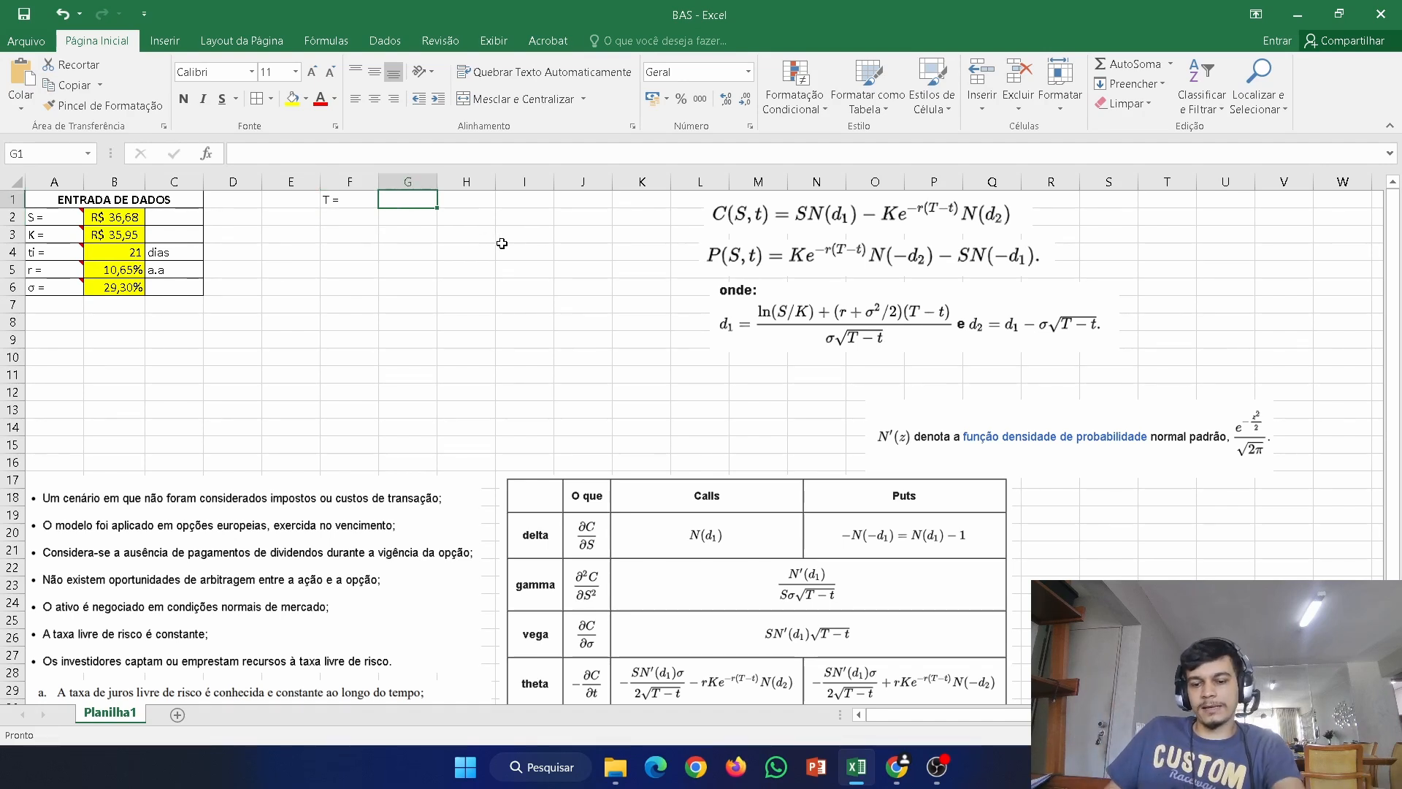
type("=")
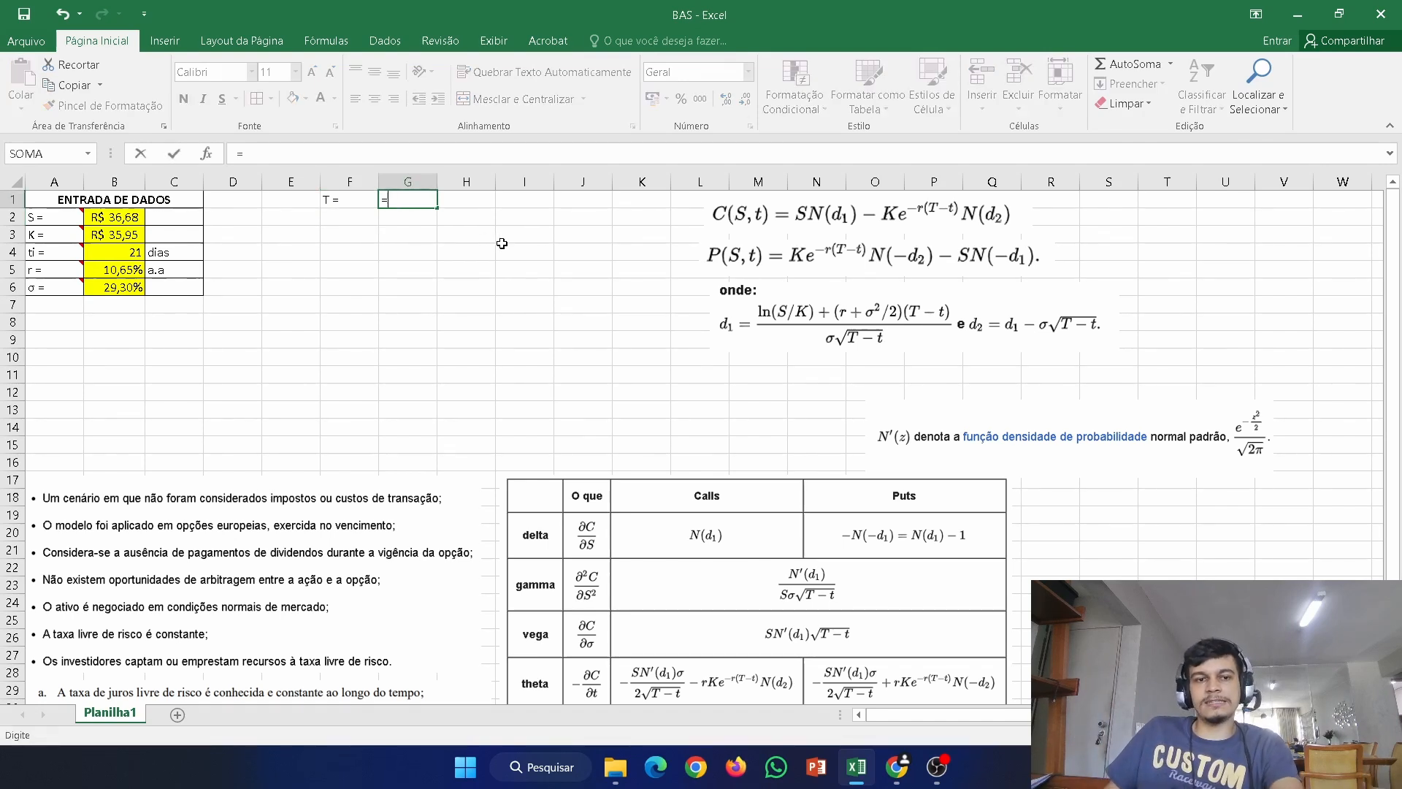
left_click(122, 254)
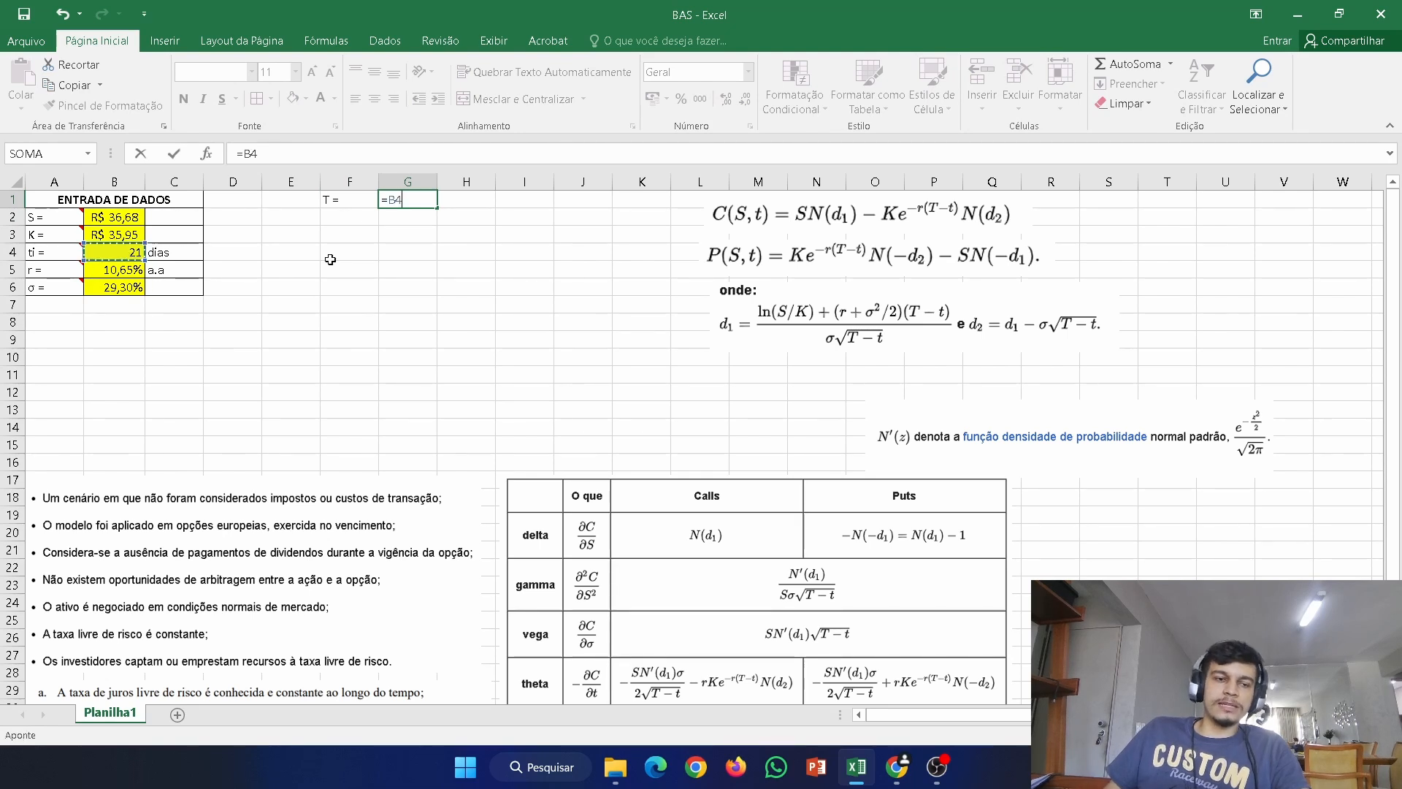
type("/252")
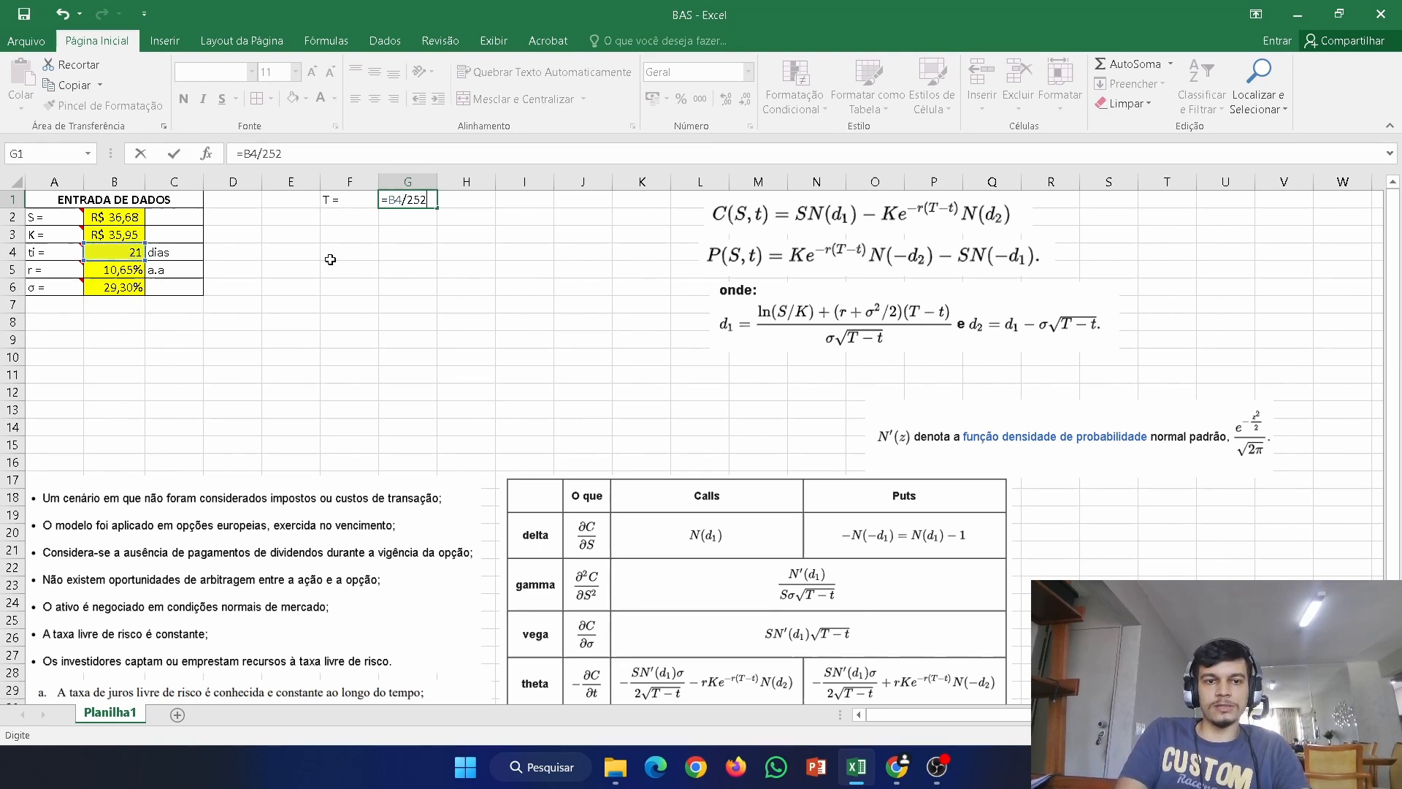
key("Return")
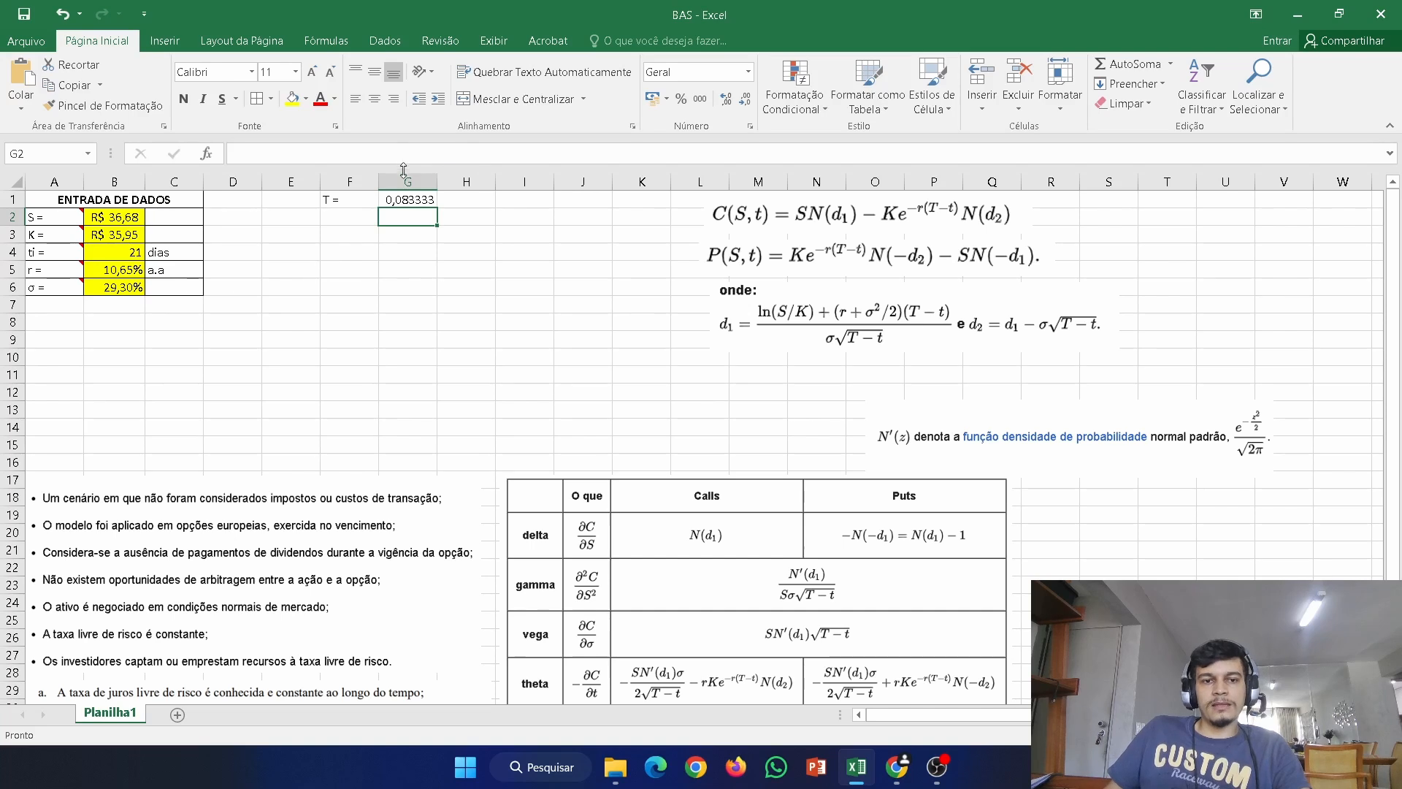
left_click(405, 201)
- Enter the labels "d1 =" in cell F2 and "d2 =" in cell F3
left_click(348, 216)
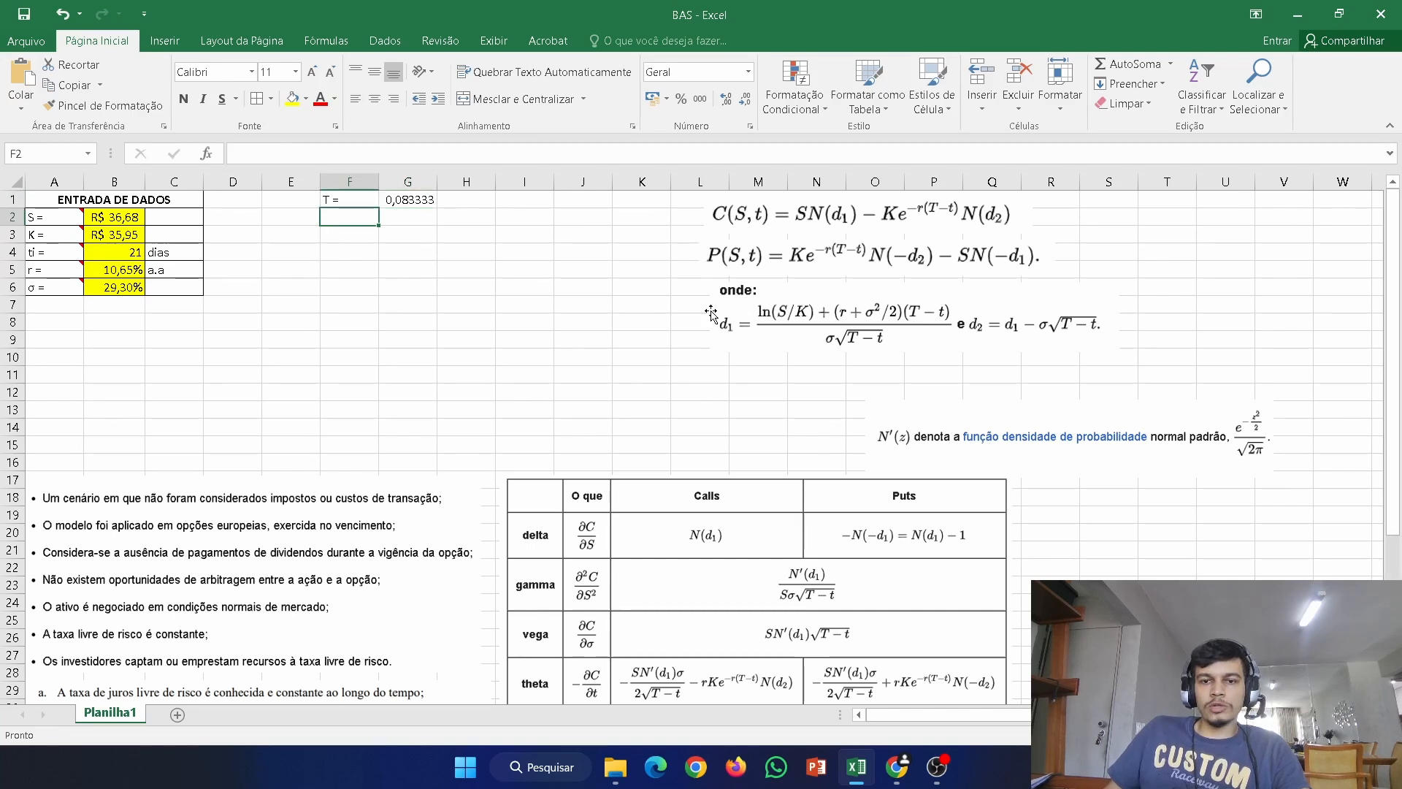
type("d1")
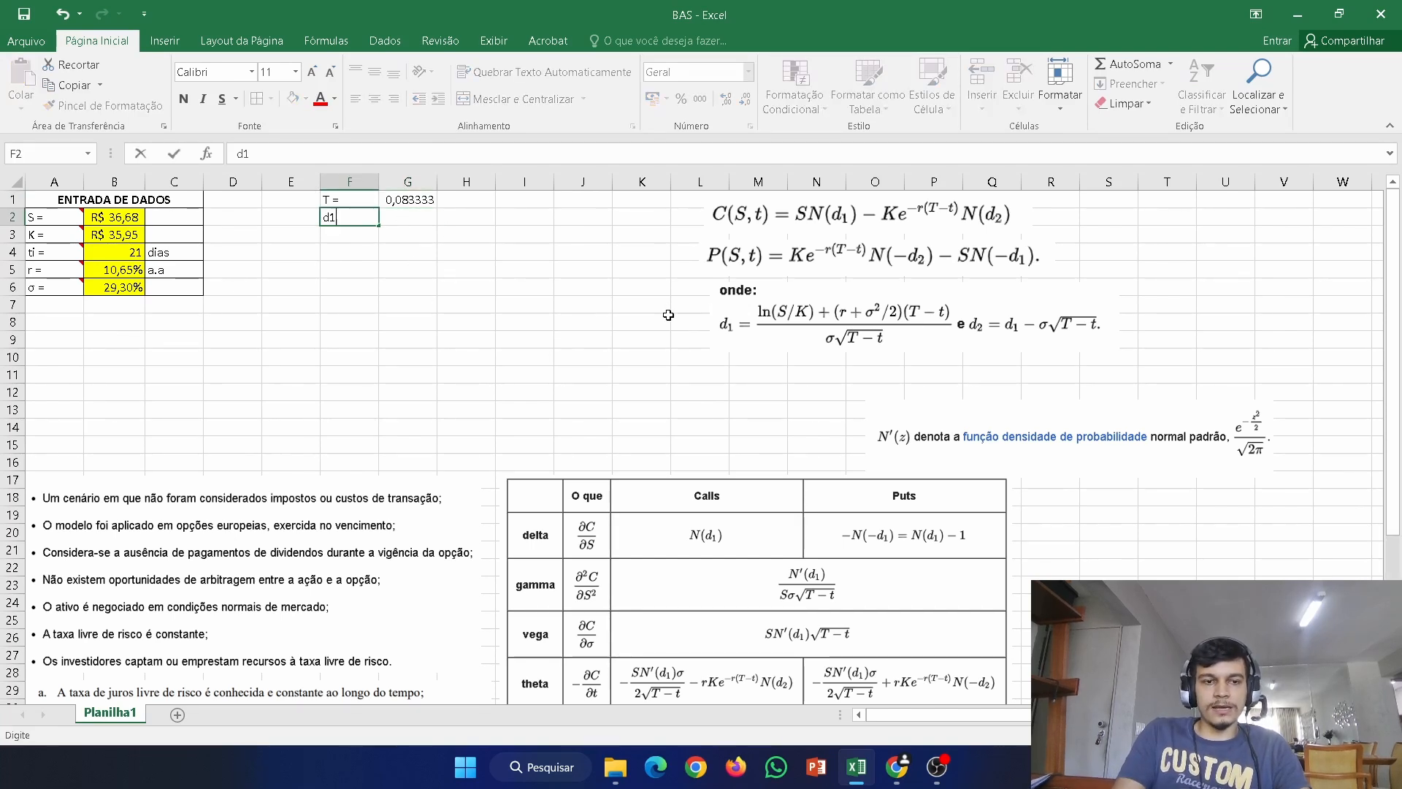
type(" =")
key("Return")
type("d2 =")
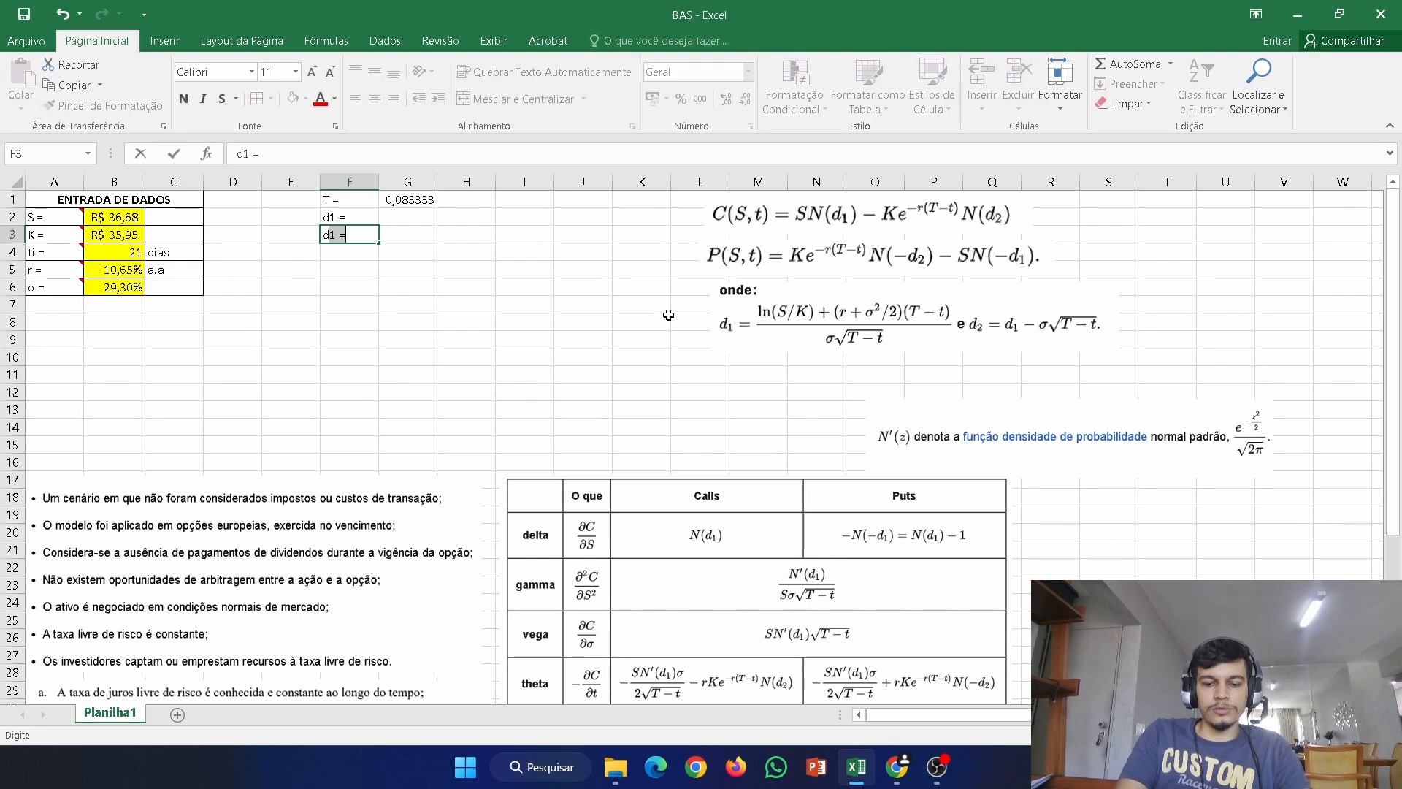
key("Return")
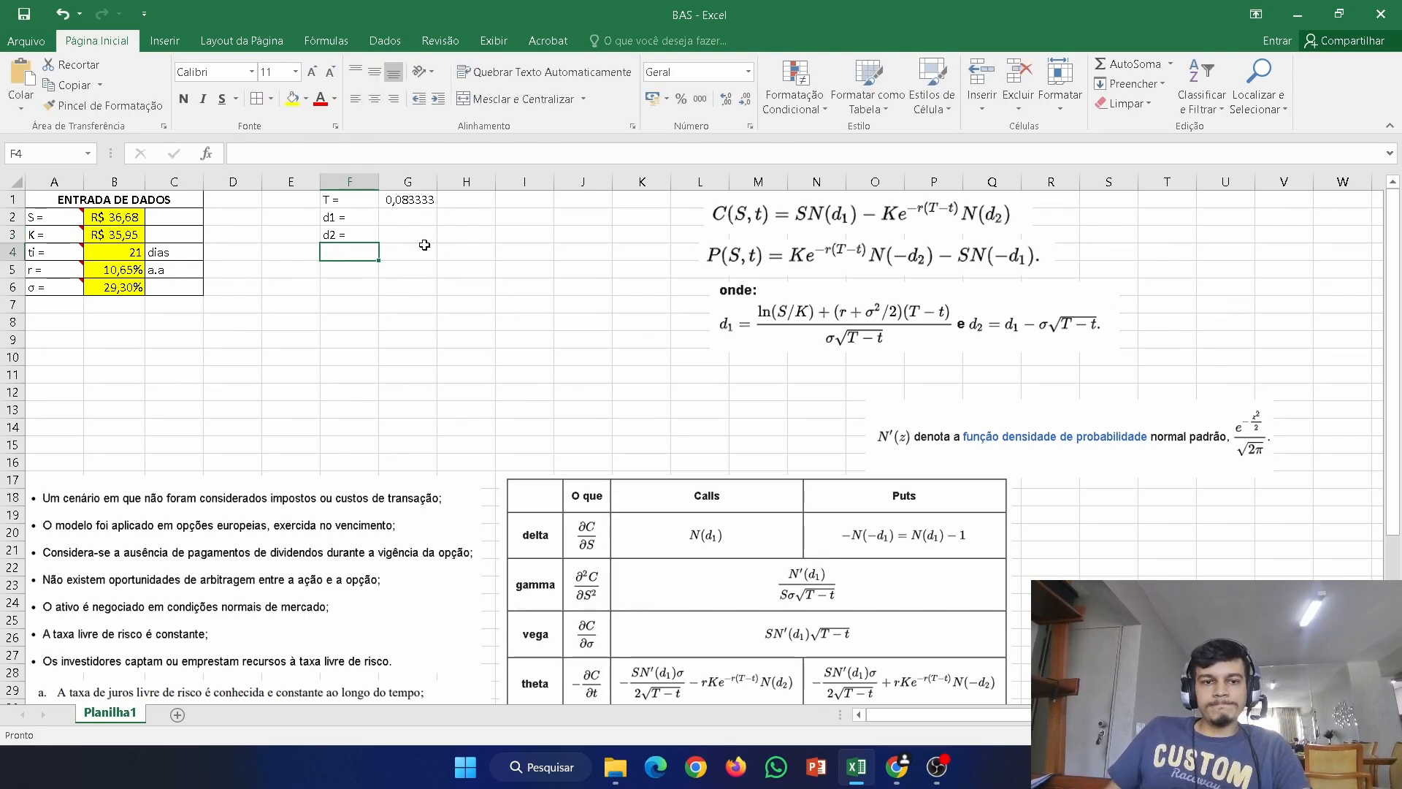
- Start the d1 formula in cell G2 with the logarithm of S over K, =ln(B2/B3)
left_click(400, 218)
type("=")
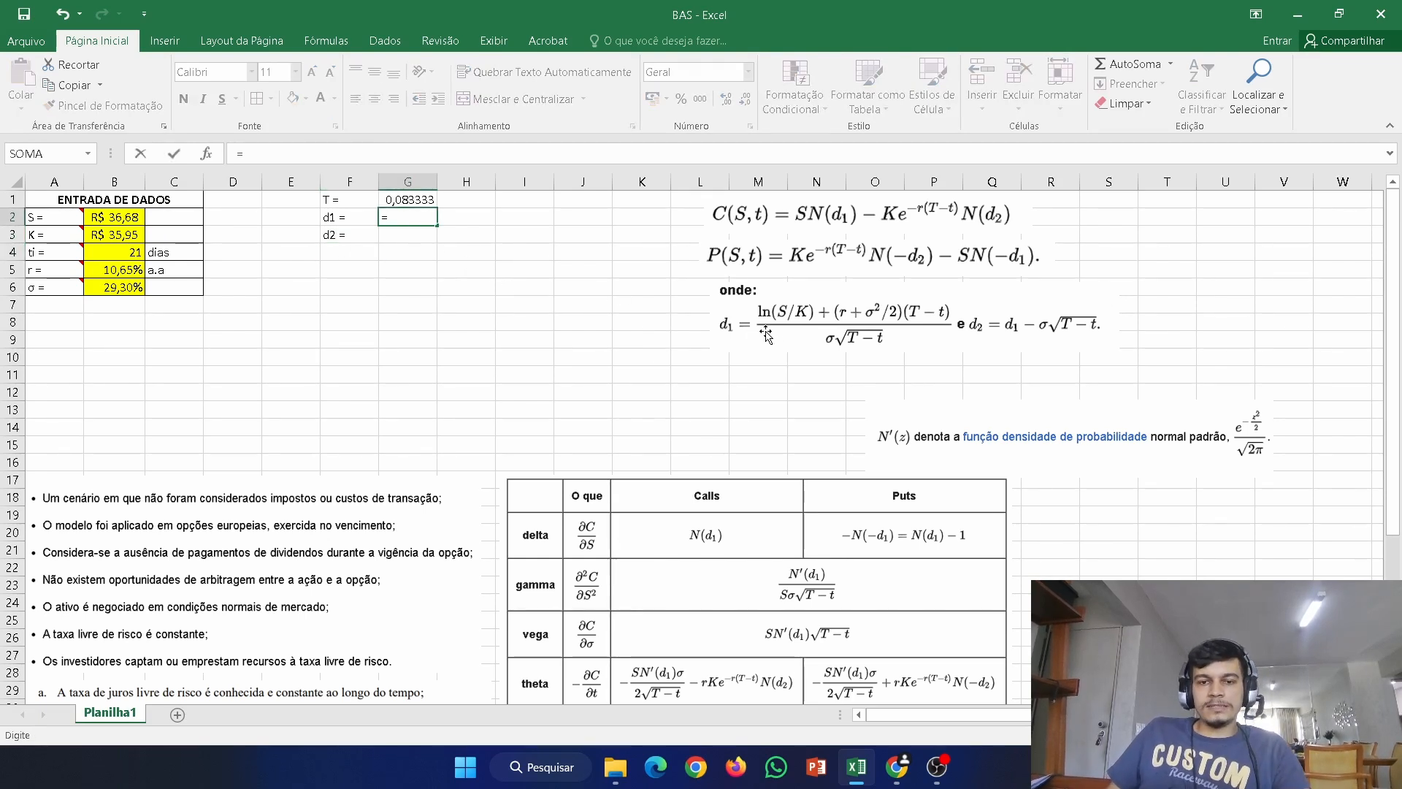
type("ln(")
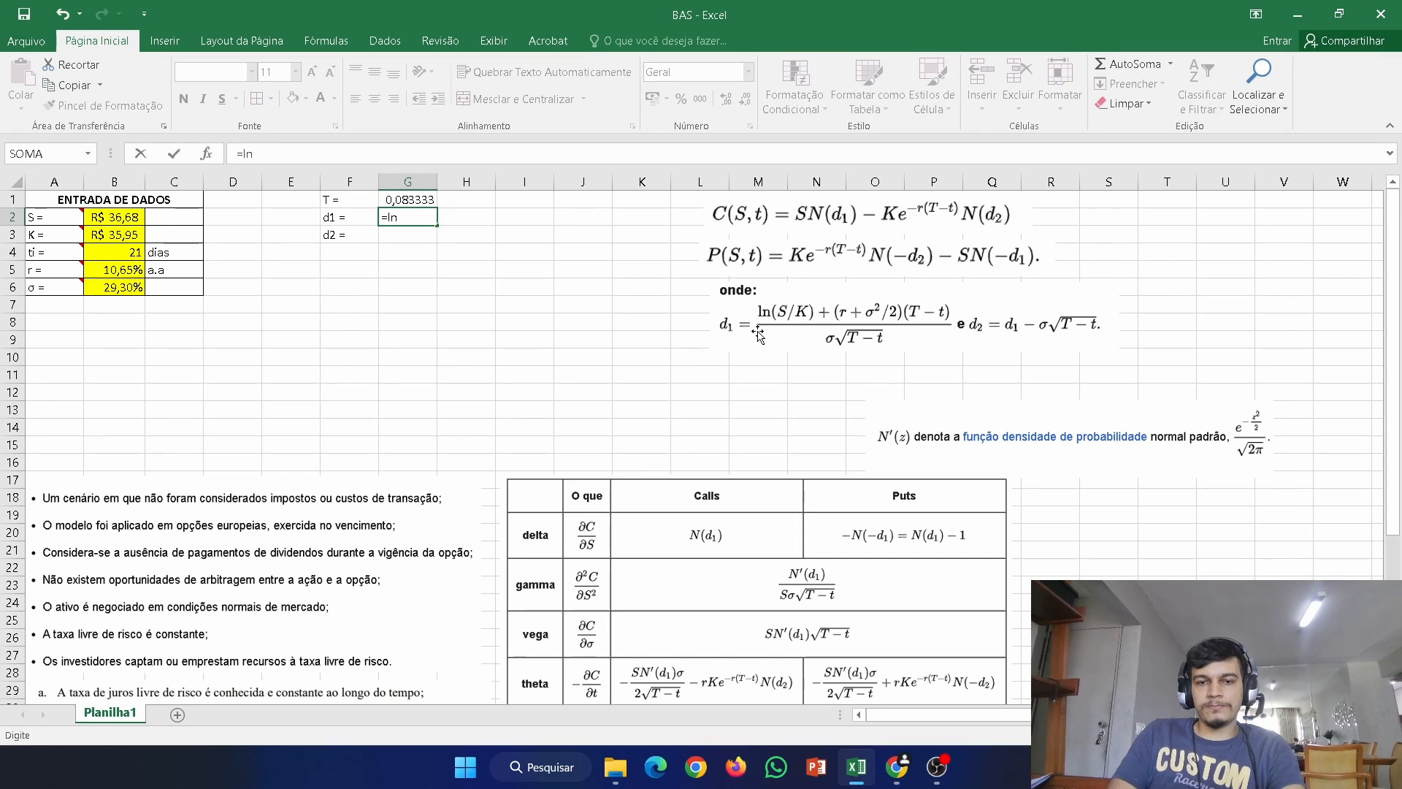
left_click(134, 222)
type("/")
left_click(117, 239)
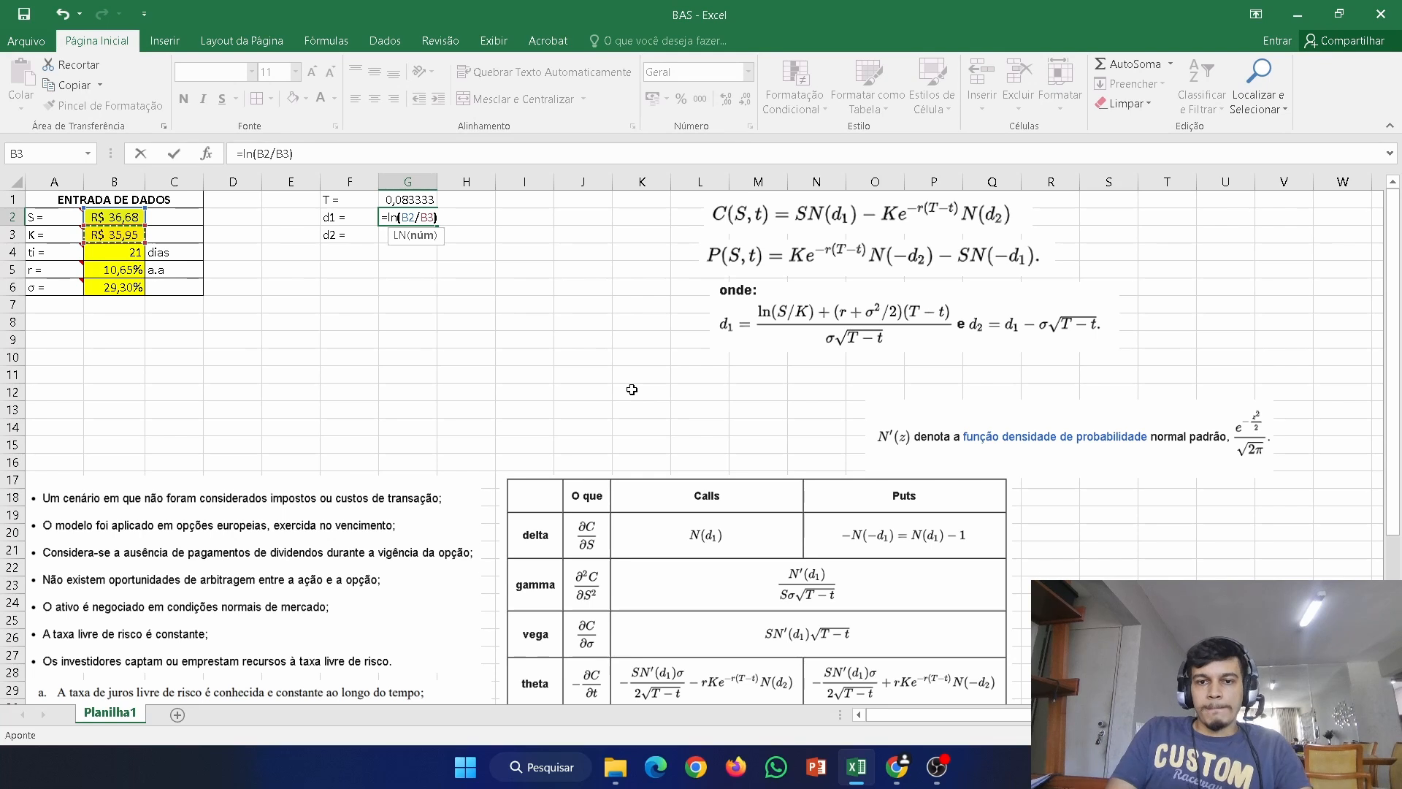
type(")")
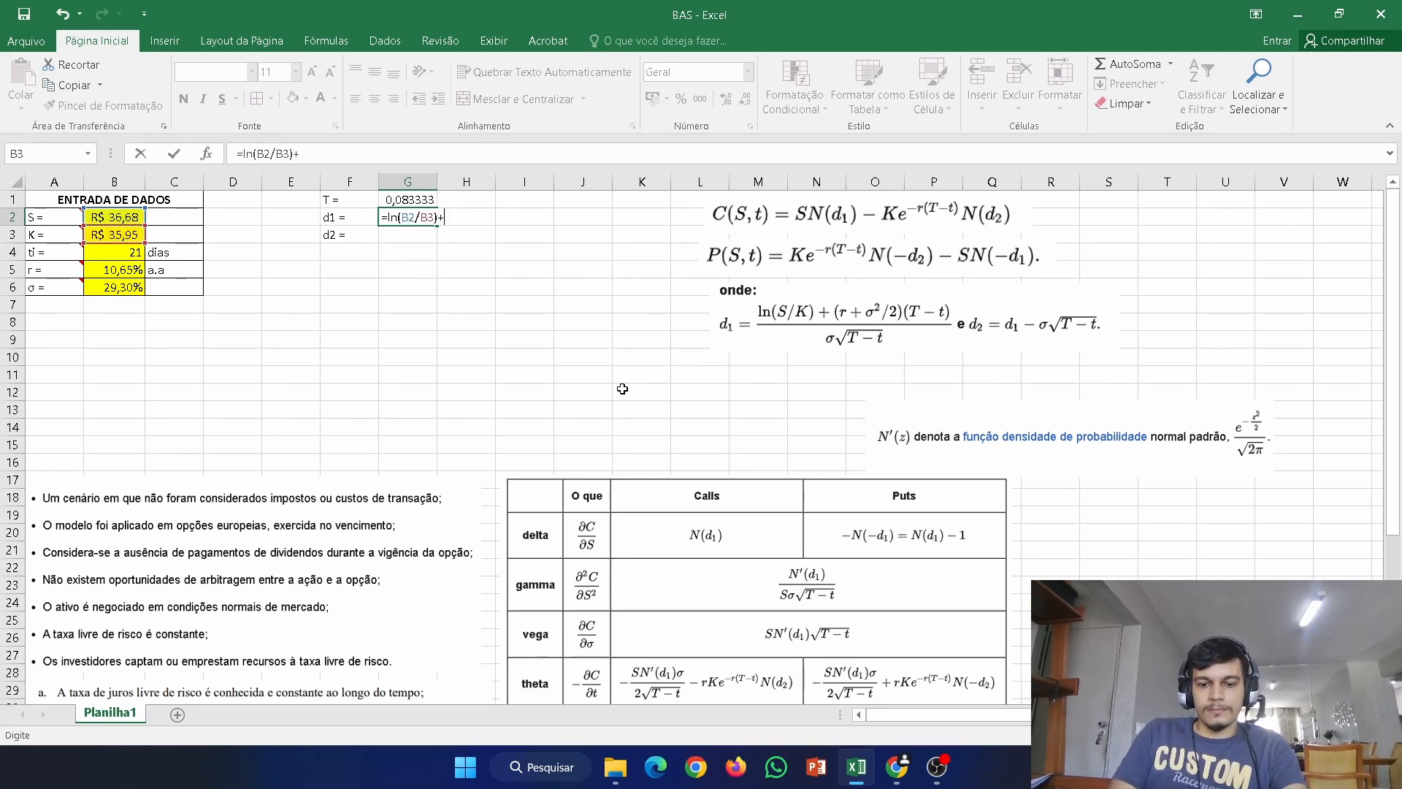
- Add the rate and half-variance term +(B5+(B6^2)*0,5) to the d1 formula in G2
left_click(113, 269)
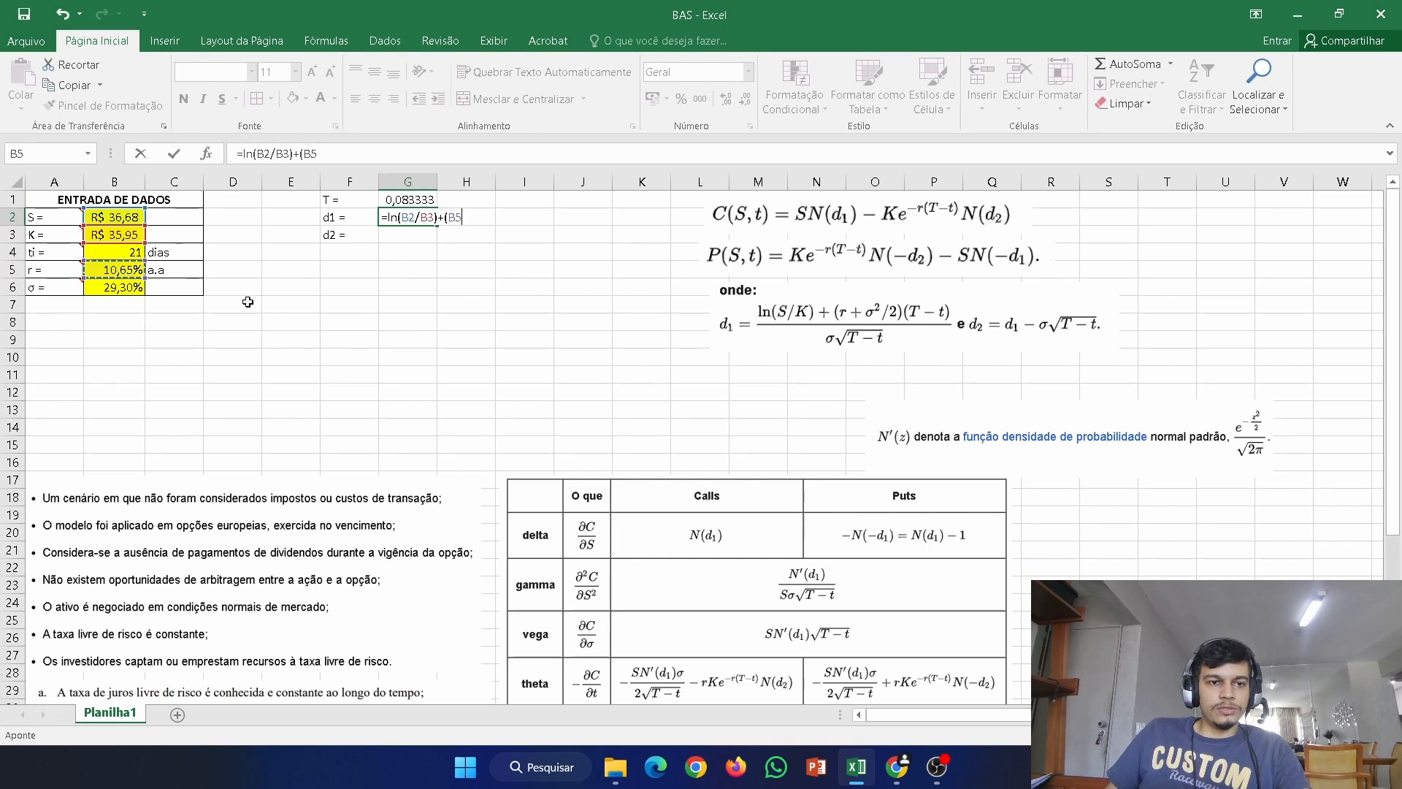
type("+")
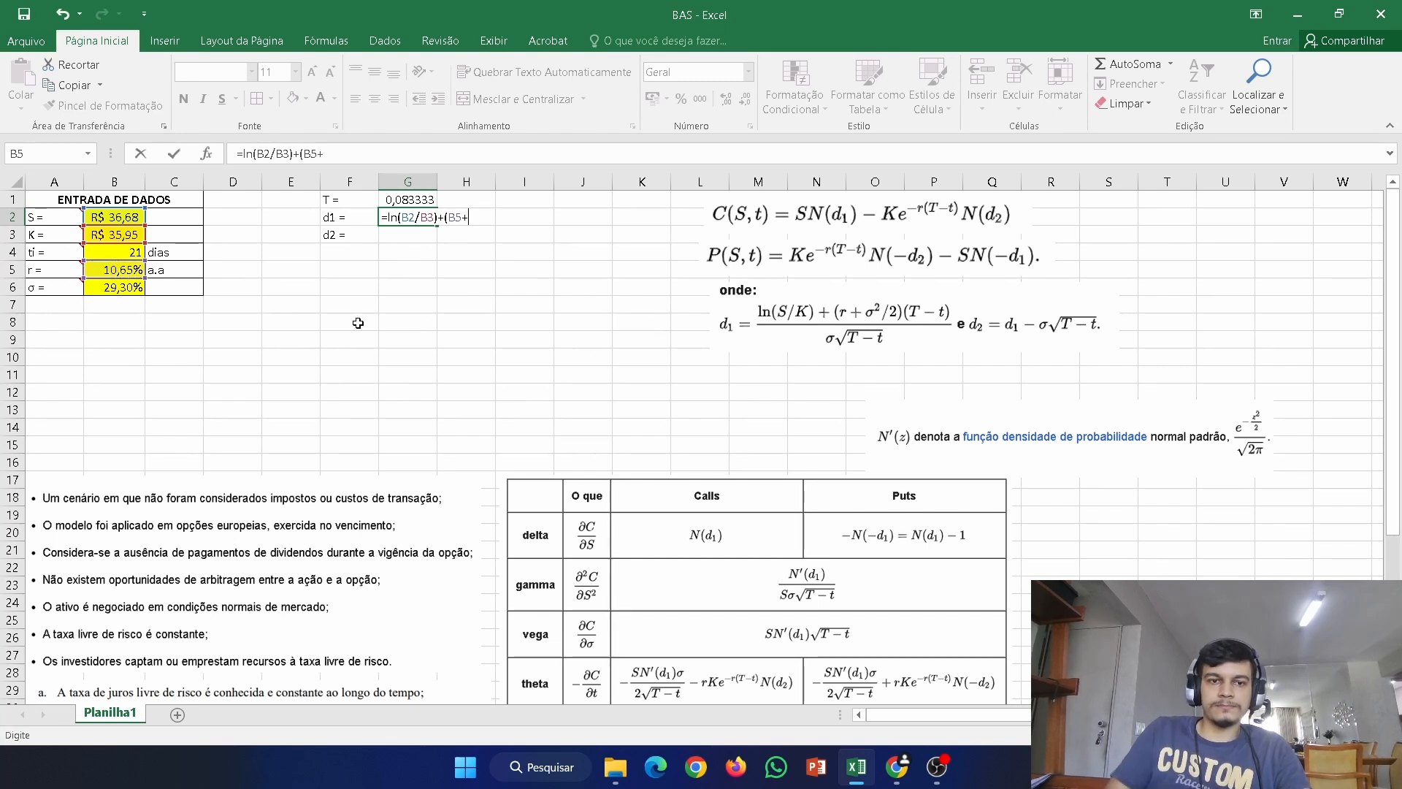
left_click(123, 285)
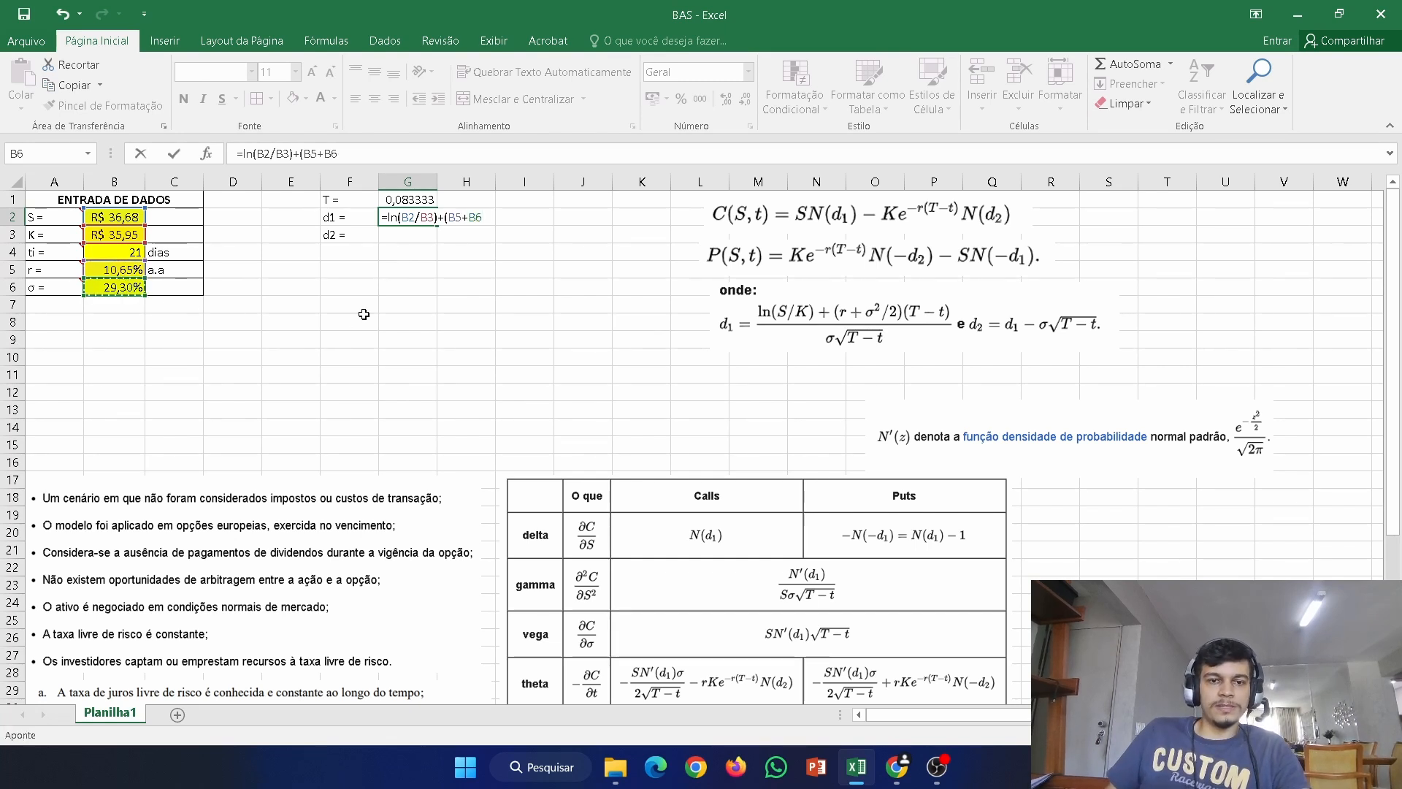
type("^2")
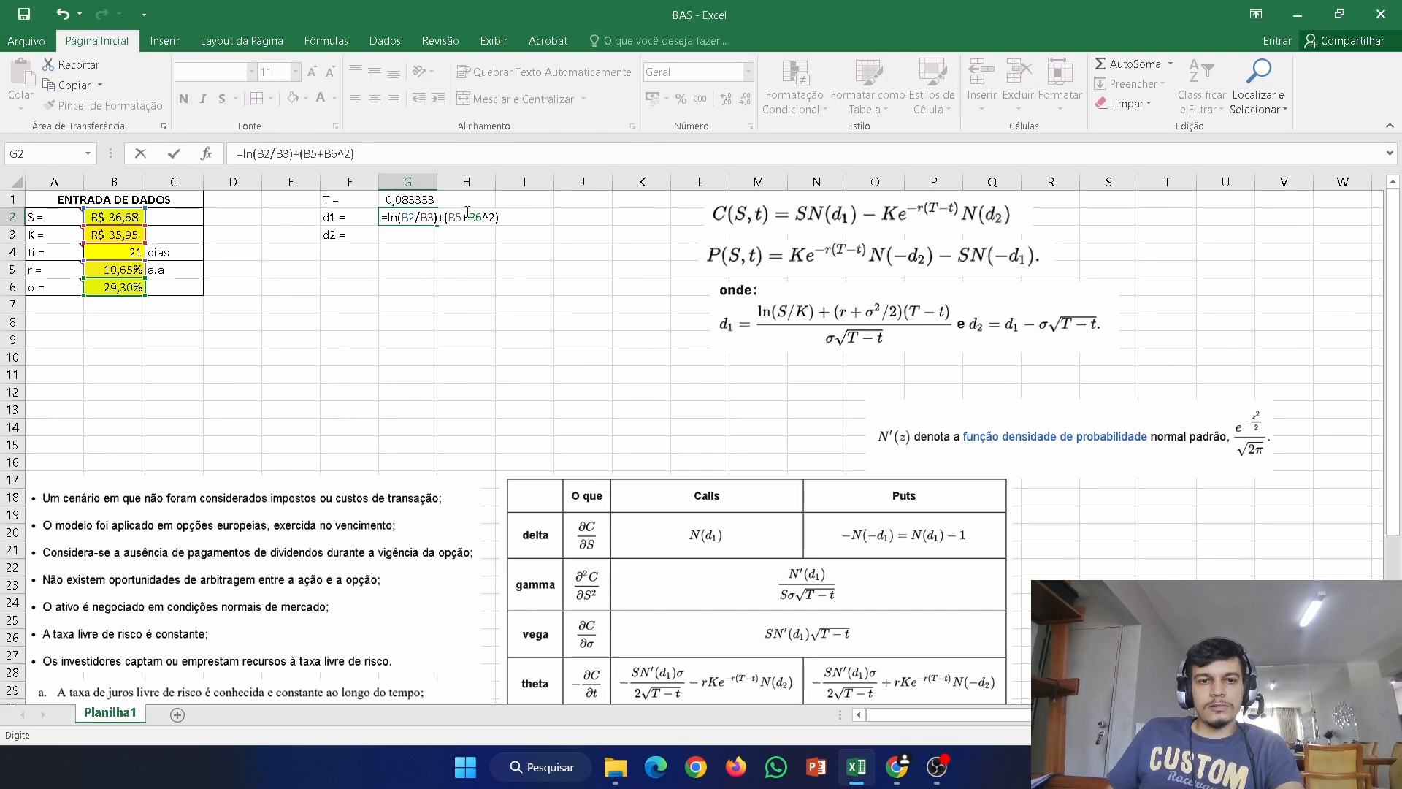
type("(")
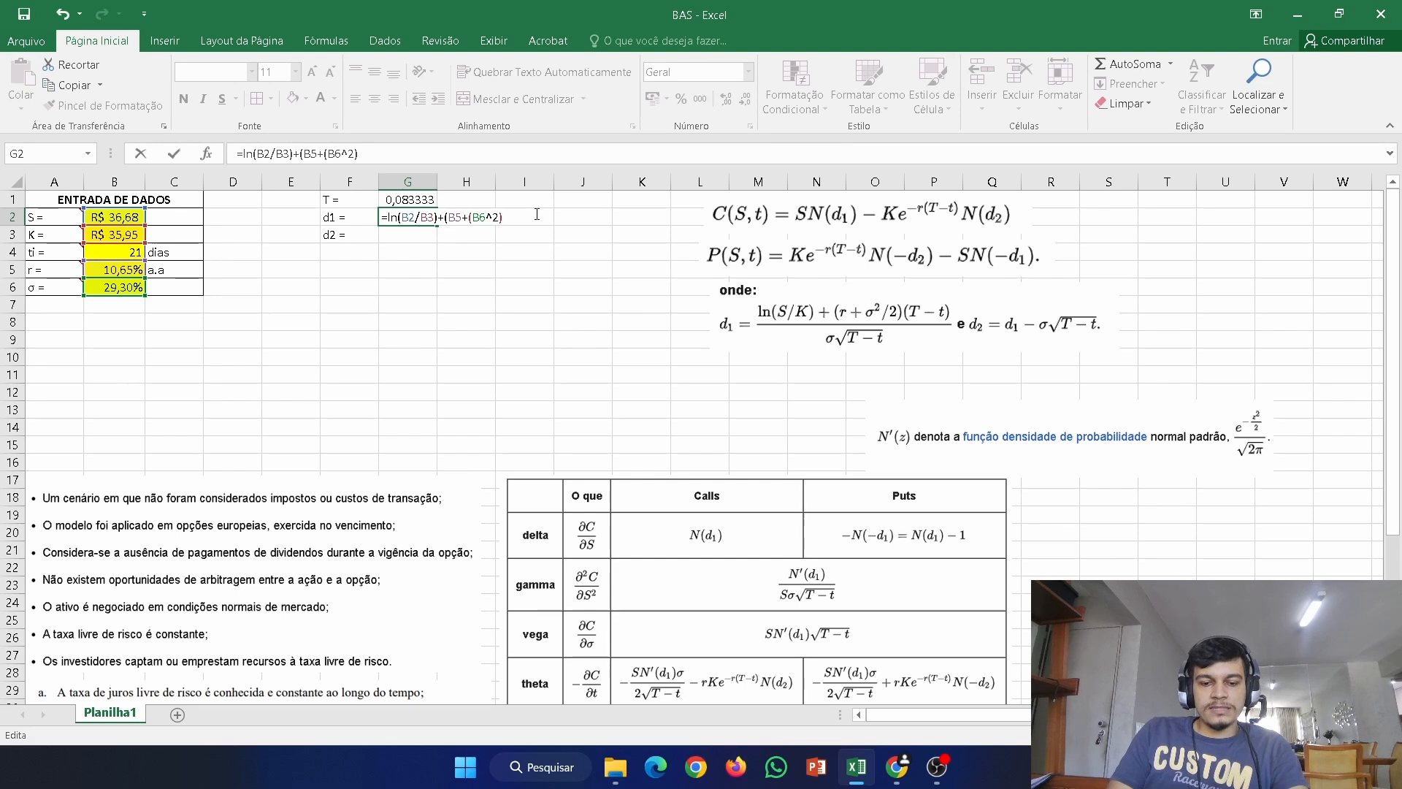
type("*")
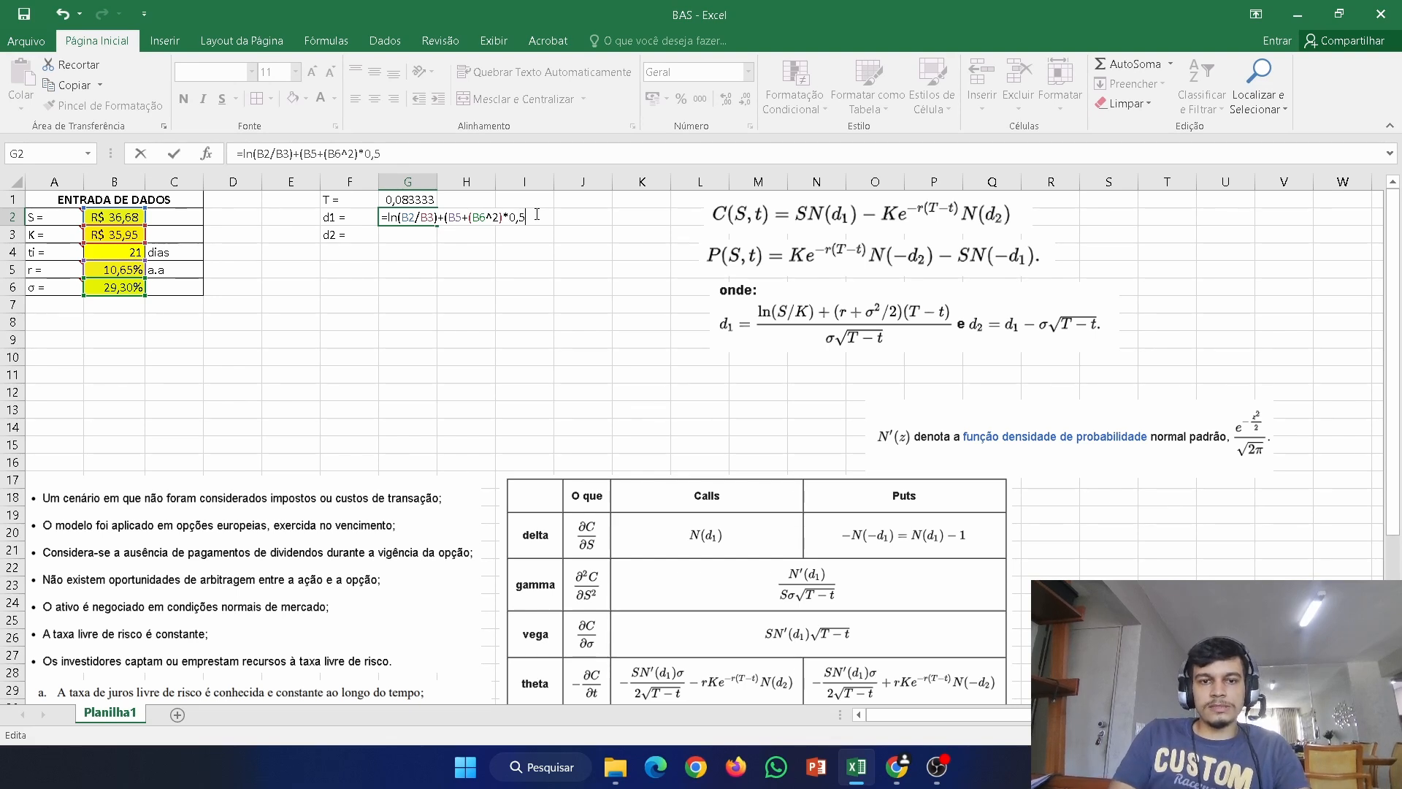
type("0,5)")
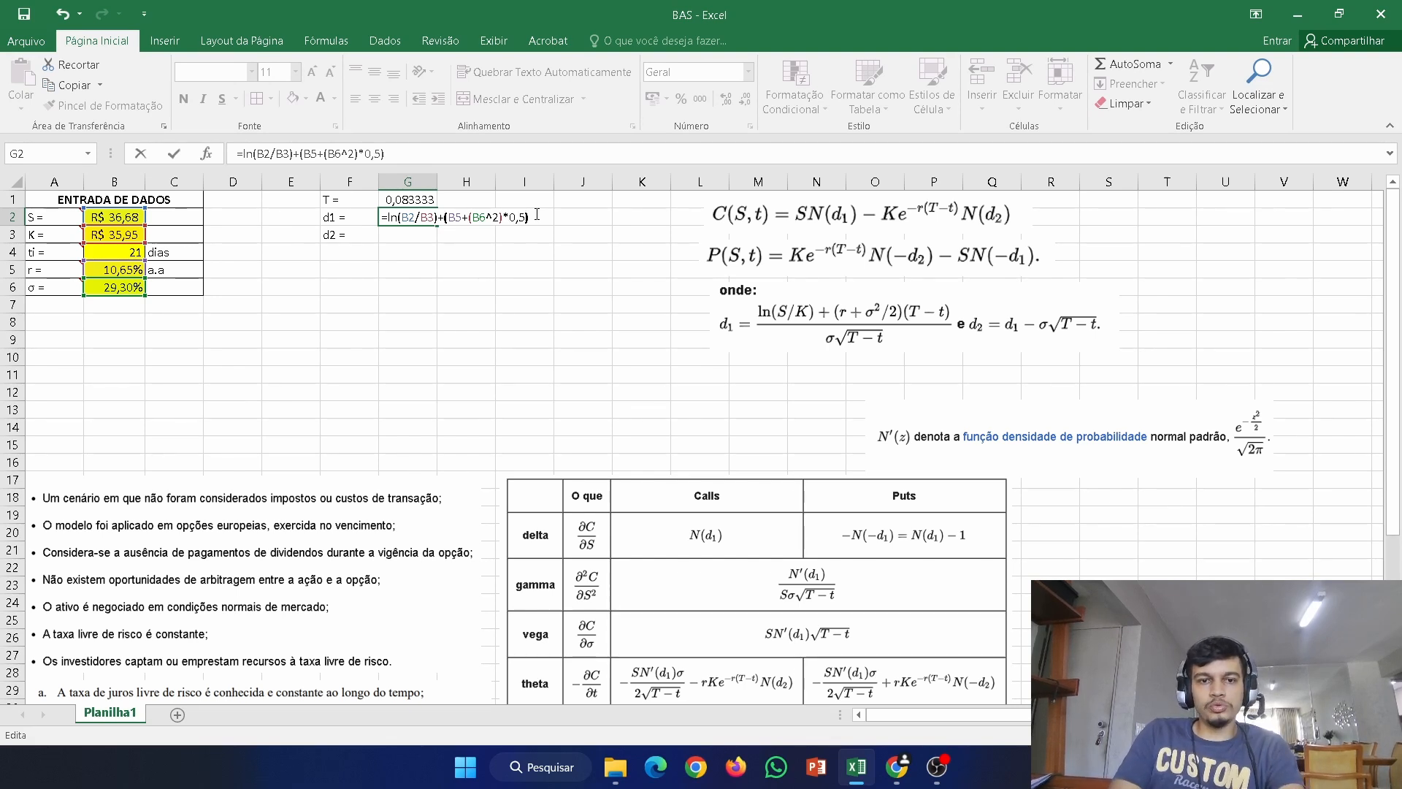
- Multiply the rate and variance term by G1 and enclose the whole d1 numerator in parentheses
type("*")
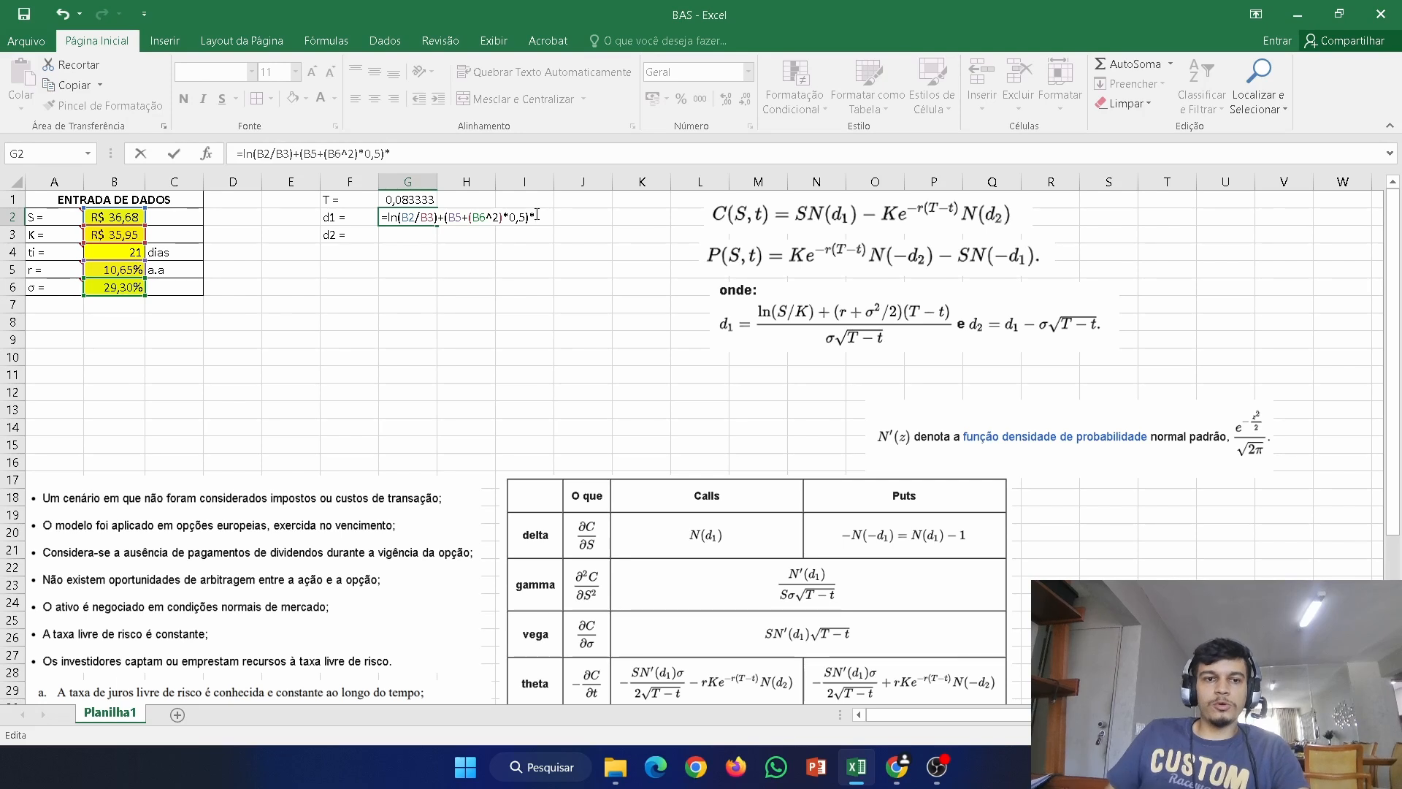
left_click(427, 205)
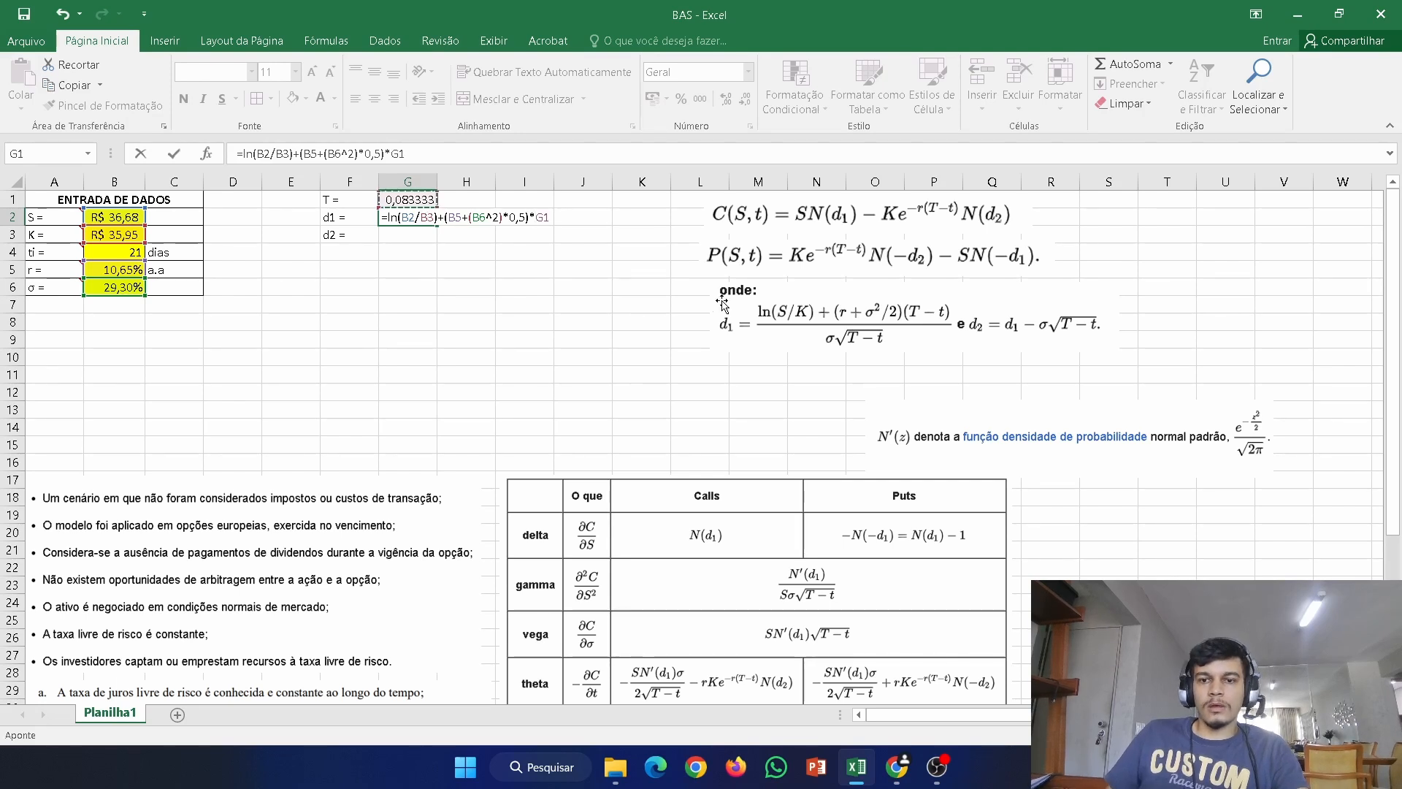
type(")")
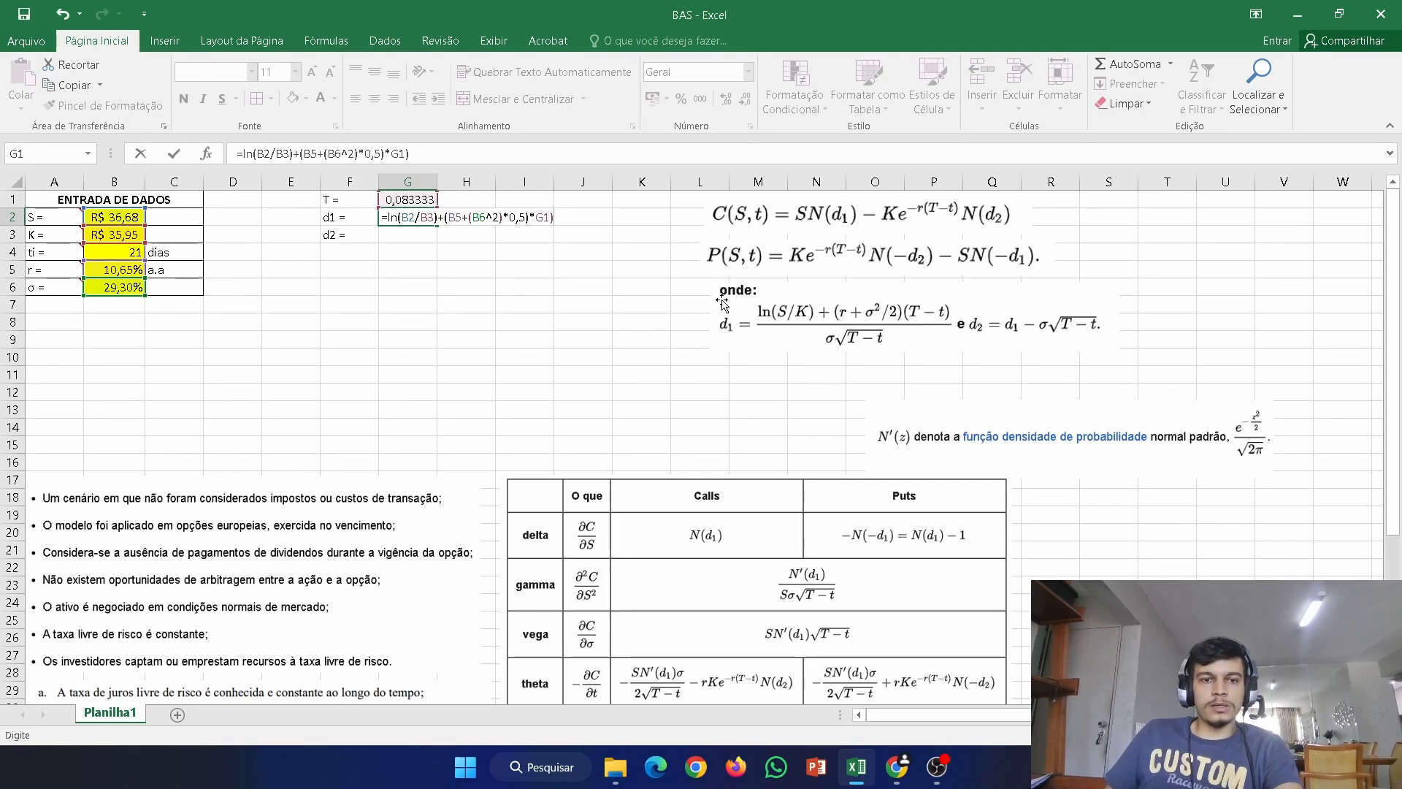
left_click(390, 219)
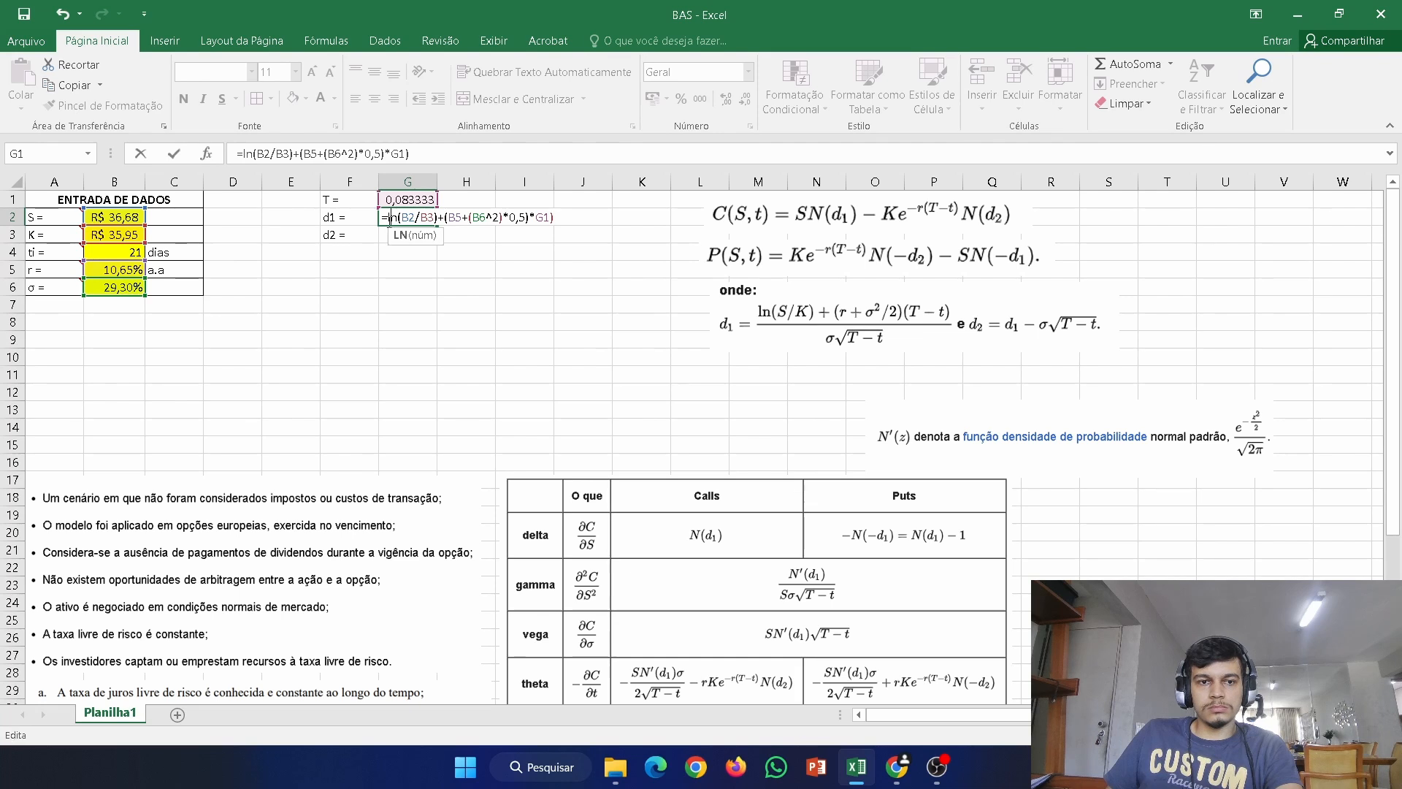
type("(")
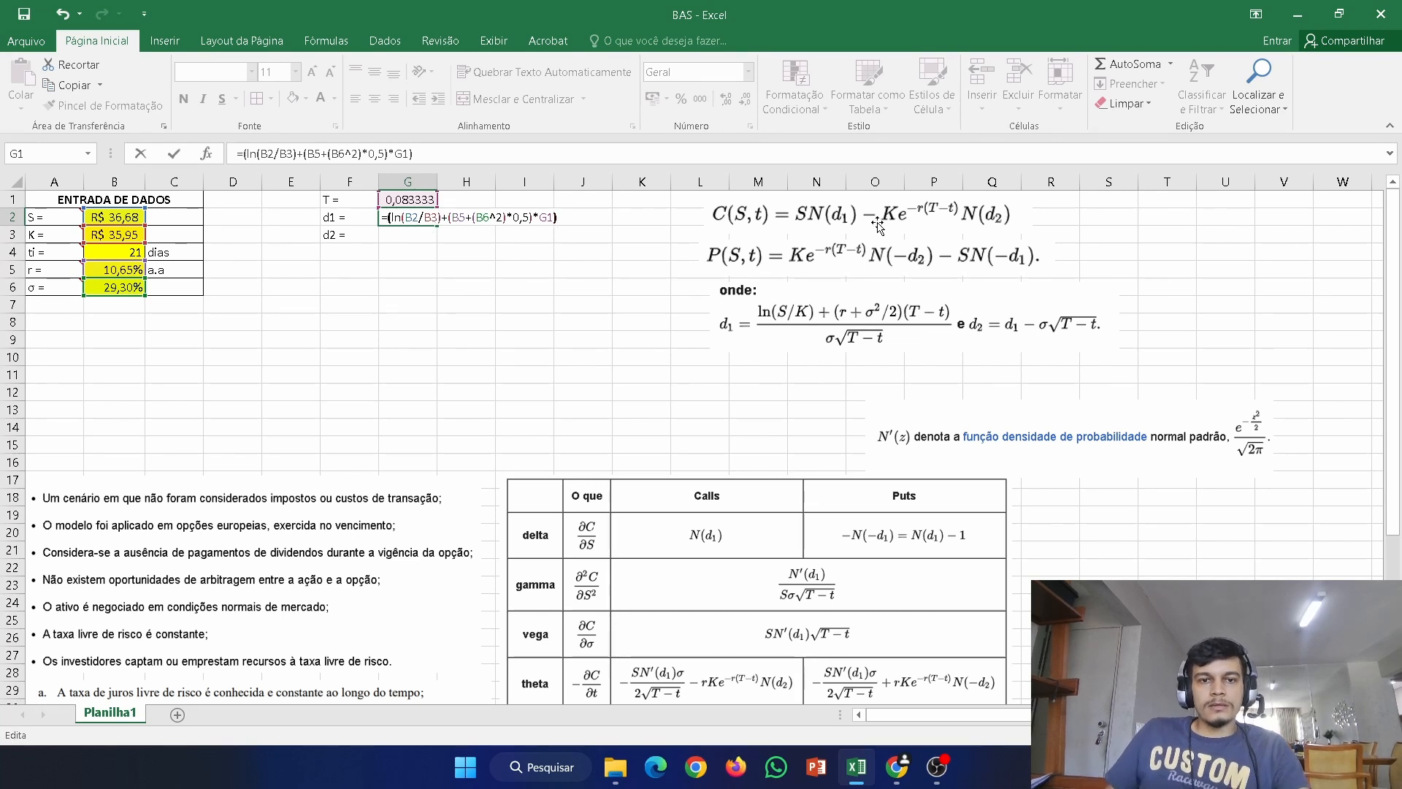
- Complete the d1 formula in G2 by dividing the numerator by (B6*RAIZ(G1))
type("/(")
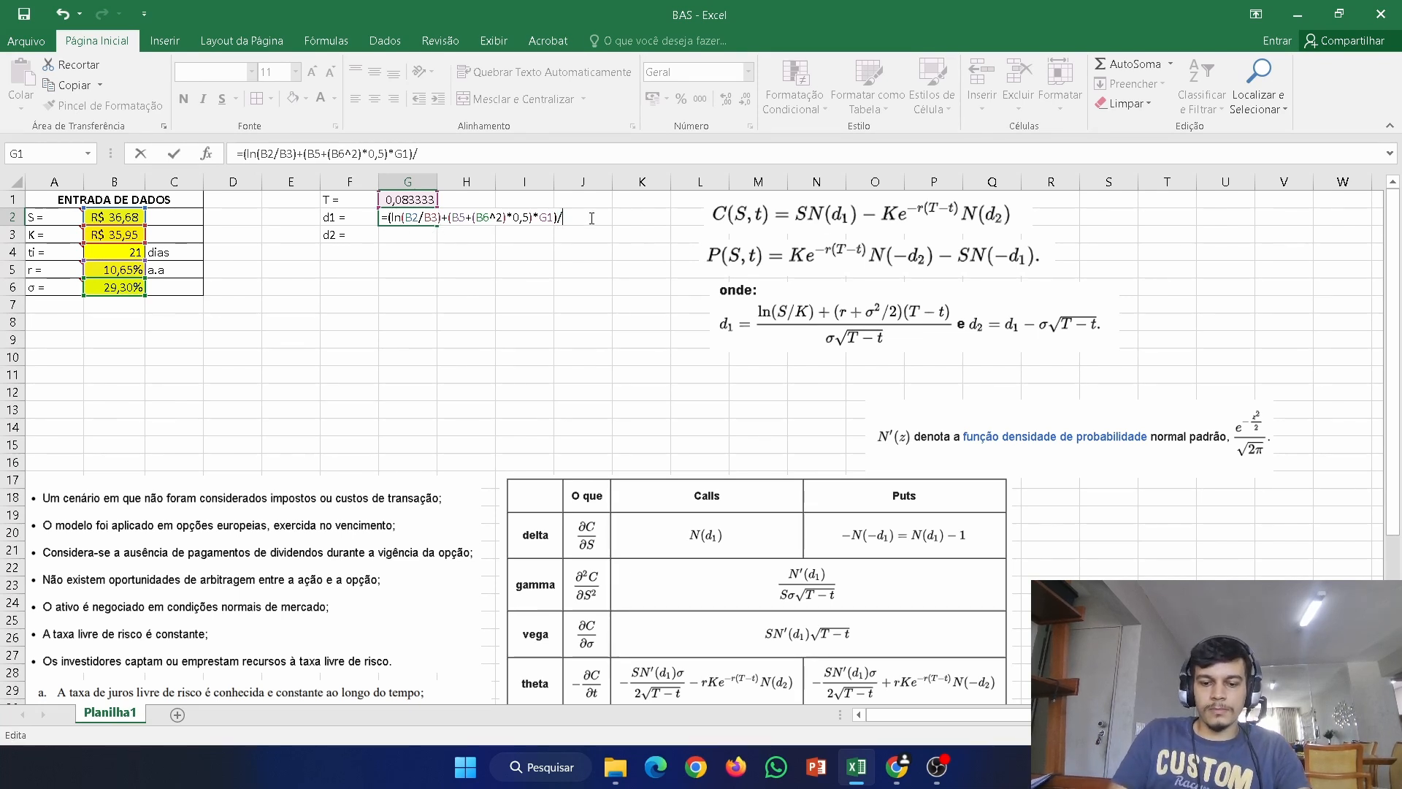
left_click(121, 287)
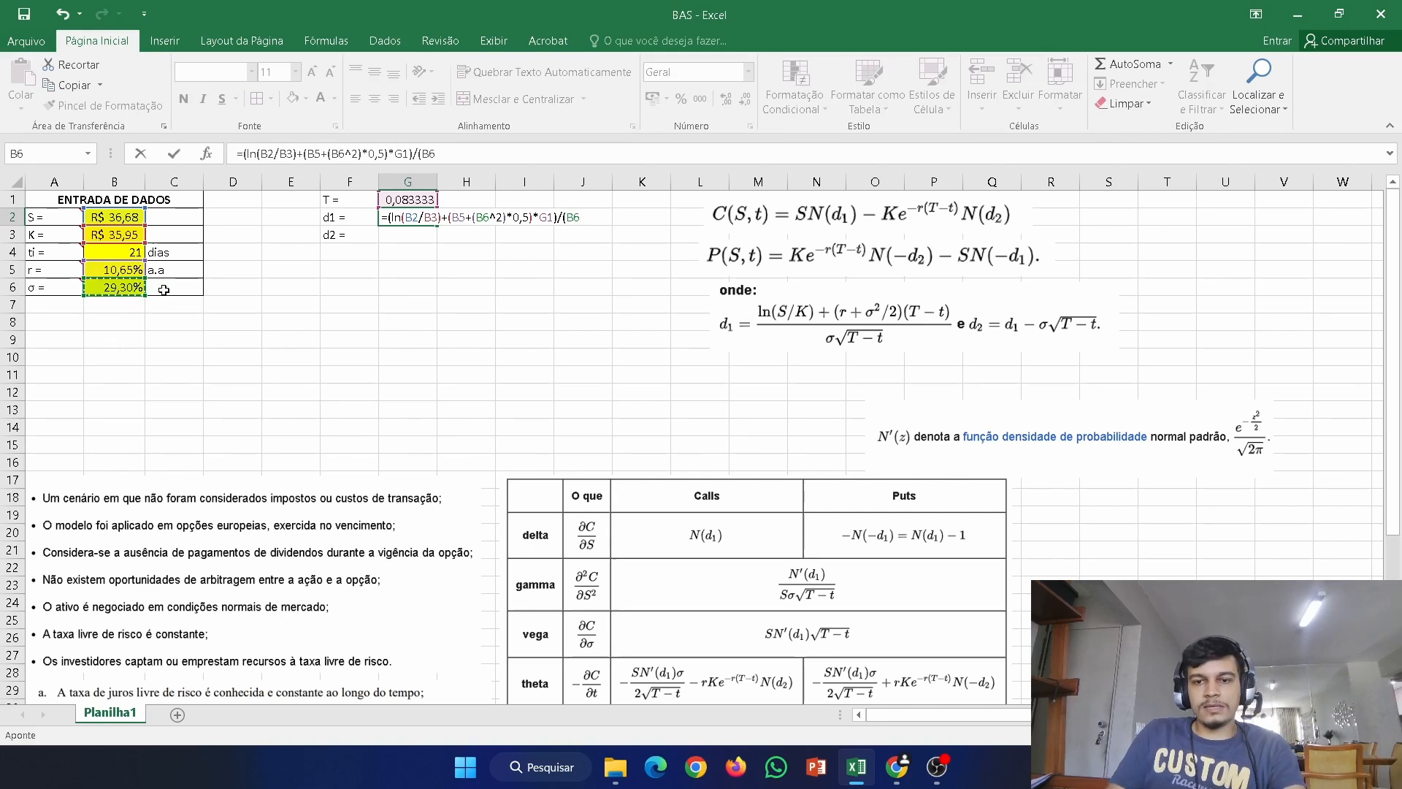
type("*raiz")
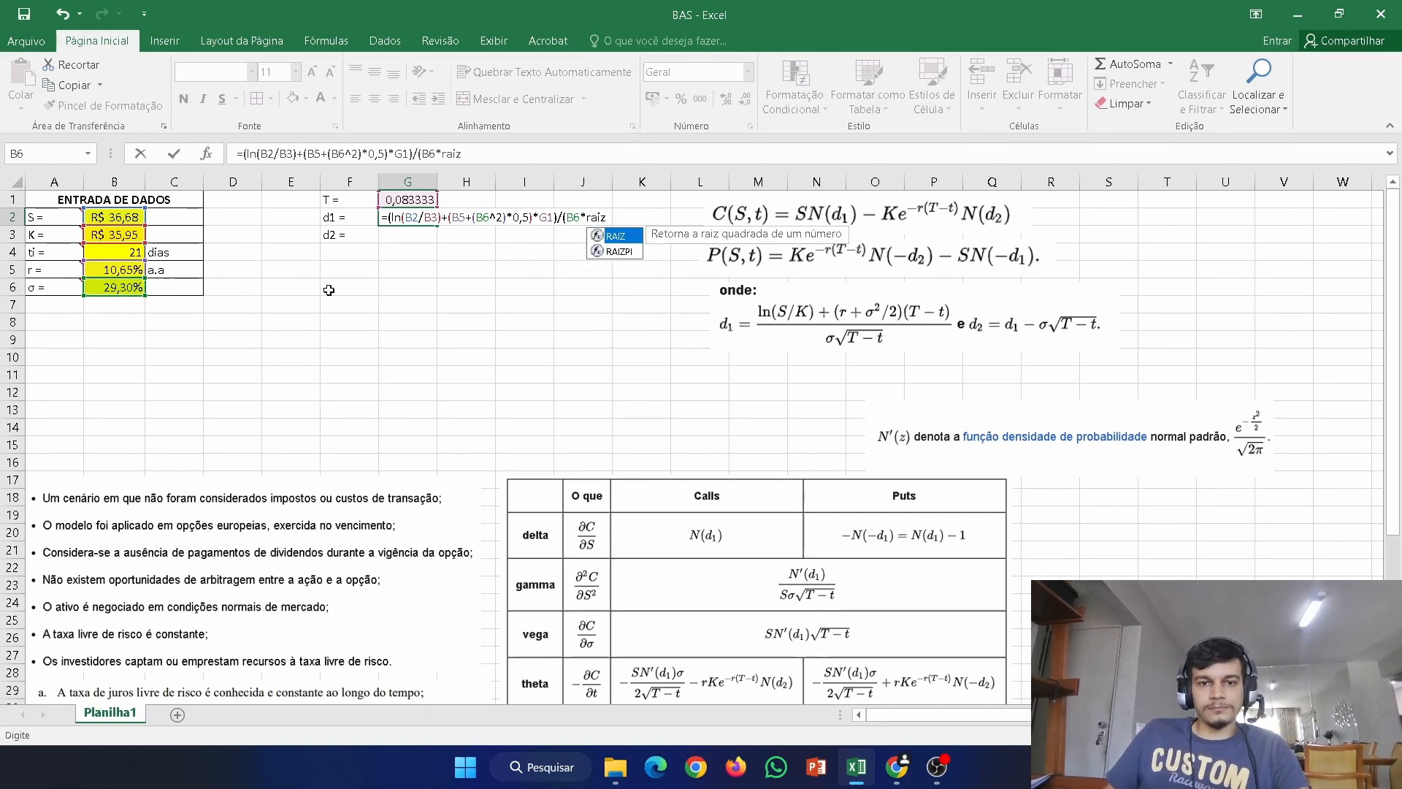
key("Tab")
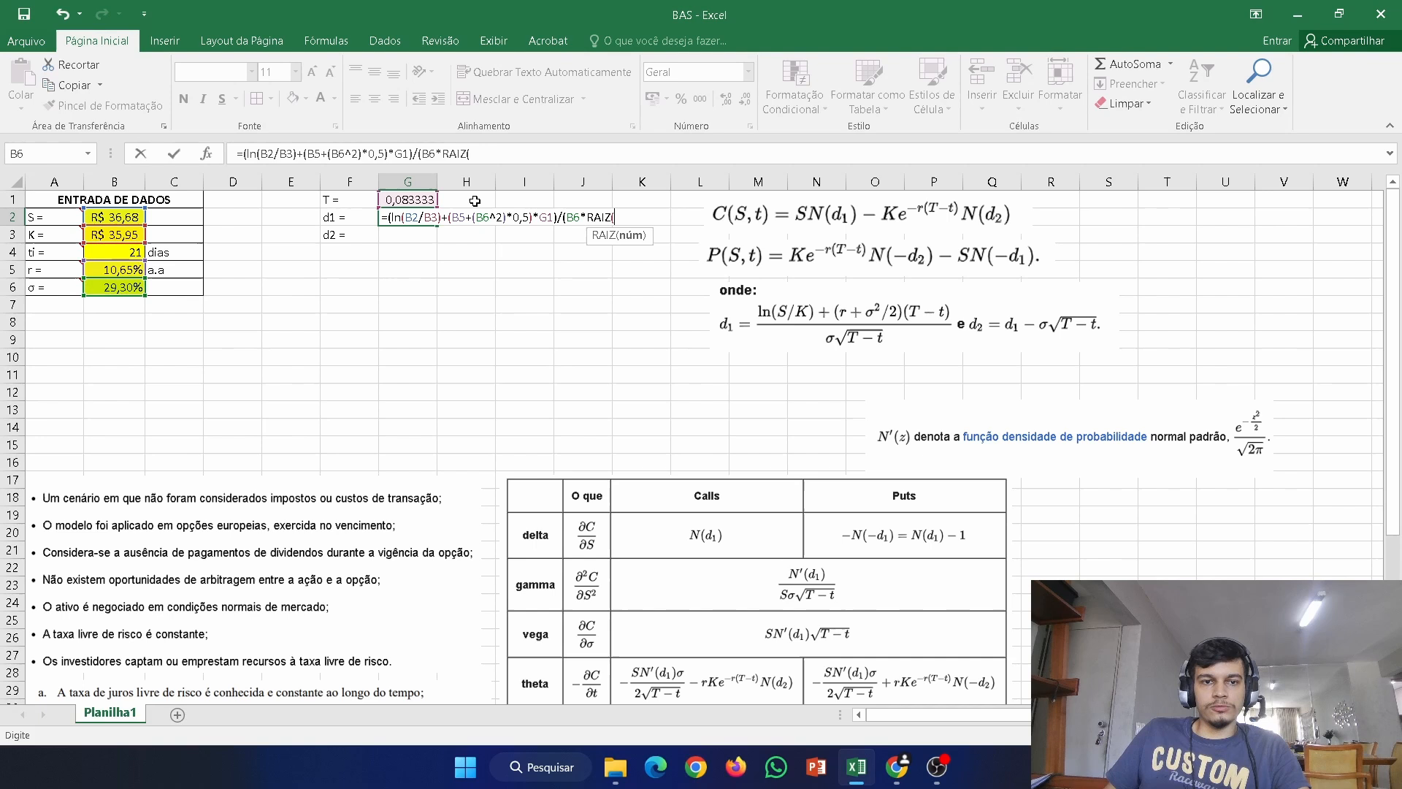
left_click(418, 197)
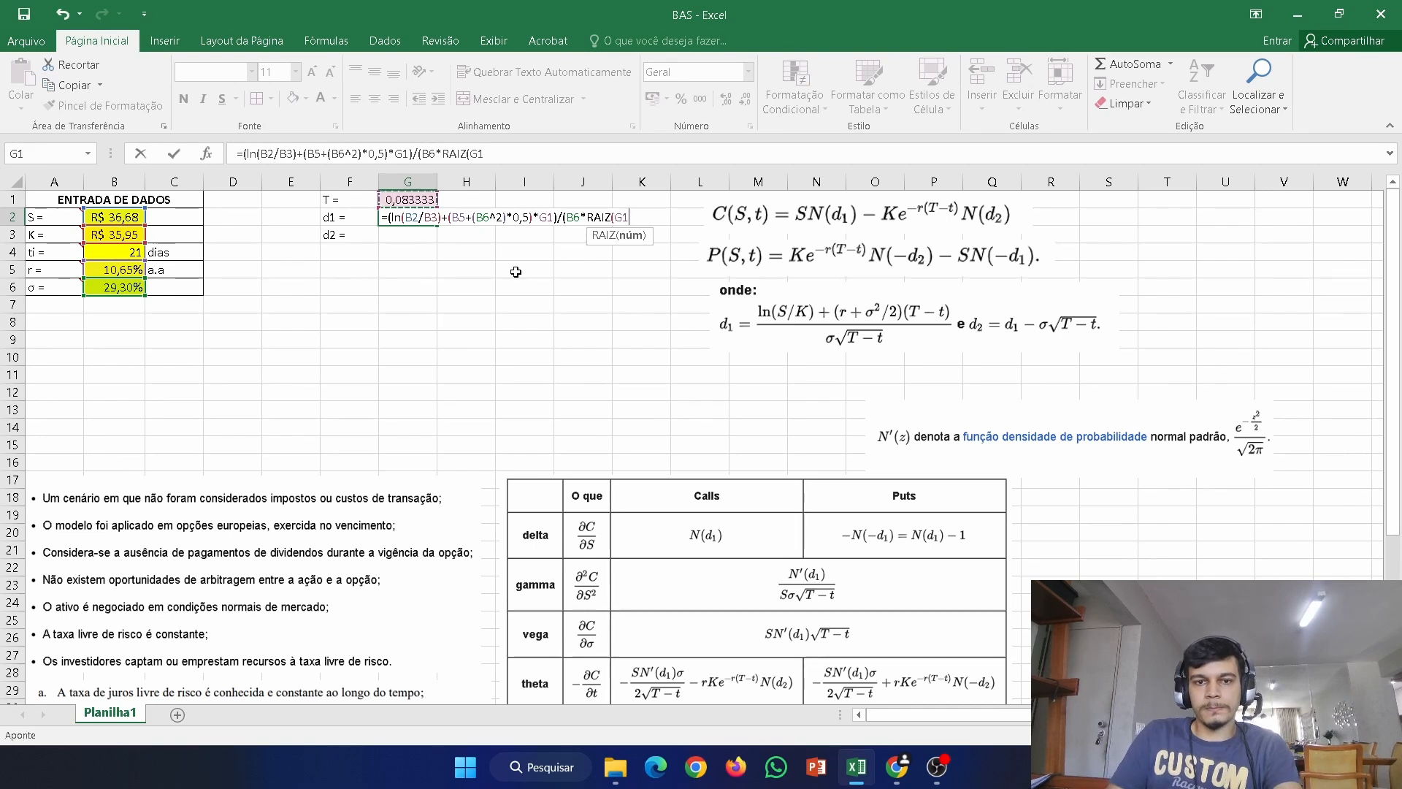
type("))")
key("Return")
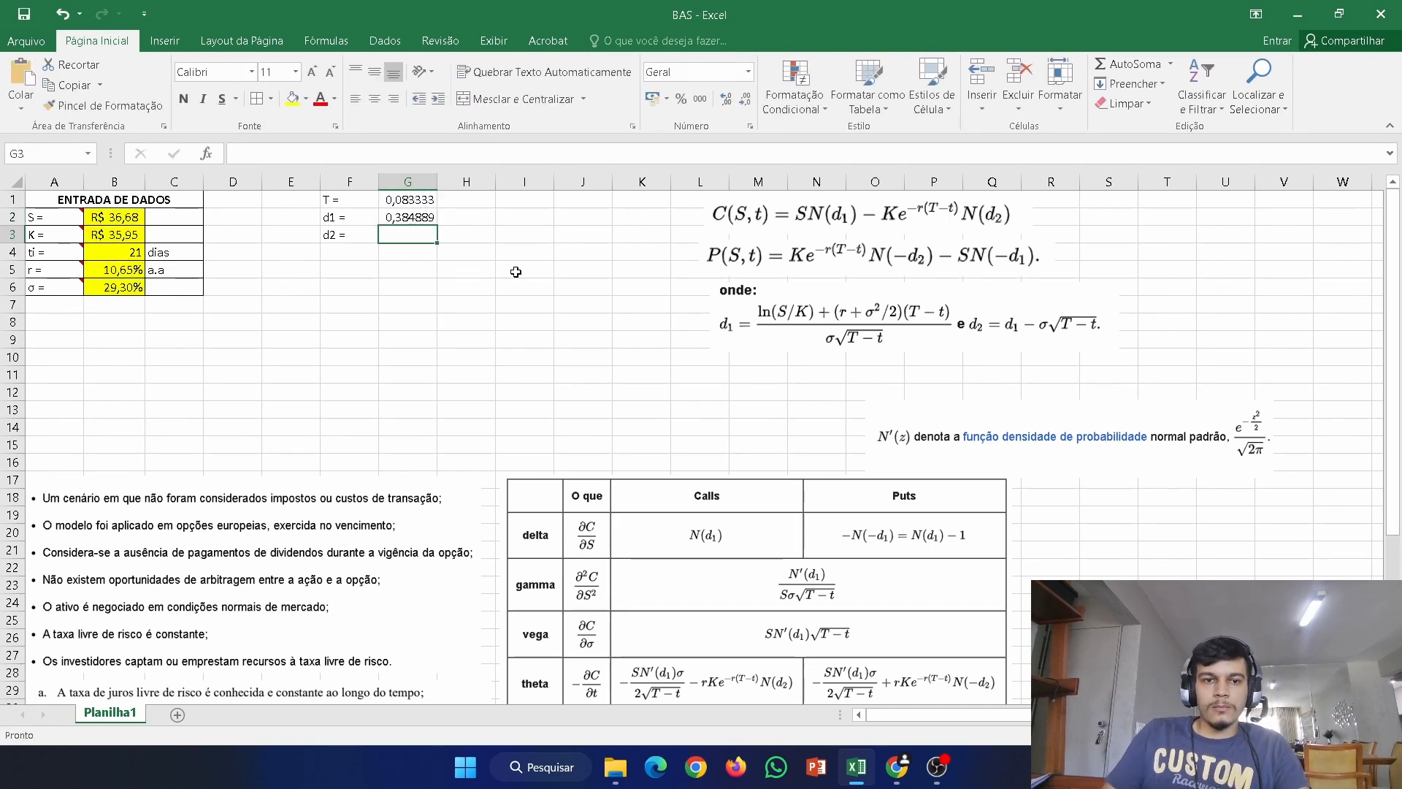
- Review the d1 formula in G2 against the reference equation without changing it
key("Up")
key("F2")
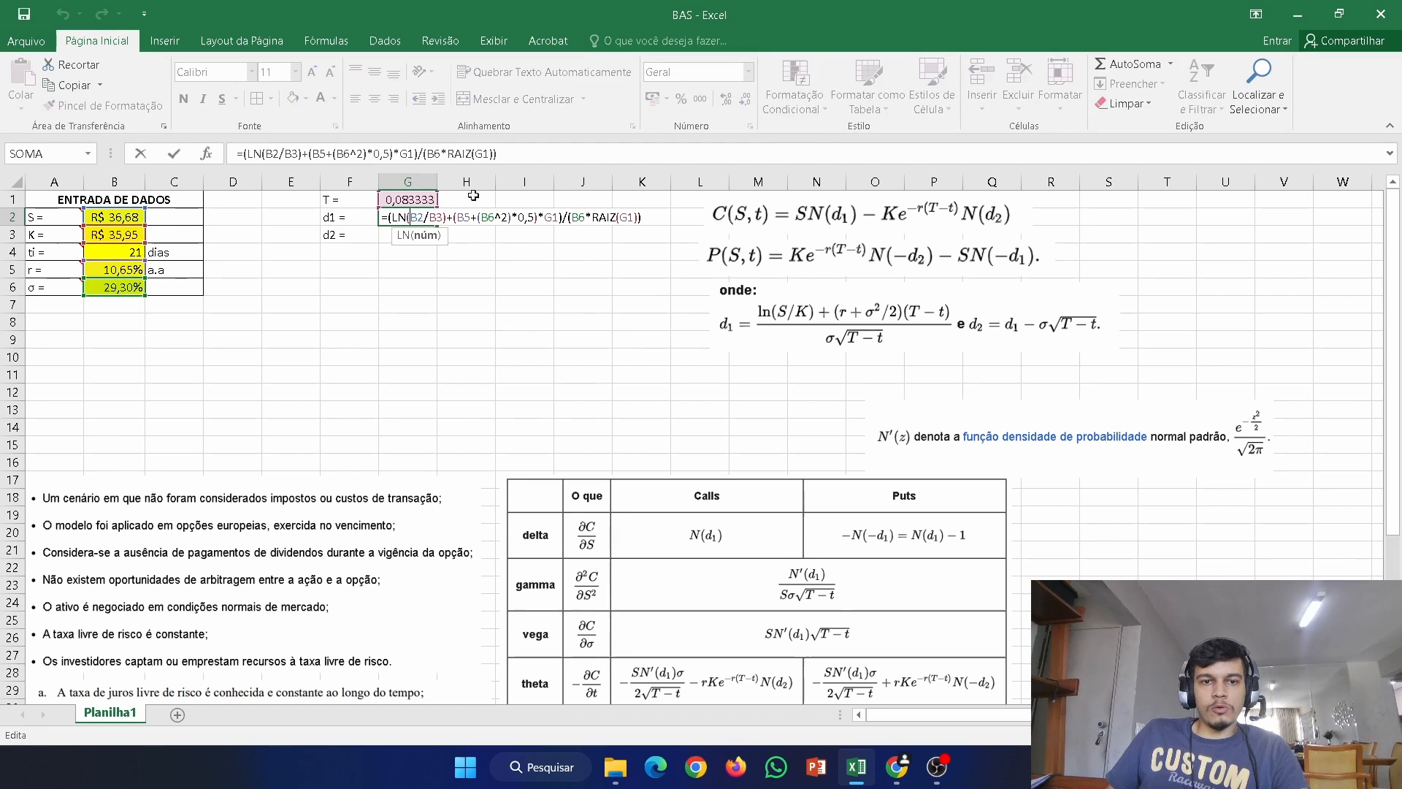
key("Escape")
double_click(411, 226)
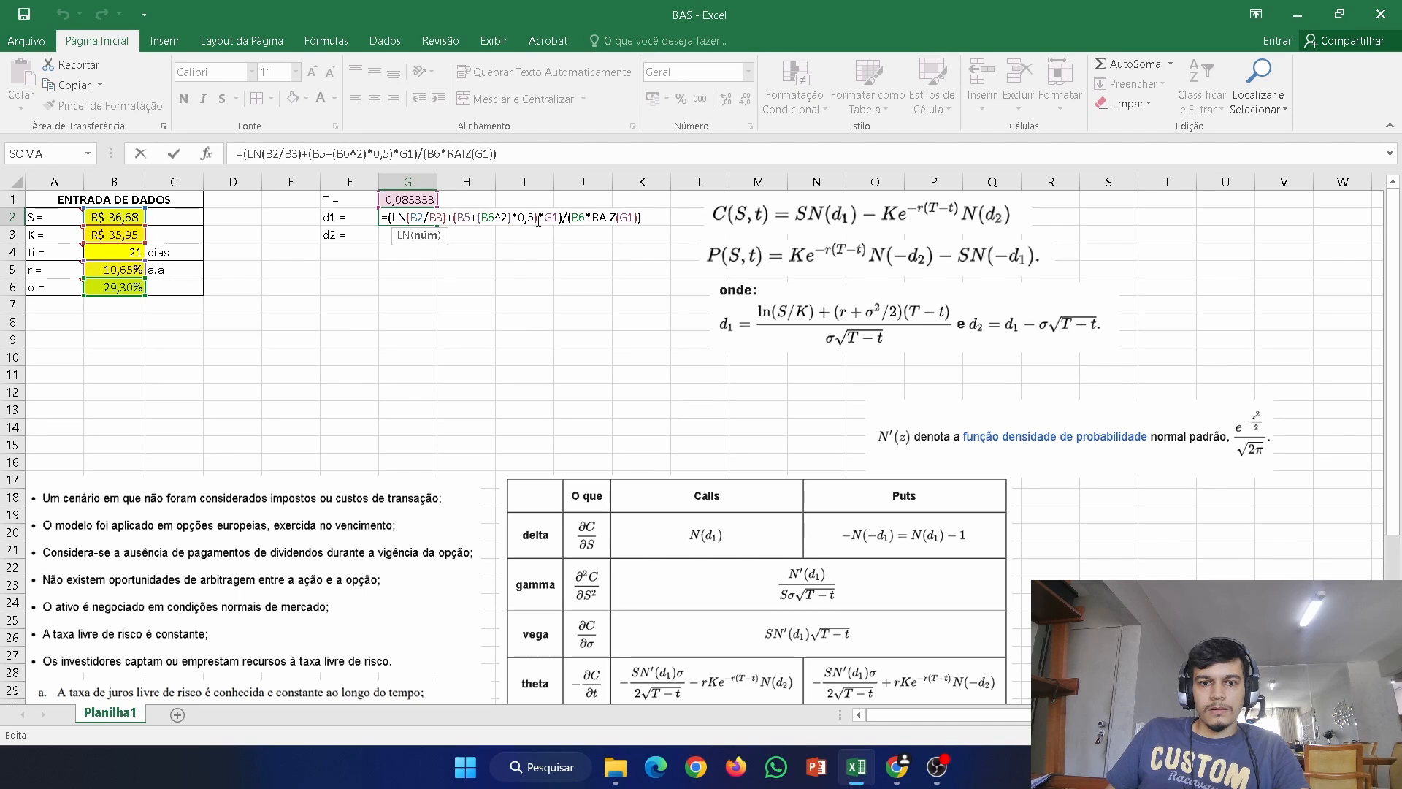
key("Return")
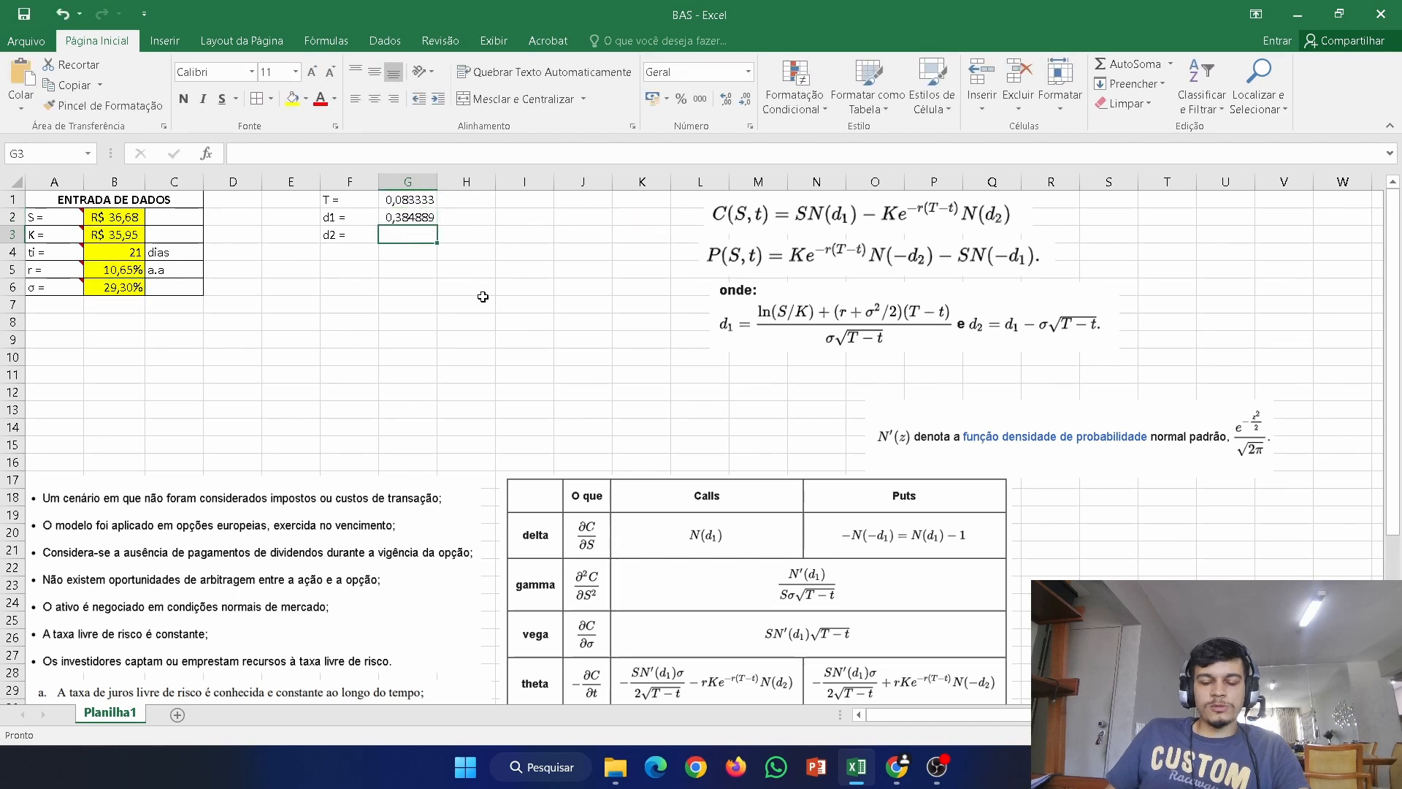
- Build the d2 formula in G3 as =G2-B6*RAIZ(G1)
type("=")
left_click(409, 218)
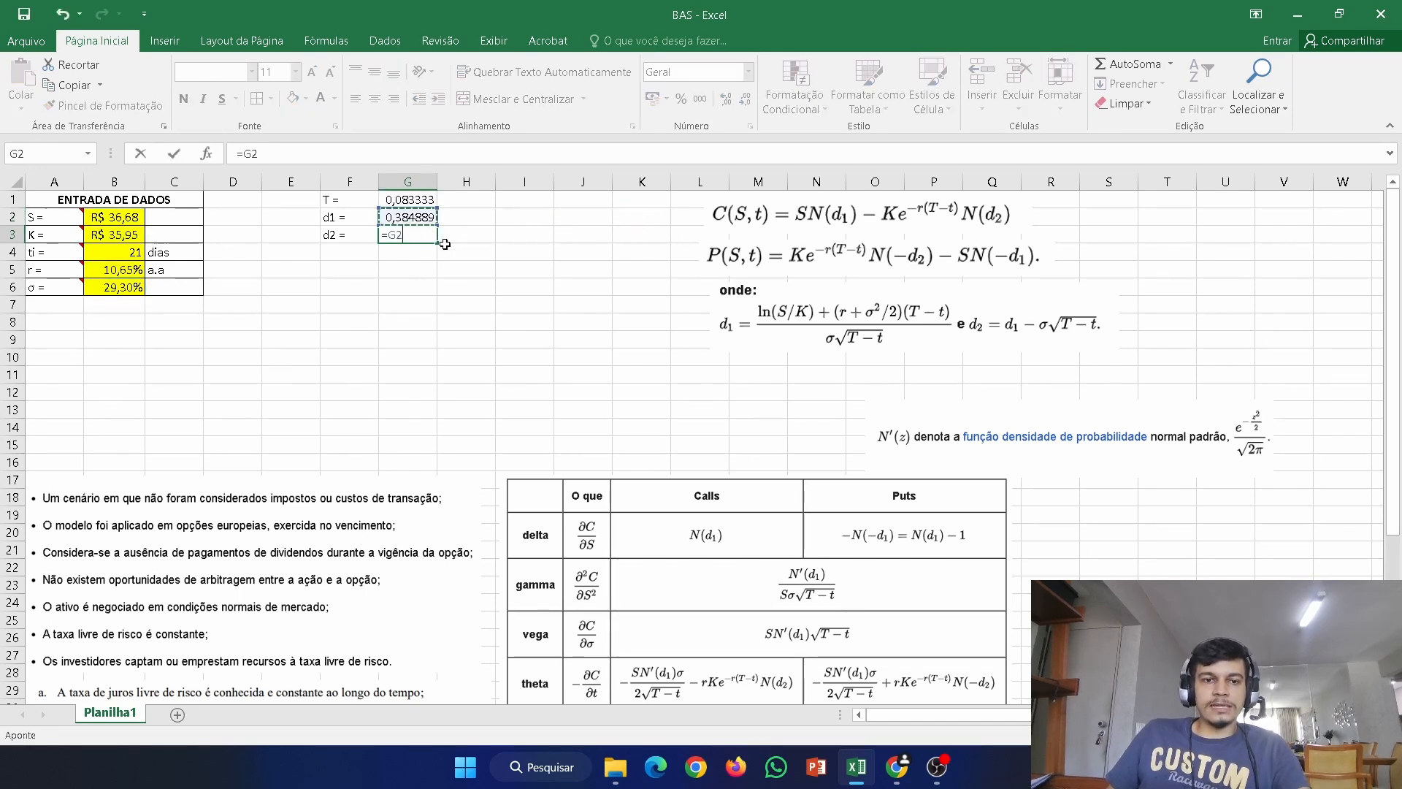
type("-")
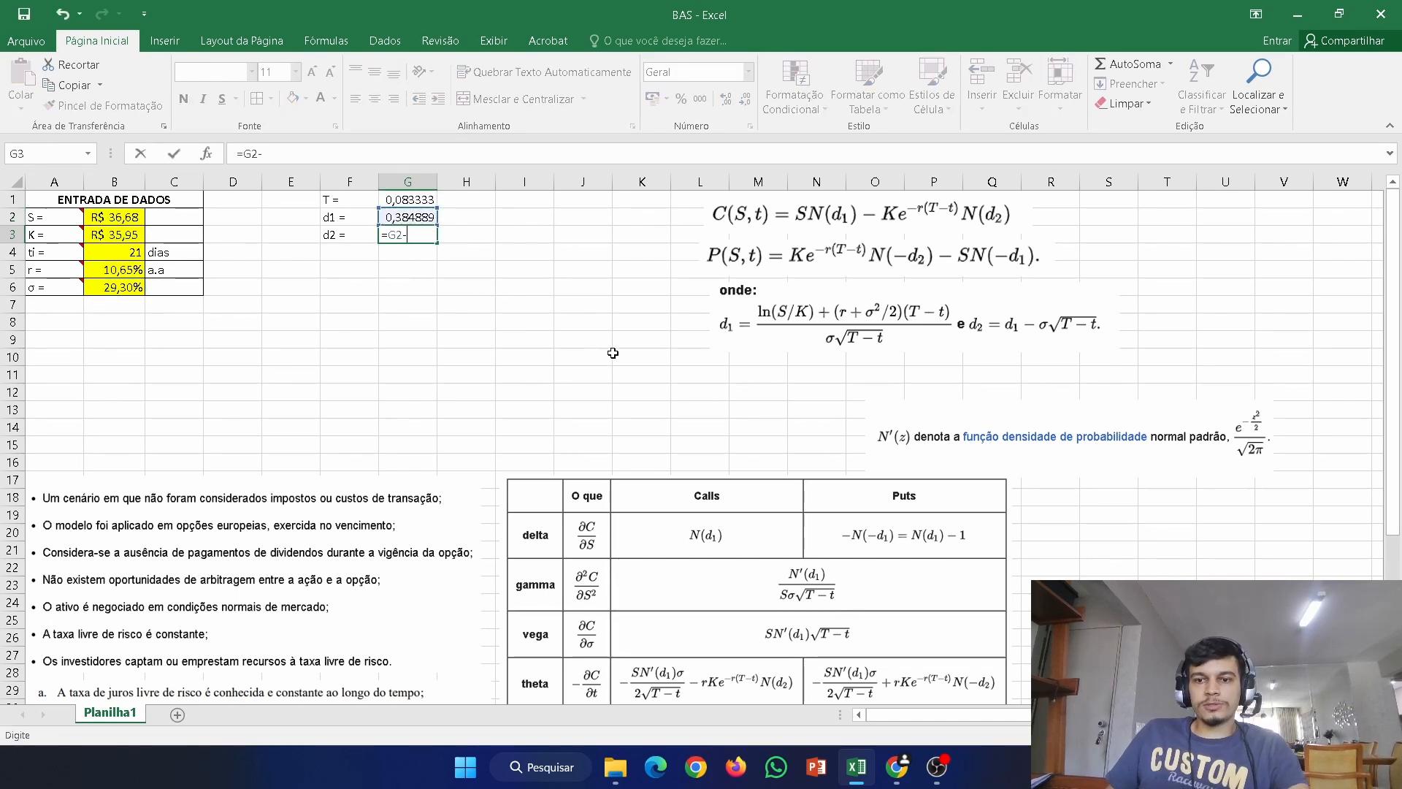
left_click(120, 287)
type("*rai")
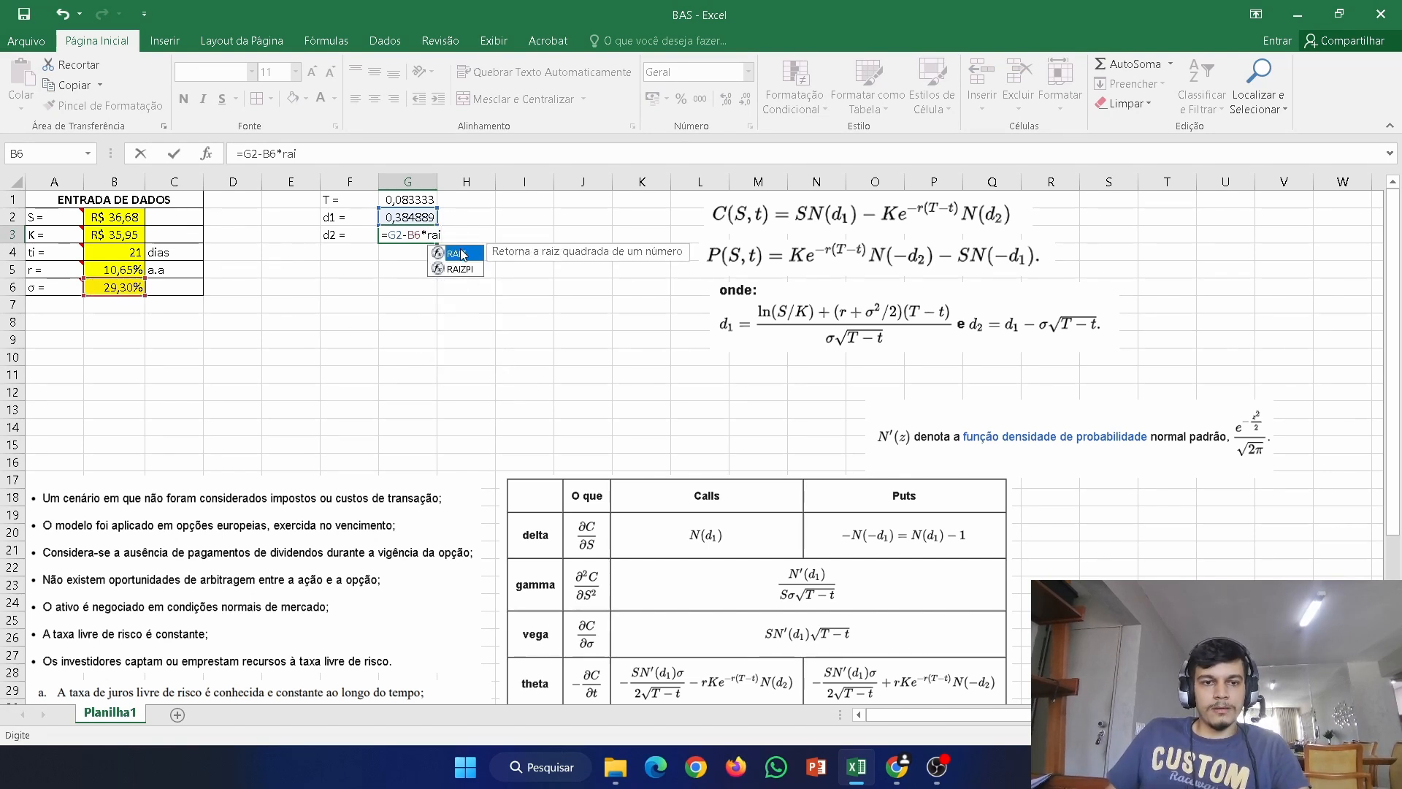
double_click(462, 255)
key("Up")
key("Up")
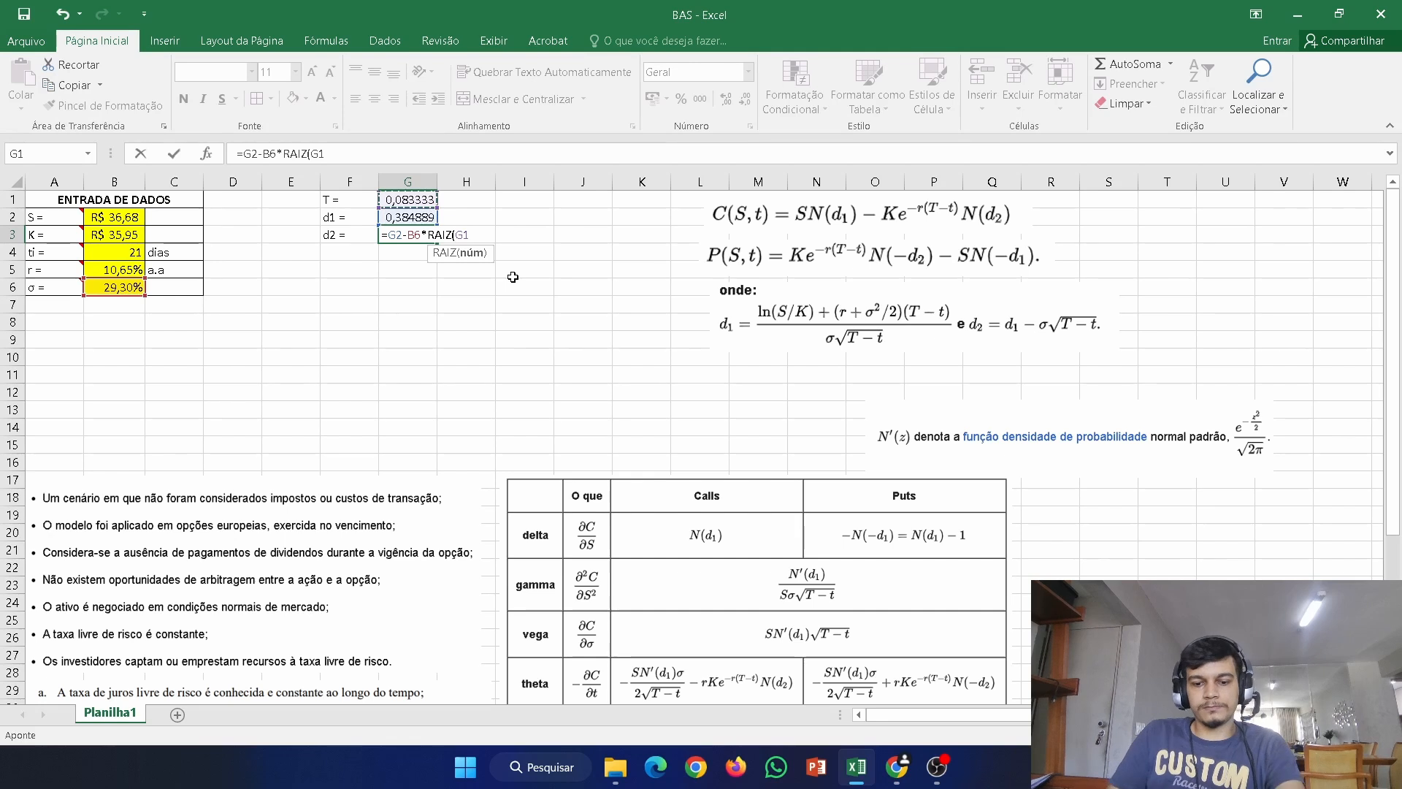
type(")")
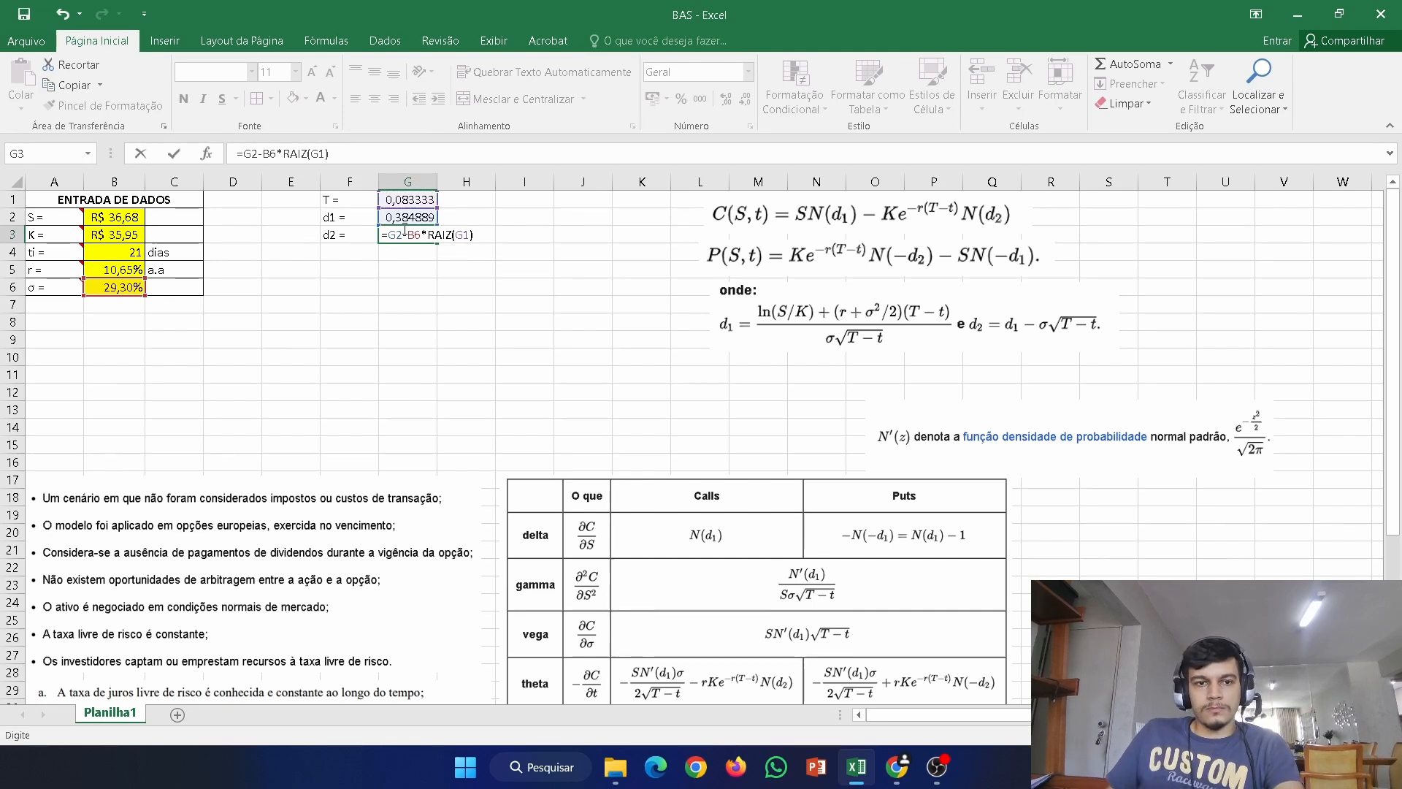
- Enclose the B6*RAIZ(G1) term of the d2 formula in parentheses and commit it as =G2-(B6*RAIZ(G1))
type("(")
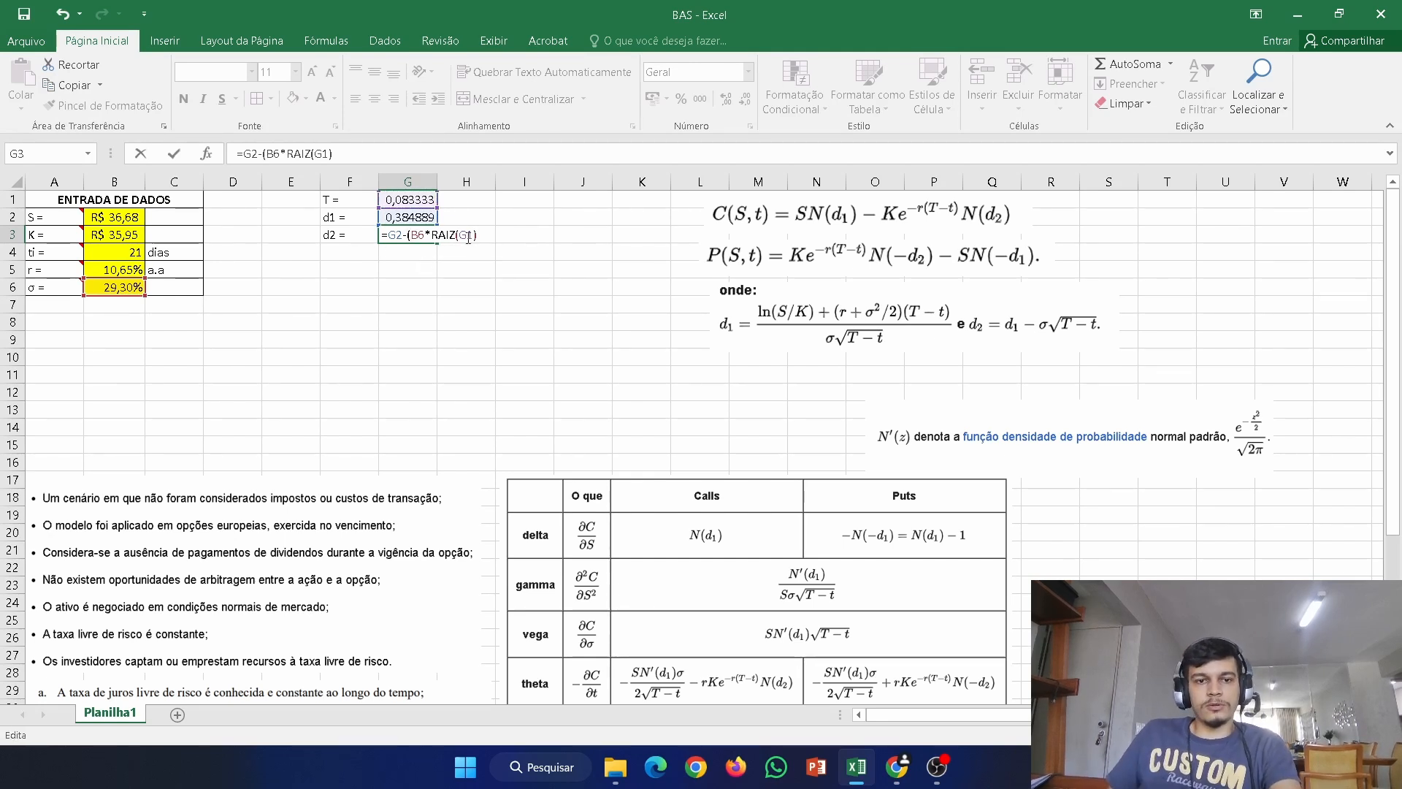
left_click(496, 238)
key("BackSpace")
key("BackSpace")
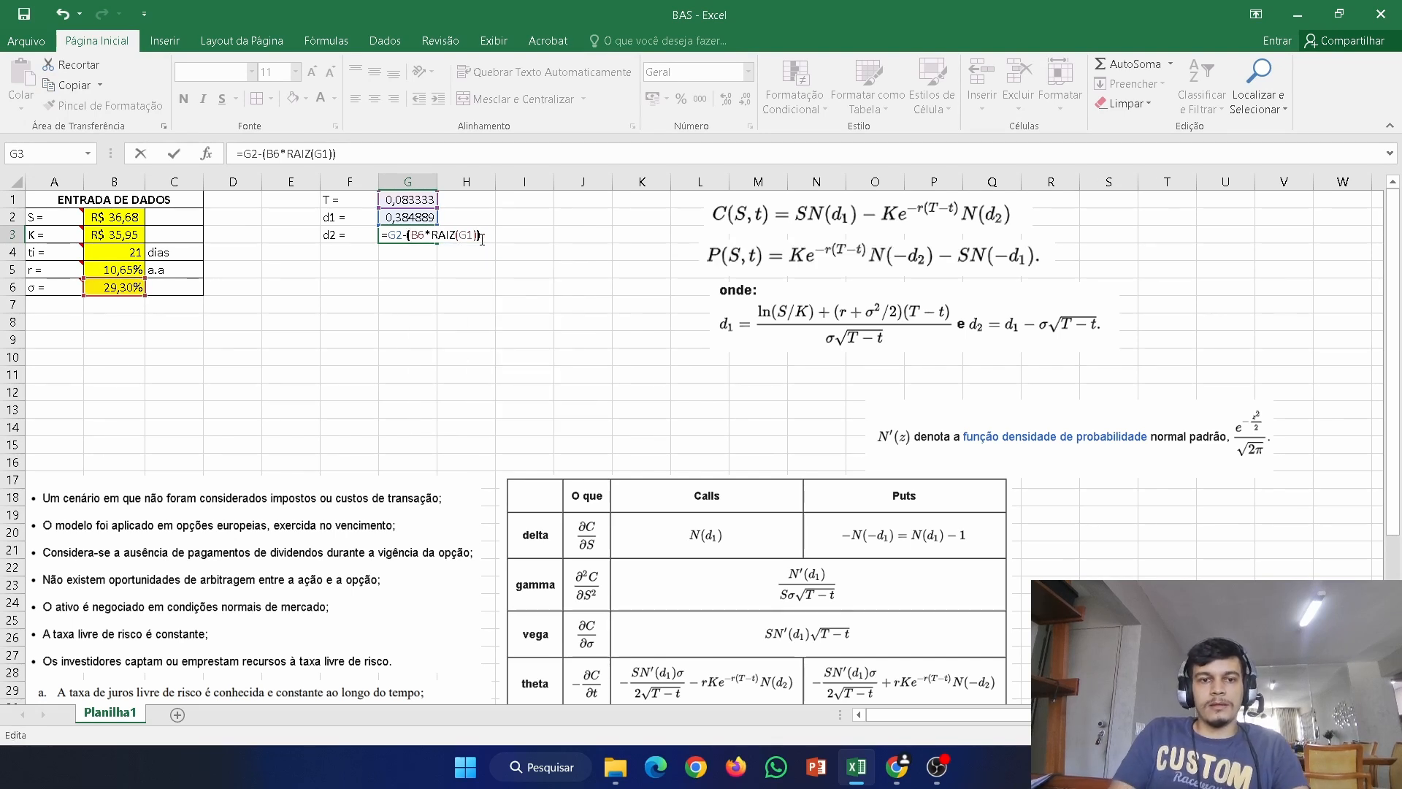
key("Return")
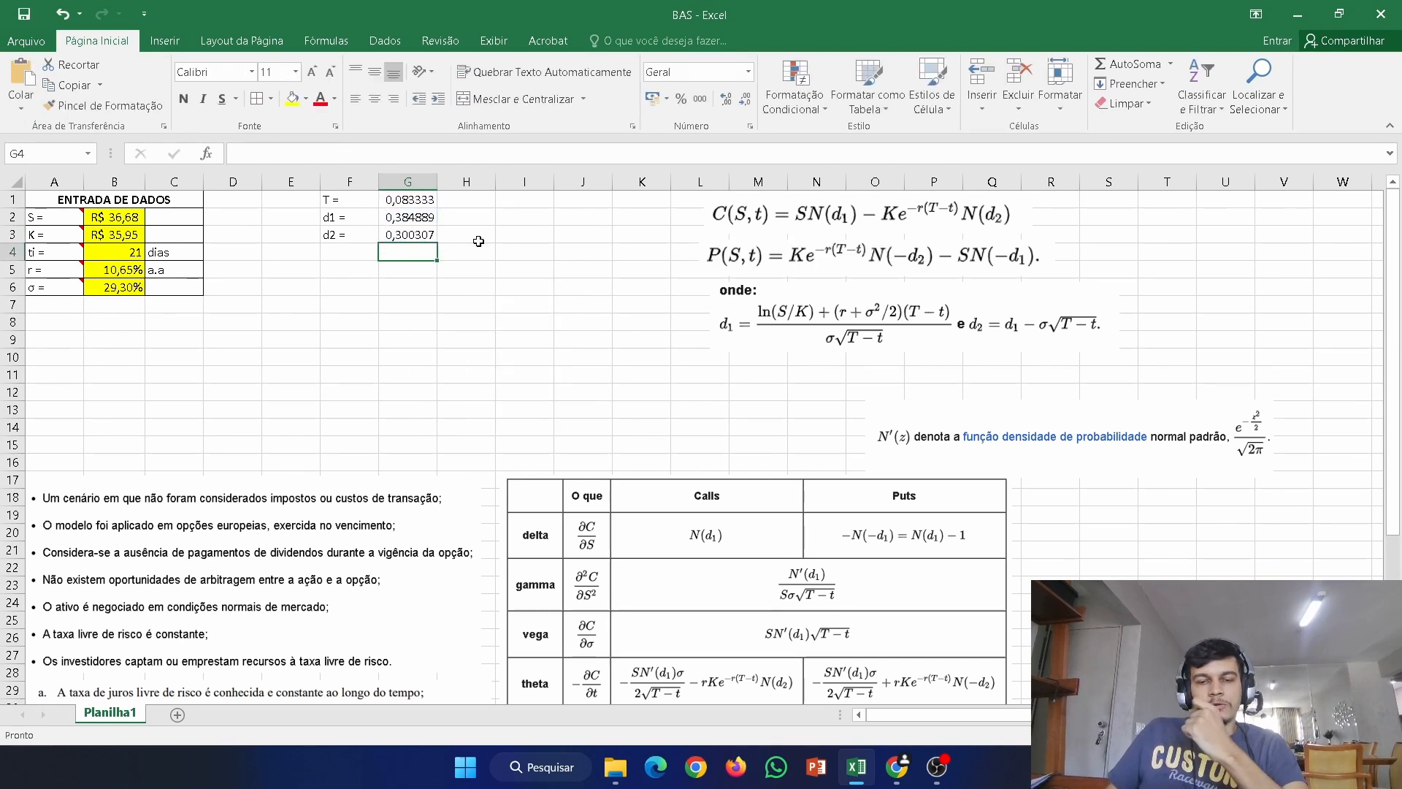
- Label cells F4 and F5 as "N(d1) =" and "N(d2) ="
left_click(344, 248)
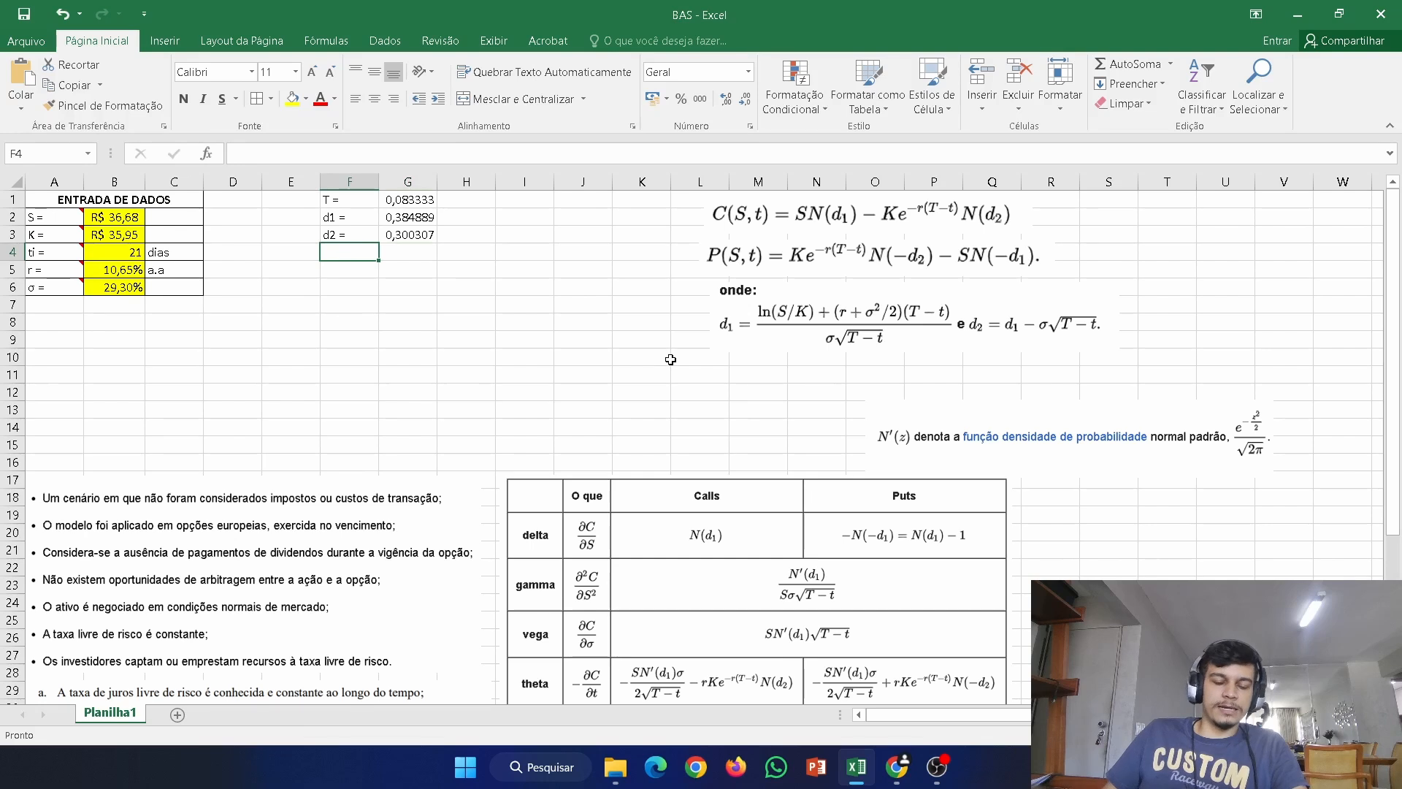
type("N")
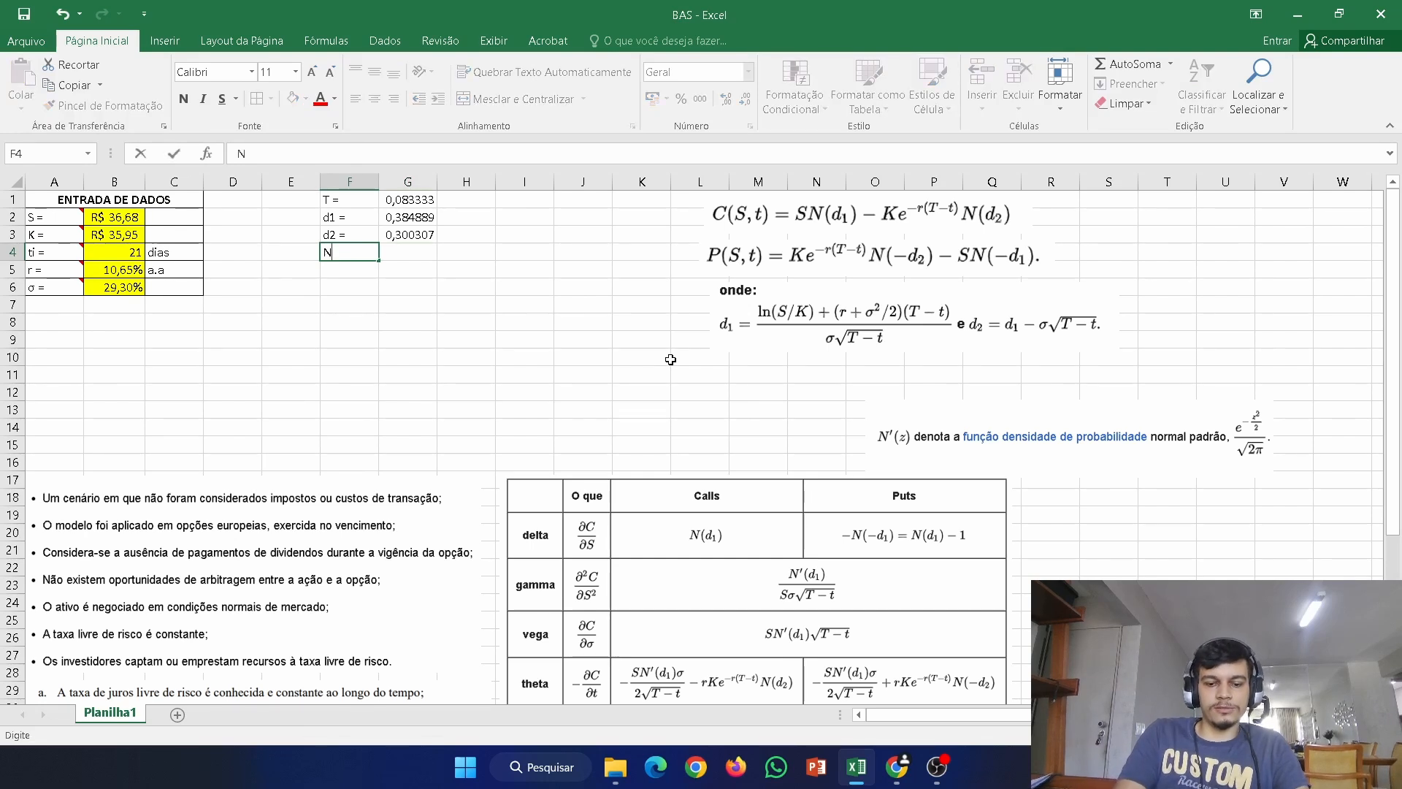
type("(d1) =")
key("Return")
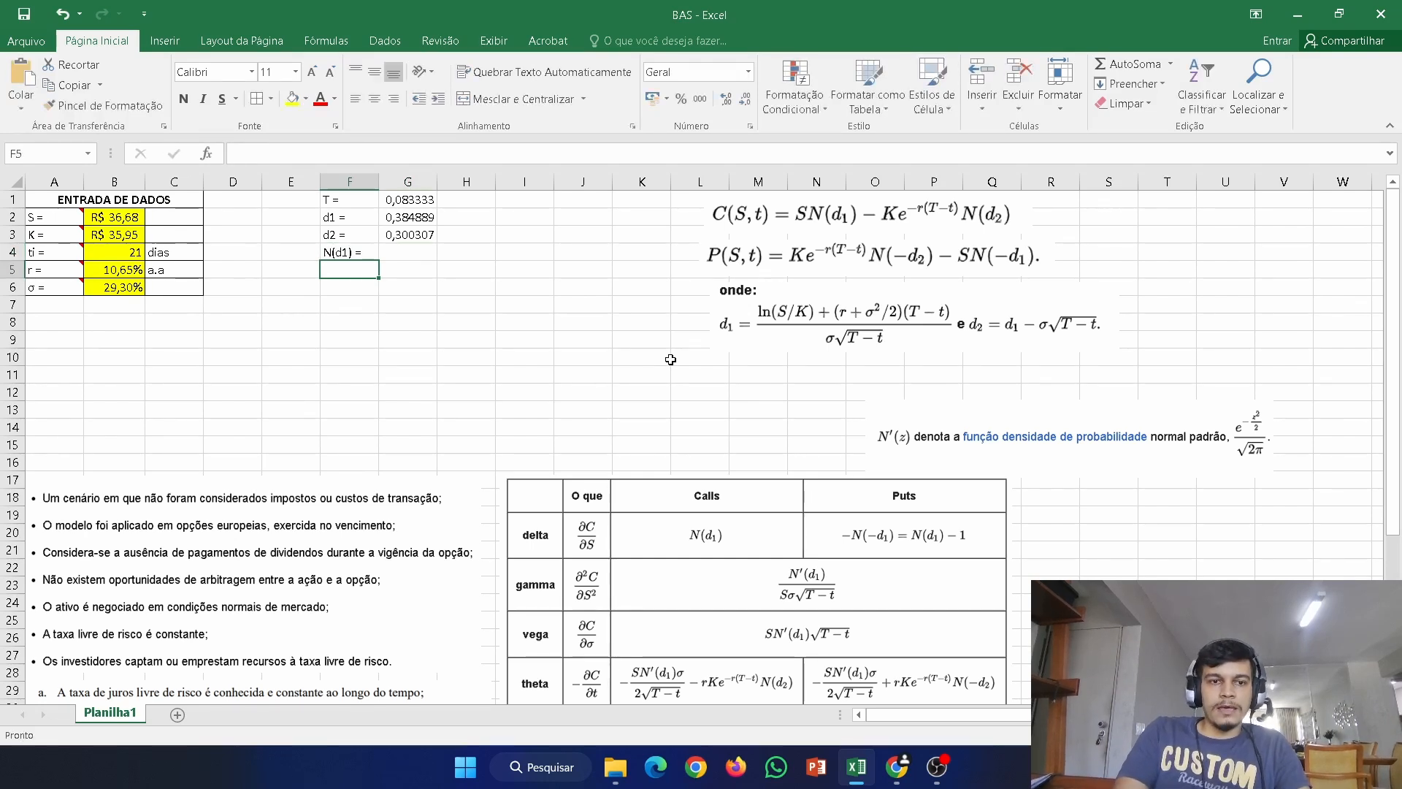
type("N(d2)")
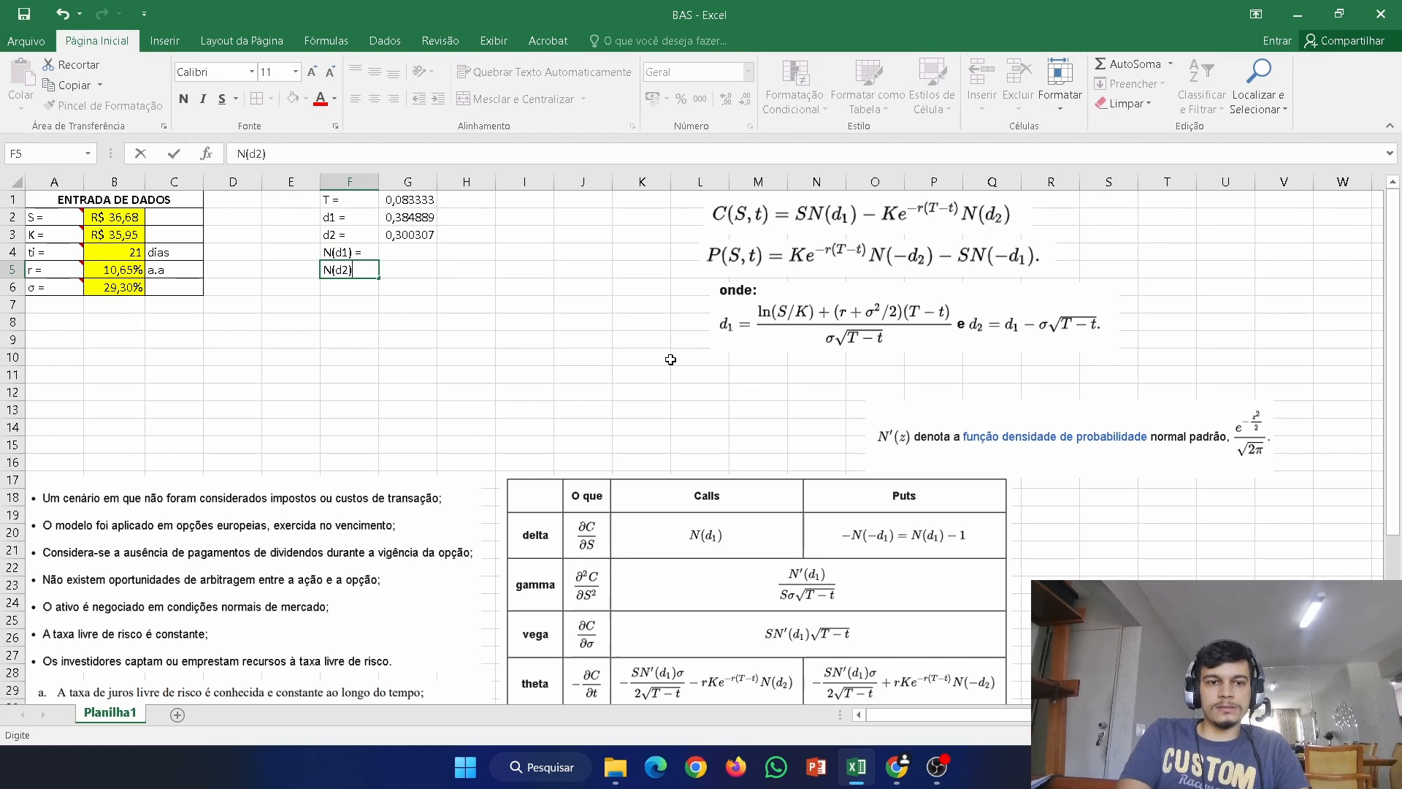
type(" =")
key("Return")
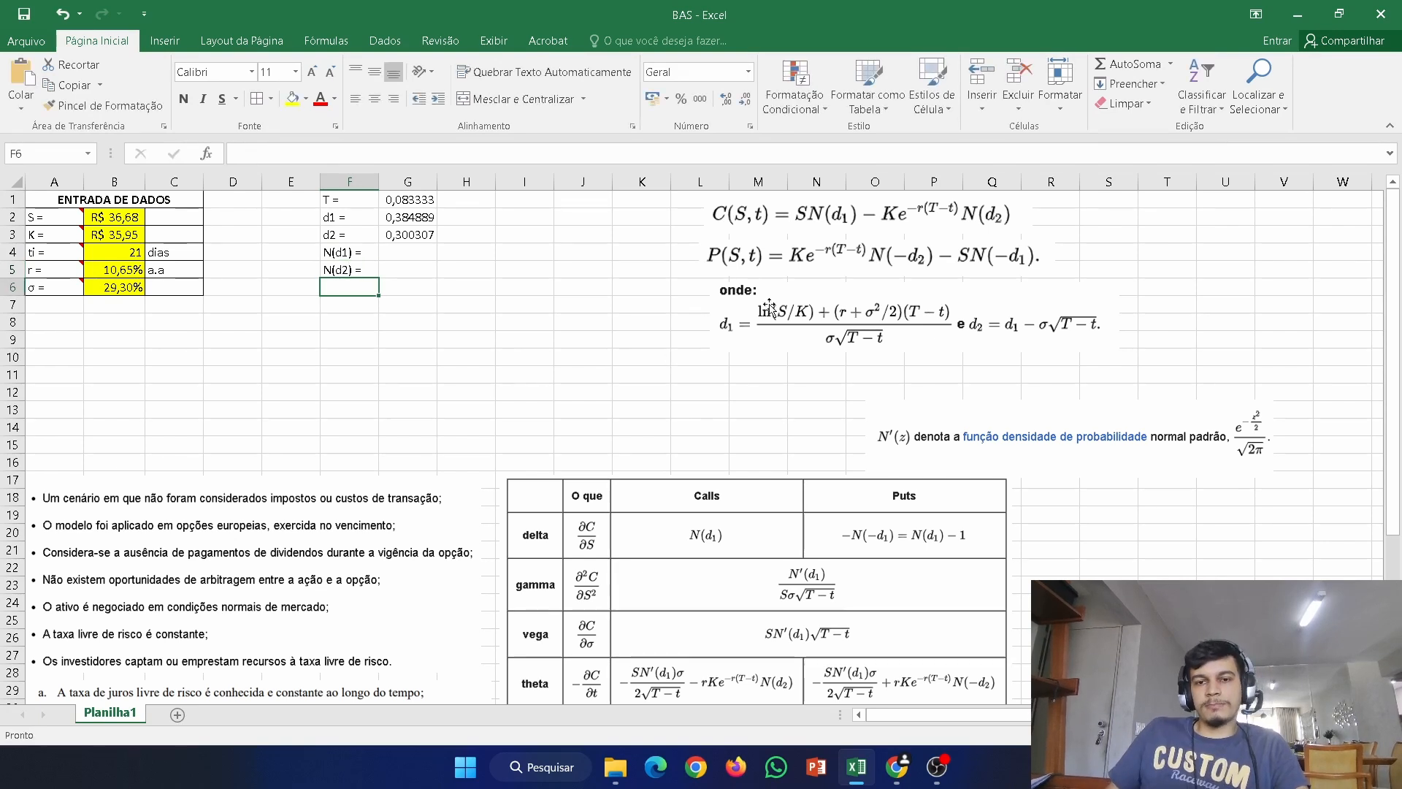
- Start the N(d1) formula in G4 with the DIST.NORM.N function, using d1 in G2 as x
key("Up")
key("Up")
key("Right")
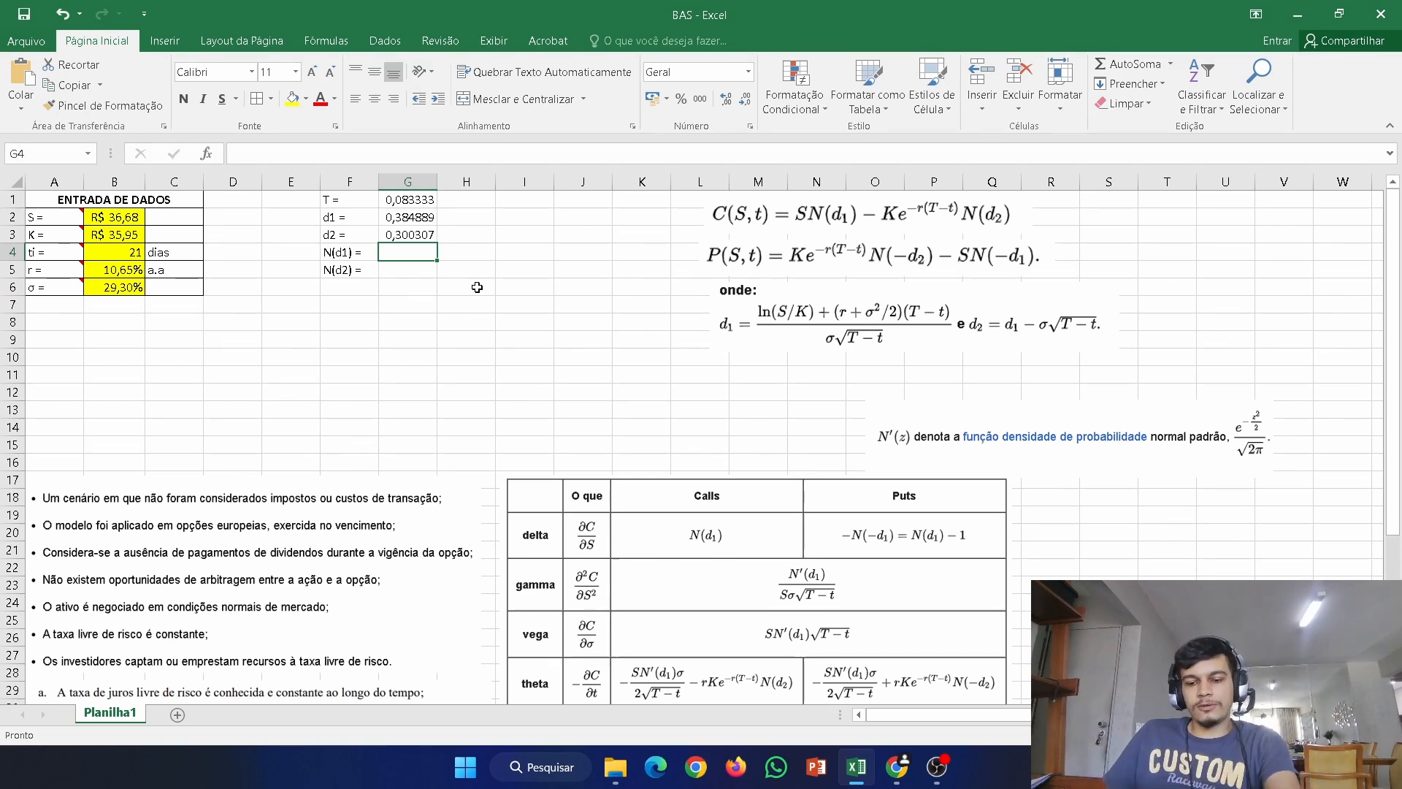
type("=")
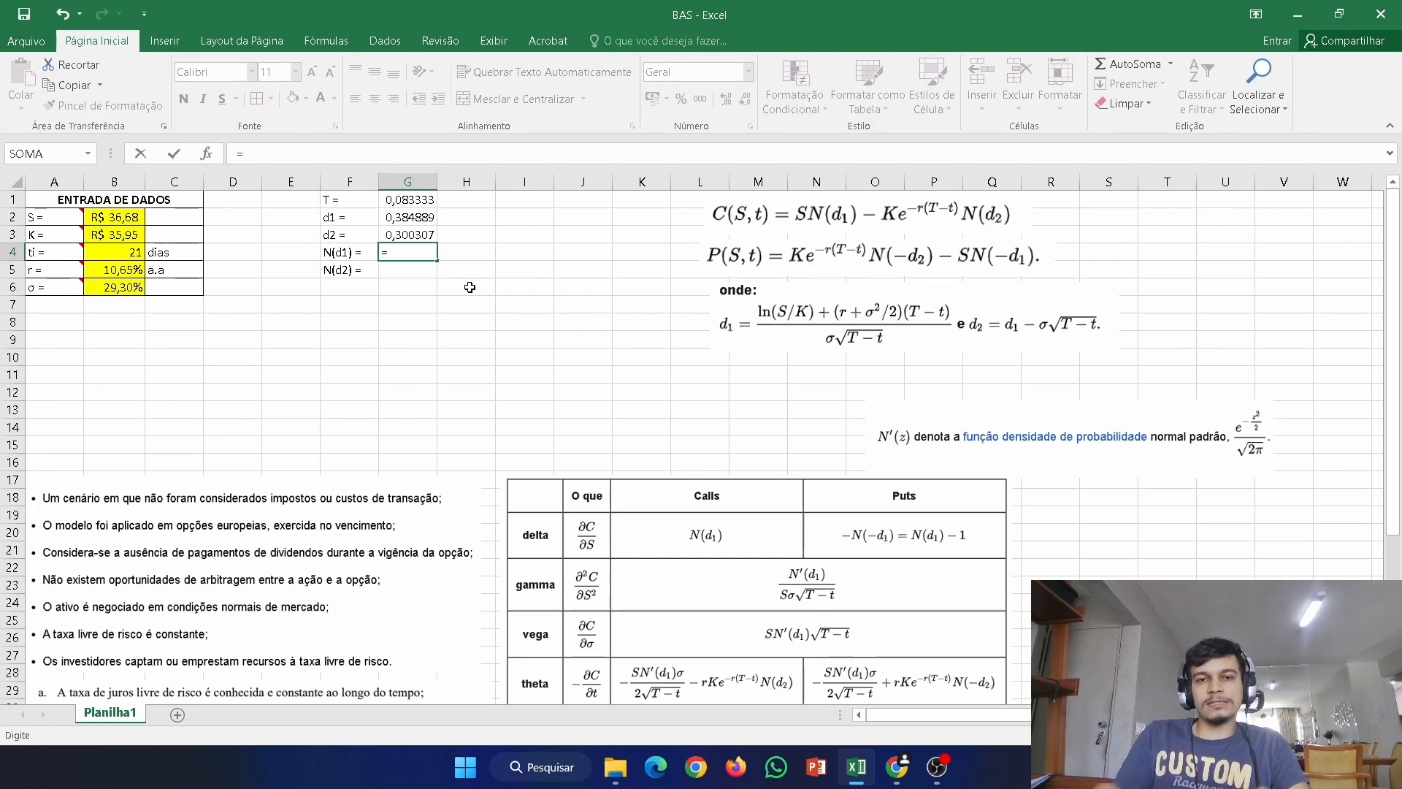
type("distn")
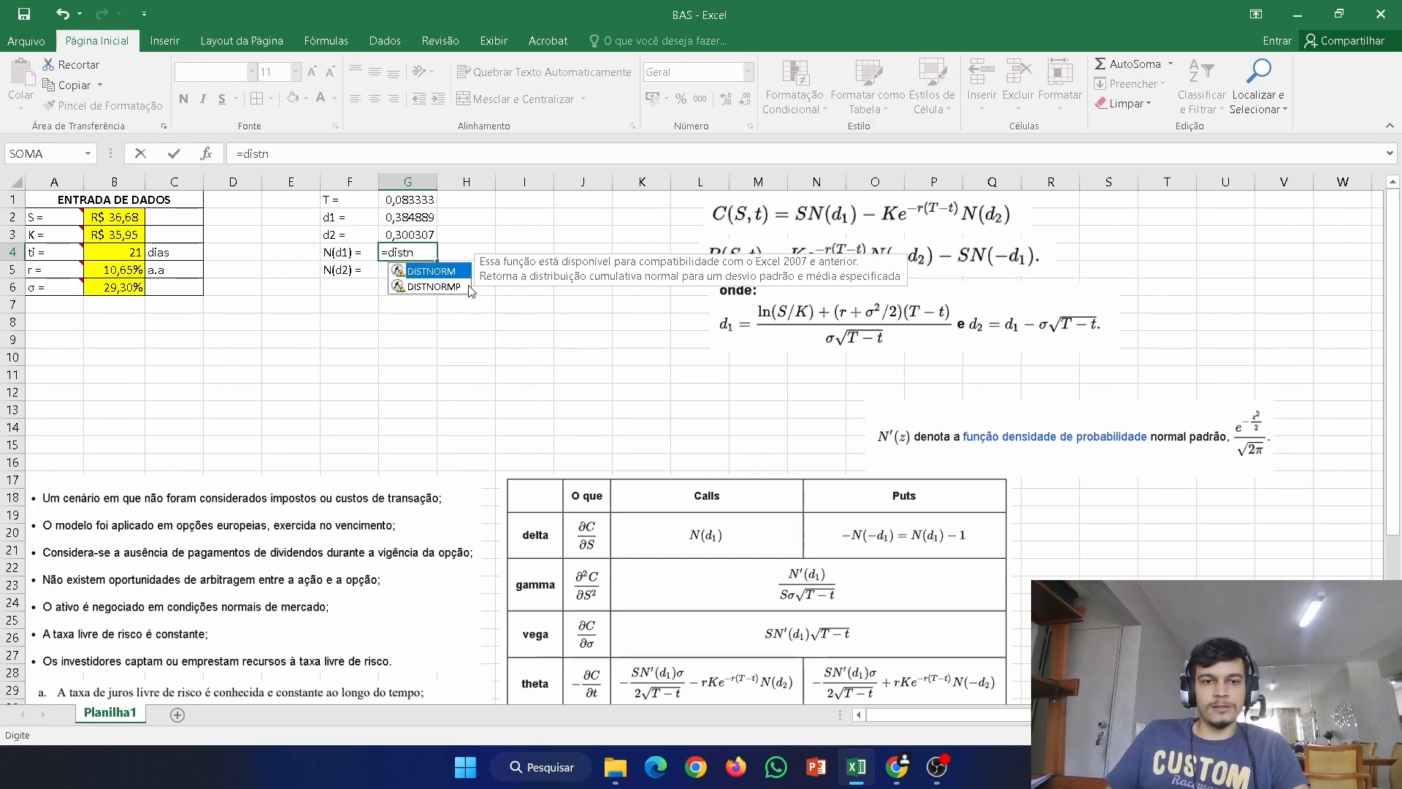
key("BackSpace")
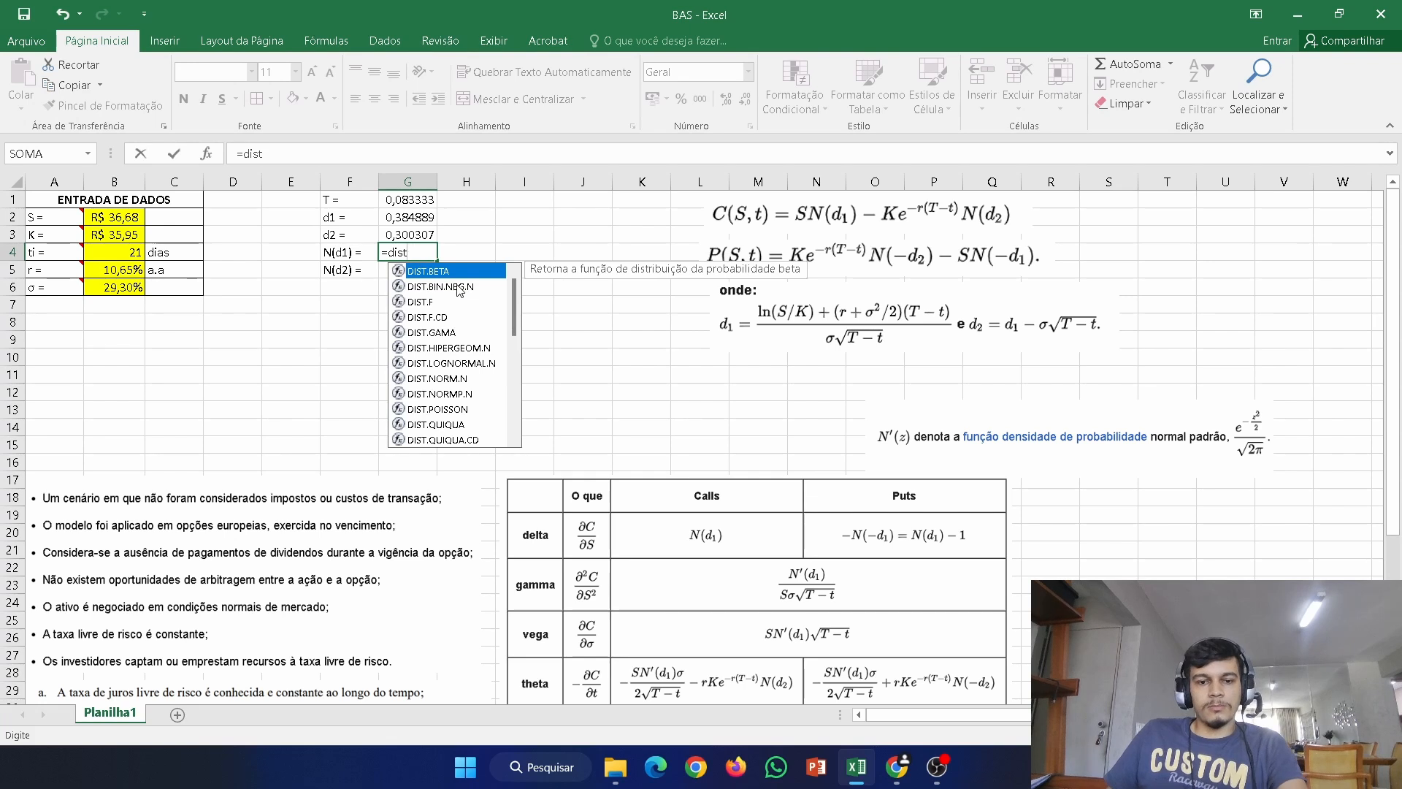
type(".n")
double_click(457, 271)
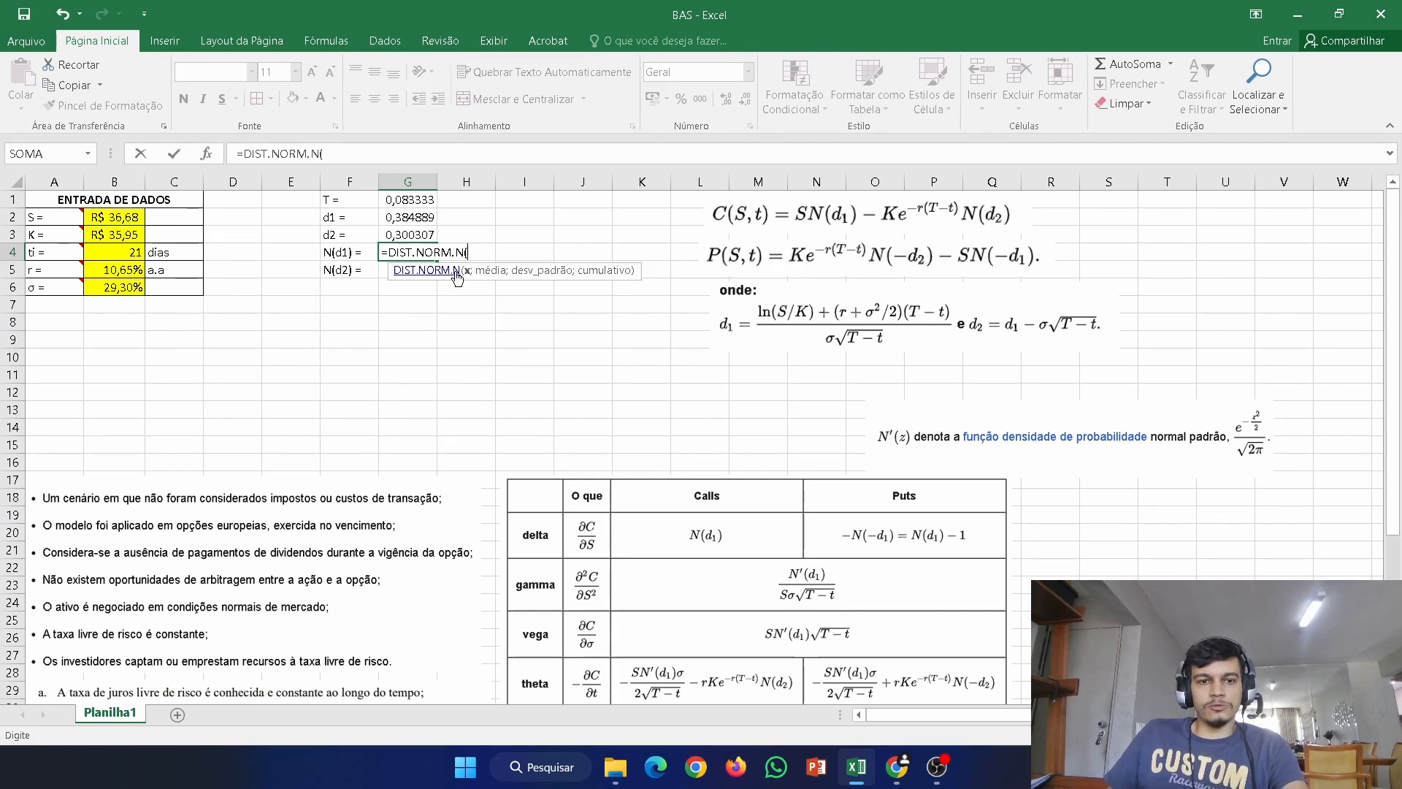
left_click(407, 216)
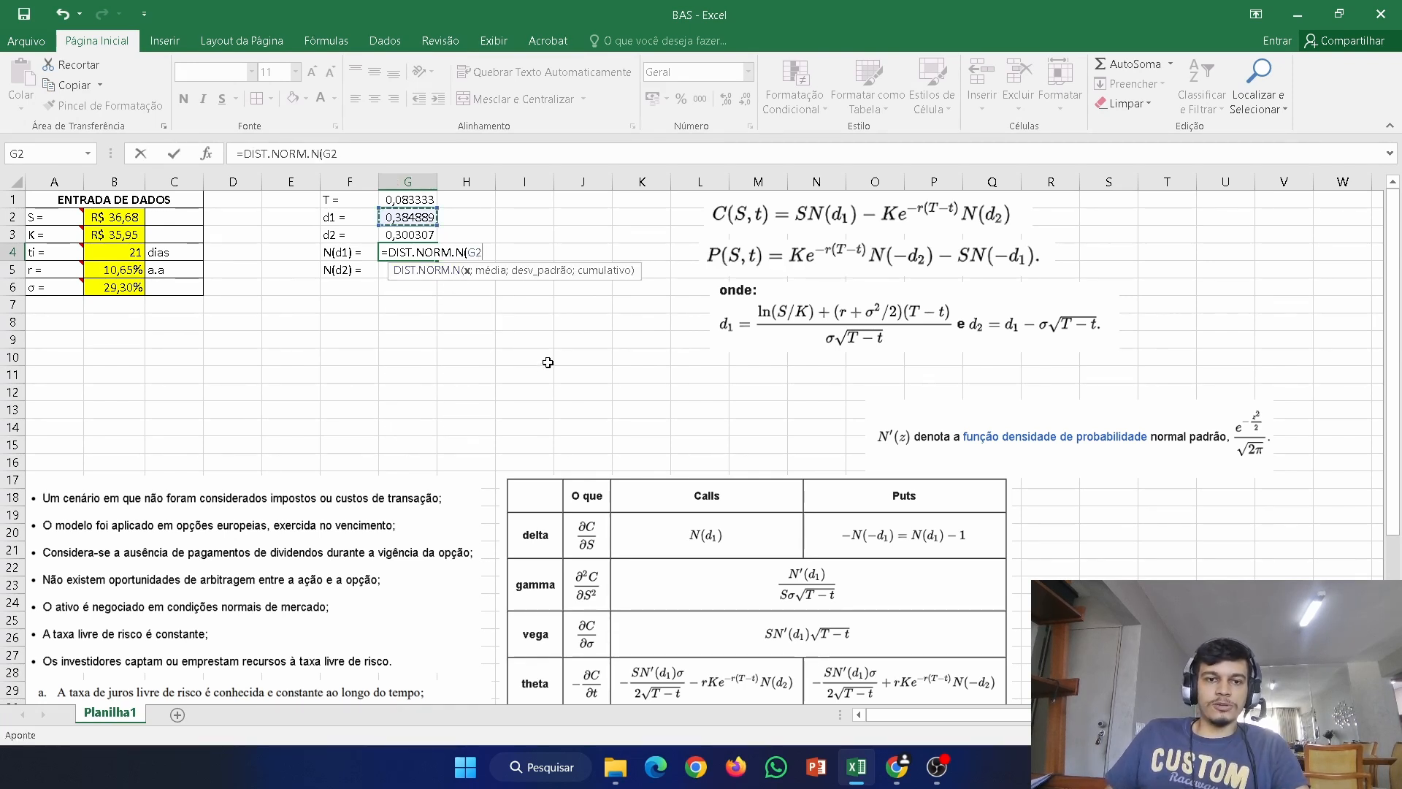
- Complete the DIST.NORM.N formula in G4 with mean 0, standard deviation 1 and VERDADEIRO for cumulative
type(";")
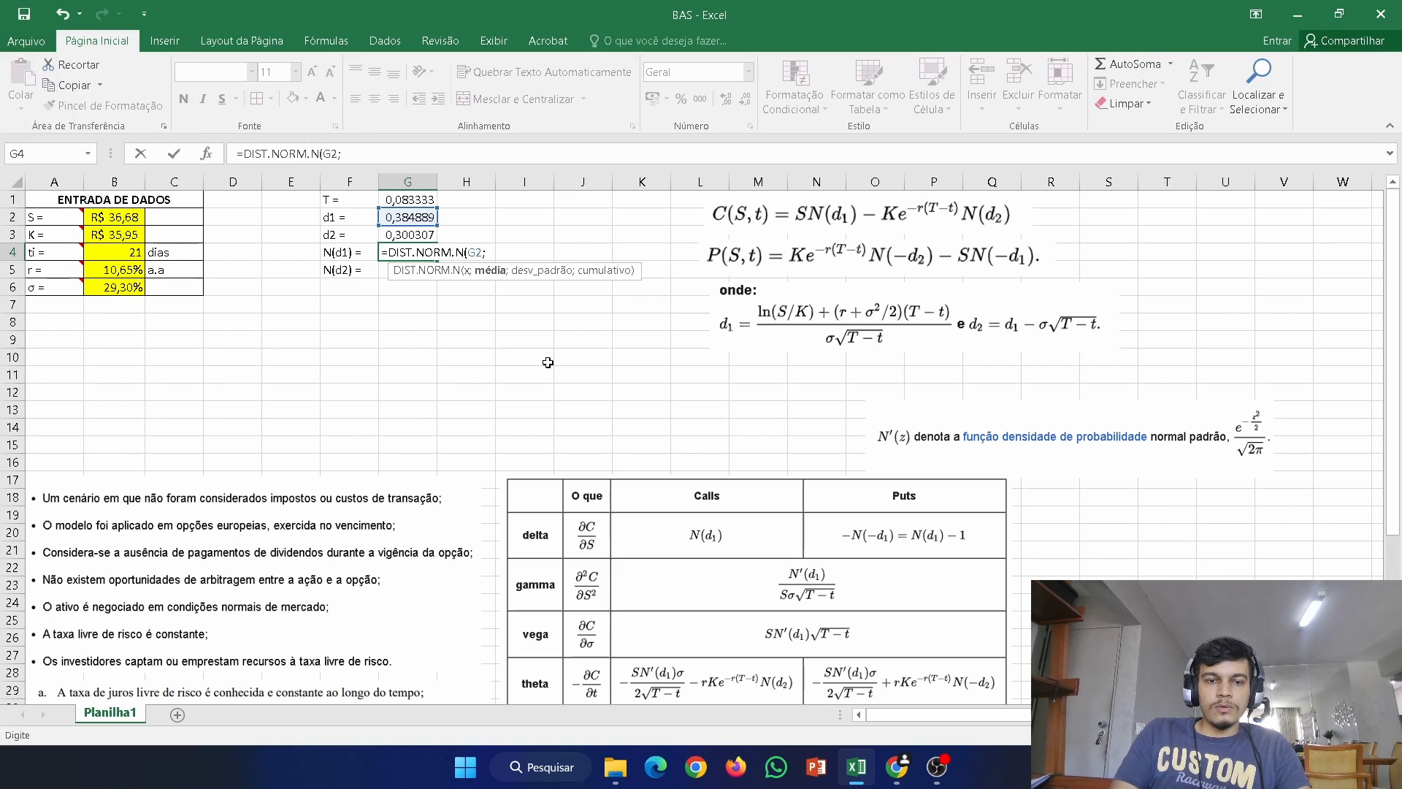
type("0;")
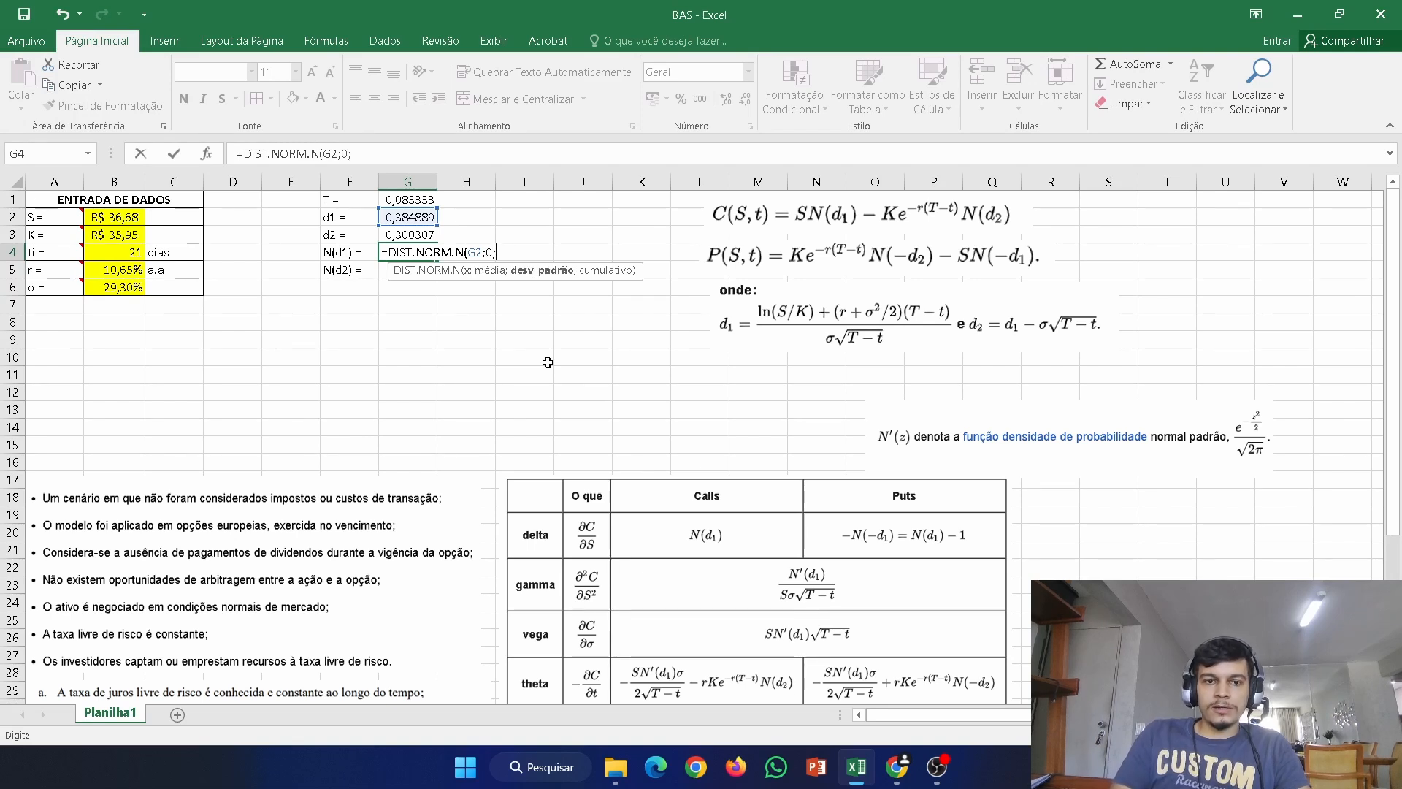
type("1;")
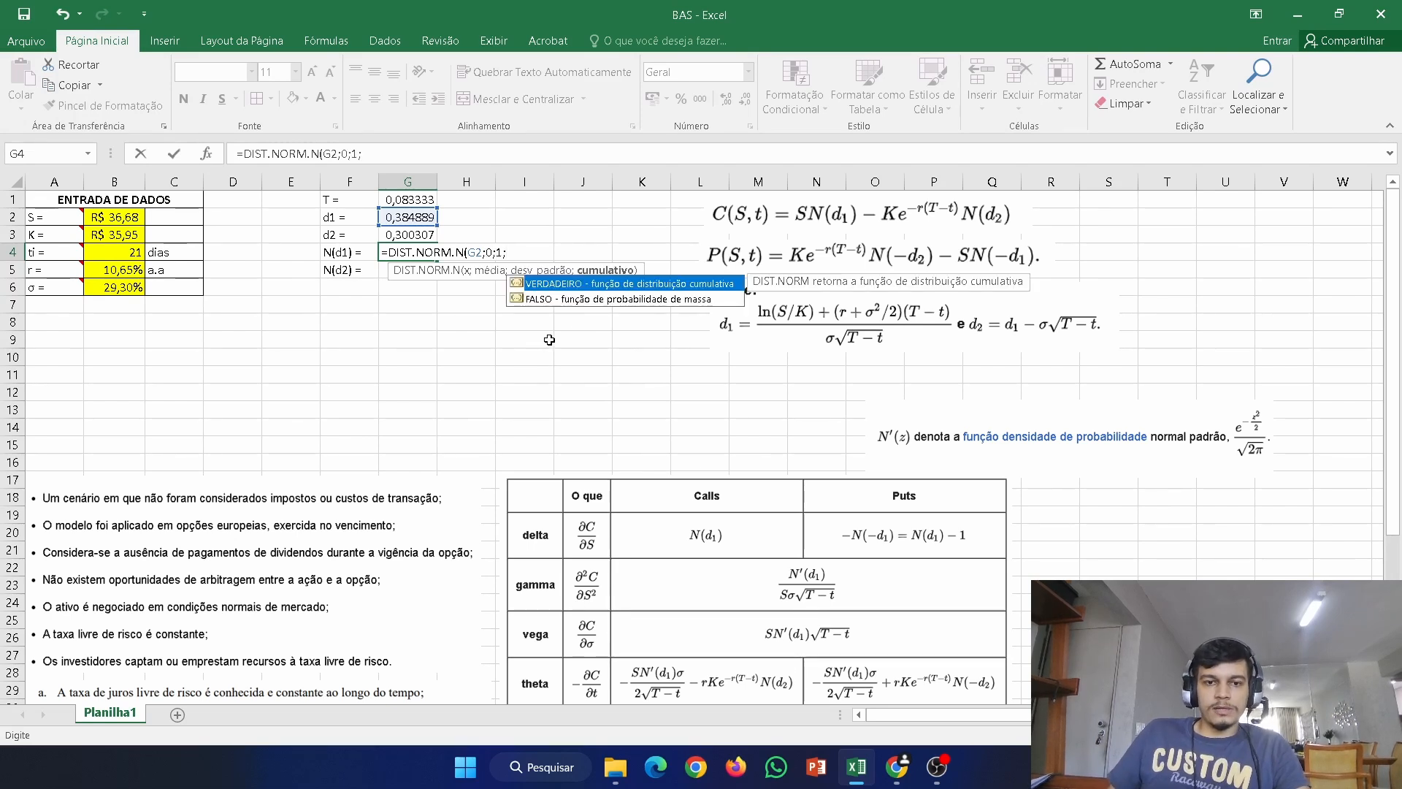
double_click(595, 287)
type(")")
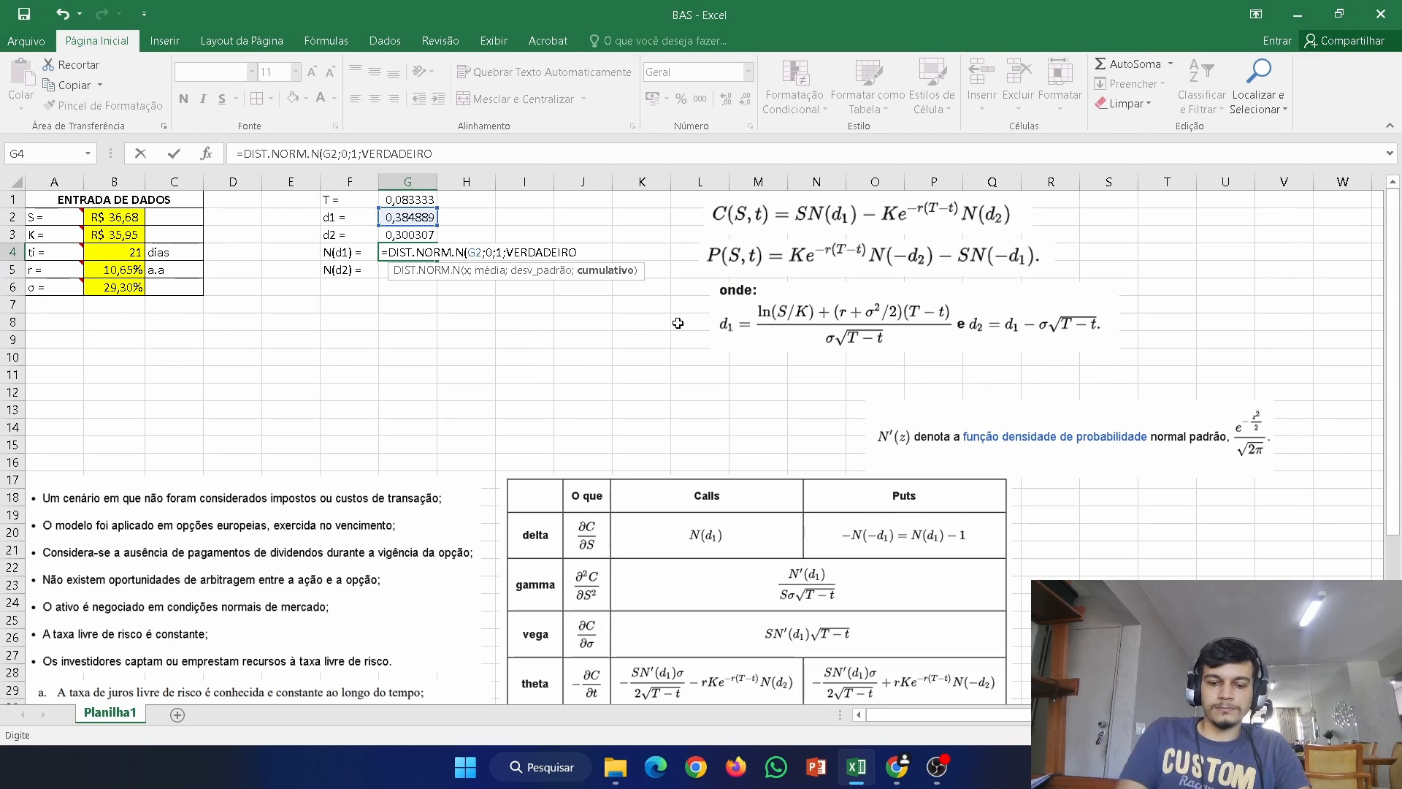
key("Return")
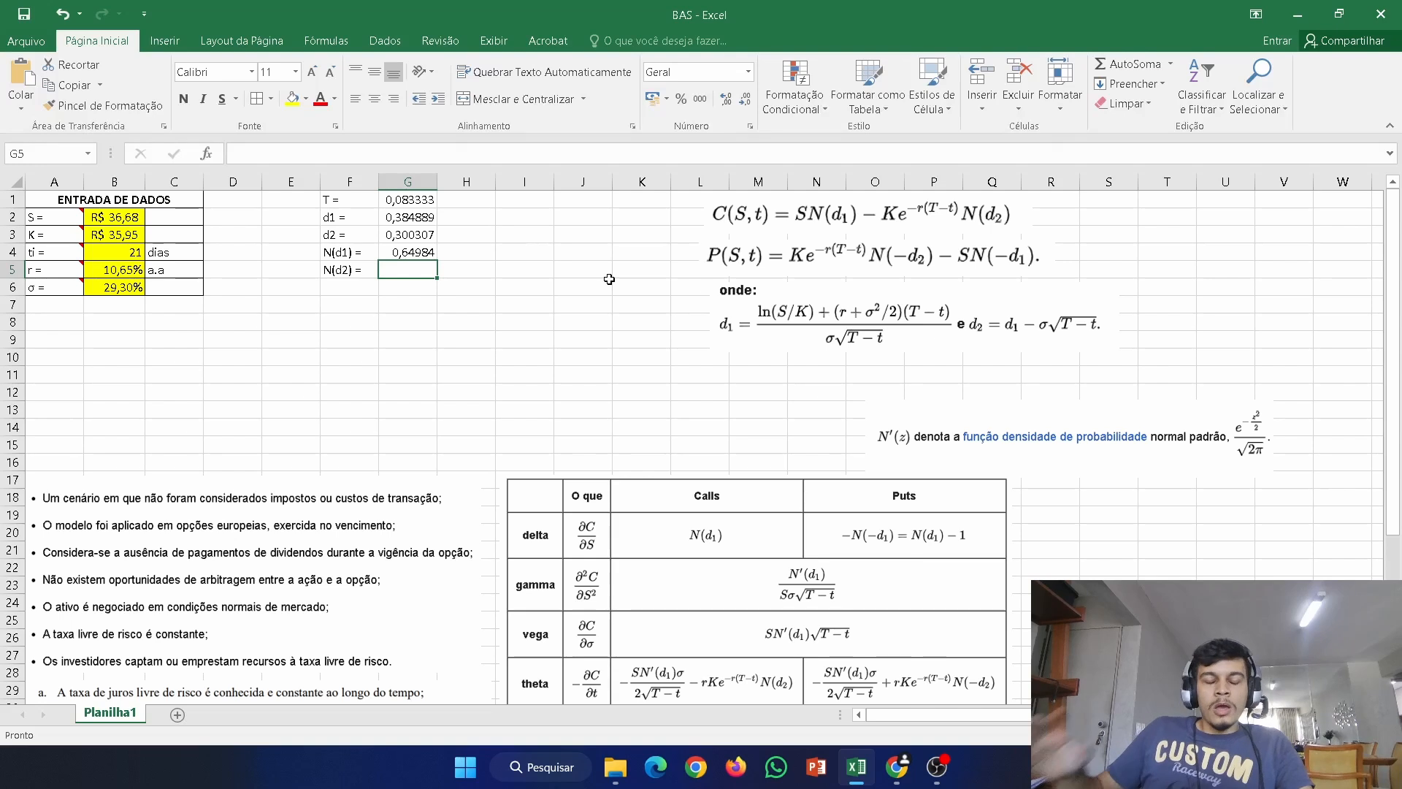
- Fill the N(d1) formula from G4 down to G5 for N(d2) and check the copied formula
double_click(426, 250)
key("Escape")
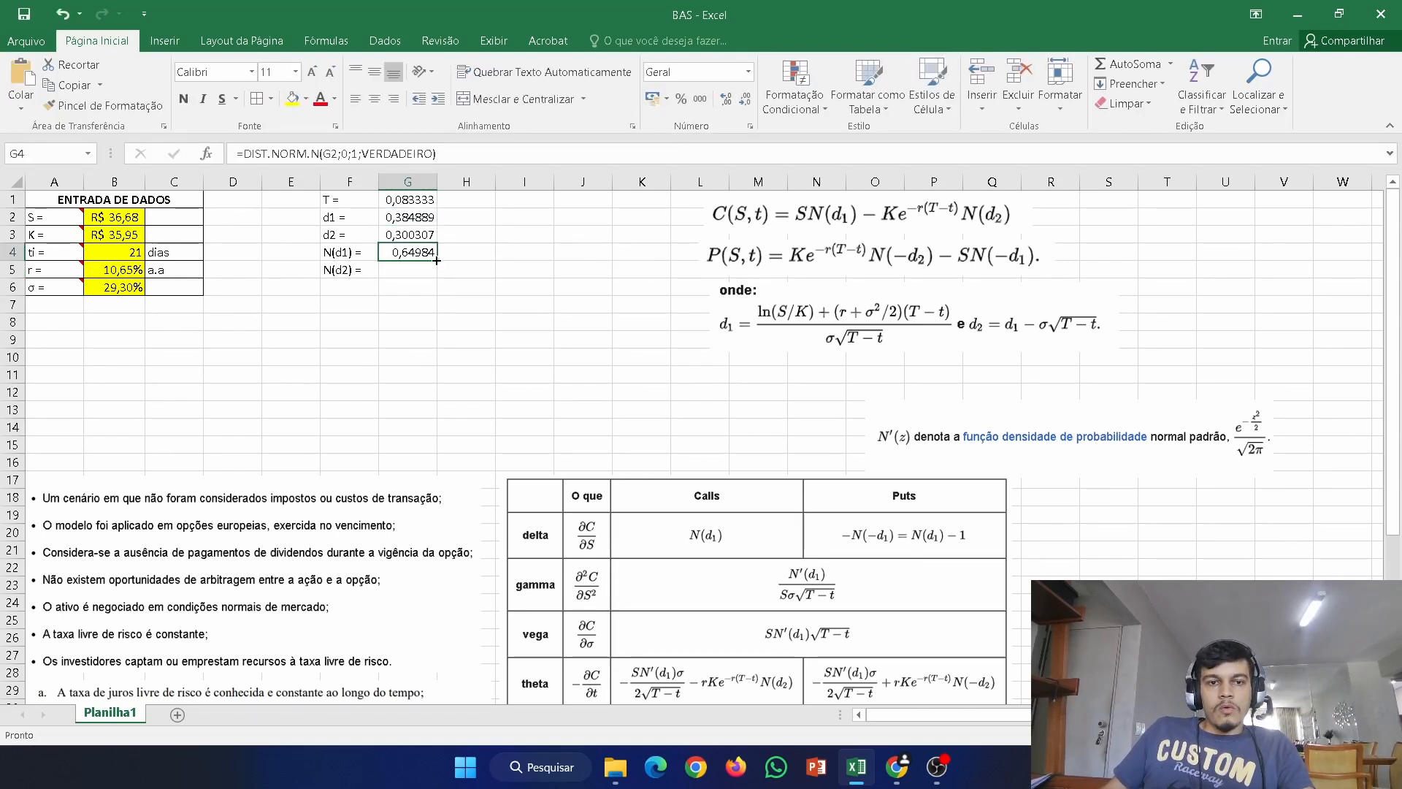
double_click(435, 259)
key("Escape")
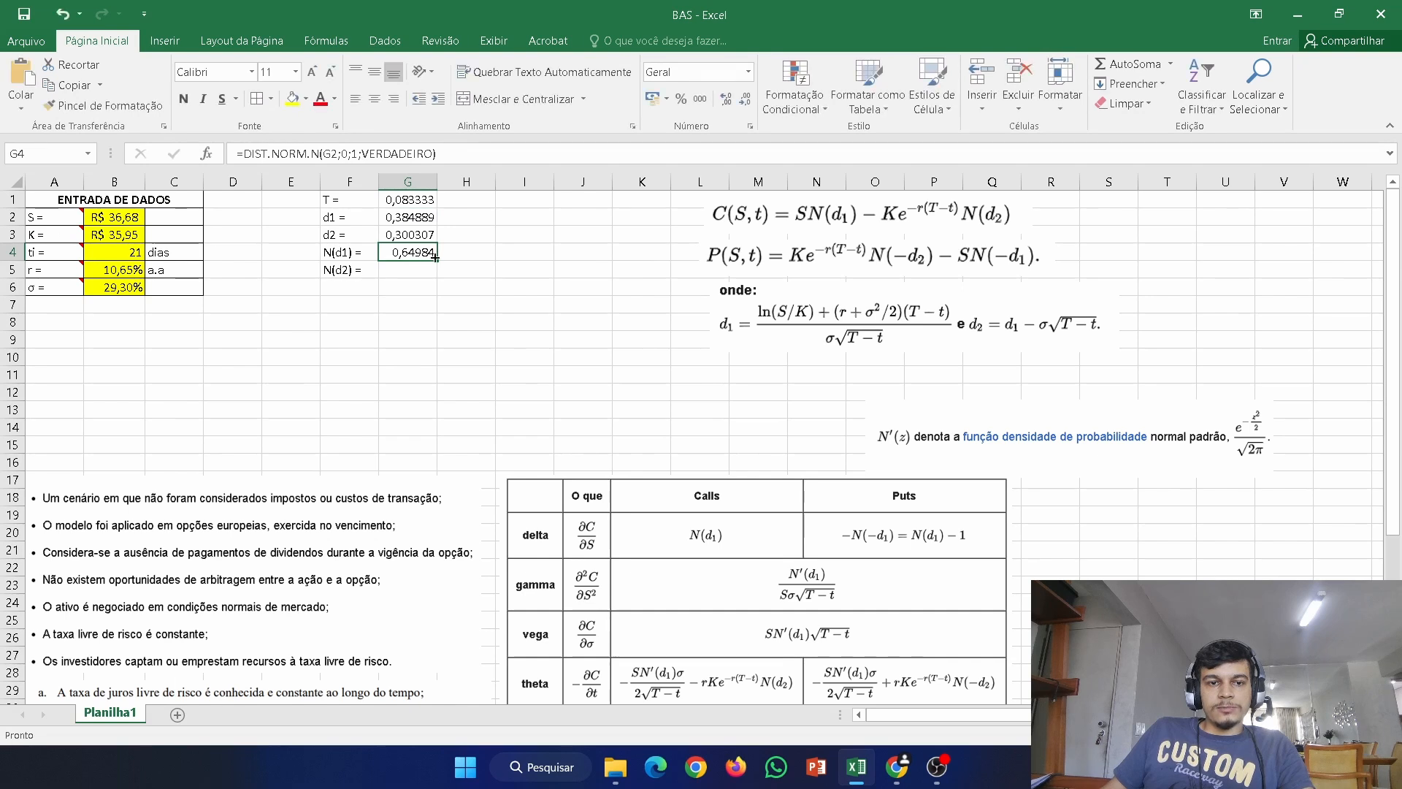
left_click_drag(435, 257, 434, 276)
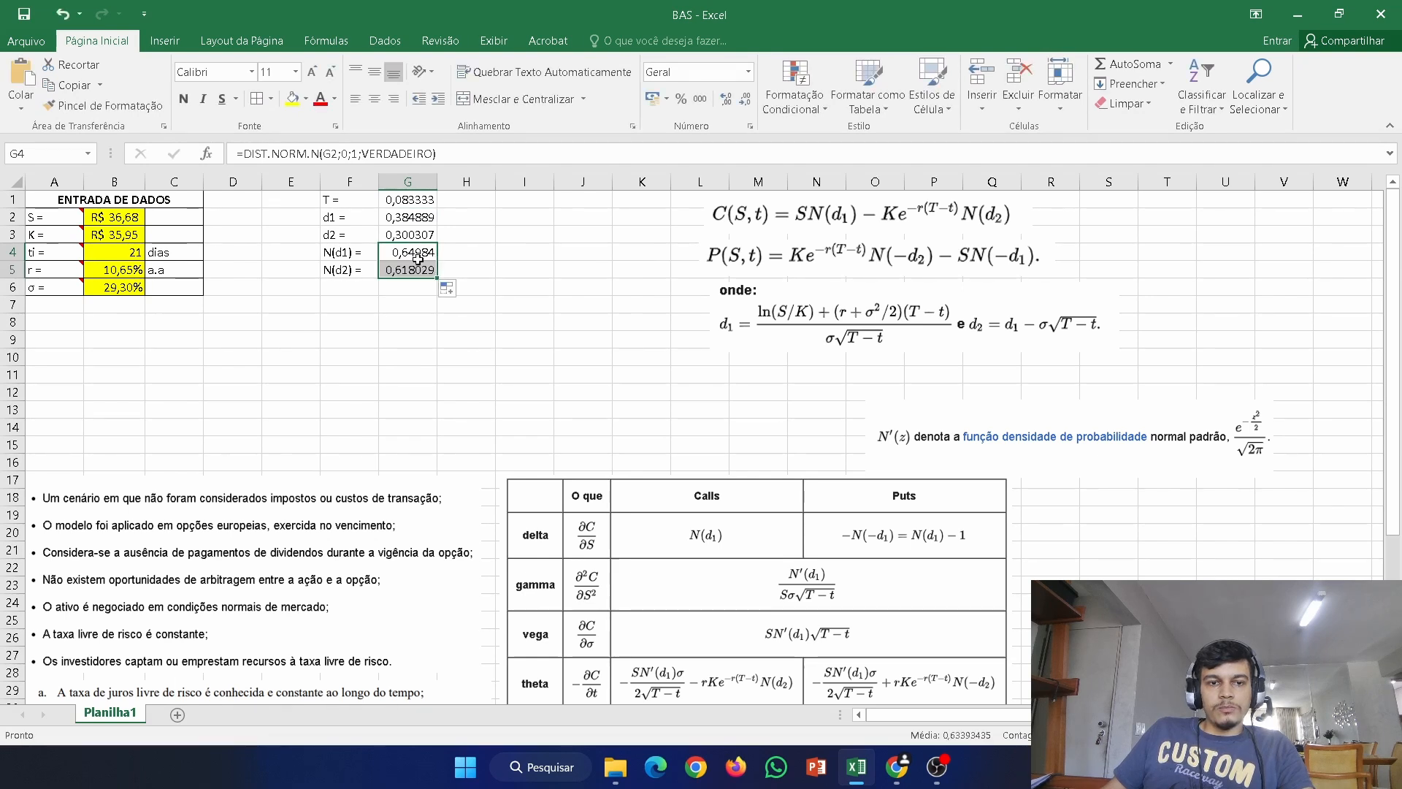
left_click(415, 270)
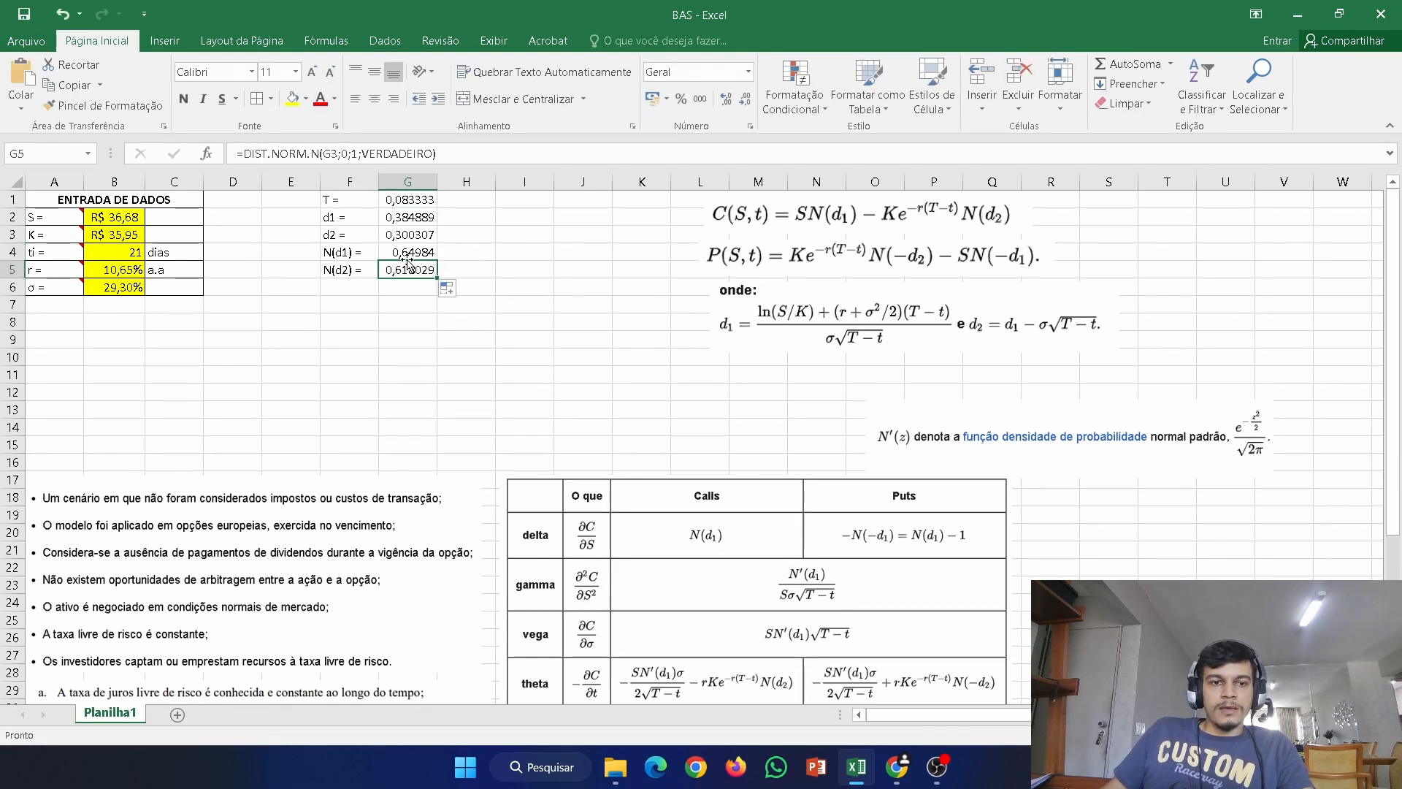
- Copy the N(d1) and N(d2) labels from F4:F5 to H4:H5
left_click_drag(363, 255, 363, 270)
key("ctrl+c")
left_click(461, 252)
key("ctrl+v")
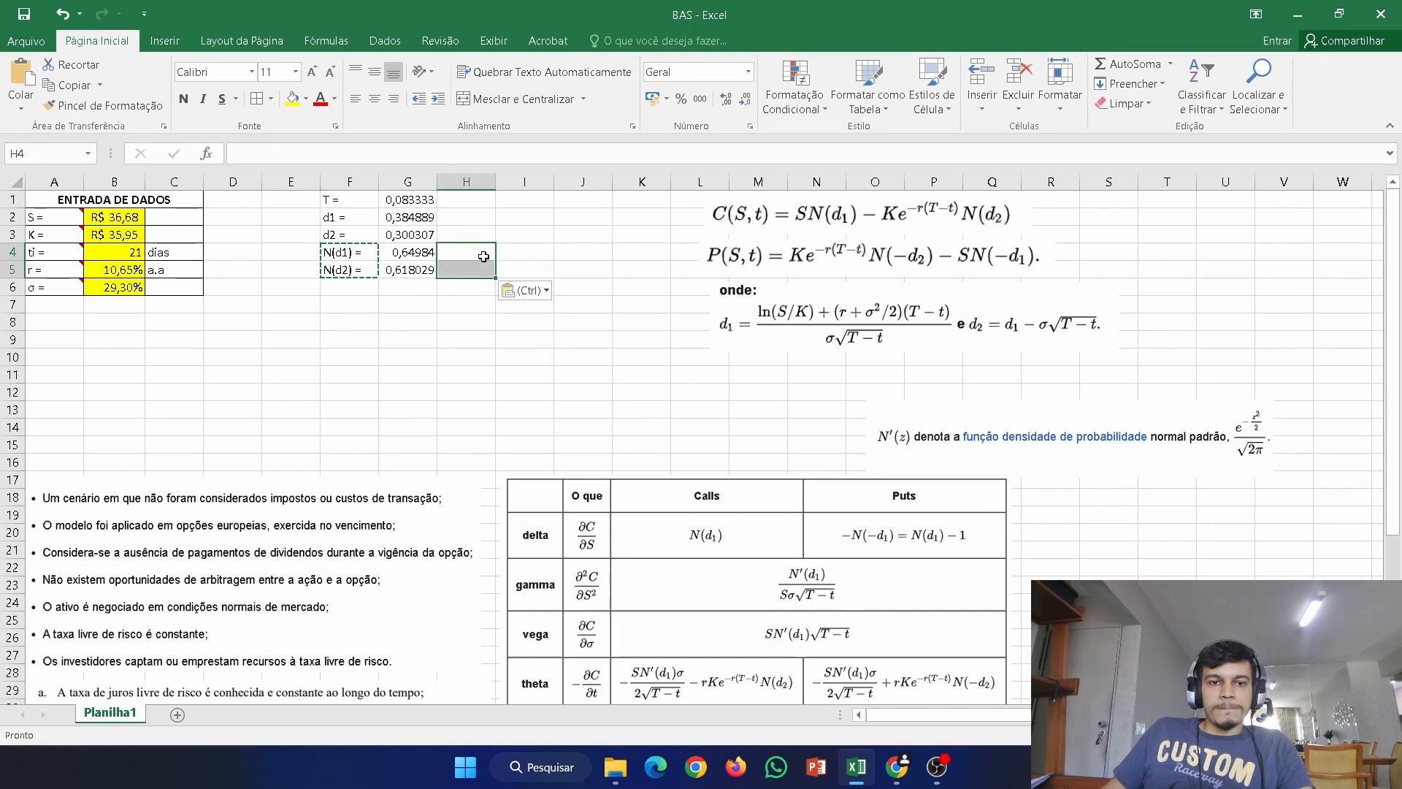
key("Escape")
- Change the copied labels in H4 and H5 to "N(-d1) =" and "N(-d2) ="
double_click(449, 252)
type("-")
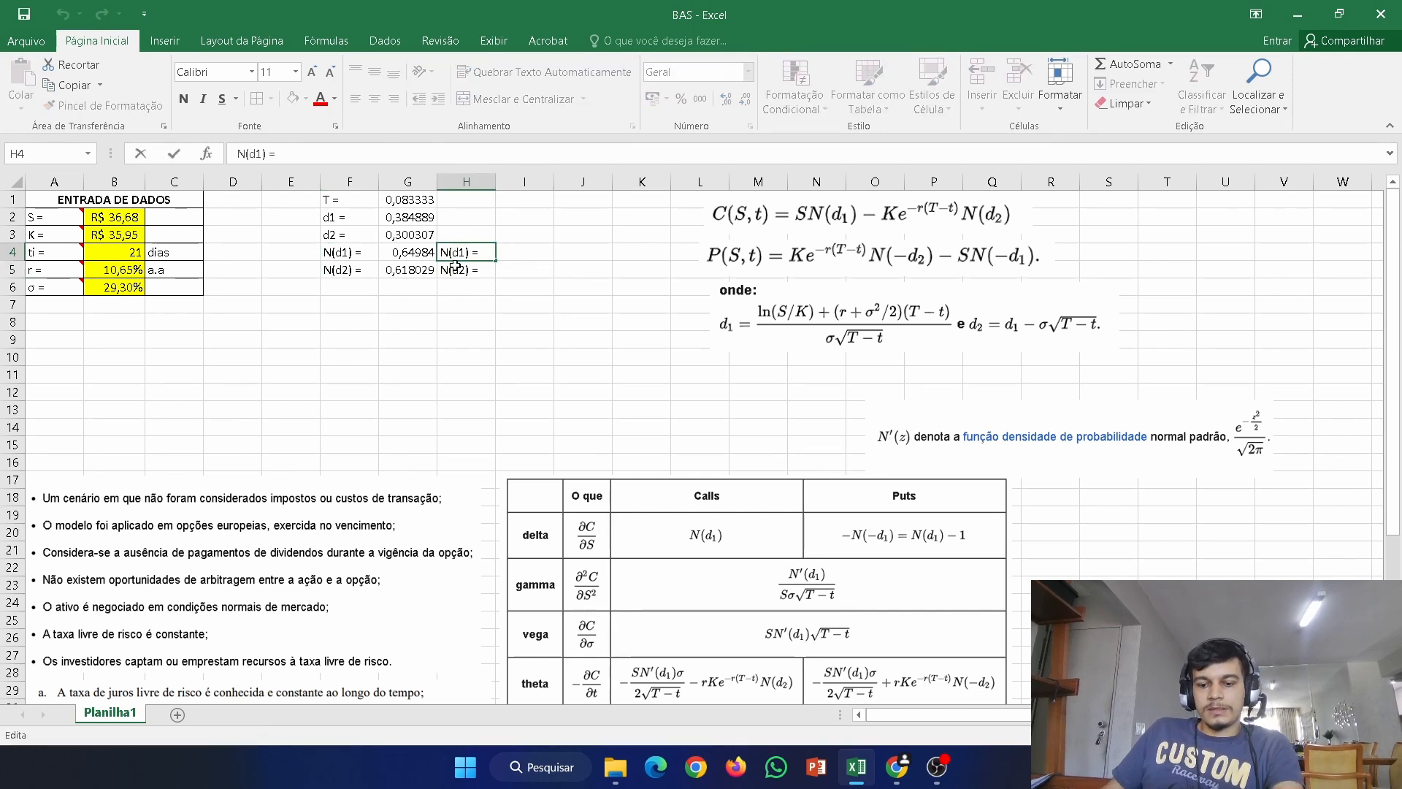
left_click(455, 266)
double_click(456, 270)
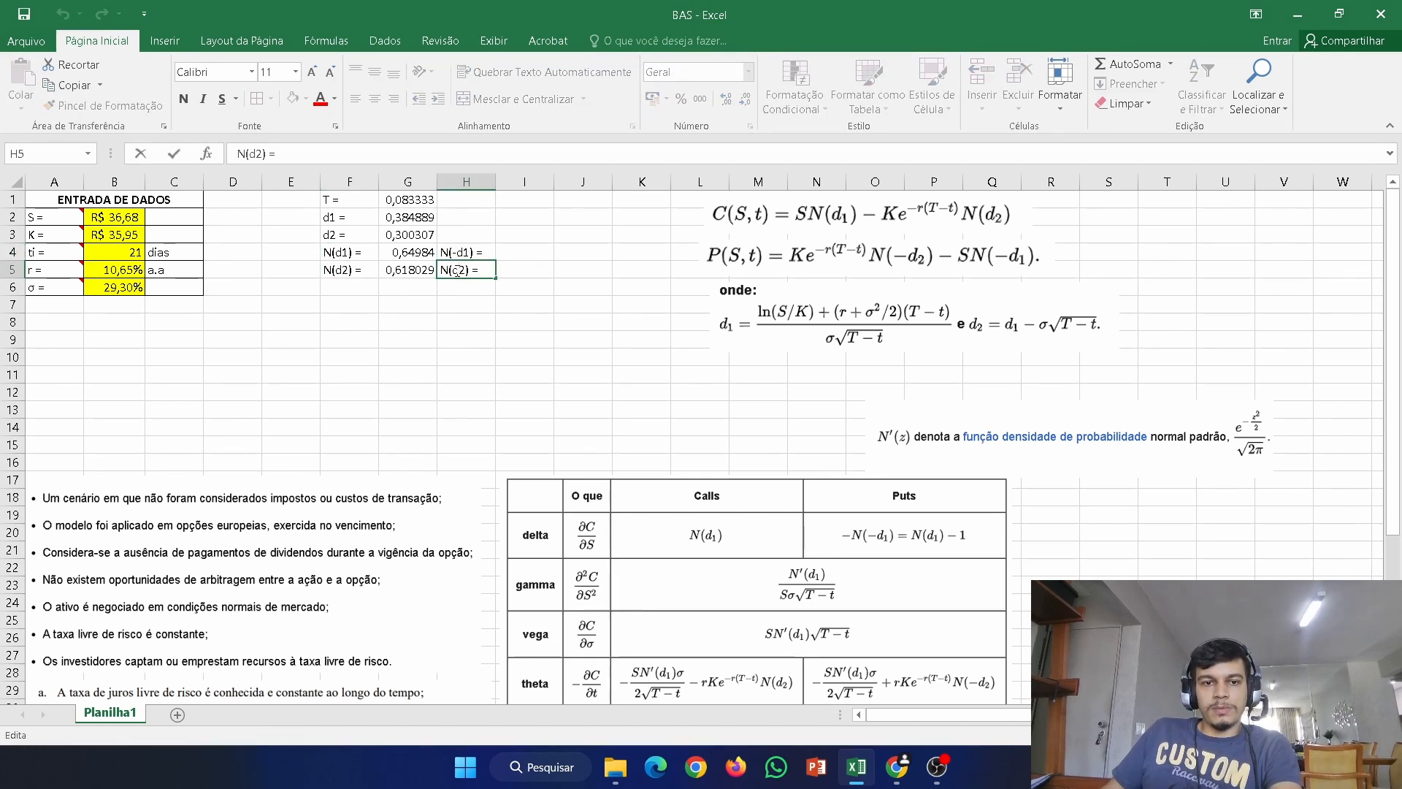
type("-")
key("Return")
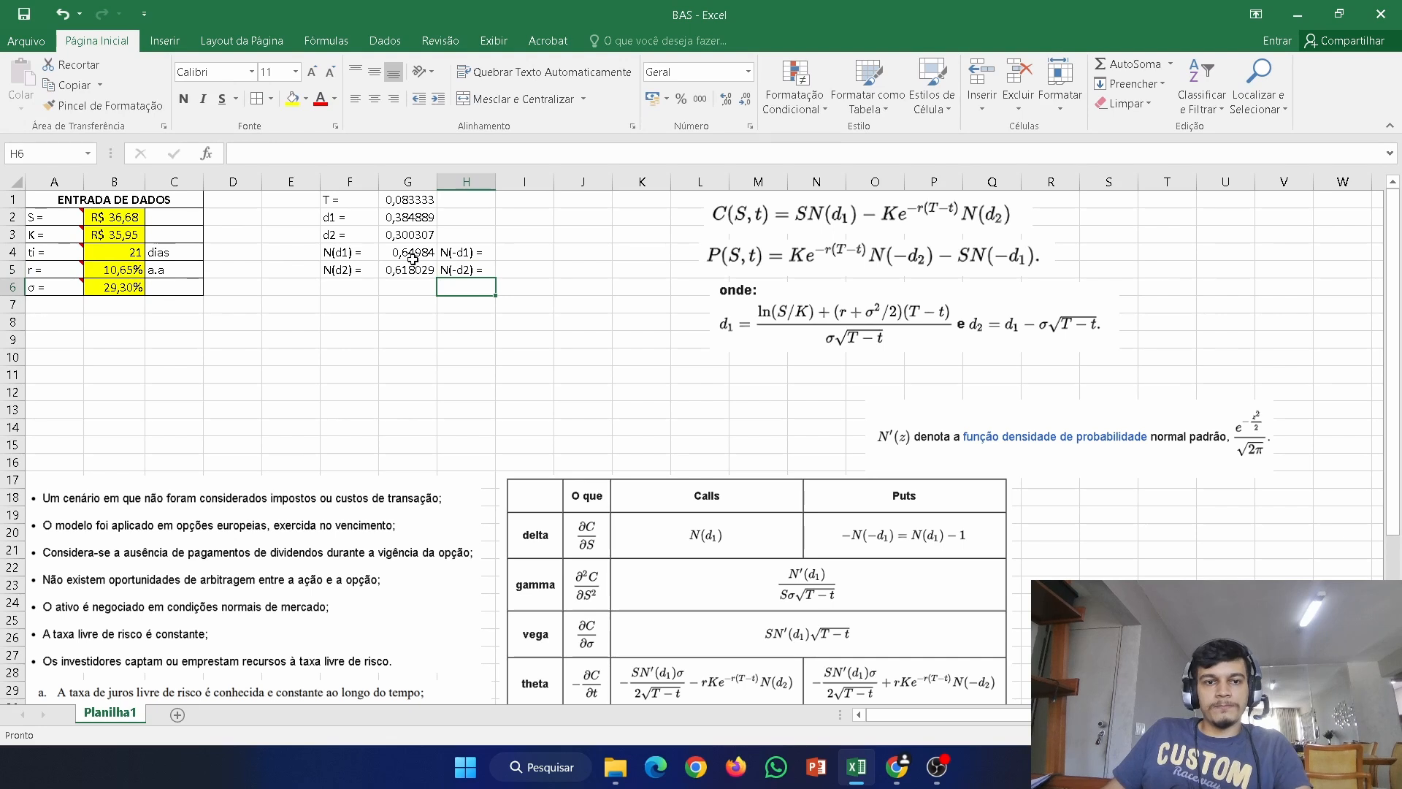
- Reuse the N(d1) formula text from G4 in I4 with a negated argument: =DIST.NORM.N(-G2;0;1;VERDADEIRO)
double_click(395, 254)
left_click_drag(382, 252, 581, 252)
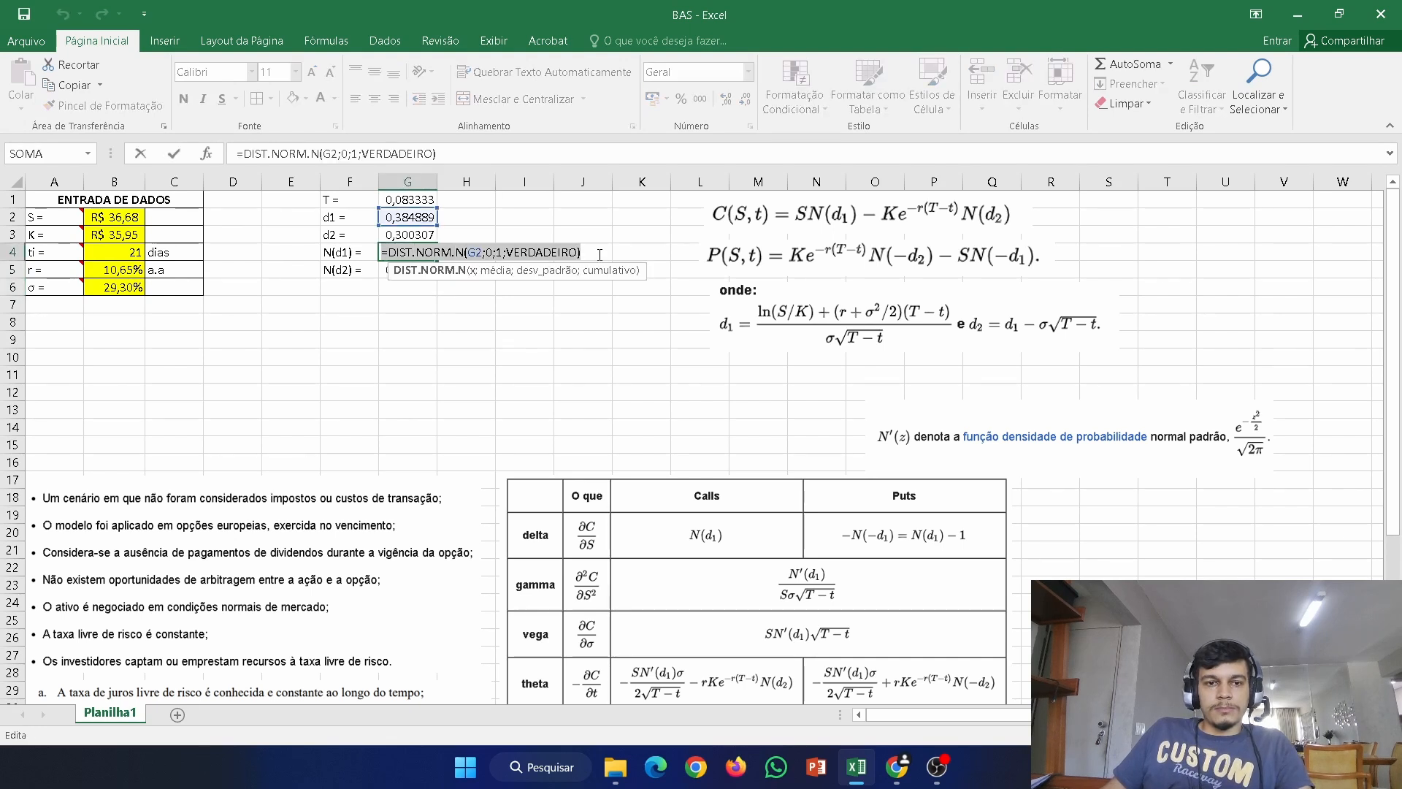
key("ctrl+c")
key("Escape")
left_click(540, 252)
key("ctrl+v")
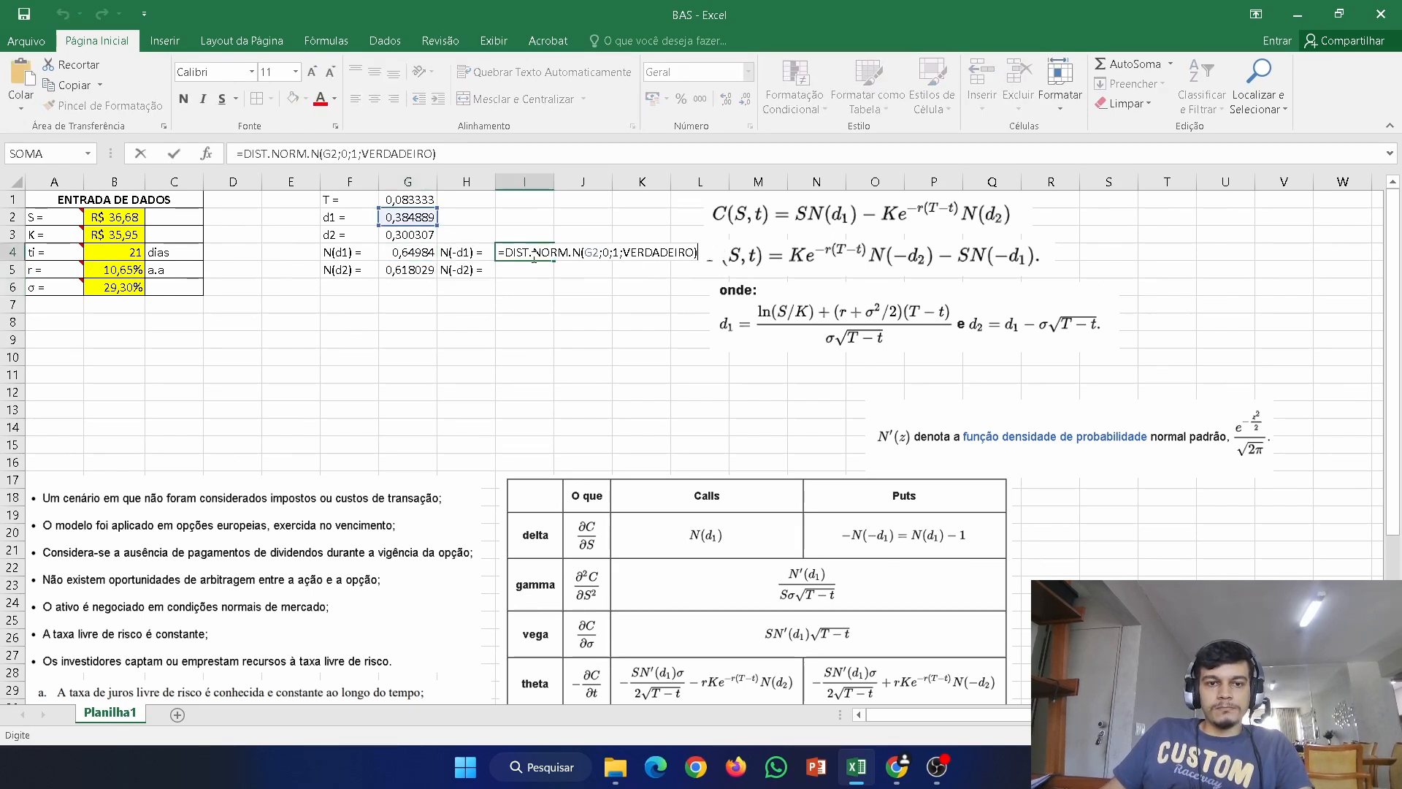
left_click(588, 252)
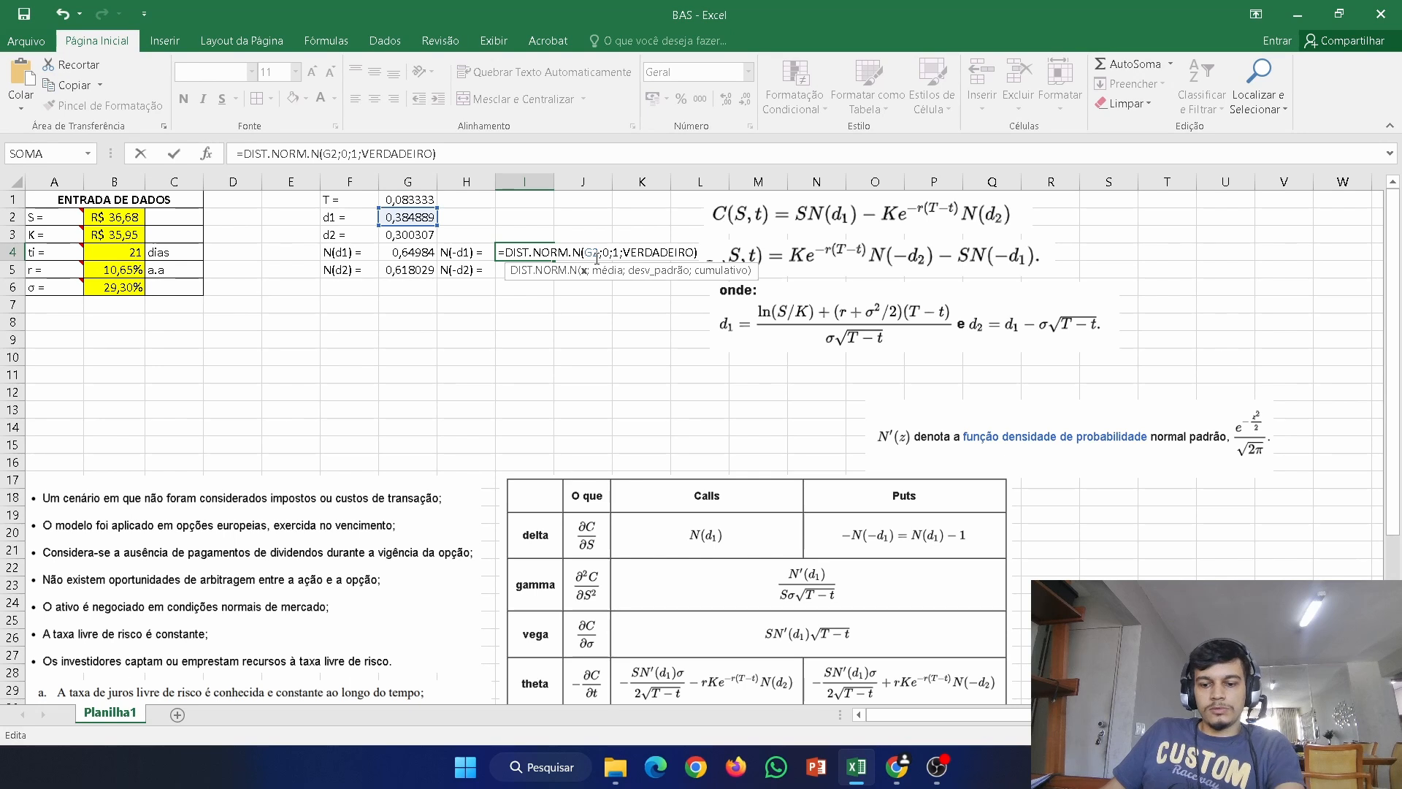
type("-")
key("Return")
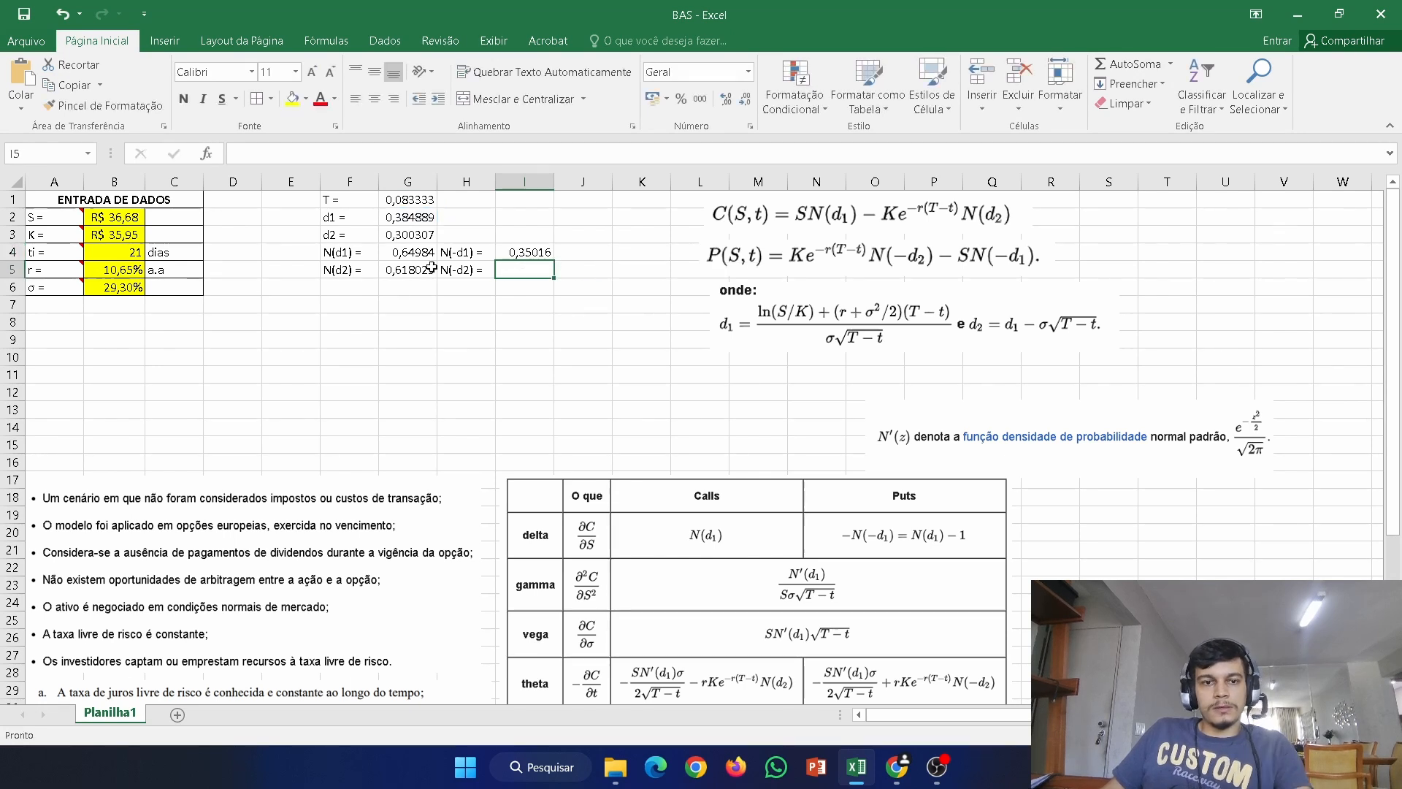
- Reuse the N(d2) formula text from G5 in I5 with a negated argument: =DIST.NORM.N(-G3;0;1;VERDADEIRO)
double_click(392, 270)
left_click_drag(381, 270, 581, 270)
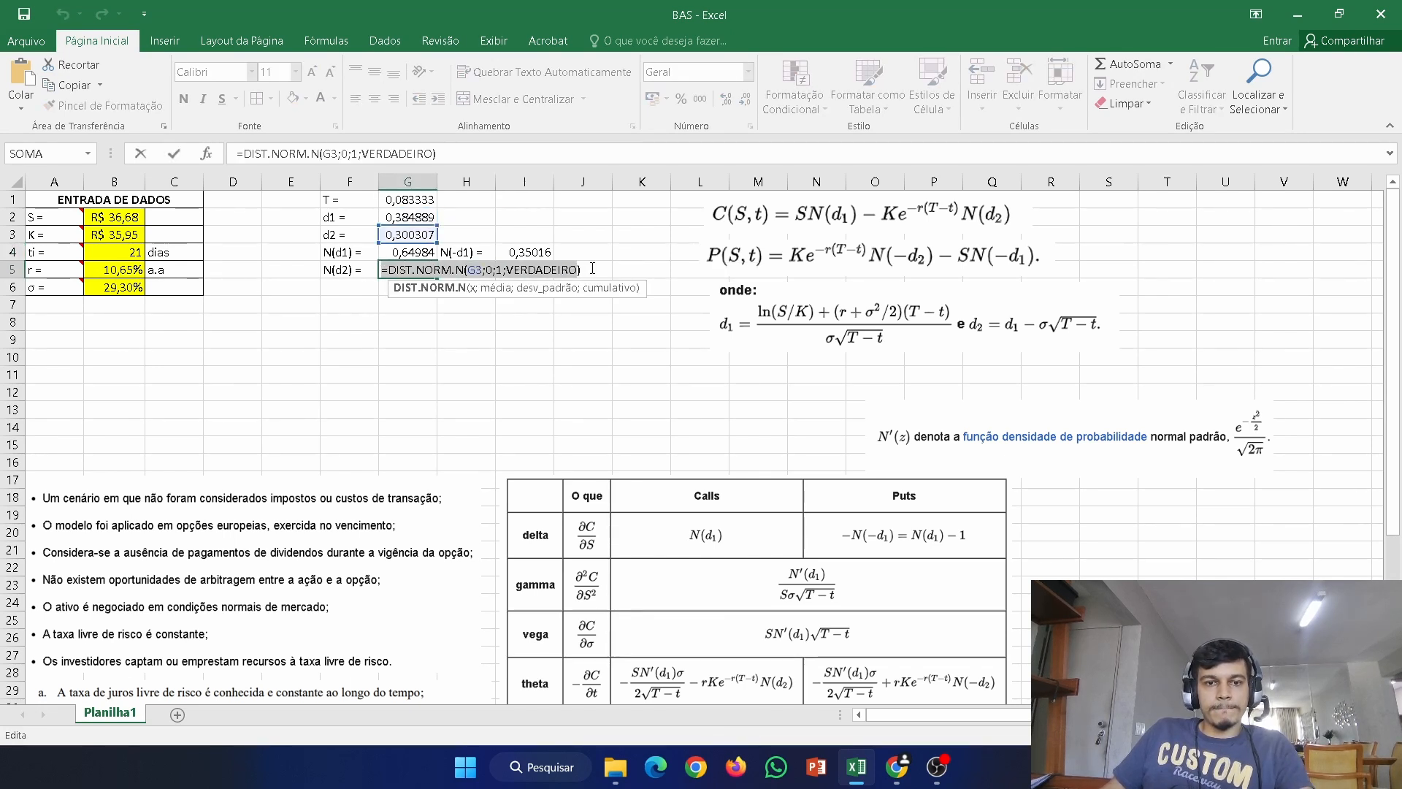
key("Escape")
double_click(537, 268)
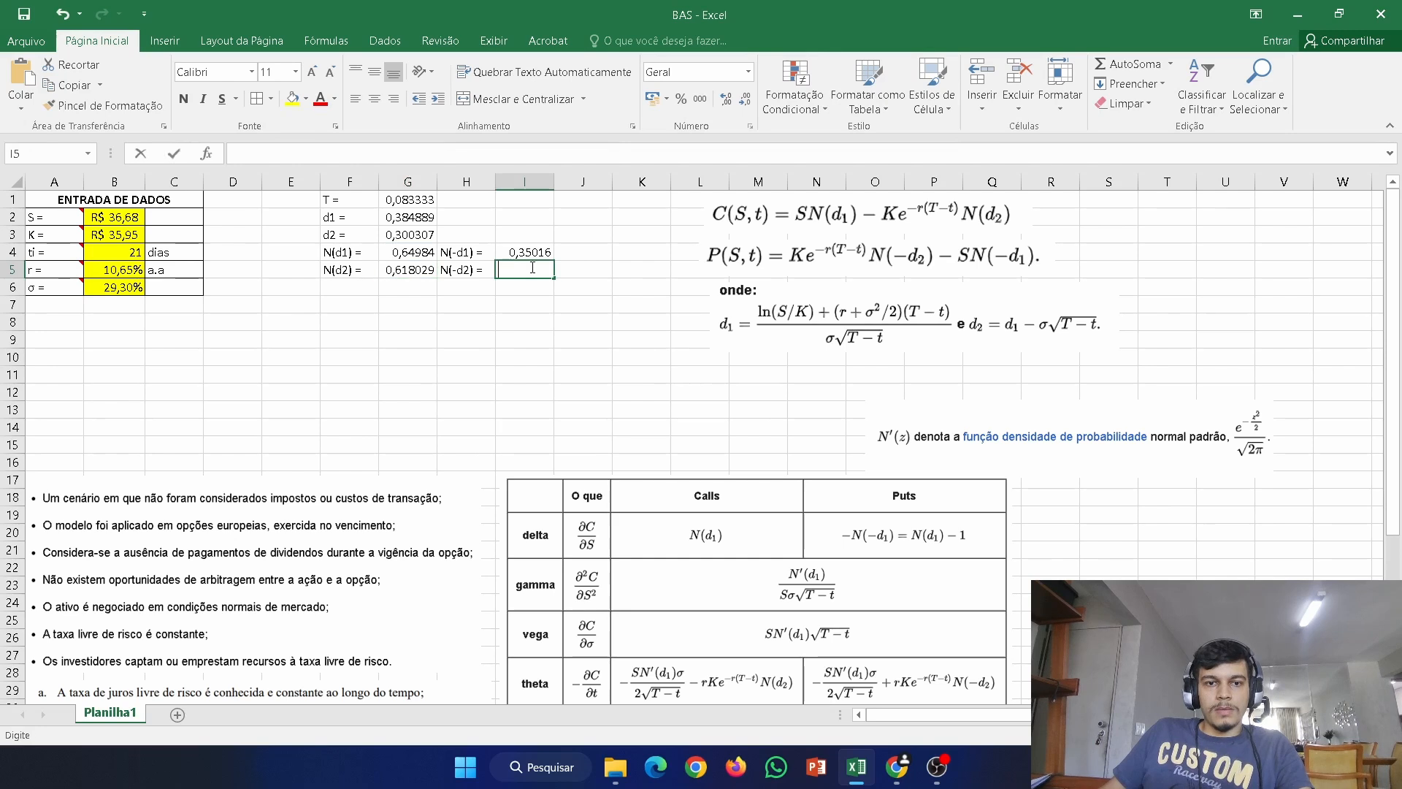
key("ctrl+v")
left_click(581, 270)
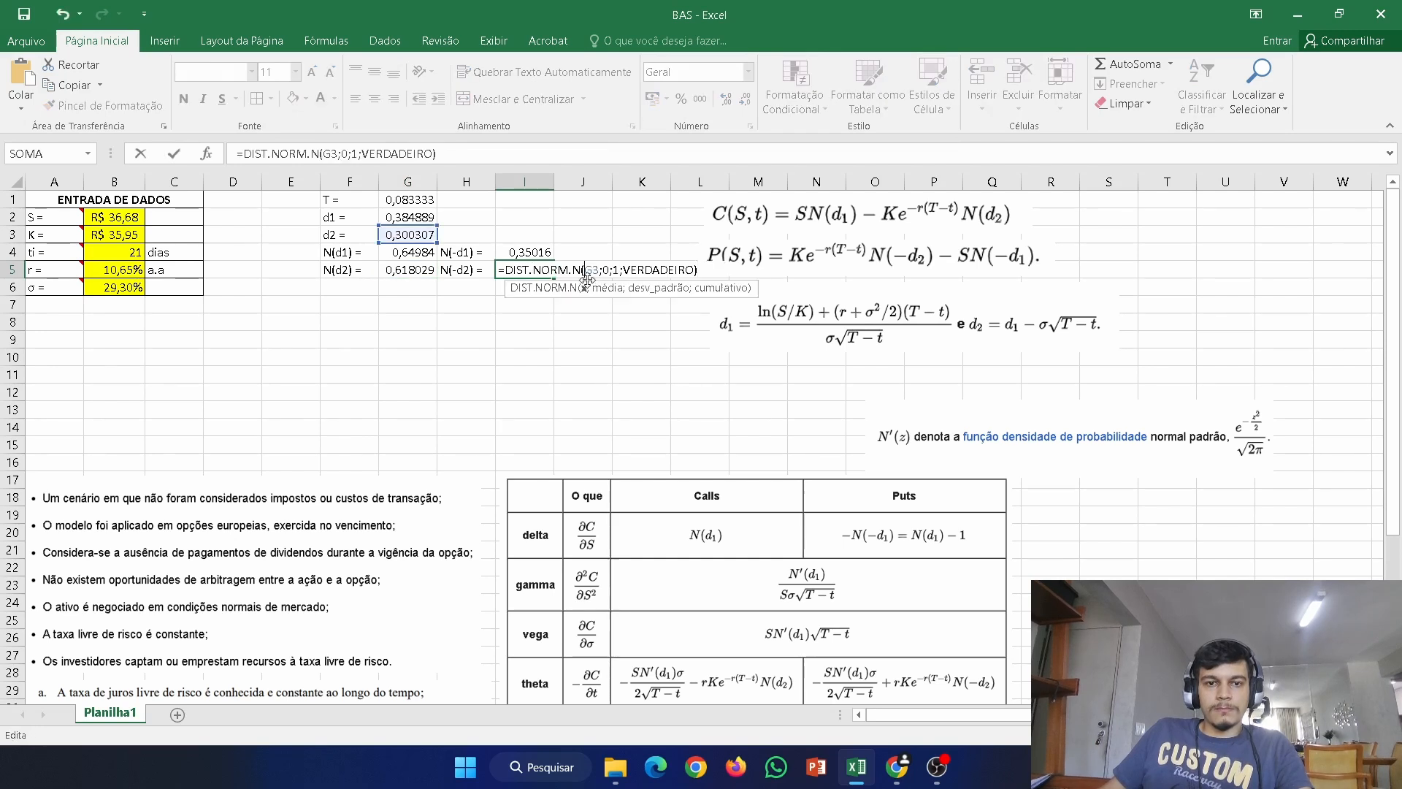
type("-")
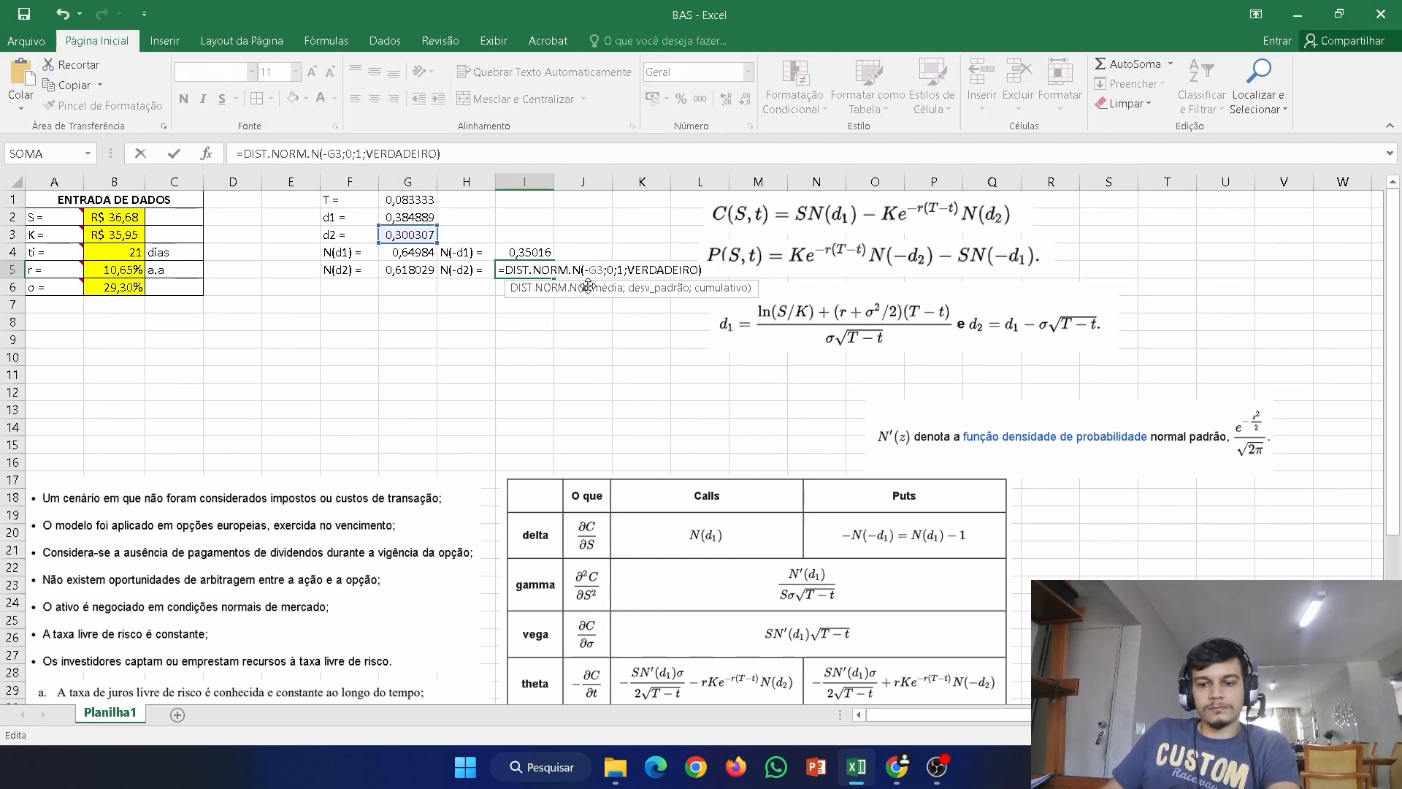
key("Return")
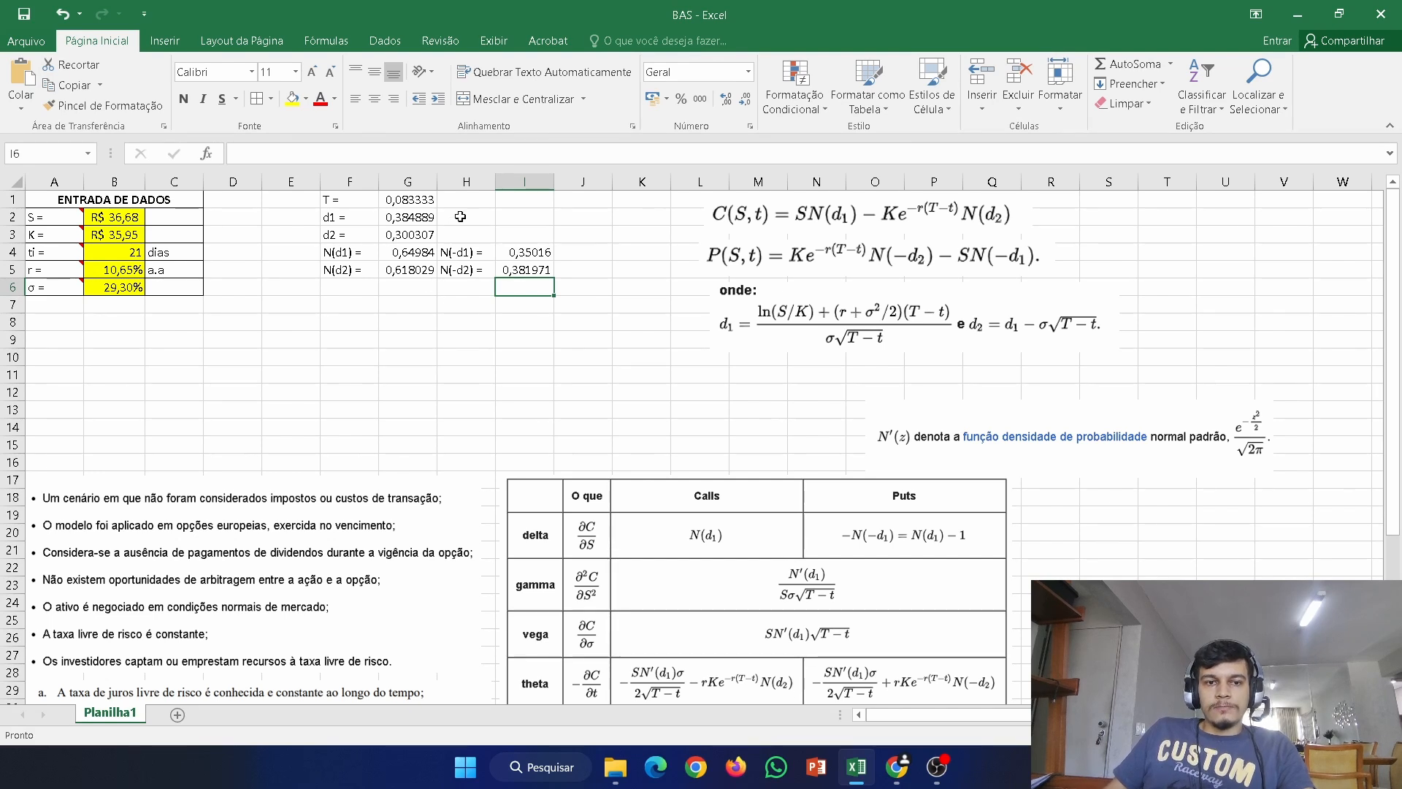
- Enter the call price label "C =" in cell E7
left_click(319, 312)
type("C=")
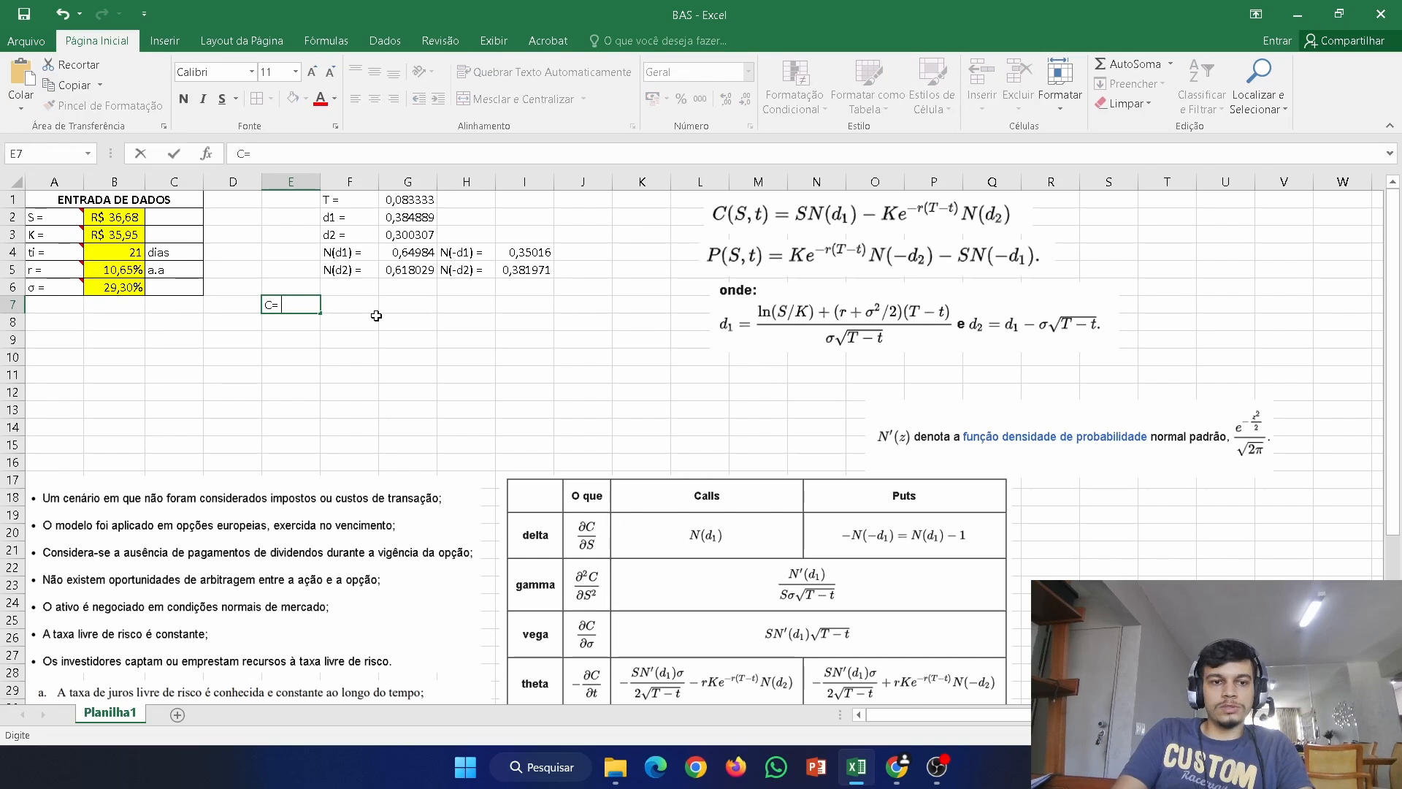
key("Return")
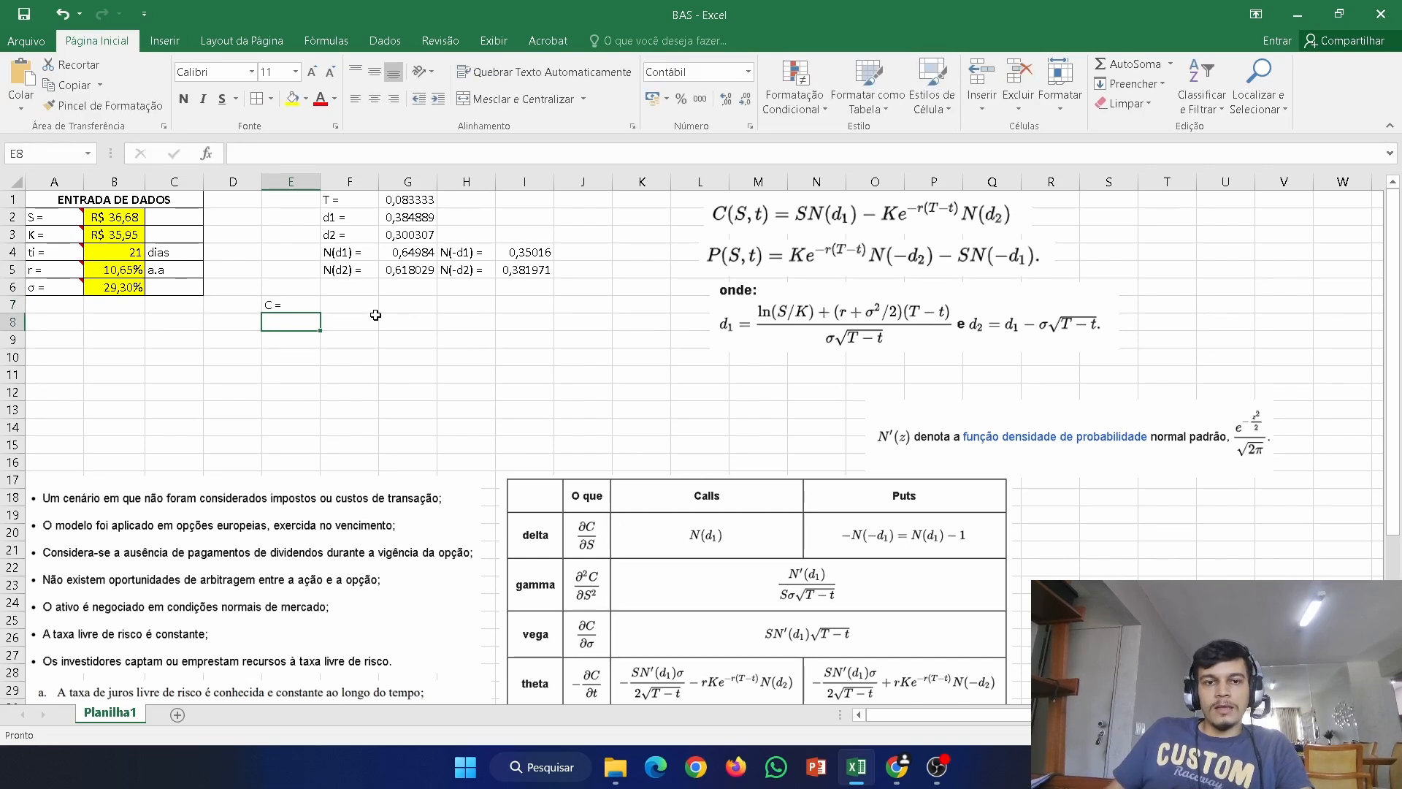
- Enter the discount factor label "e^-rT =" in cell H1
left_click(476, 206)
type("E")
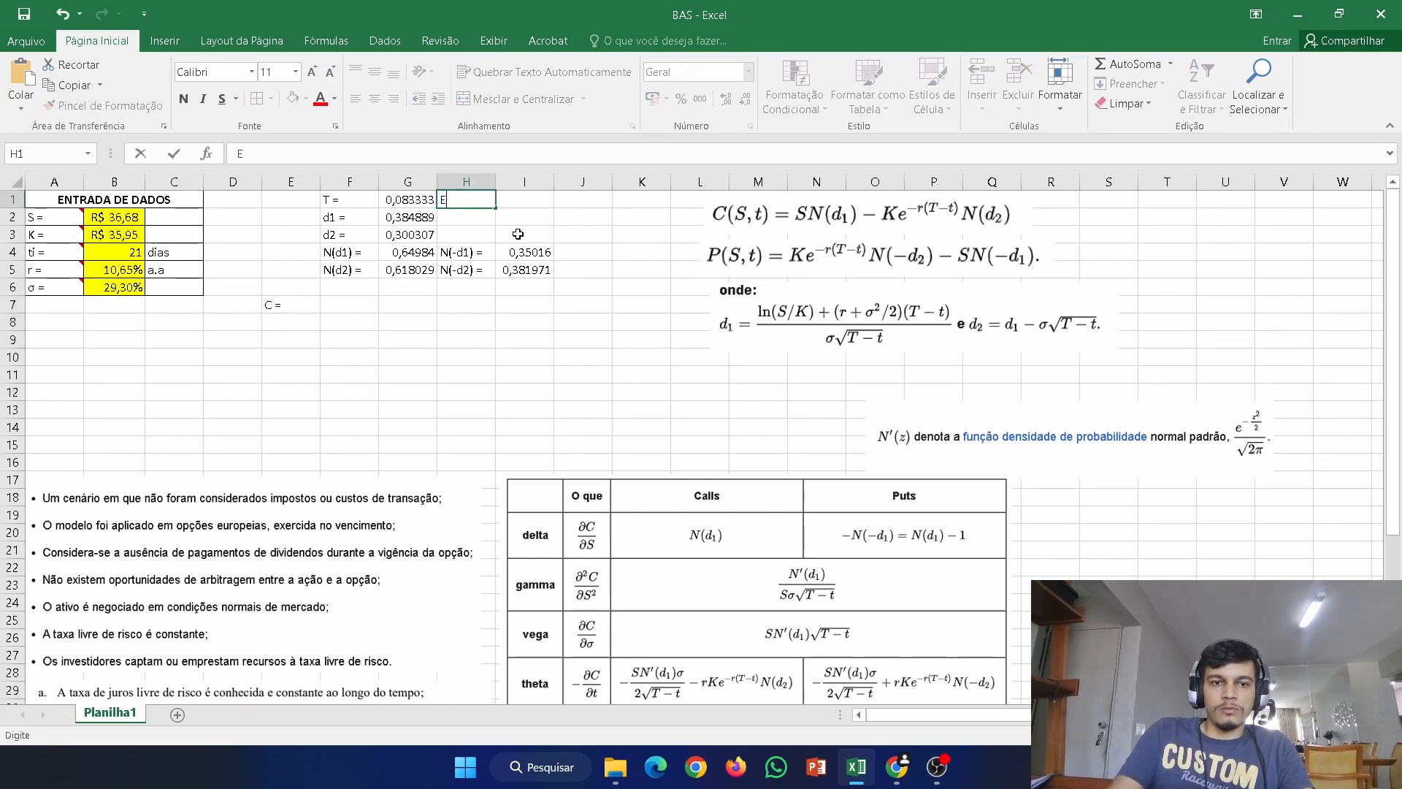
key("BackSpace")
type("e")
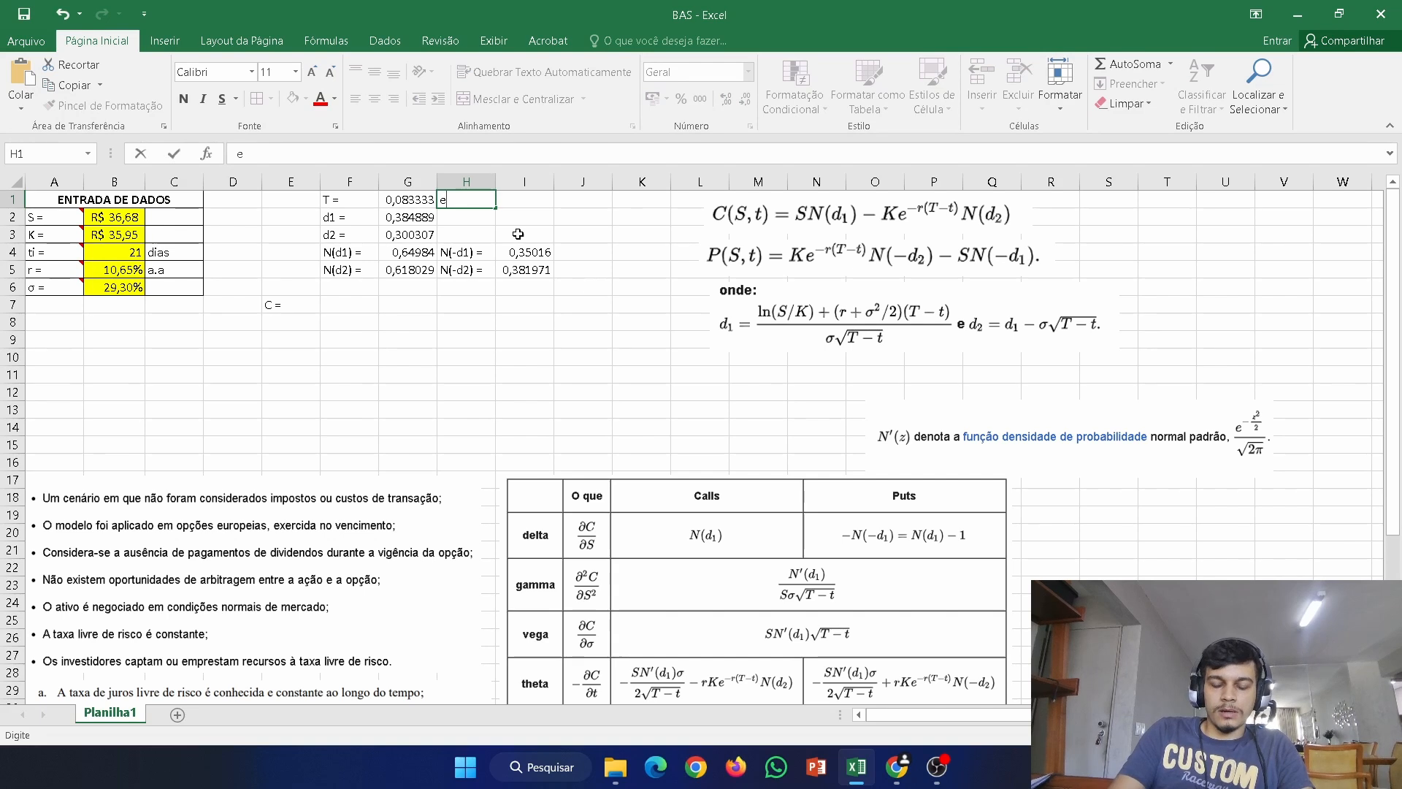
type("^-r")
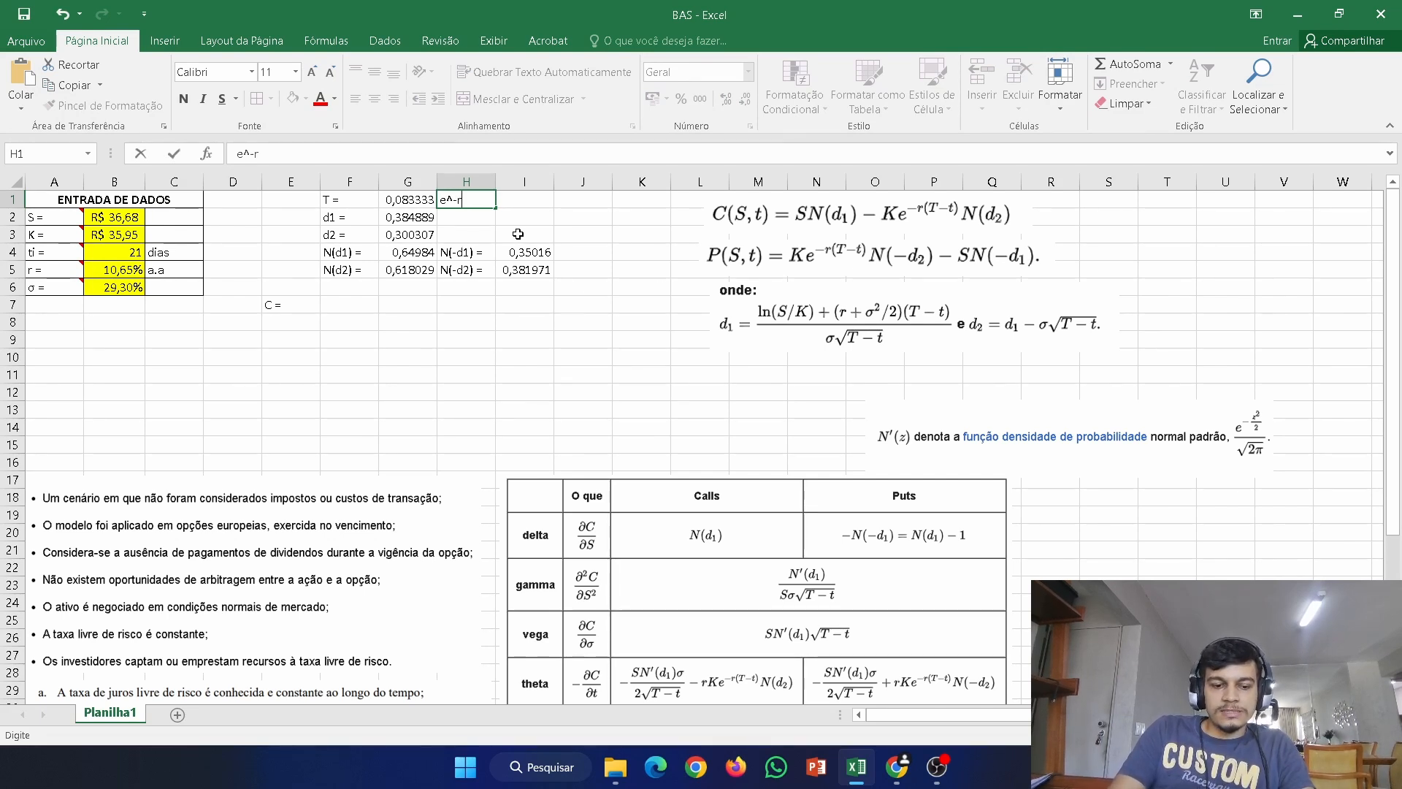
type("T =")
key("Return")
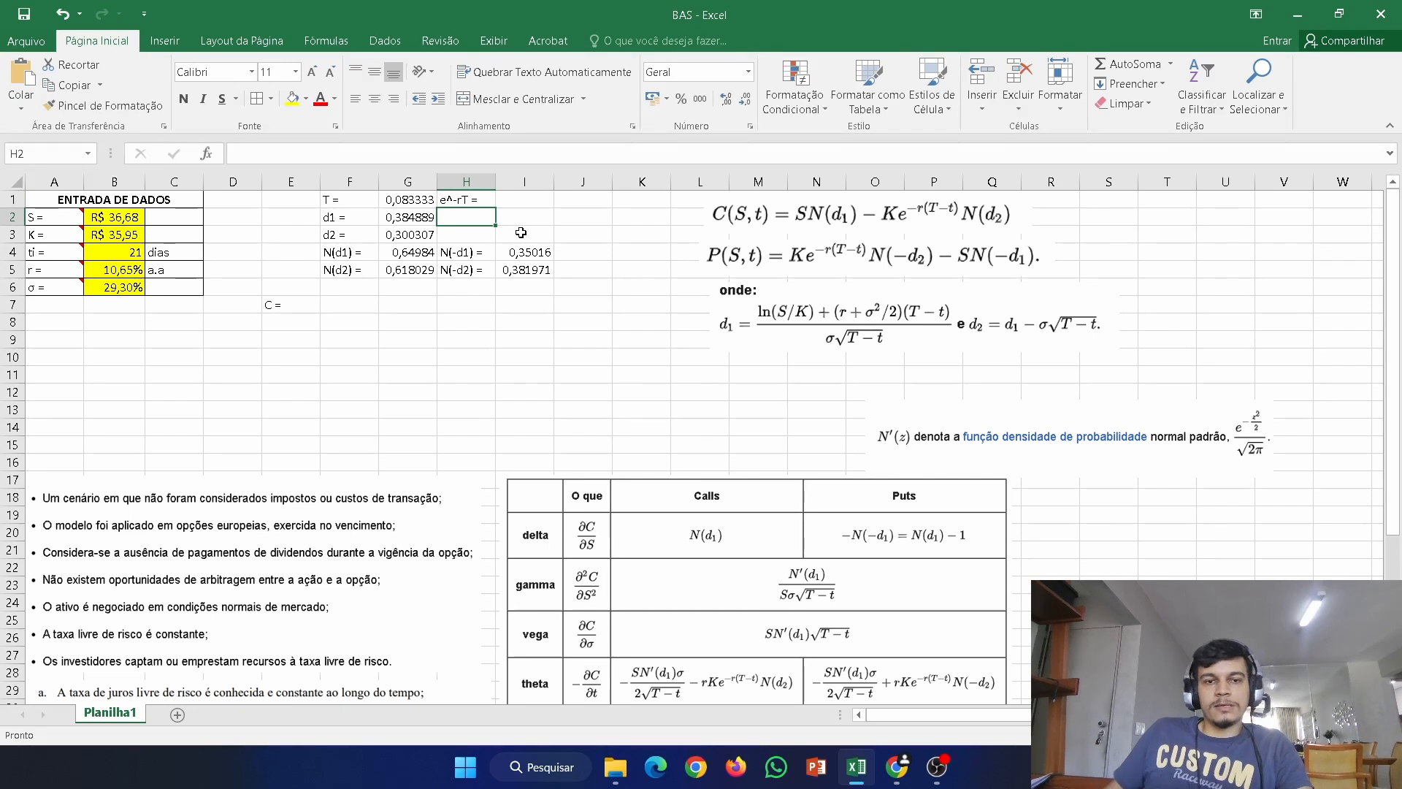
- Calculate the discount factor in I1 from the rate and T with the formula =EXP(-B5*G1)
left_click(539, 195)
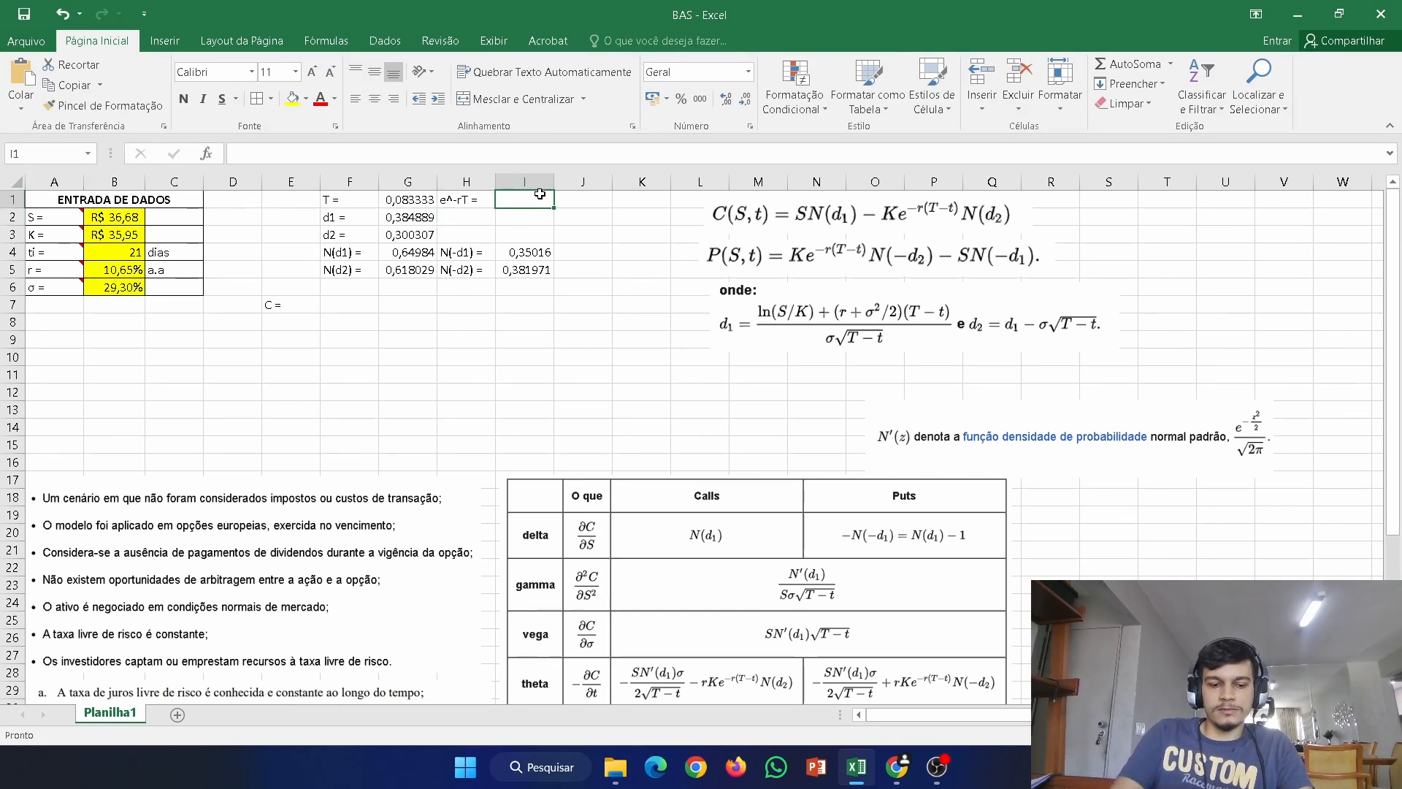
type("=exp")
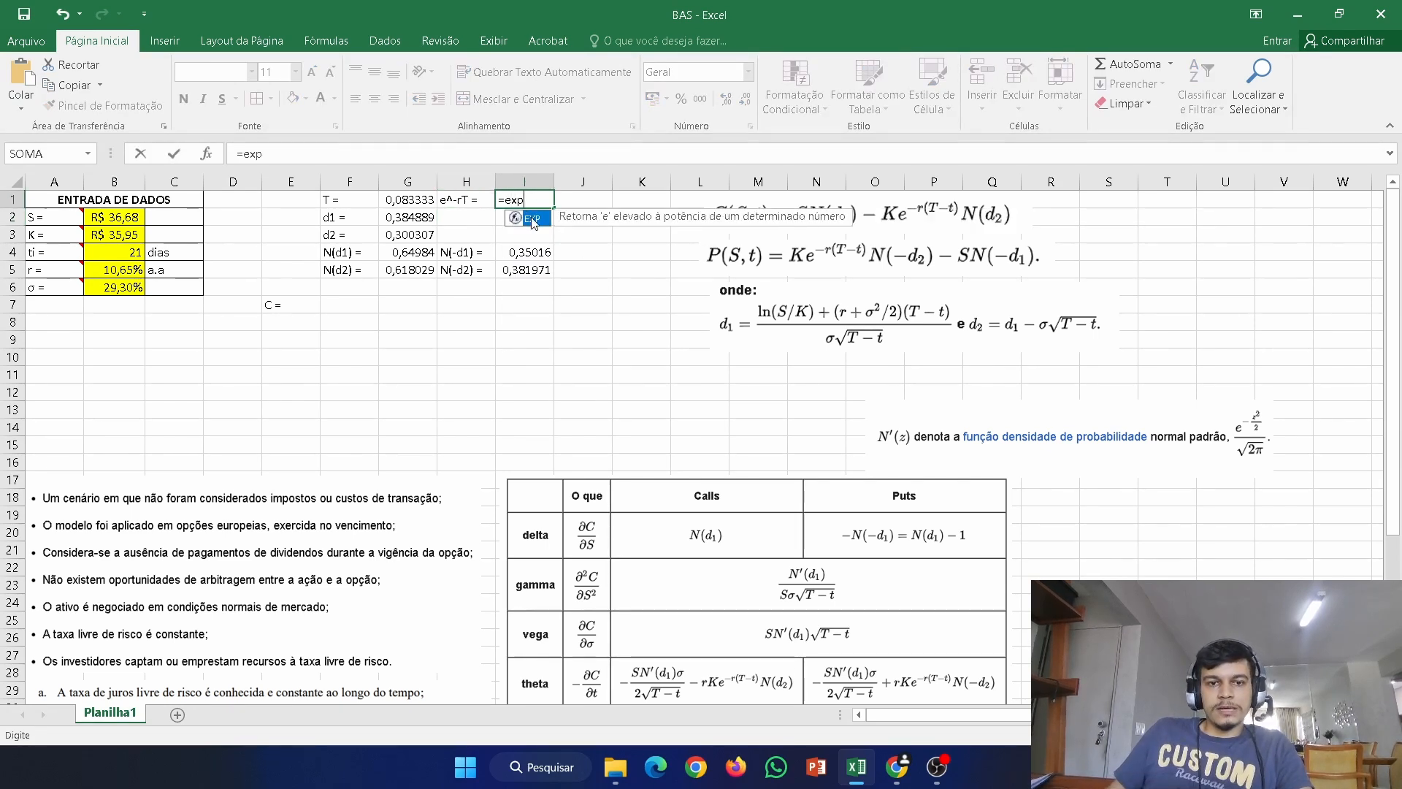
double_click(533, 219)
type("-")
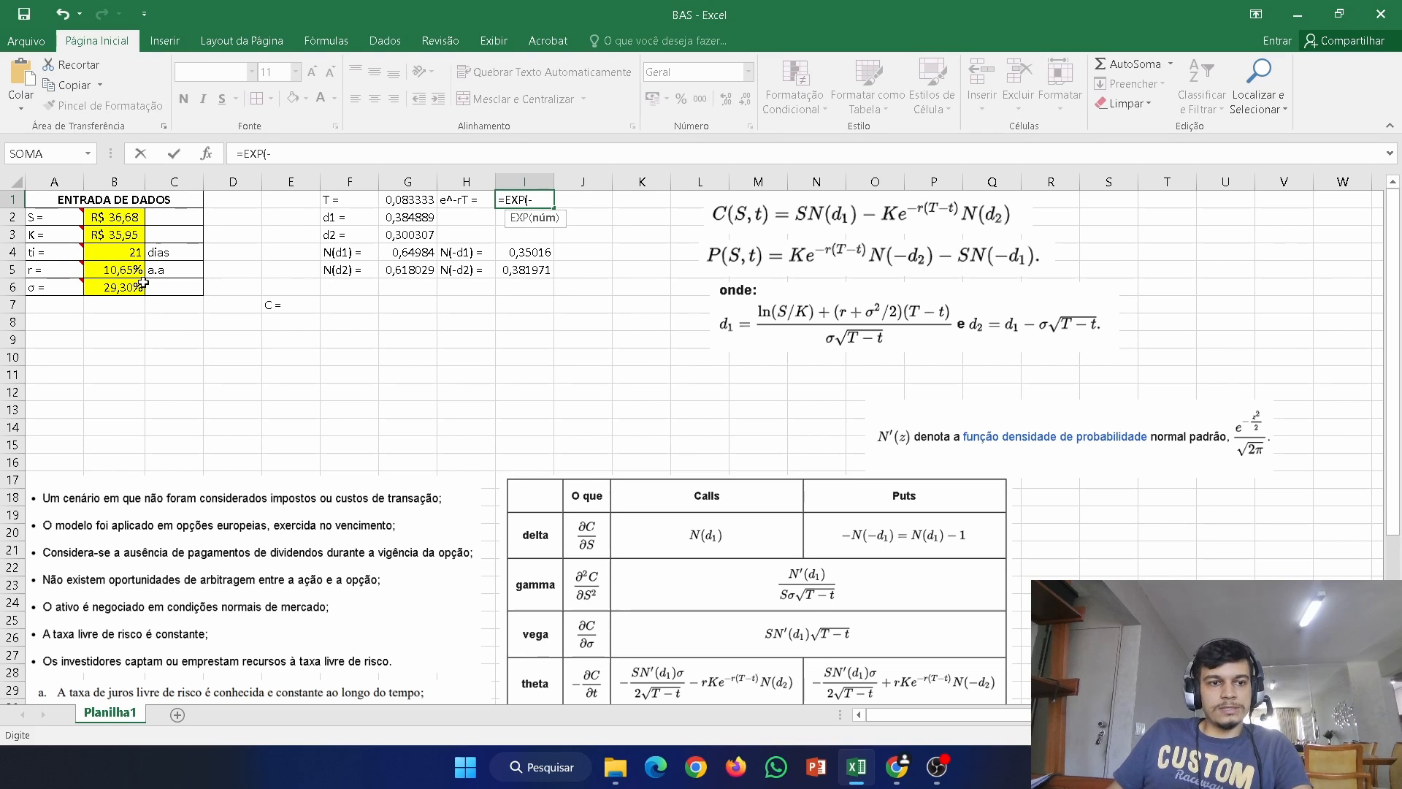
left_click(131, 275)
type("*")
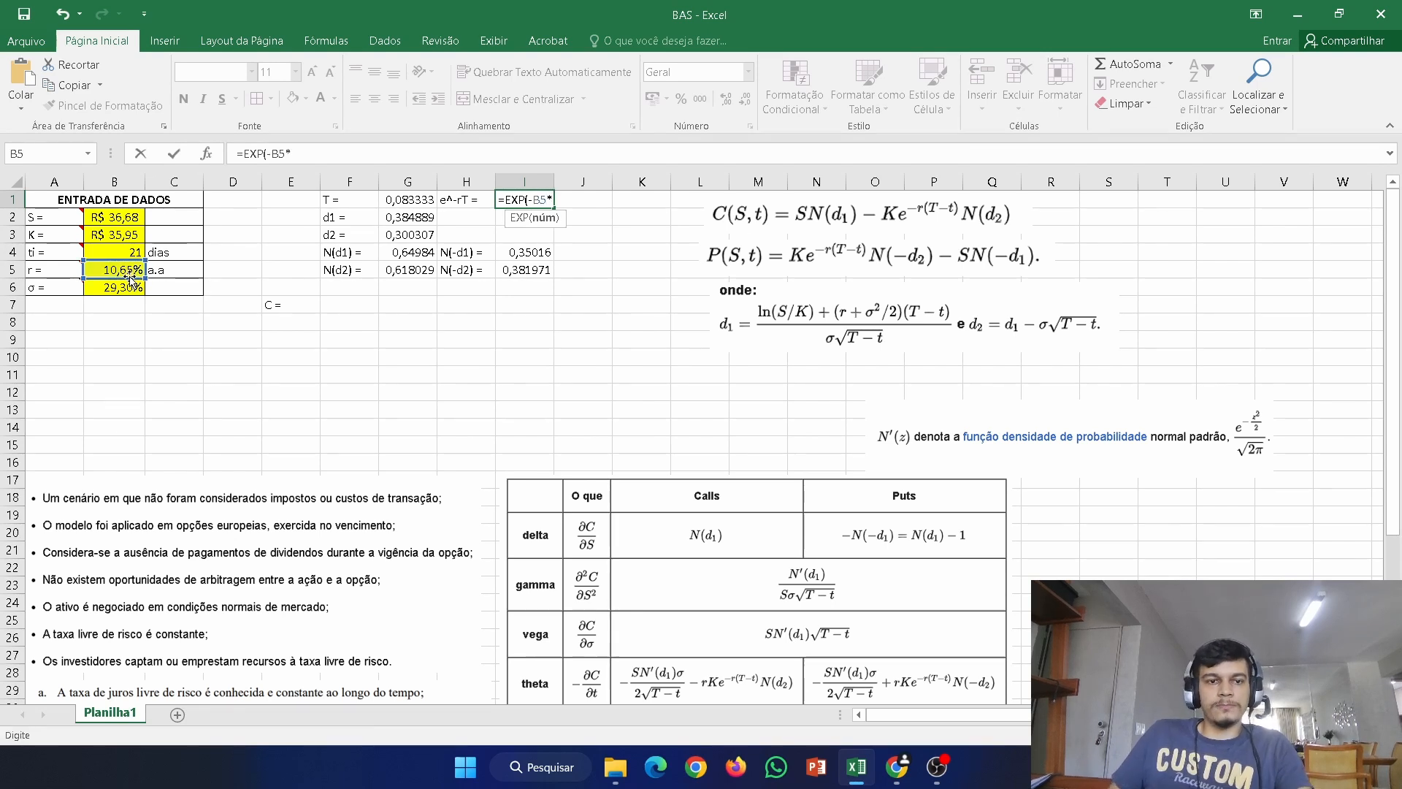
left_click(409, 207)
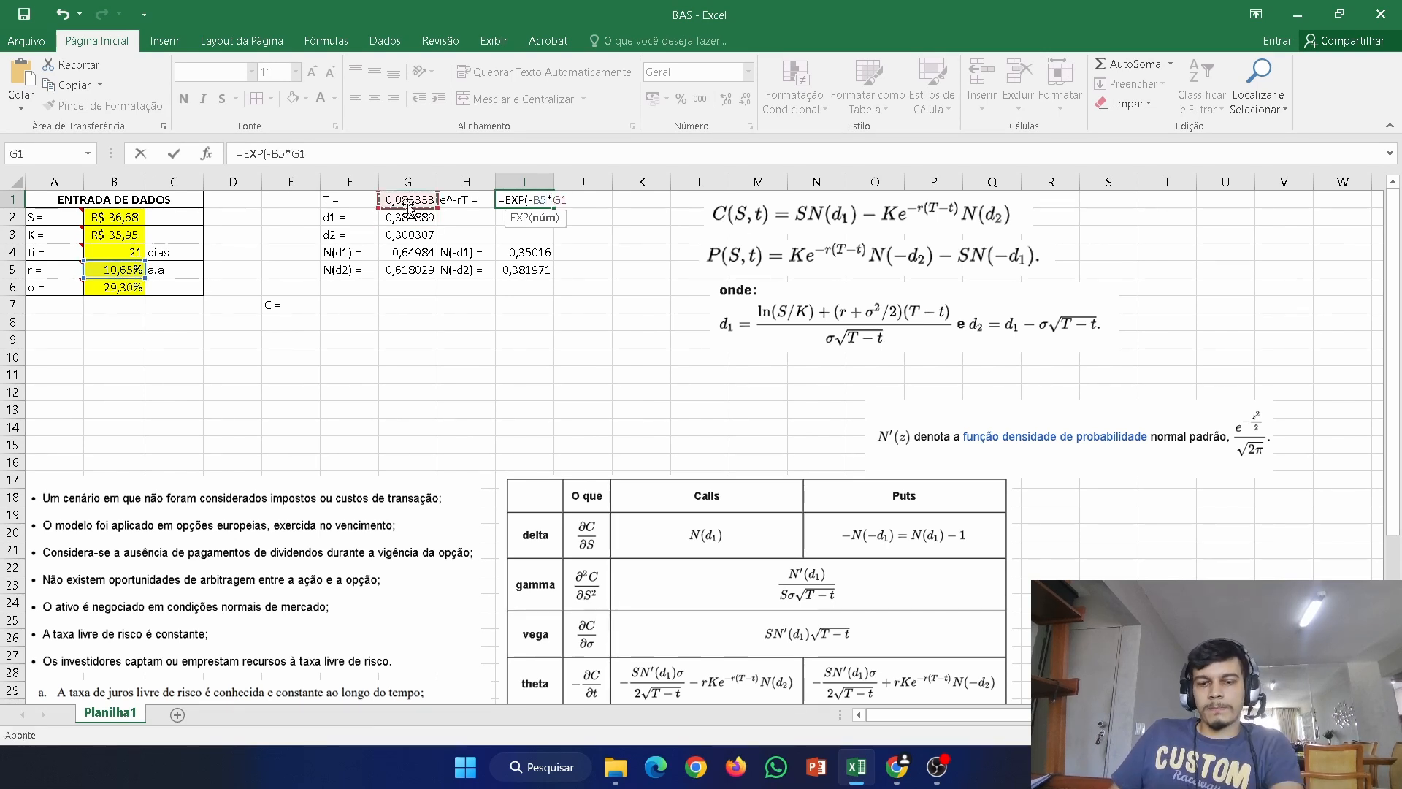
key("Return")
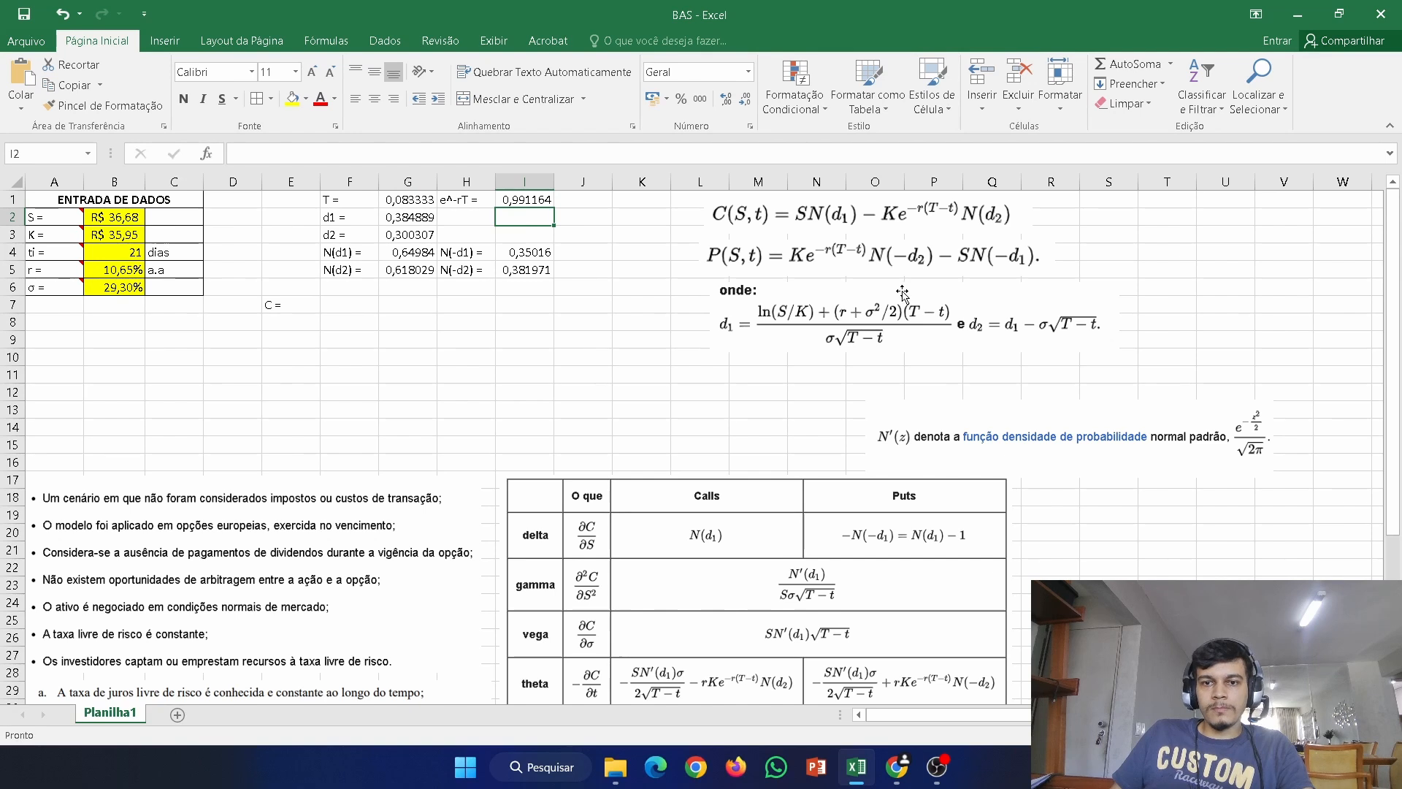
- Calculate the Black-Scholes call price in F7 with the formula =B2*G4-B3*I1*G5
left_click(335, 305)
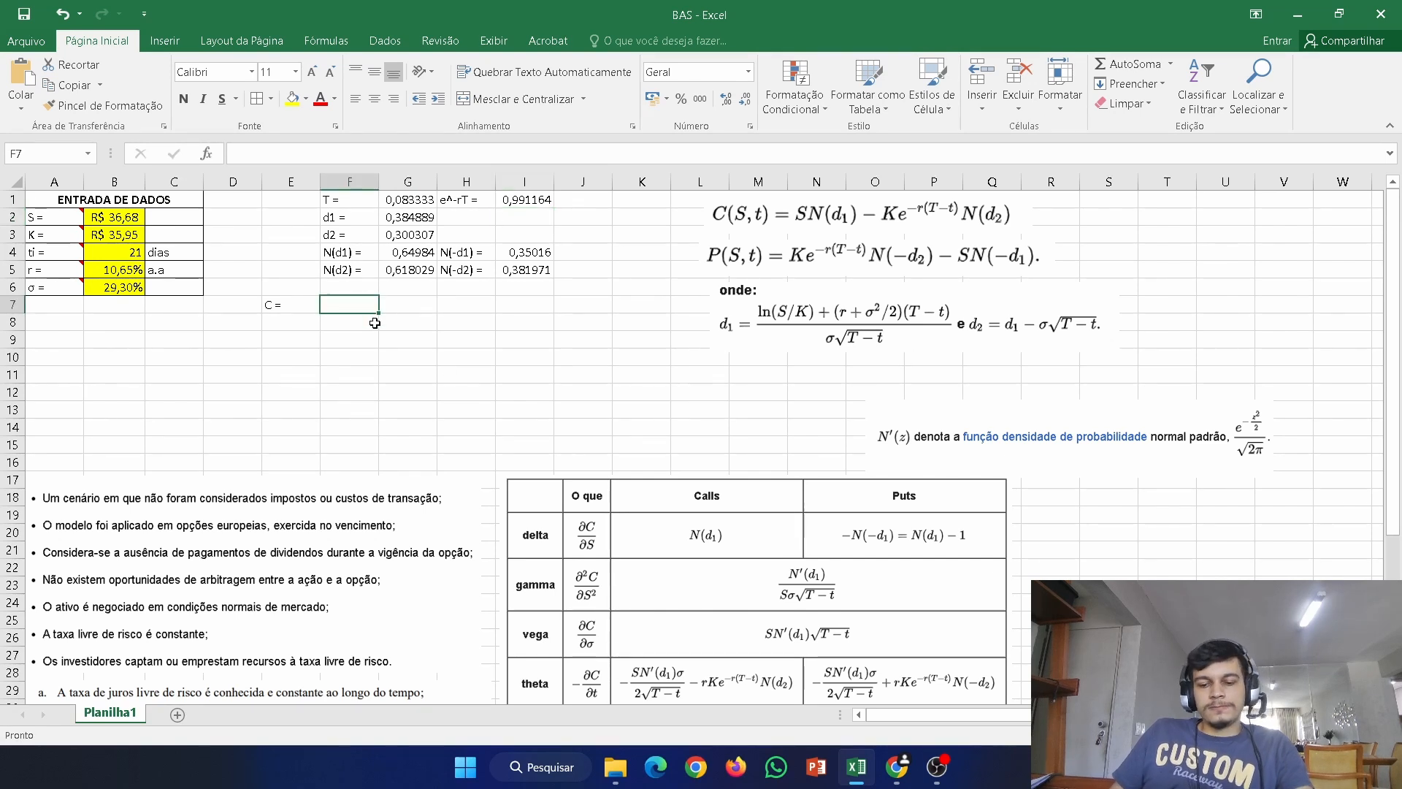
type("=")
left_click(139, 222)
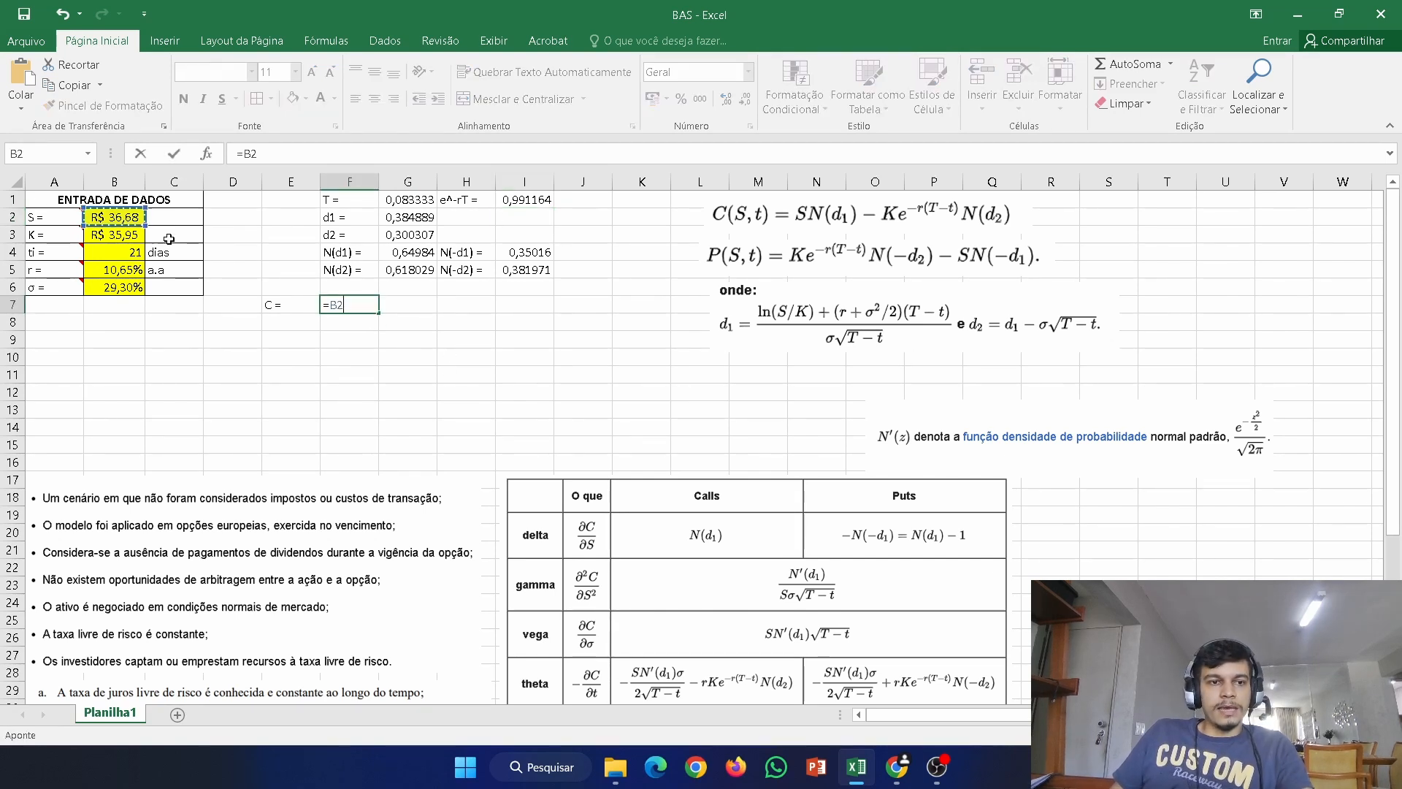
type("*")
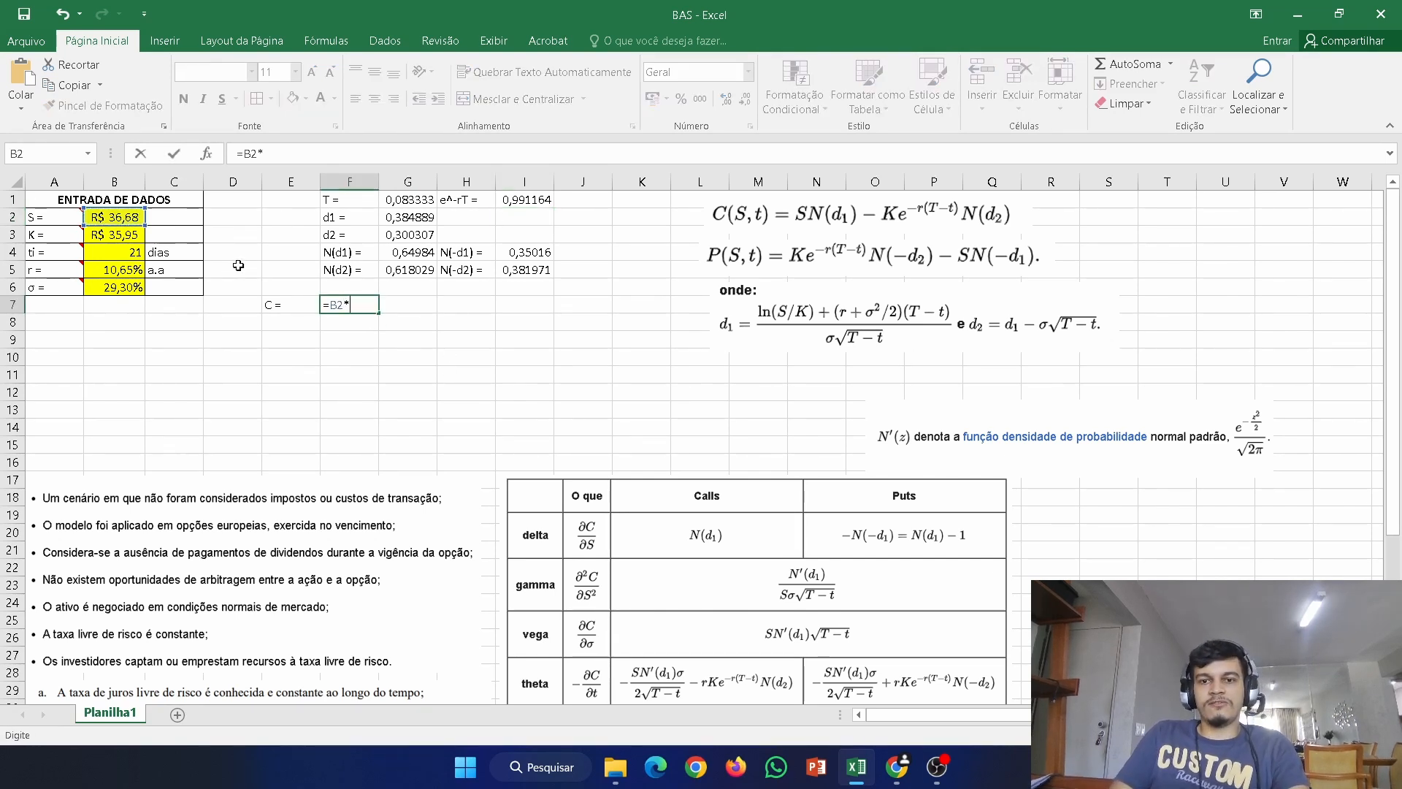
left_click(344, 261)
left_click(409, 252)
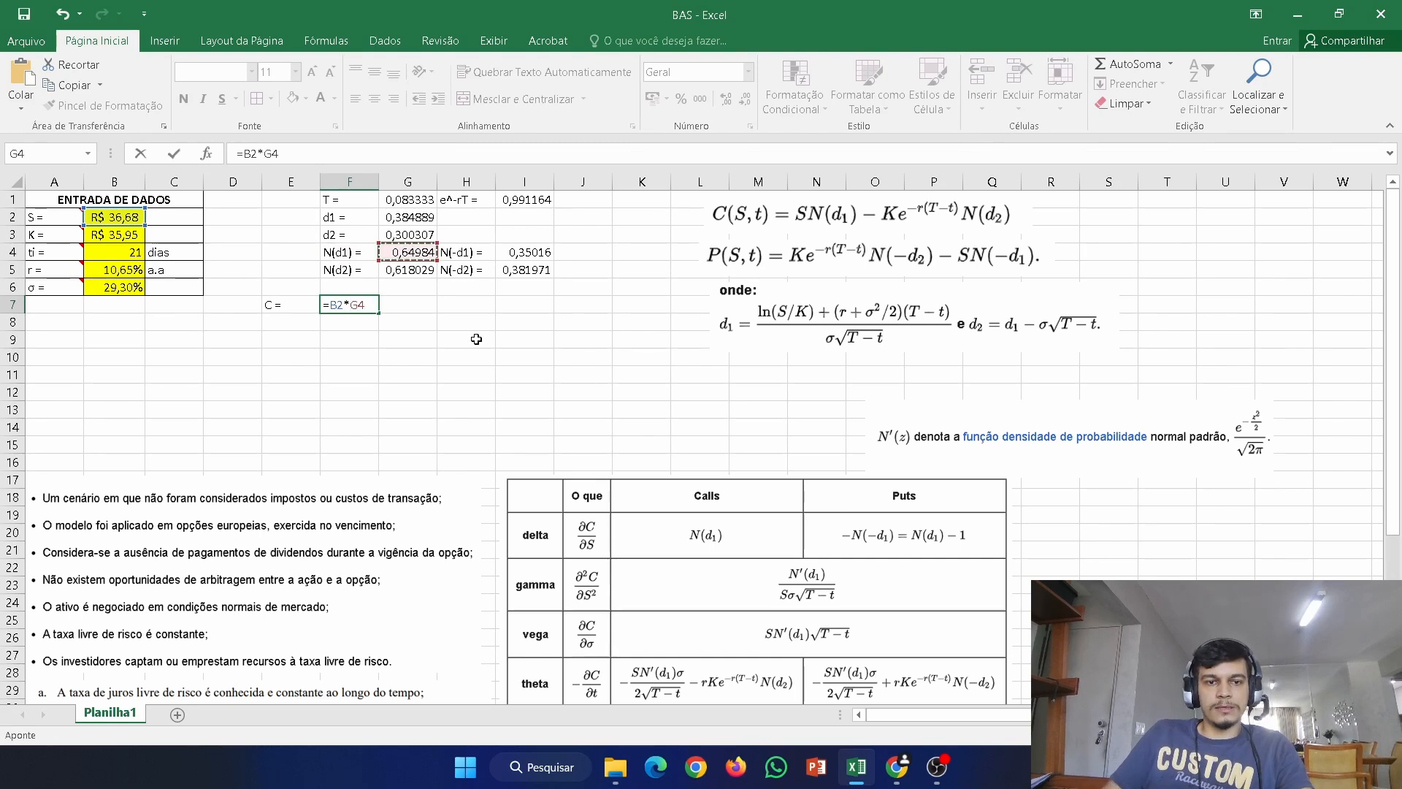
type("-")
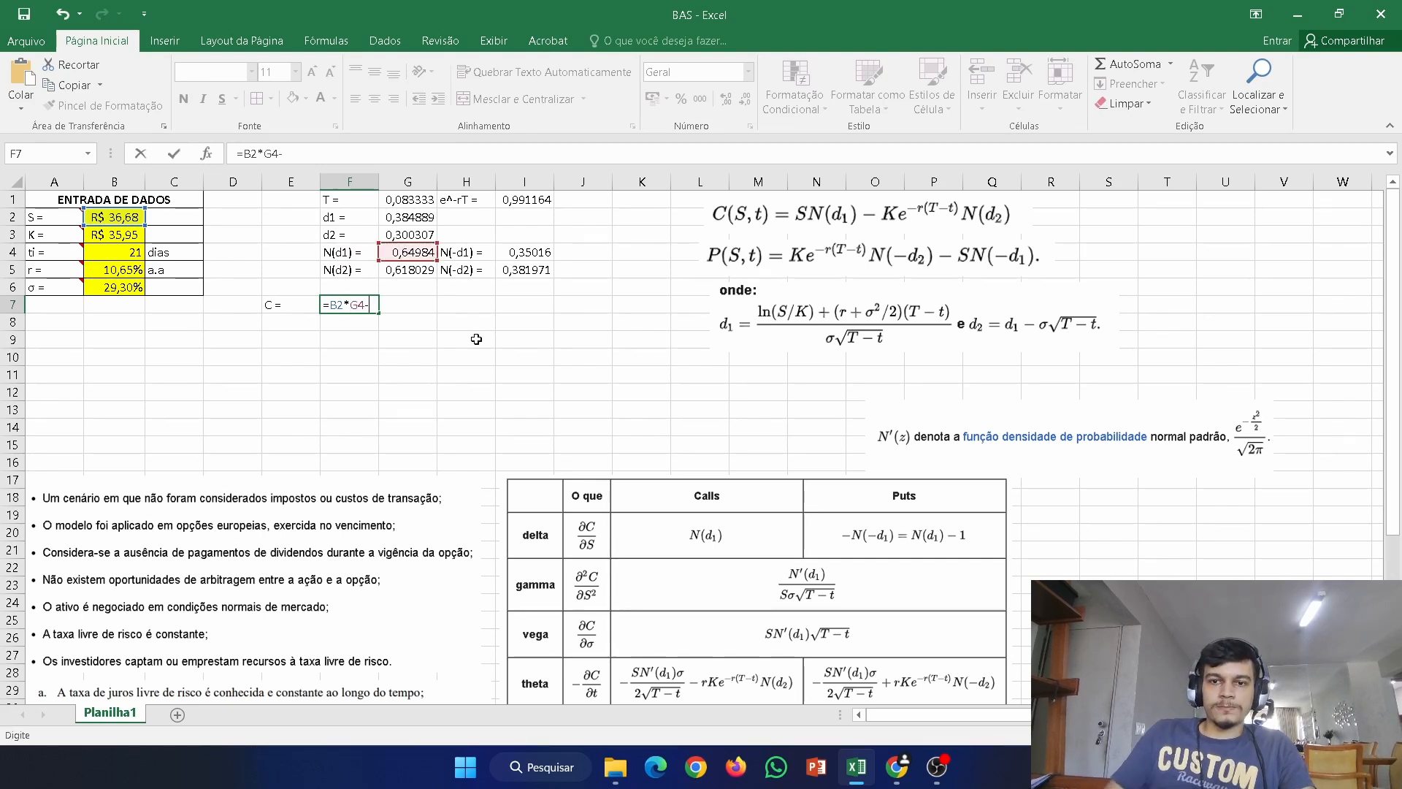
left_click(113, 232)
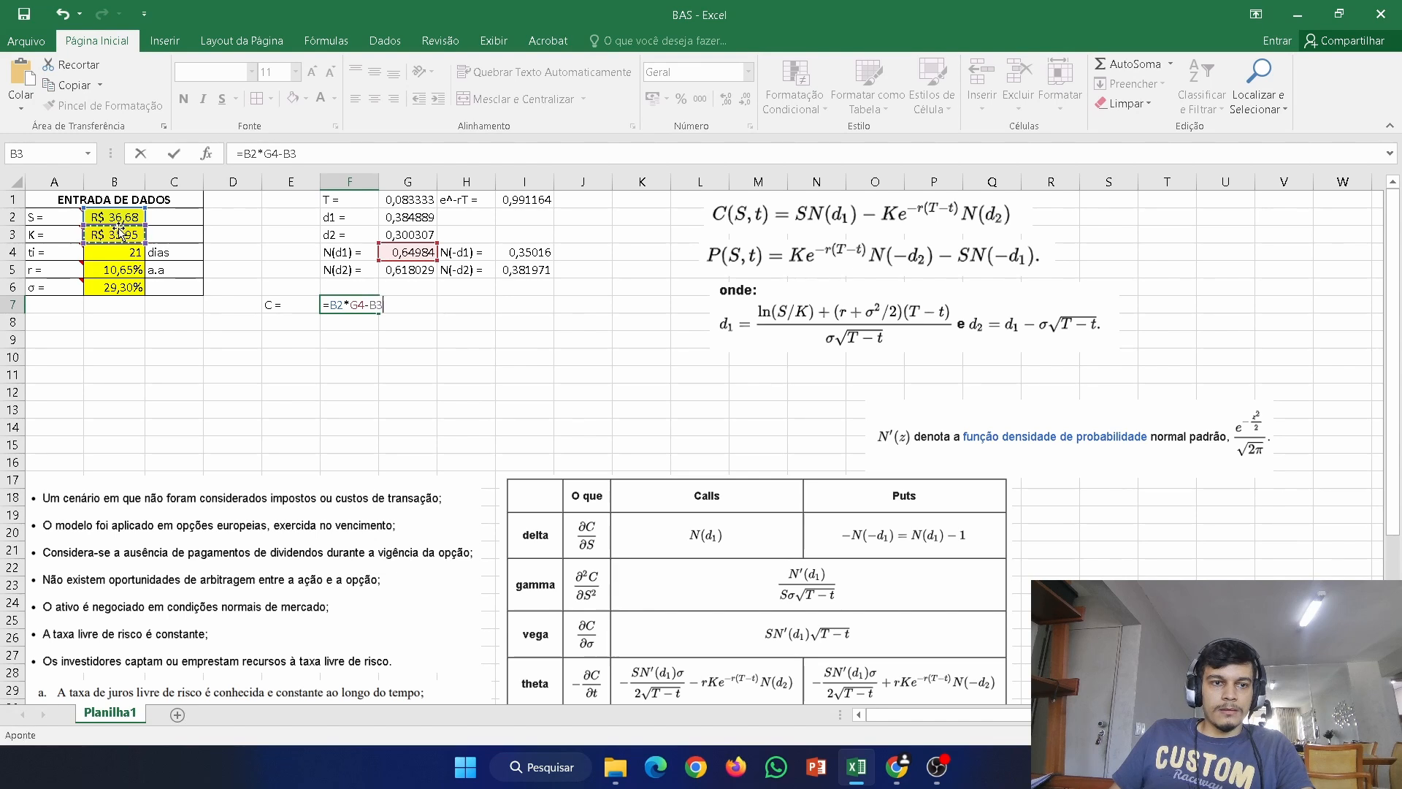
type("*")
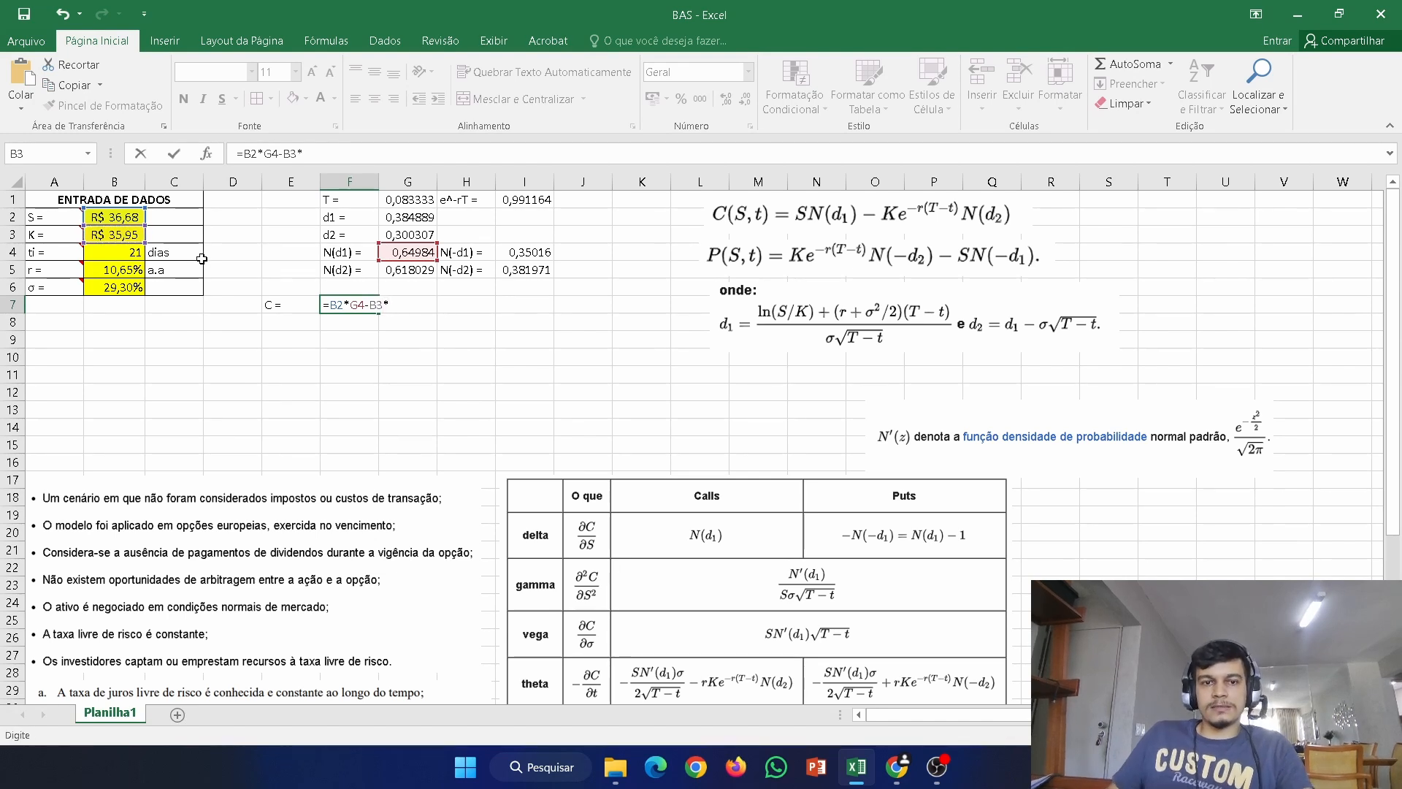
left_click(523, 199)
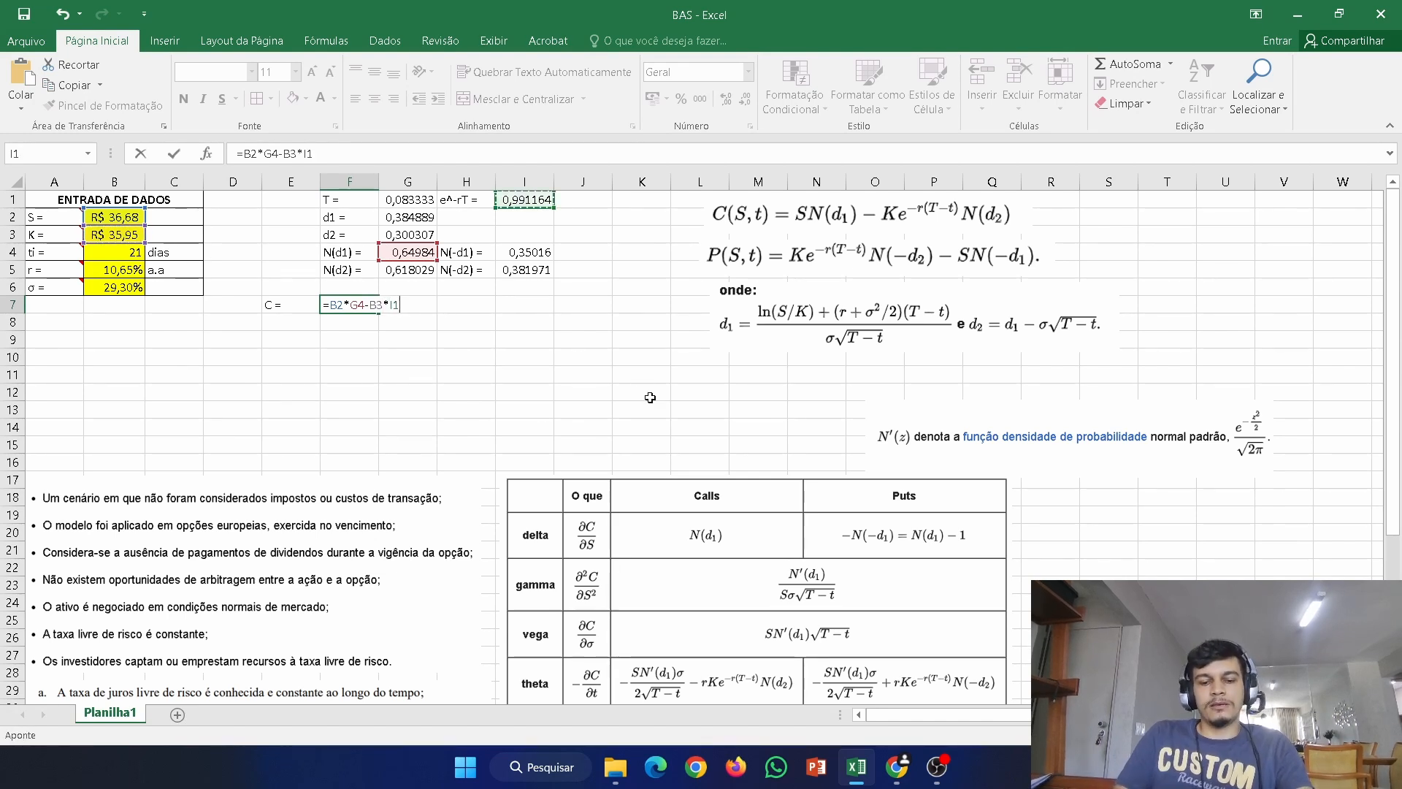
type("*")
left_click(421, 271)
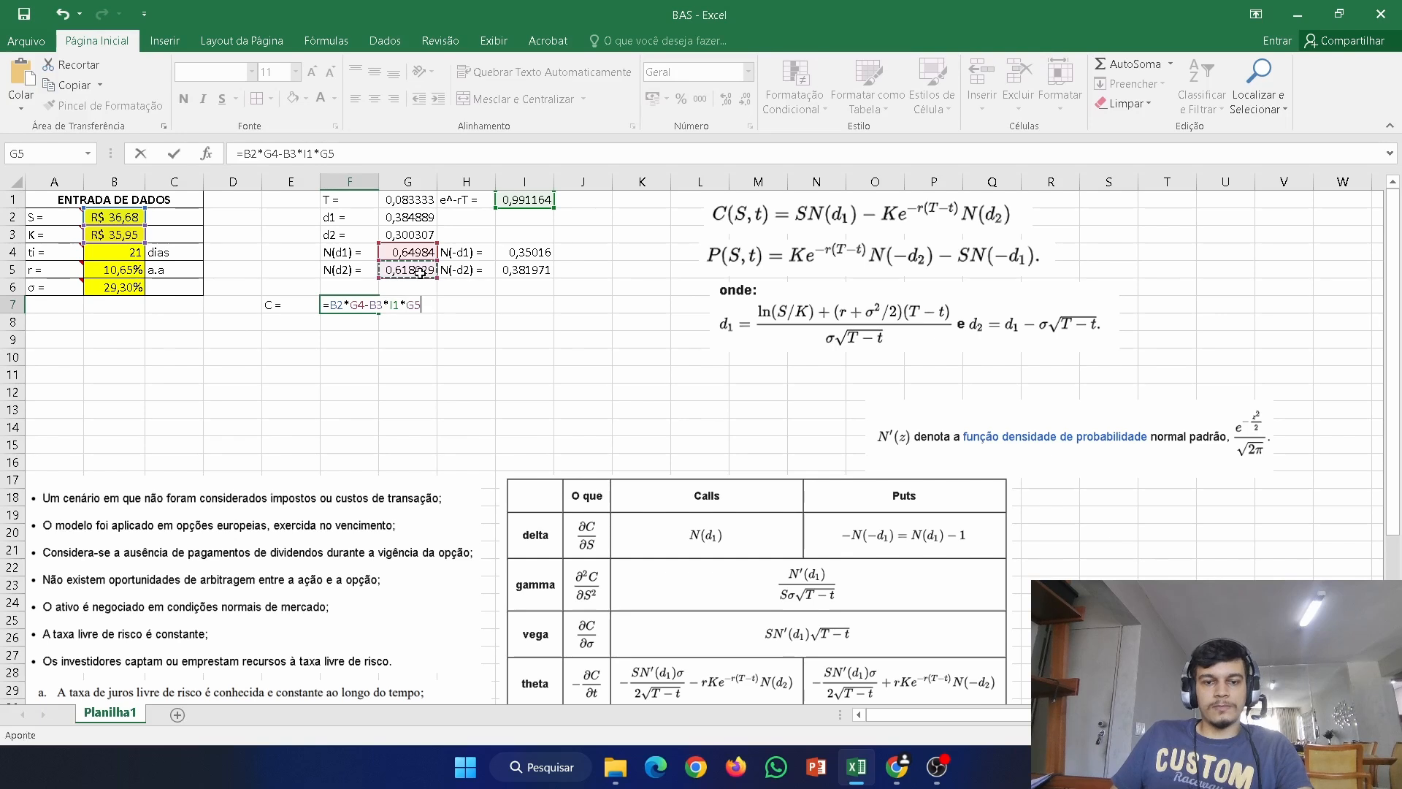
key("Return")
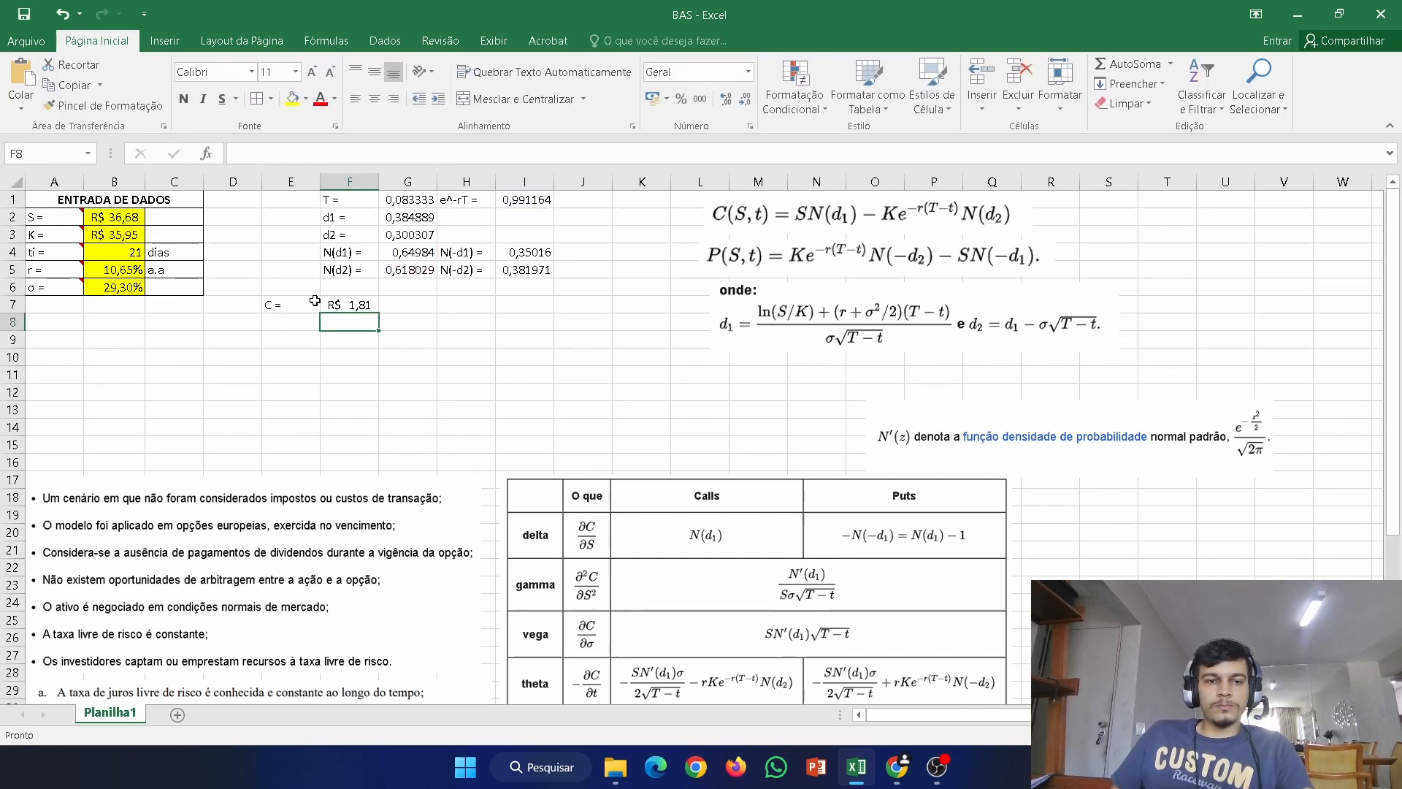
- Review the call price in F7, then switch to the PETR4 options page in Chrome and deselect the PETRF392 row for comparison
left_click(337, 304)
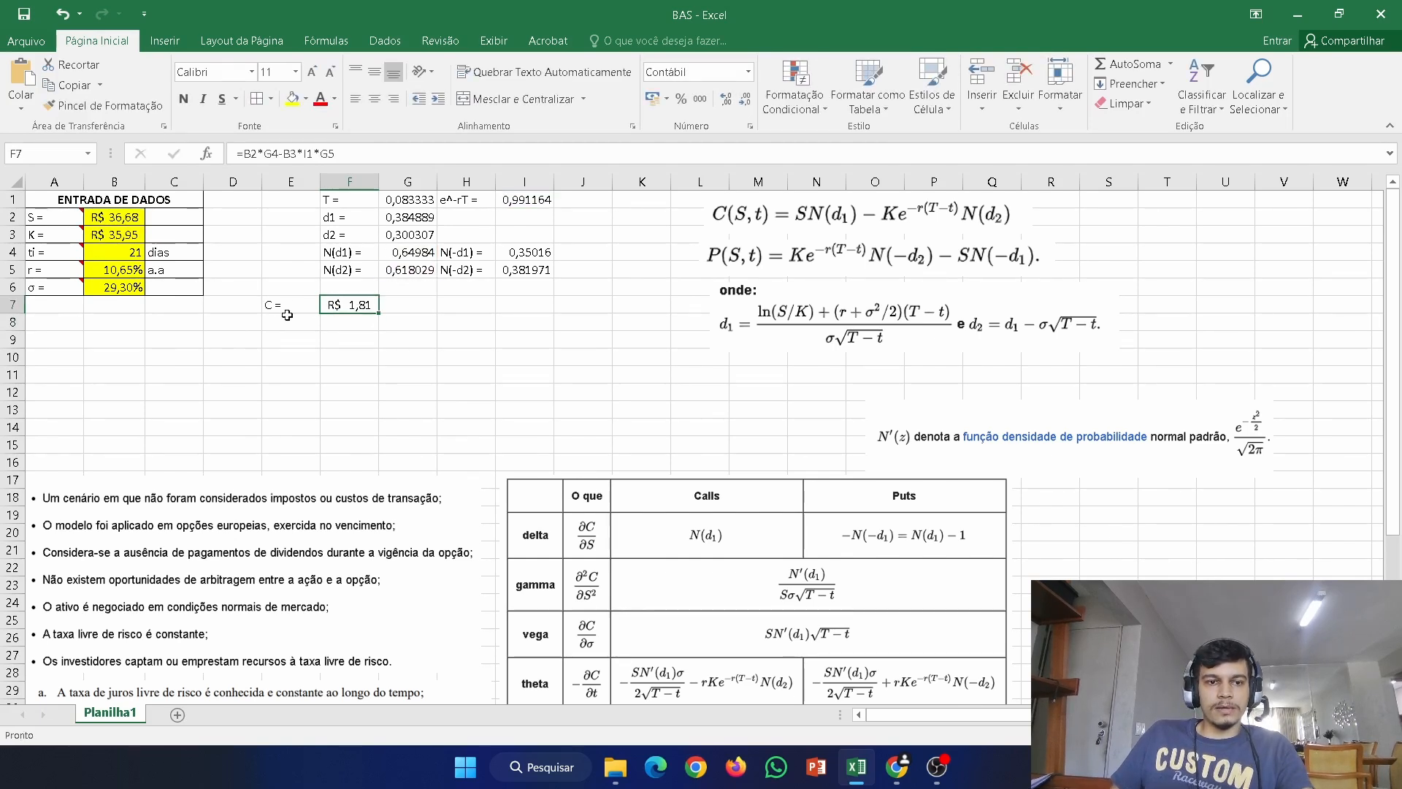
left_click(287, 318)
left_click(338, 321)
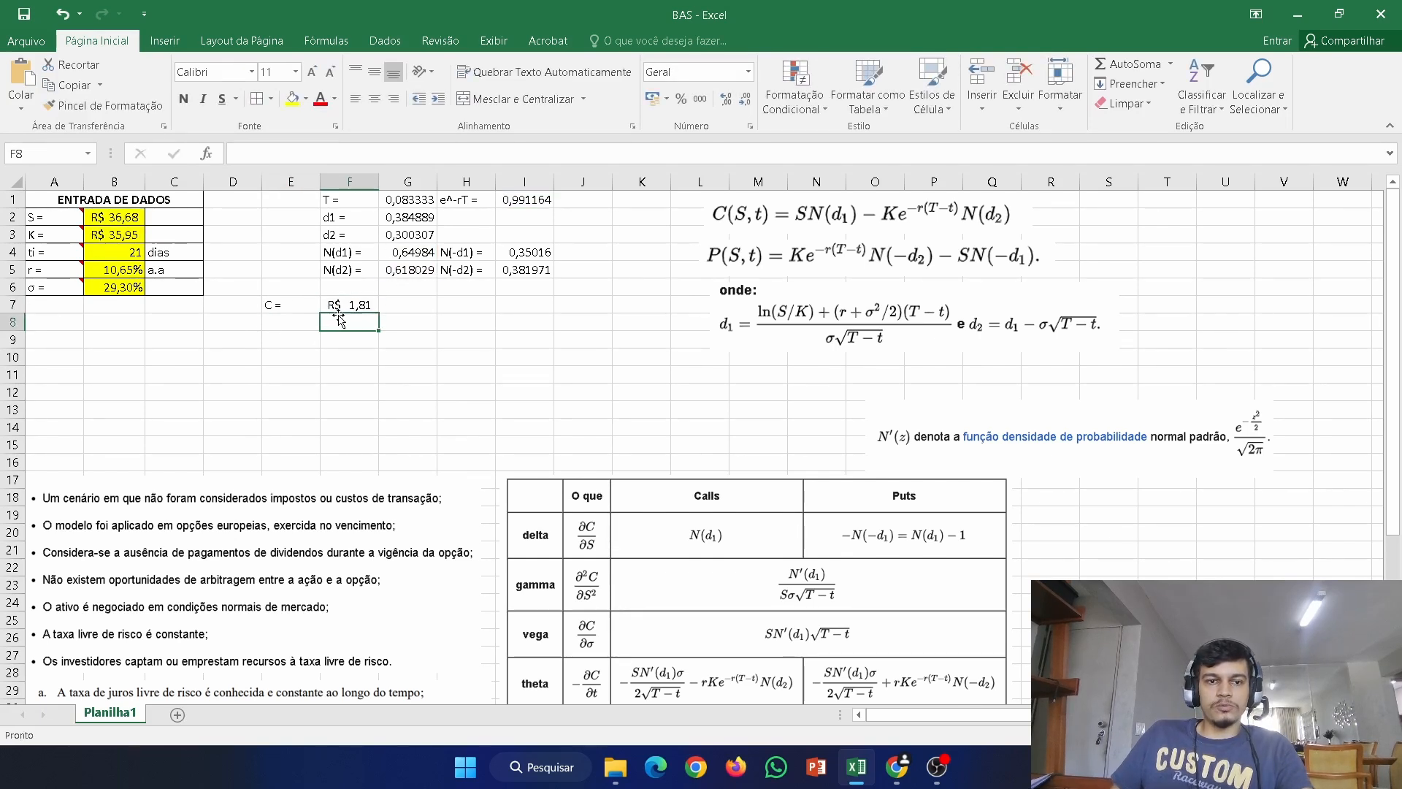
left_click(897, 768)
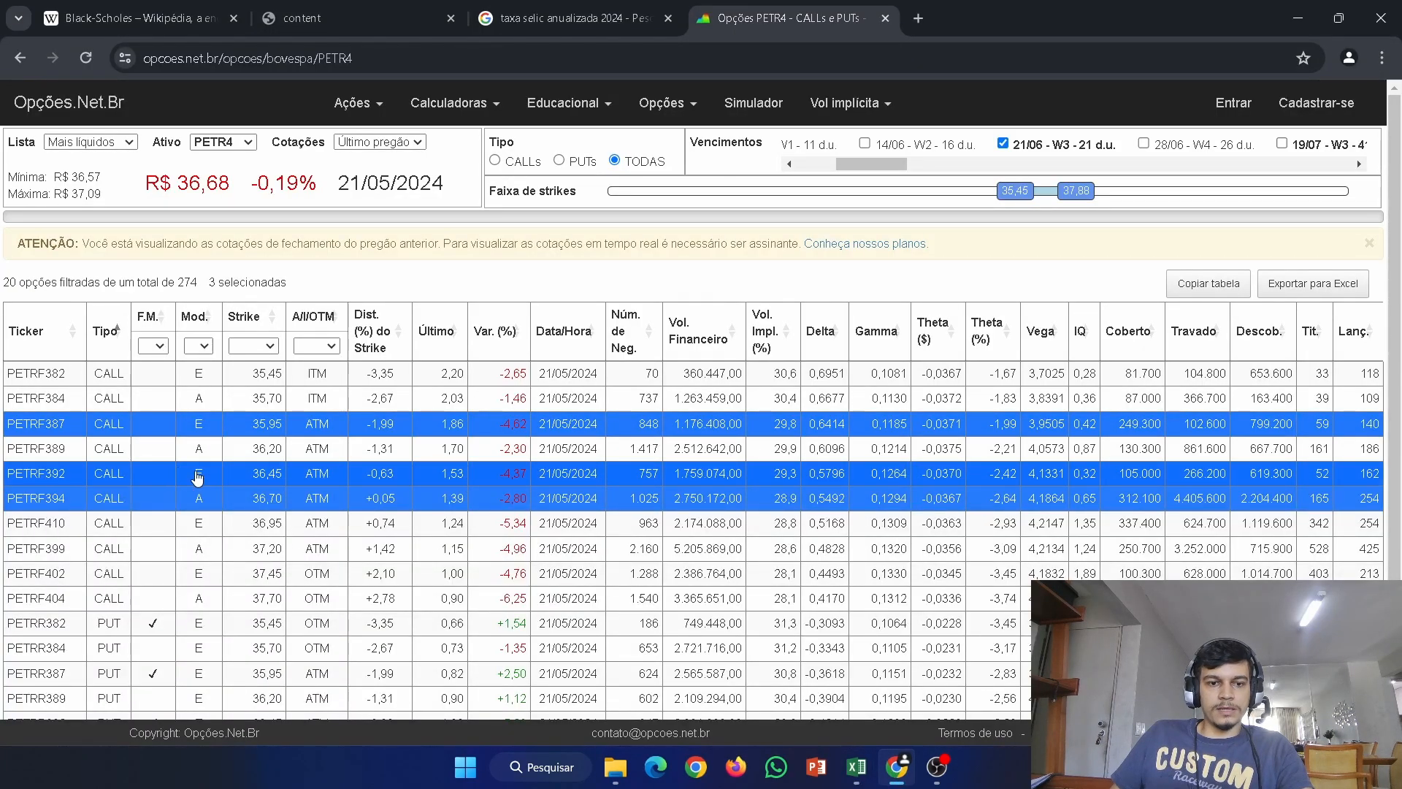
left_click(332, 482)
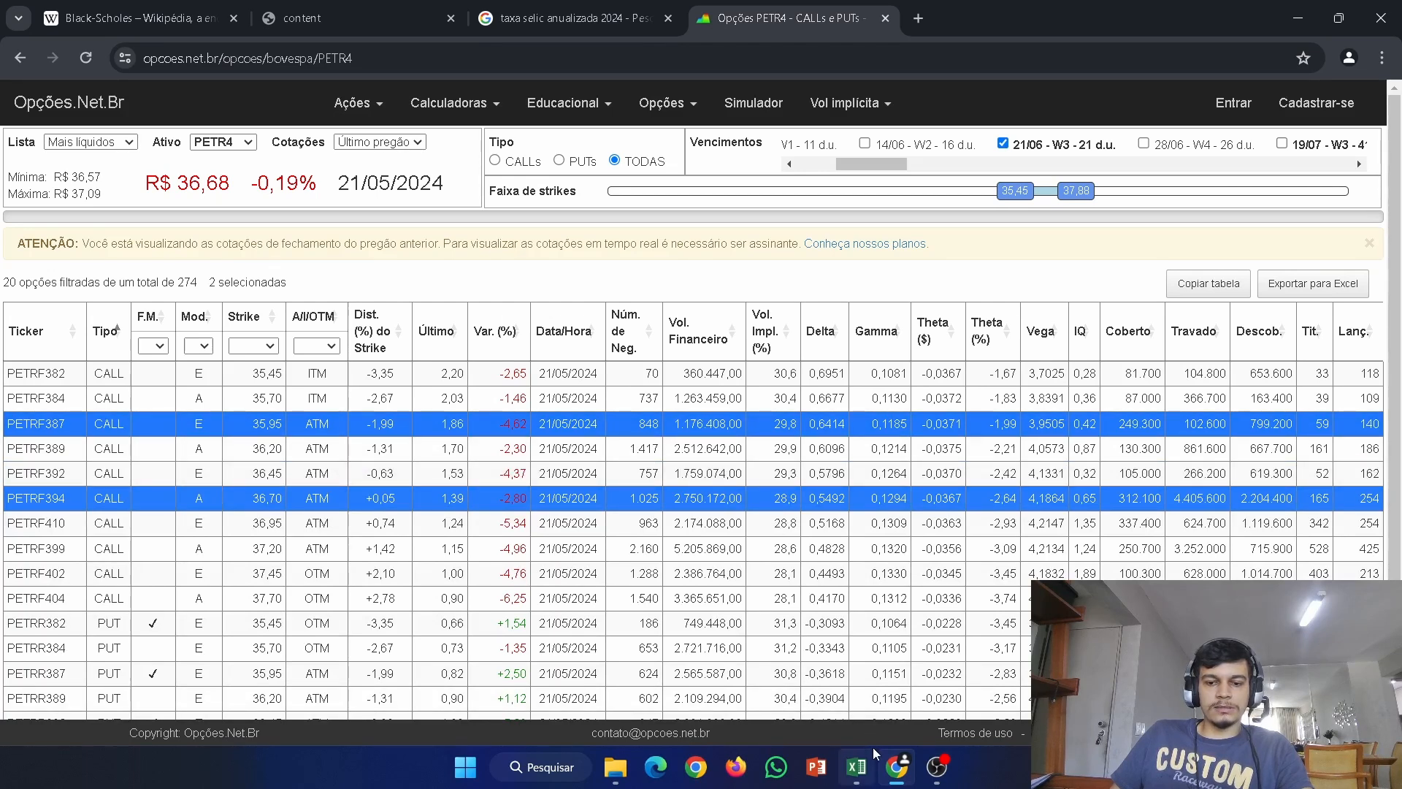
- Switch from the options page to the Excel workbook and enter the put price label "P =" in cell H7
left_click(896, 767)
left_click(896, 766)
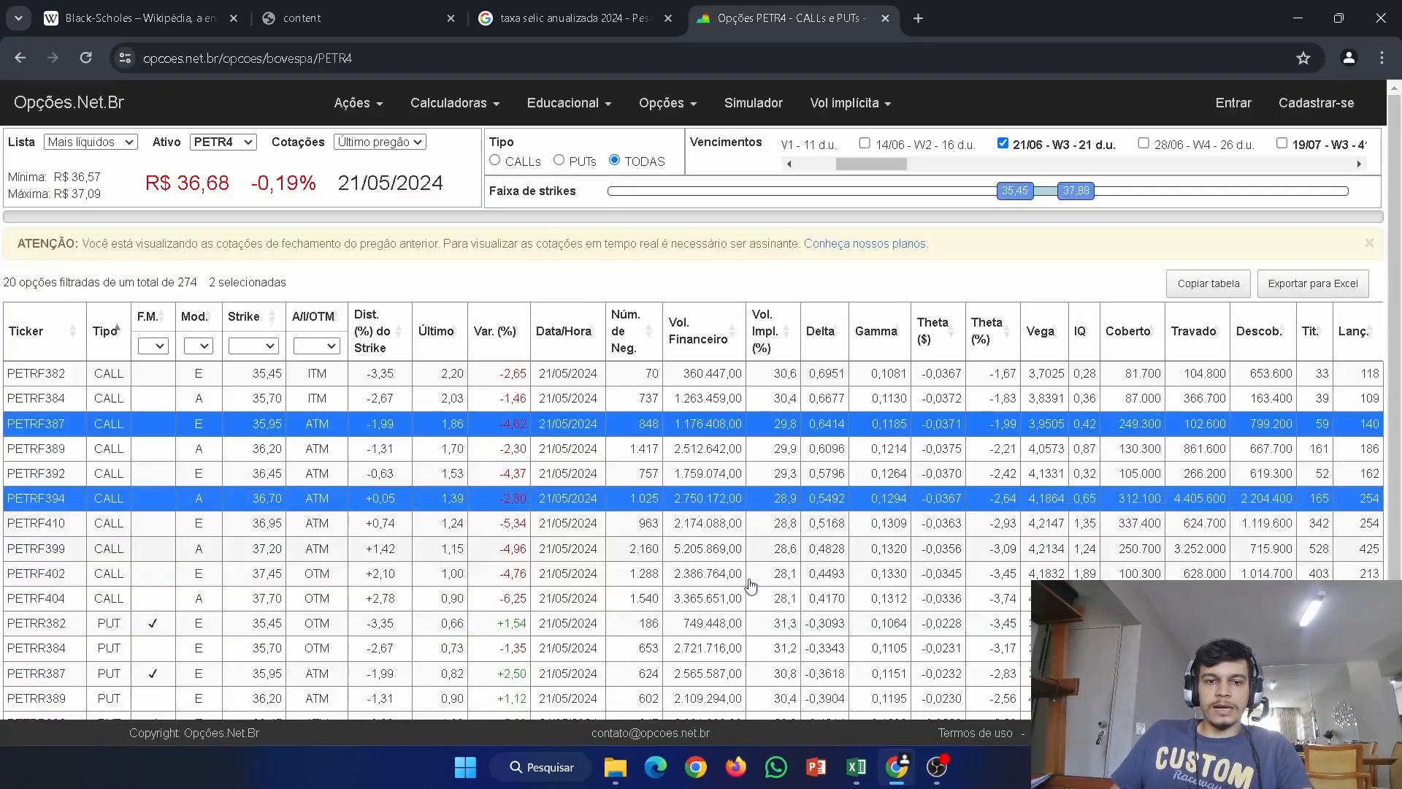
left_click(896, 766)
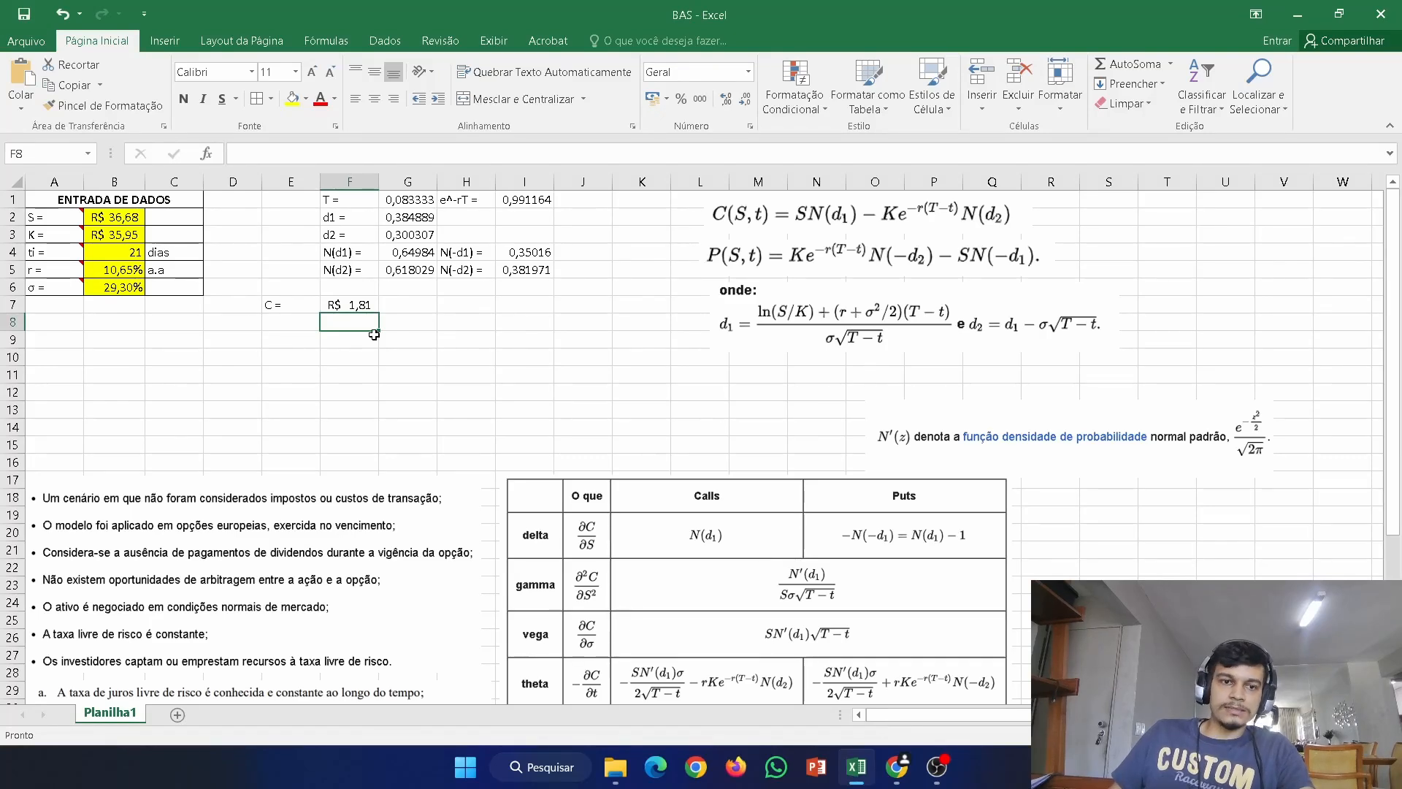
left_click(392, 308)
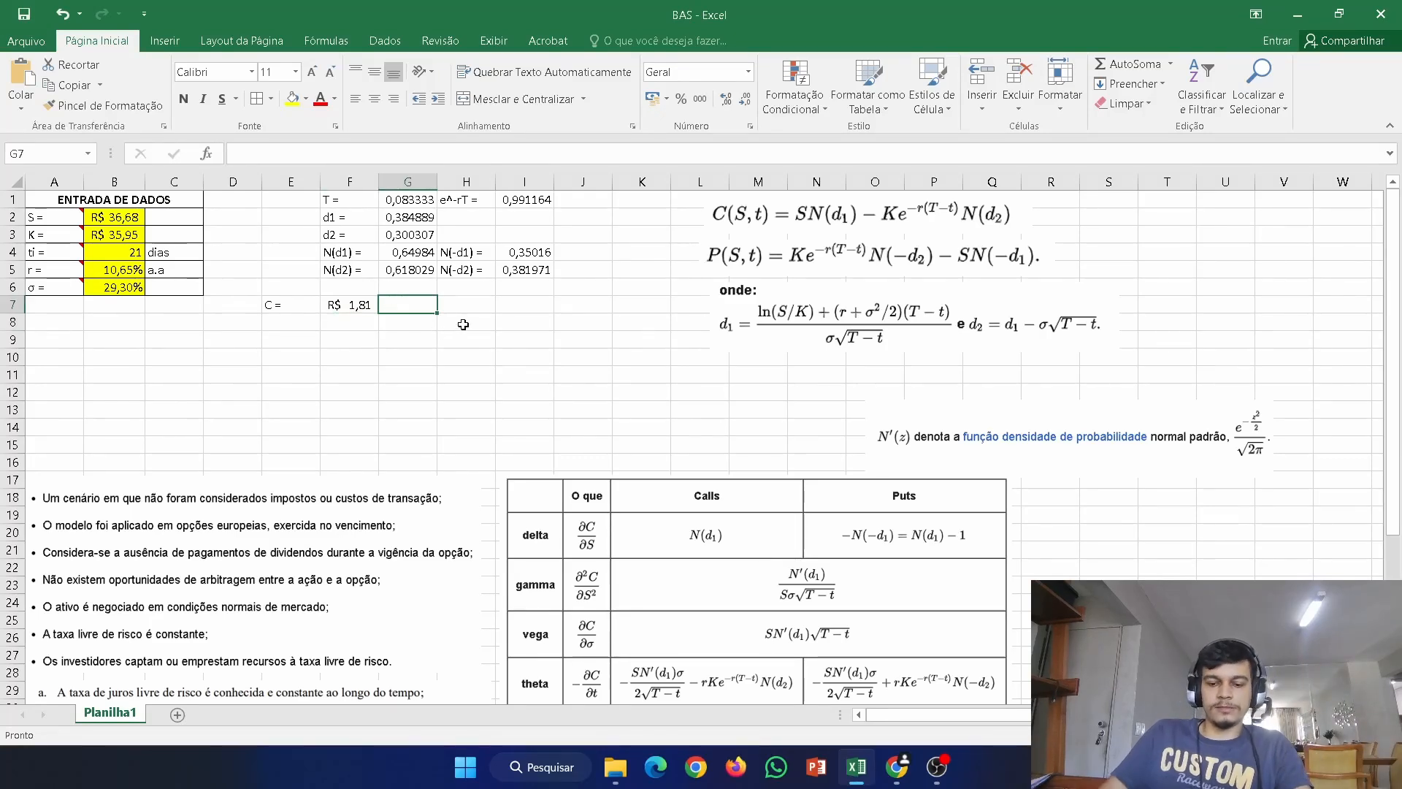
key("Right")
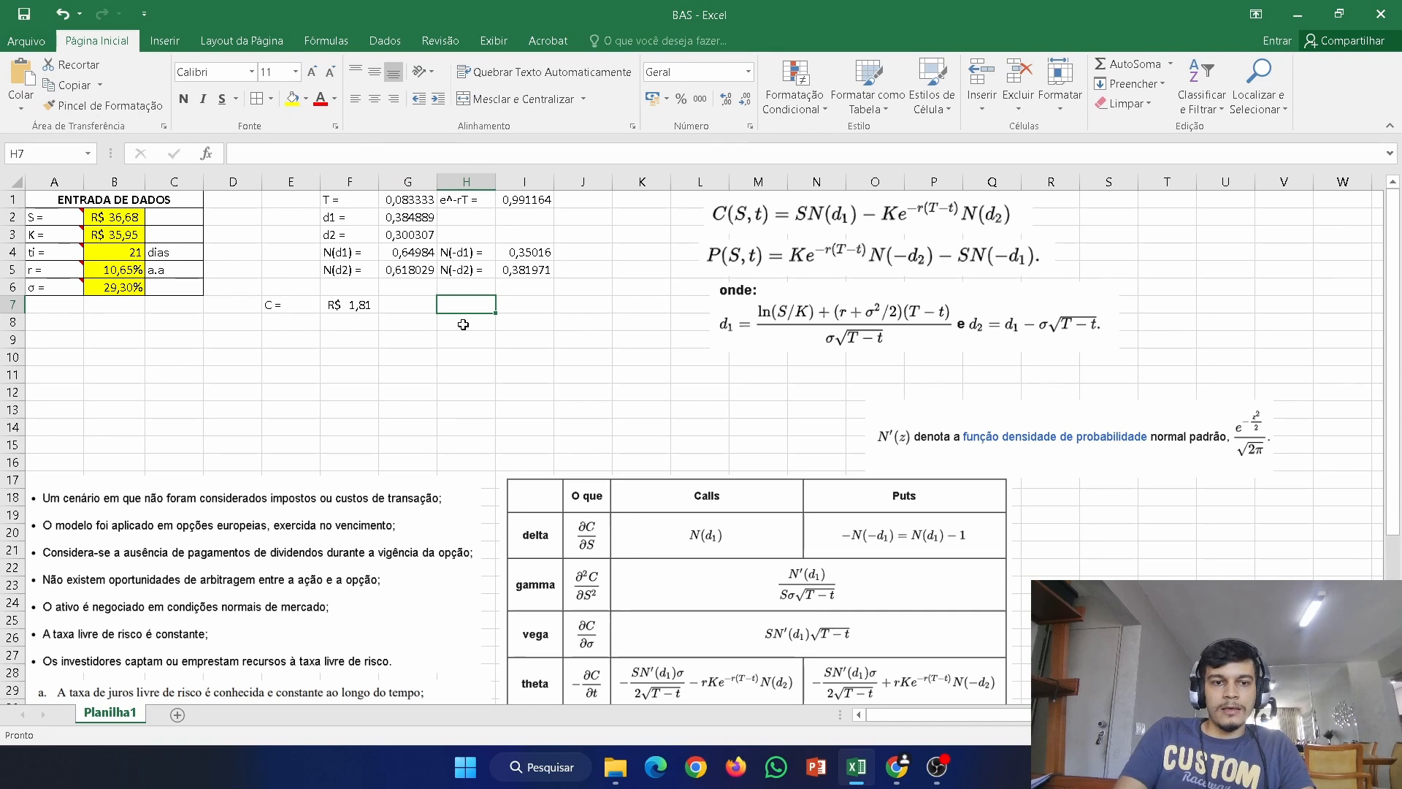
type("P =")
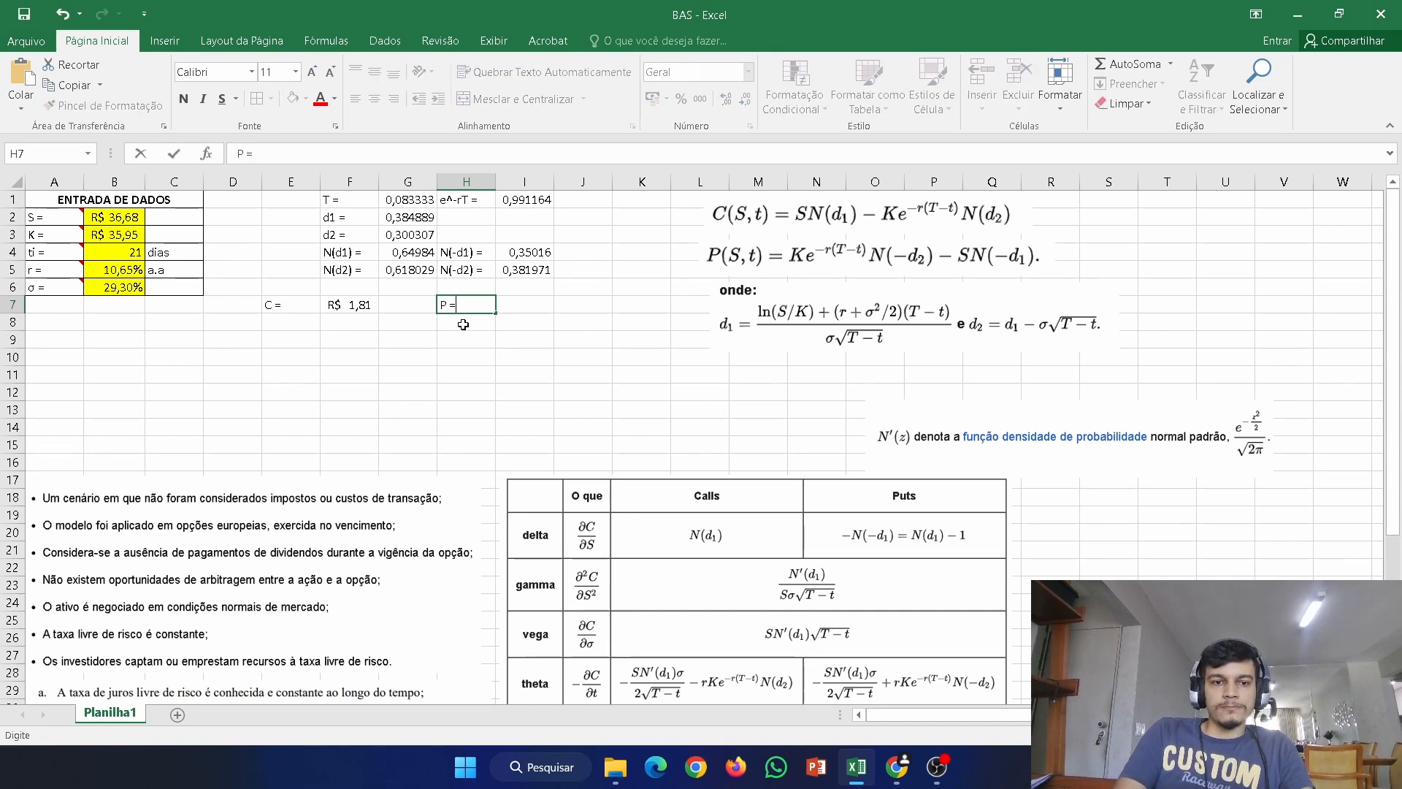
key("Return")
- Calculate the Black-Scholes put price in I7 with the formula =B3*I1*I5-B2*I4
left_click(508, 307)
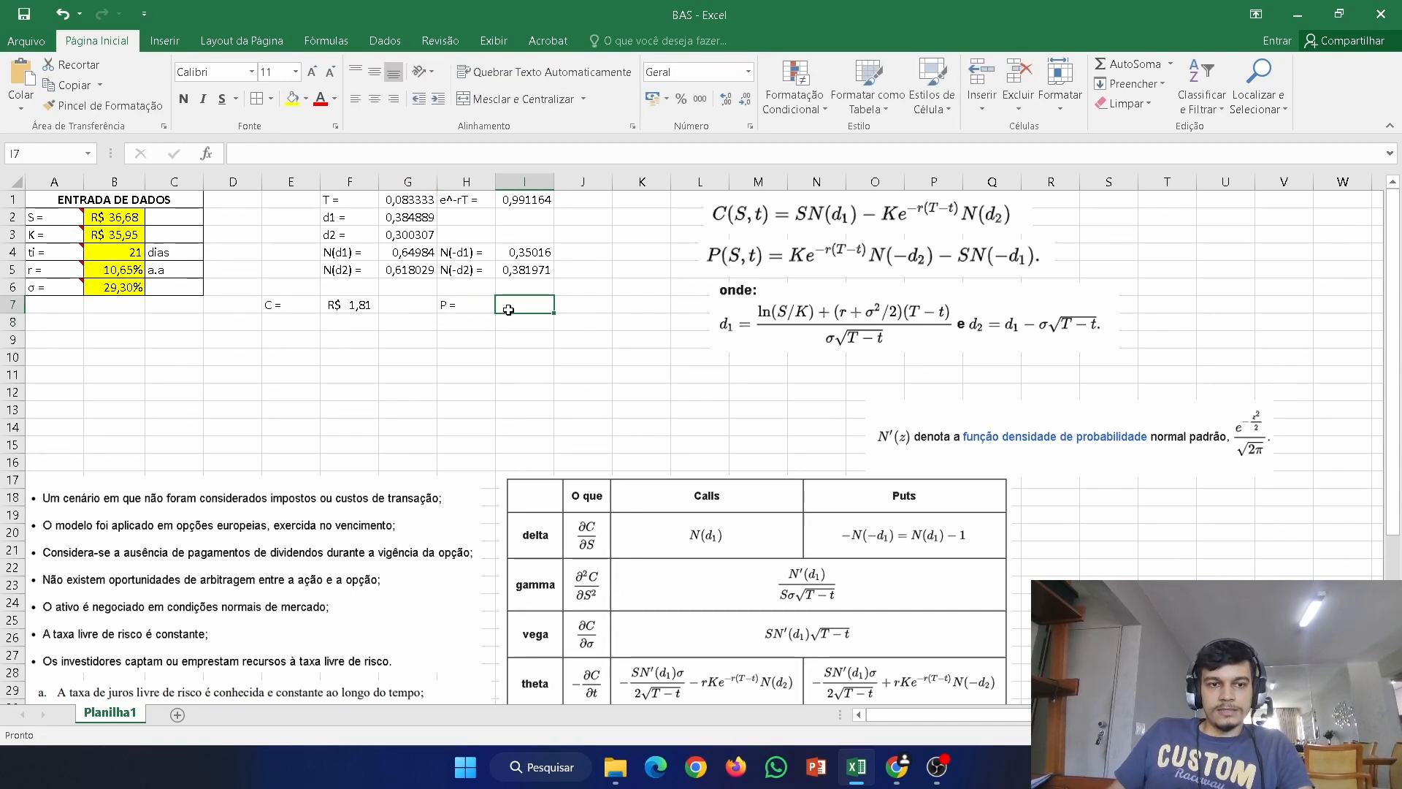
type("=")
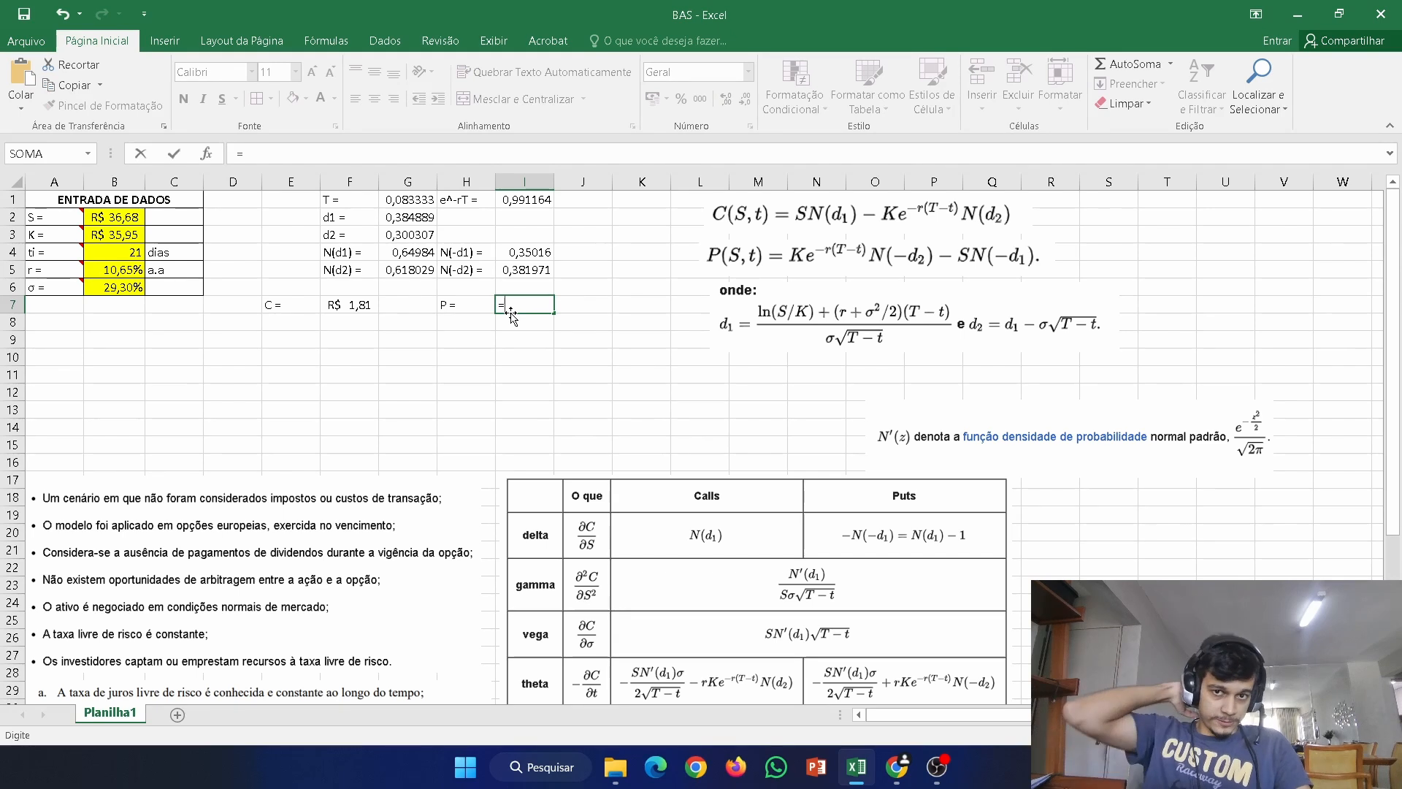
left_click(134, 236)
type("*")
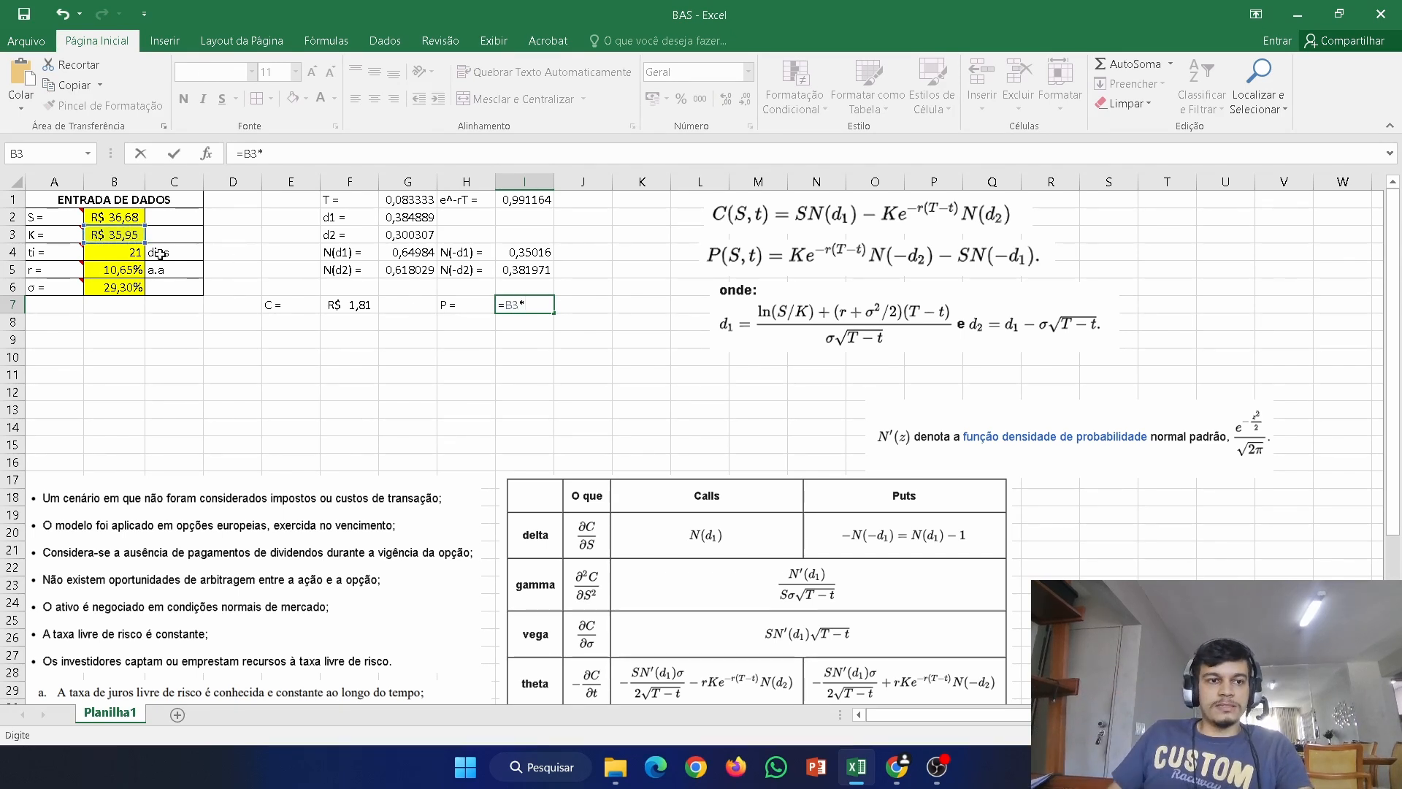
left_click(524, 199)
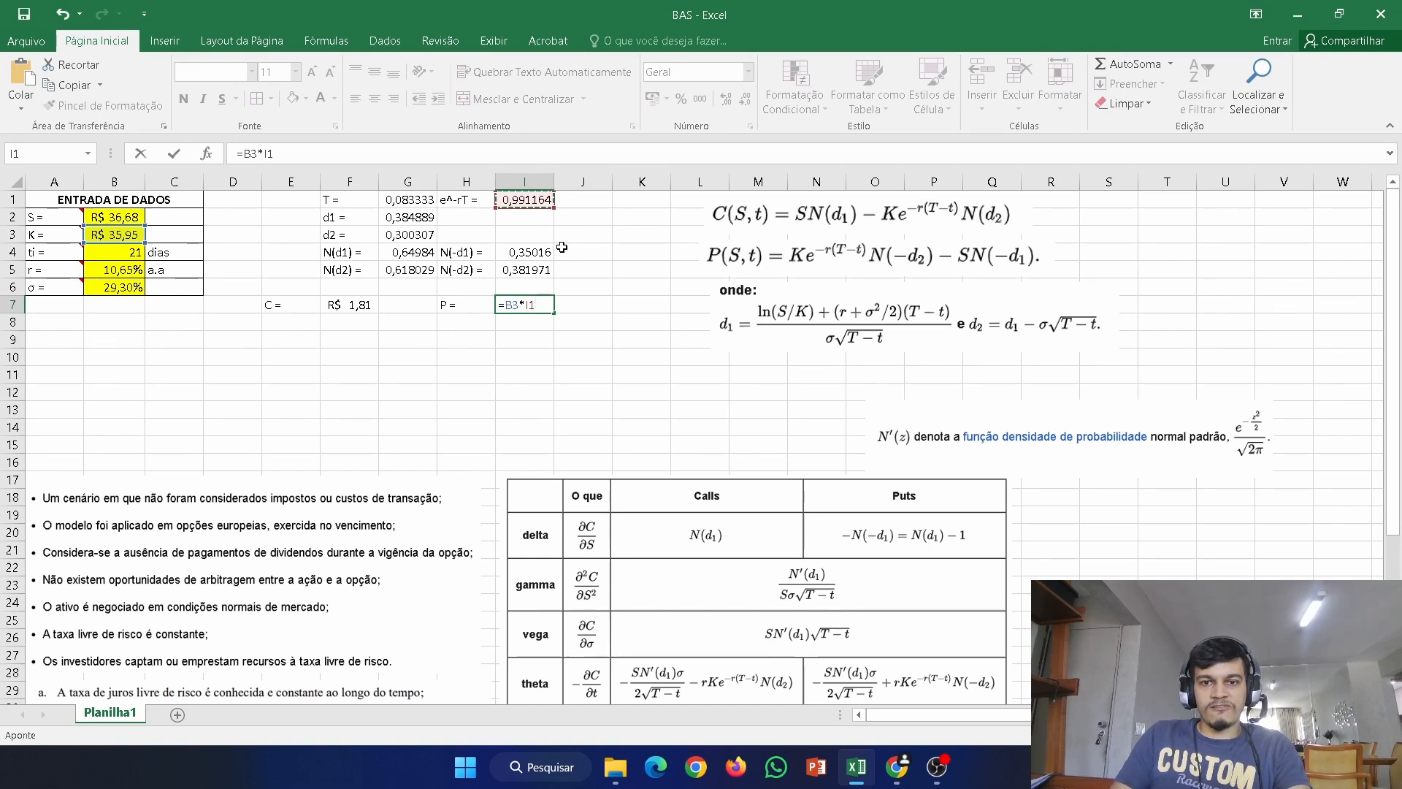
type("*")
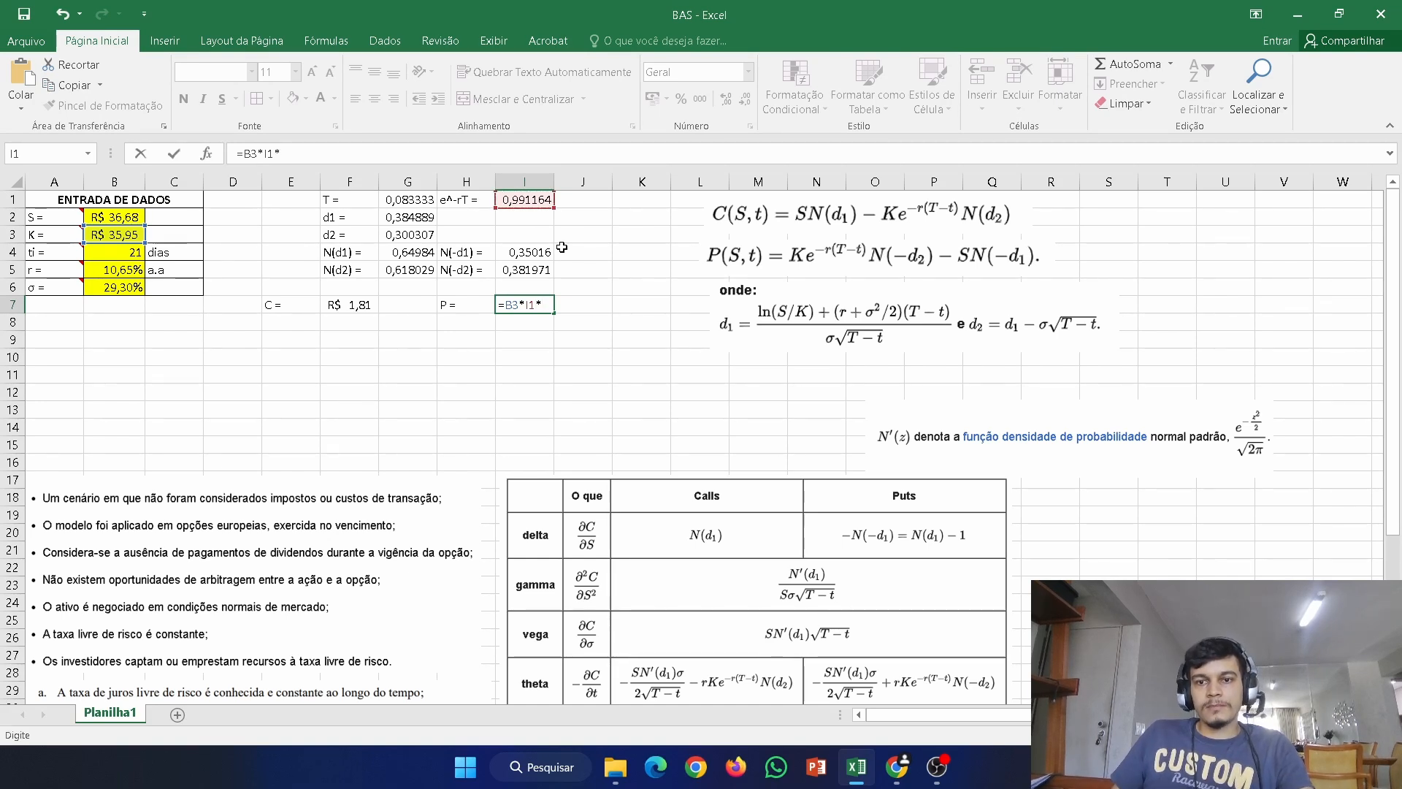
left_click(526, 270)
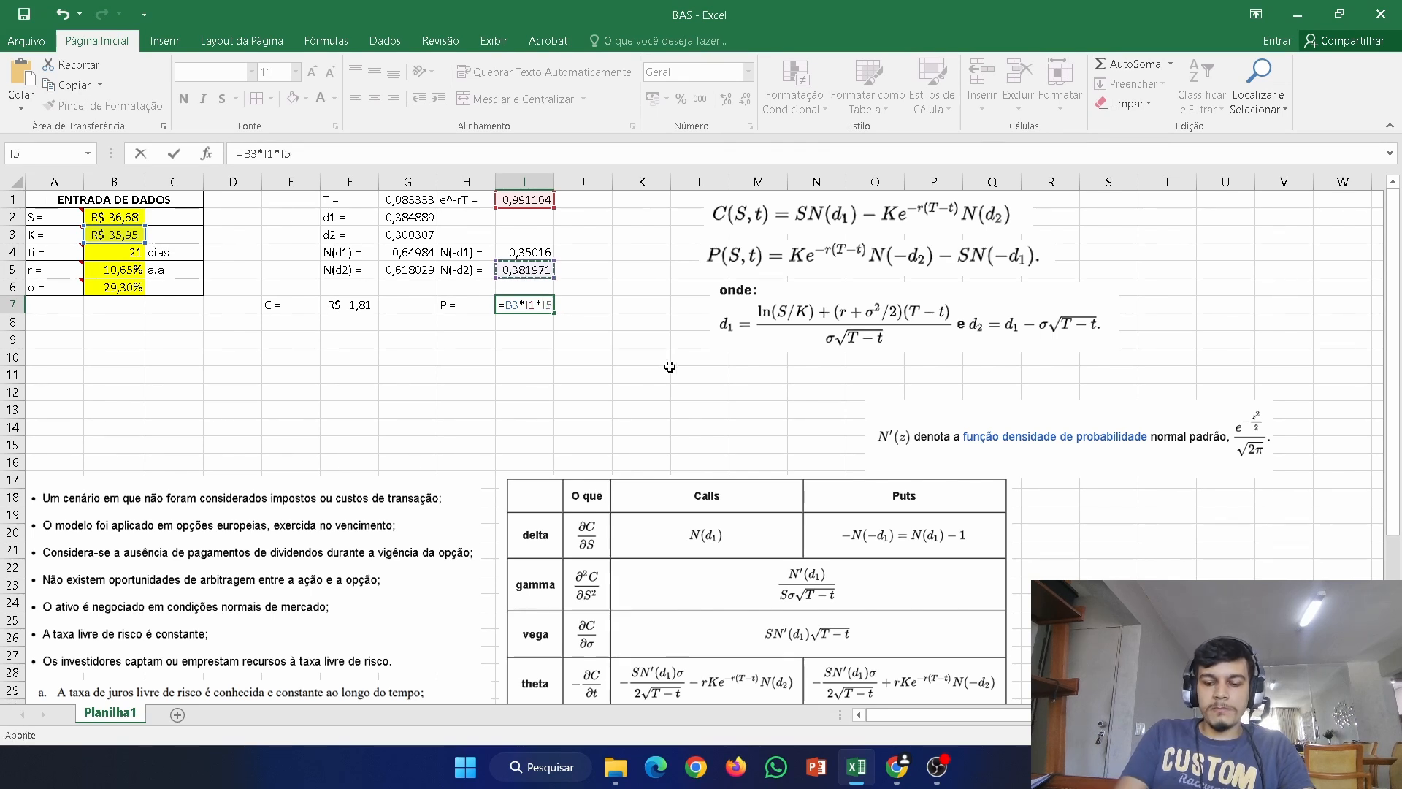
type("-")
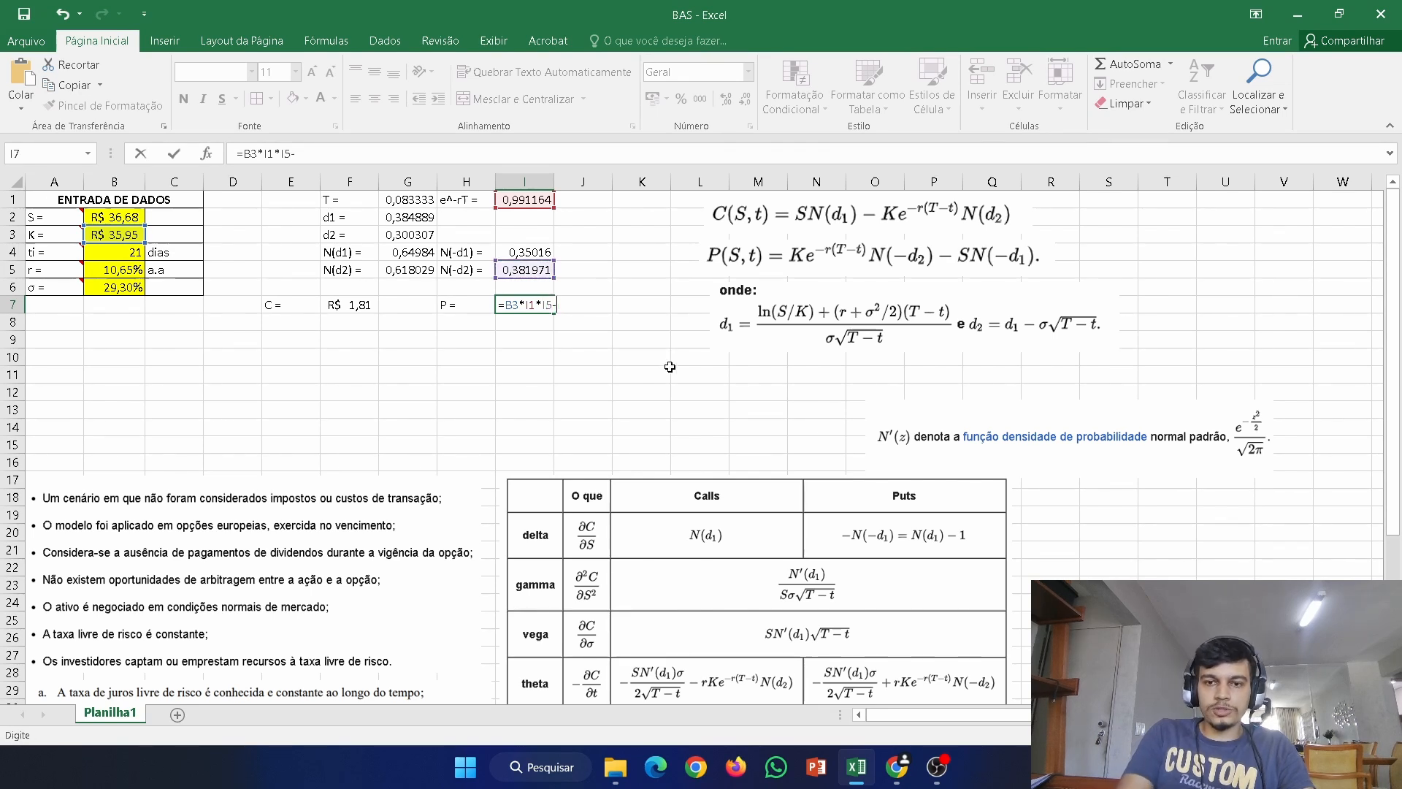
left_click(133, 215)
type("*")
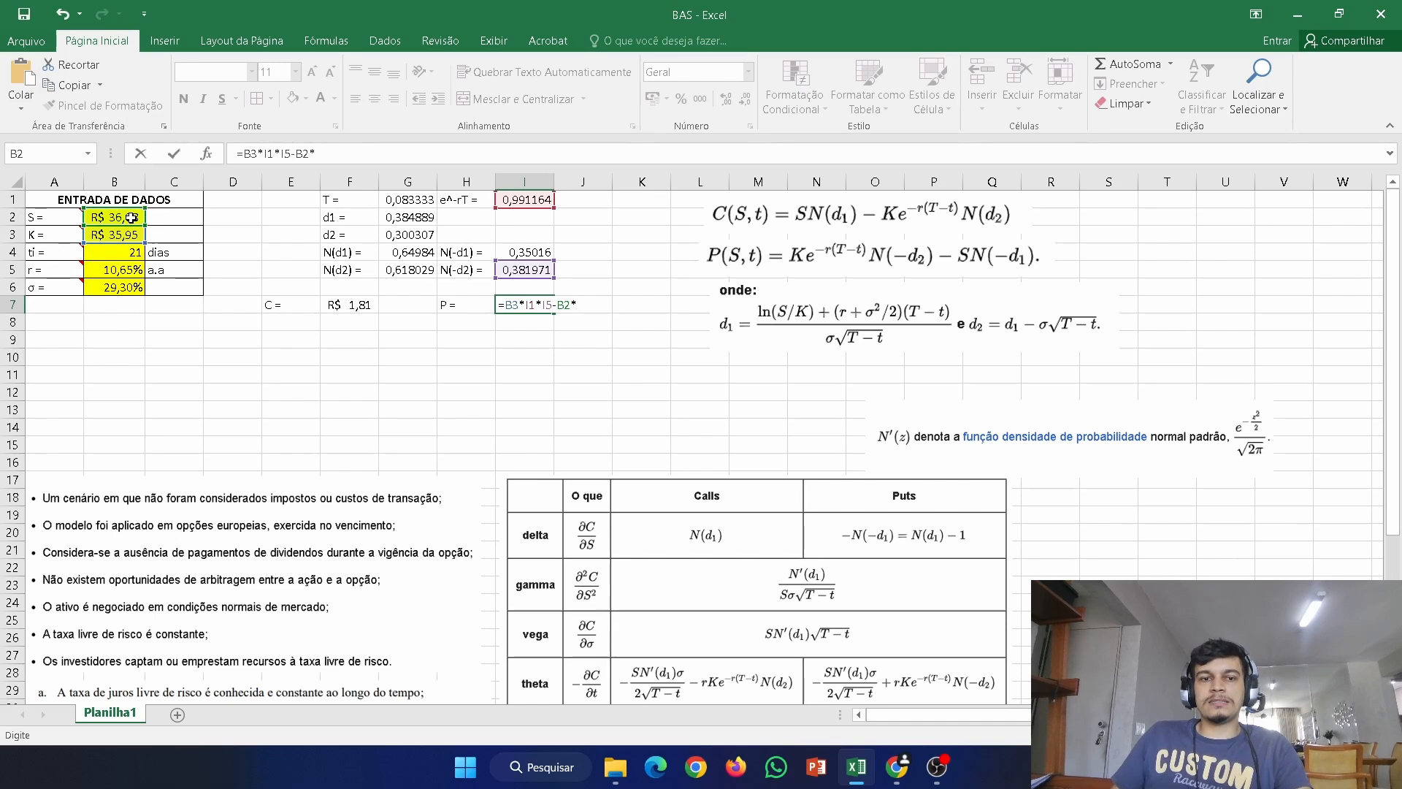
left_click(518, 254)
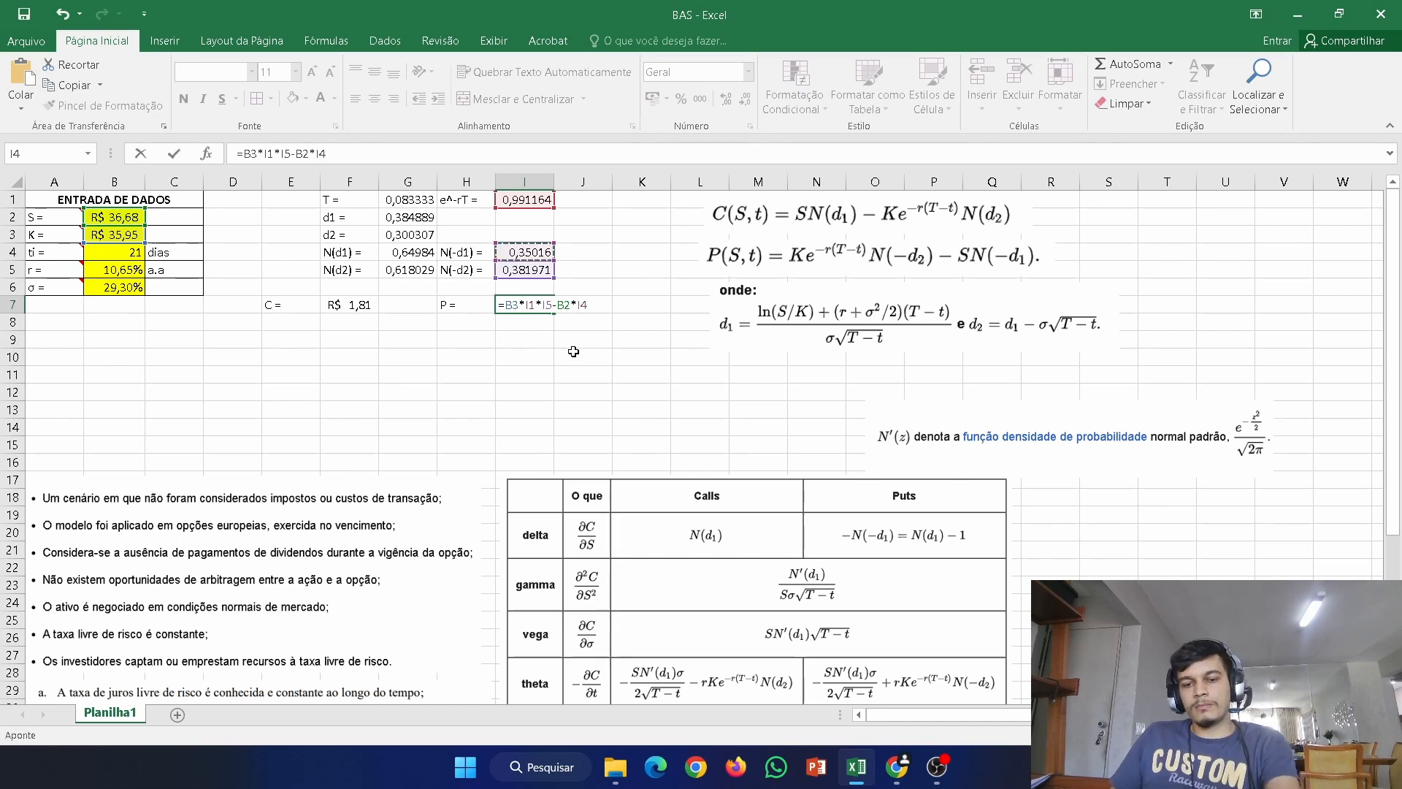
key("Return")
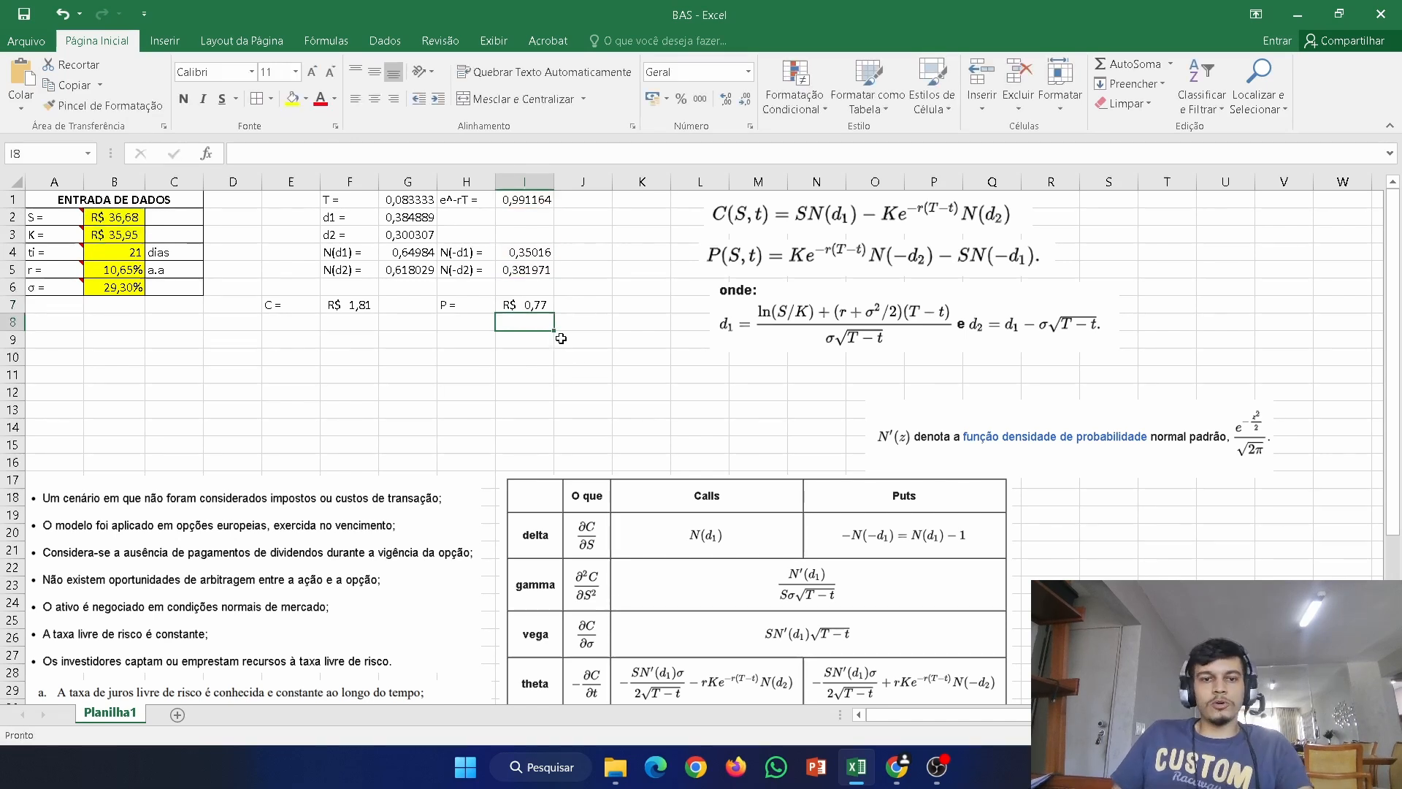
- Compare the calculated prices with the PETR4 quotes in Chrome, highlighting the PETRR382 put row, and return to Excel
left_click(912, 769)
scroll(248, 409, "down", 2)
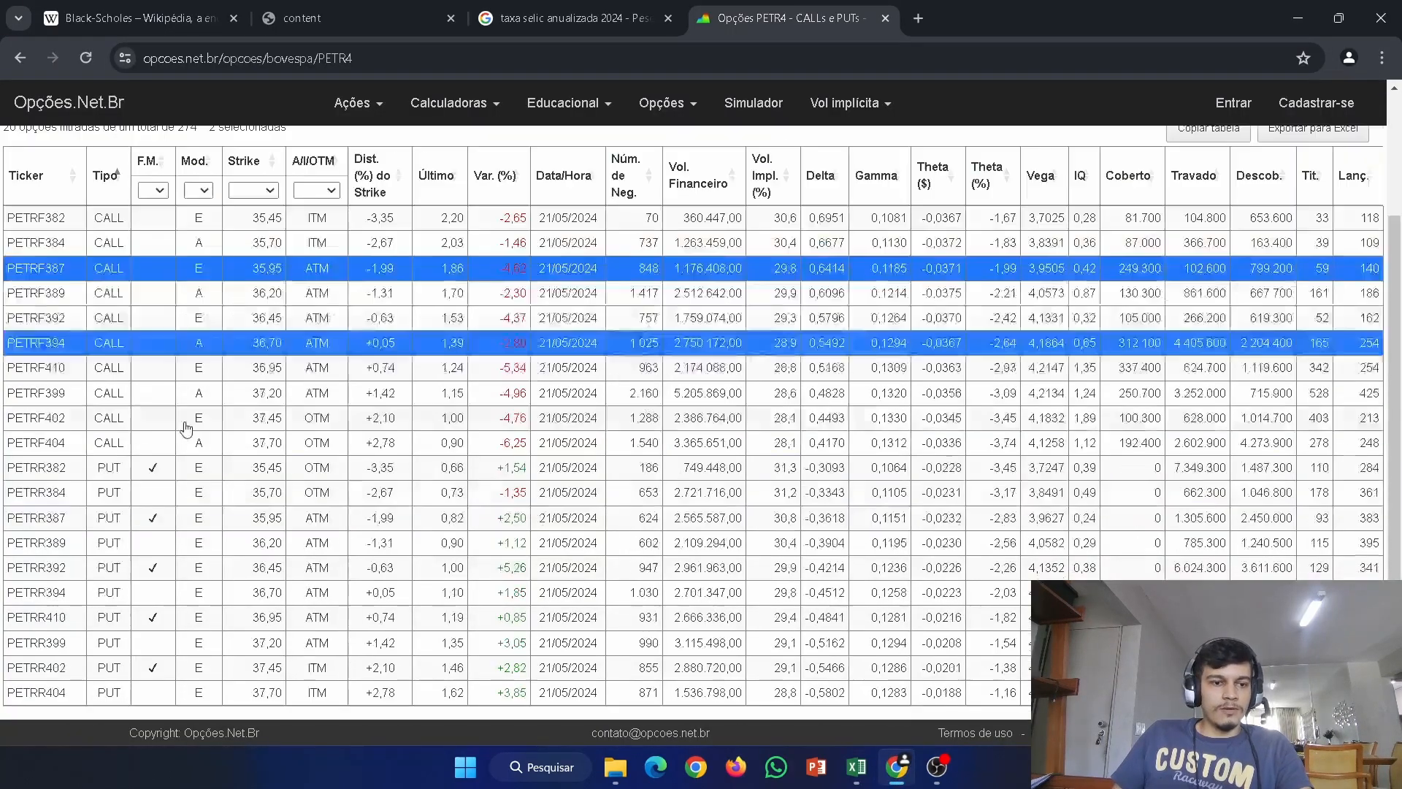
left_click(216, 482)
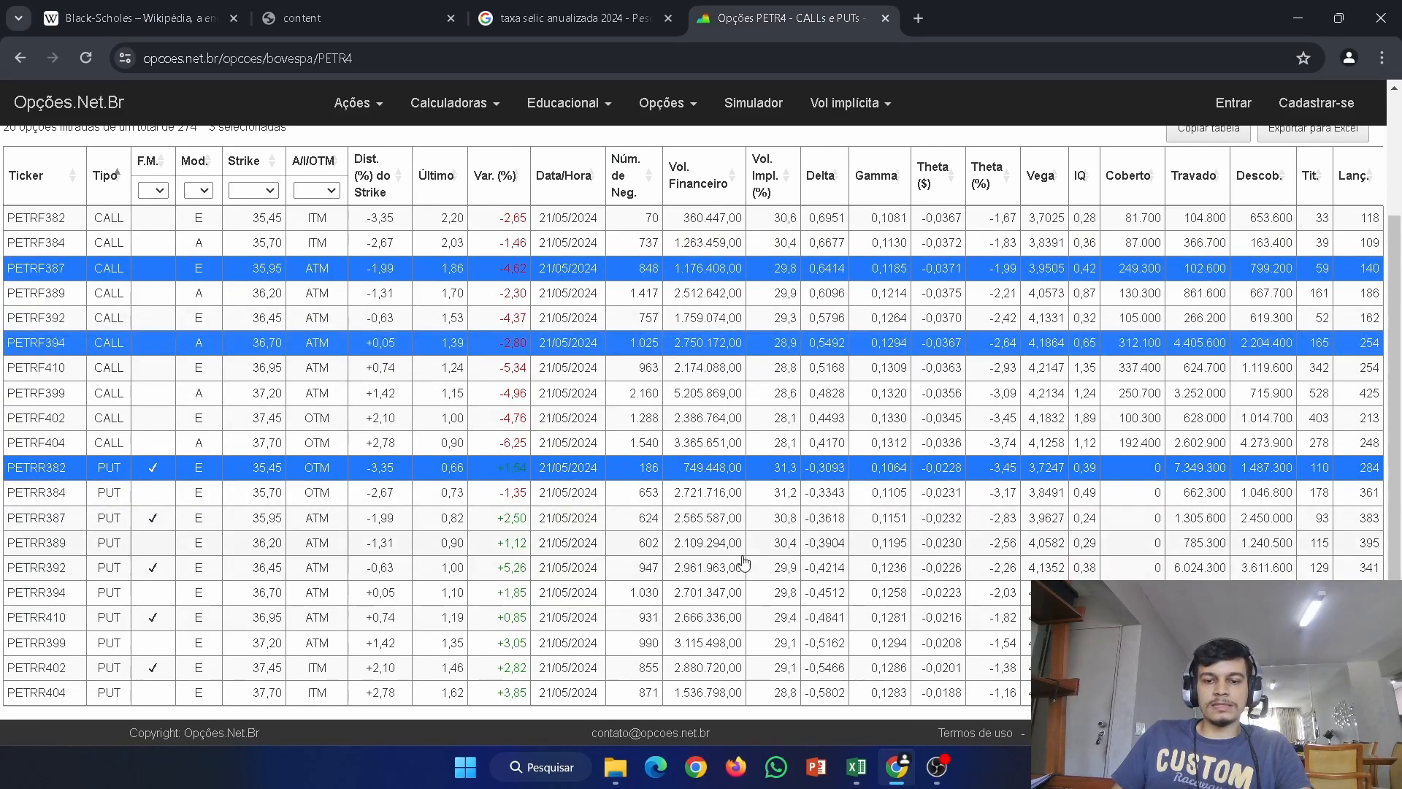
left_click(856, 766)
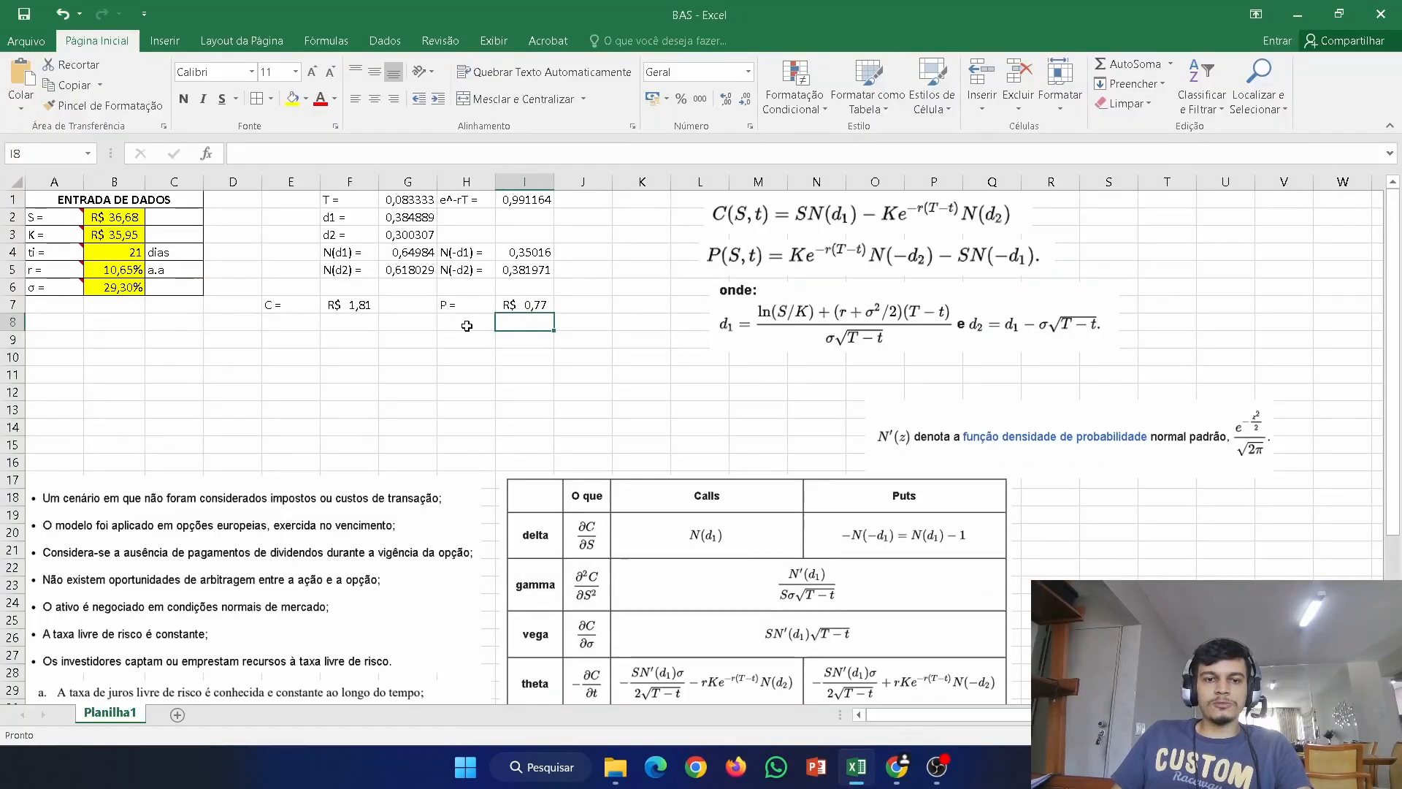
left_click(292, 335)
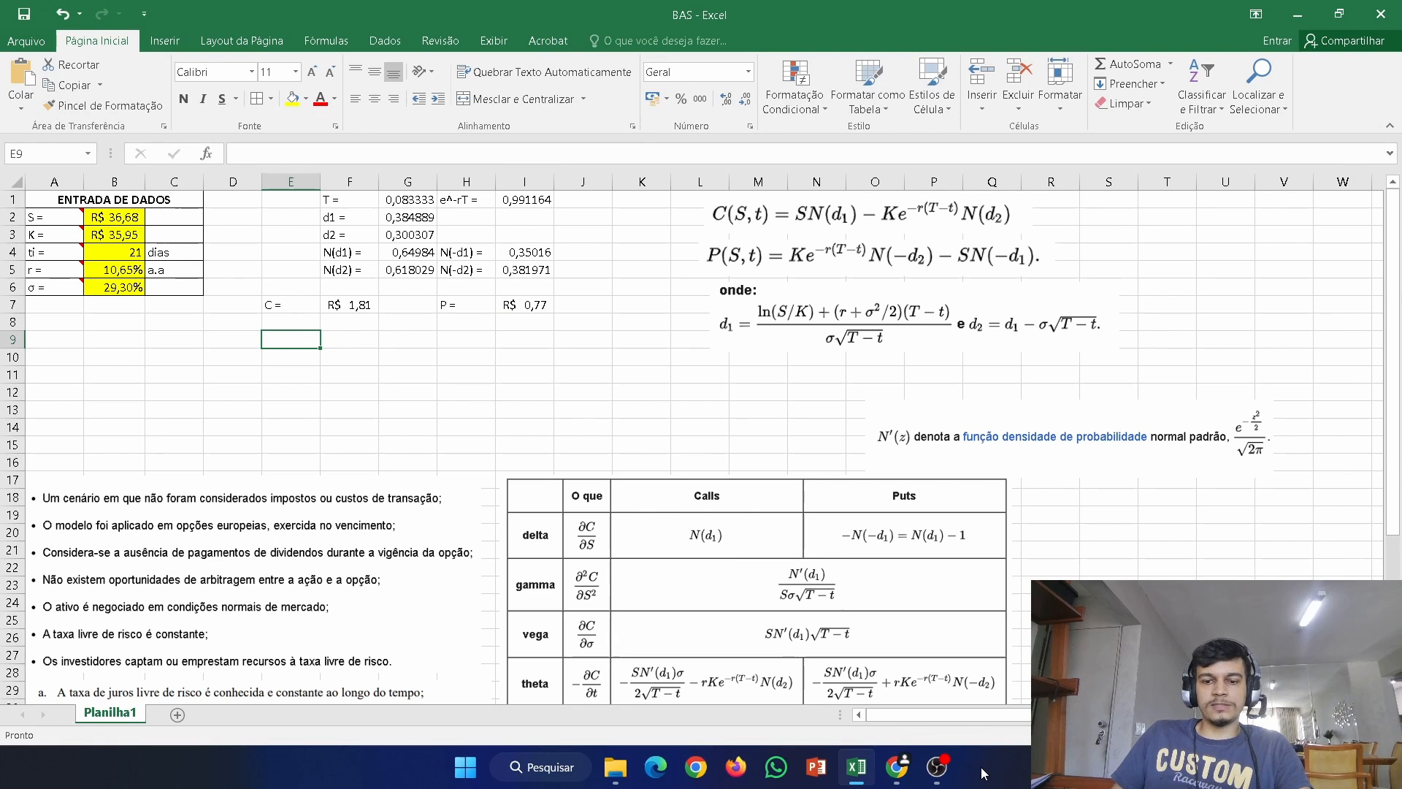
left_click(898, 768)
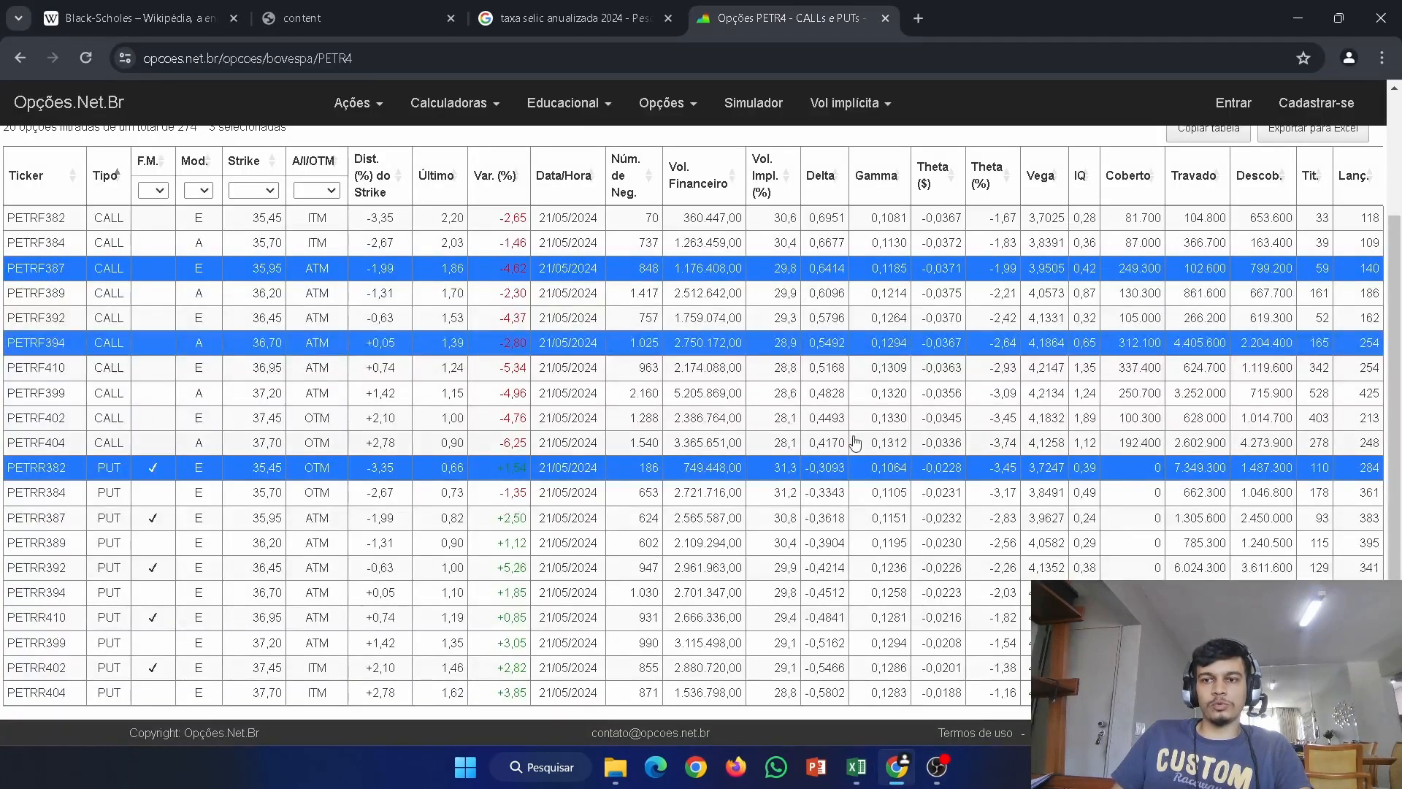
left_click(856, 767)
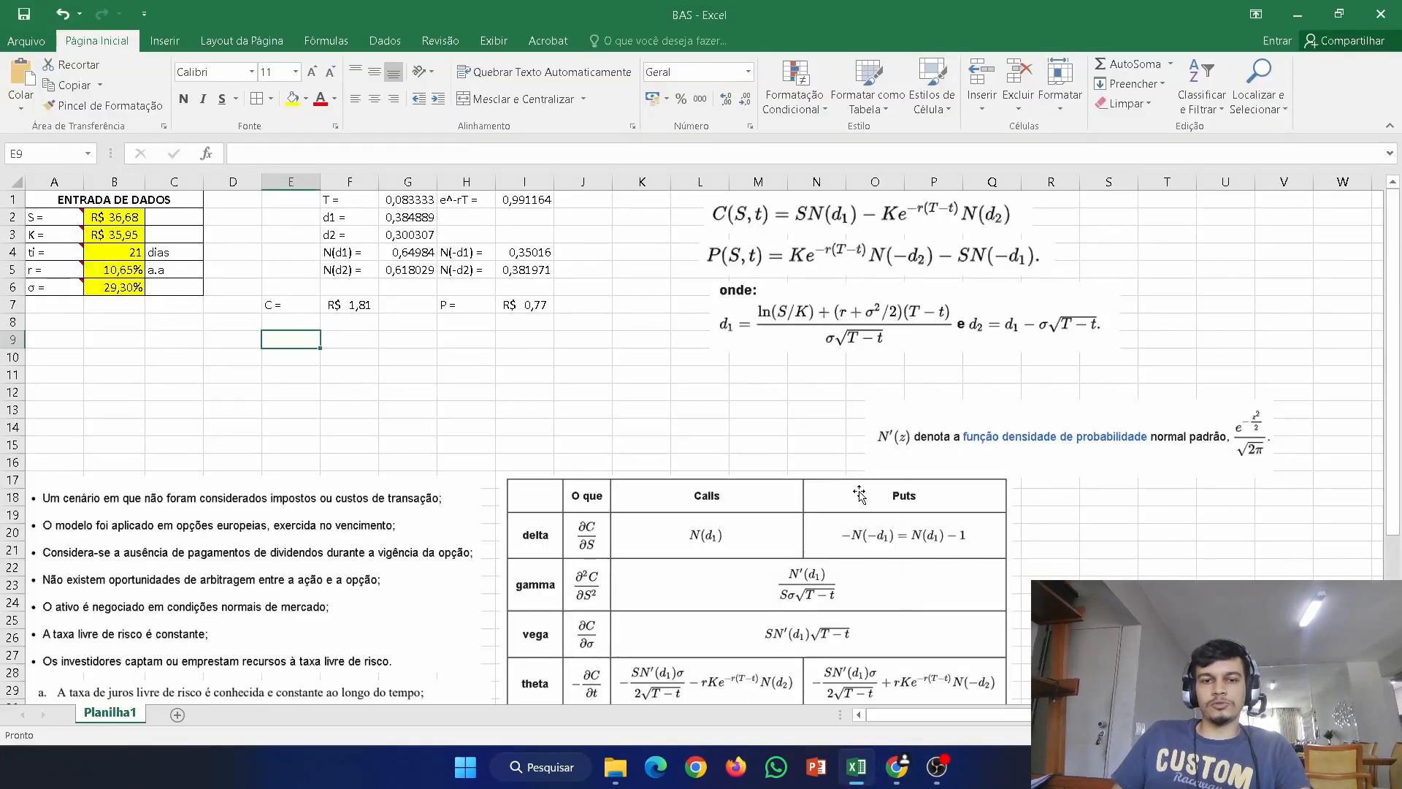
- Move the call and put price labels and values from E7:I7 down one row to E8:I8
key("Up")
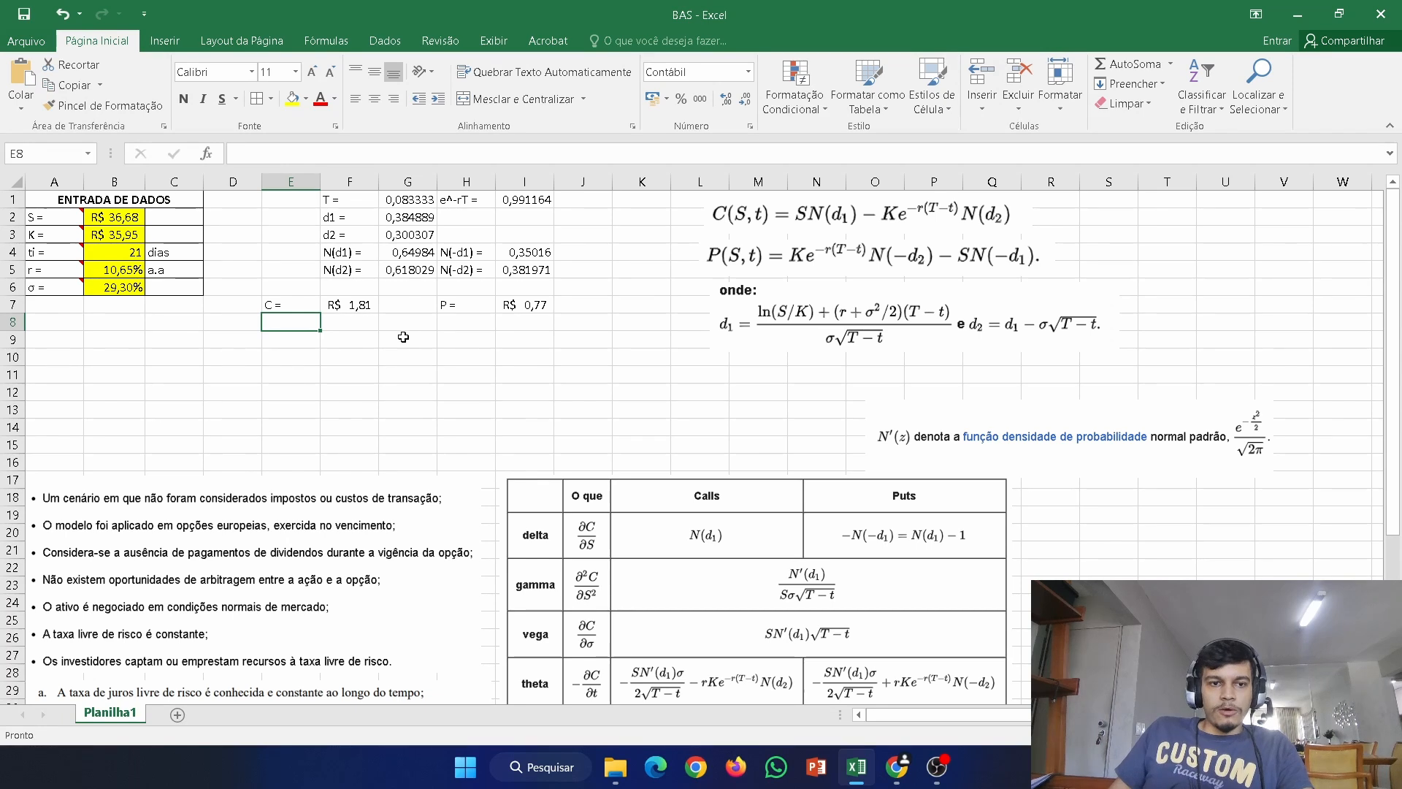
left_click_drag(299, 307, 504, 318)
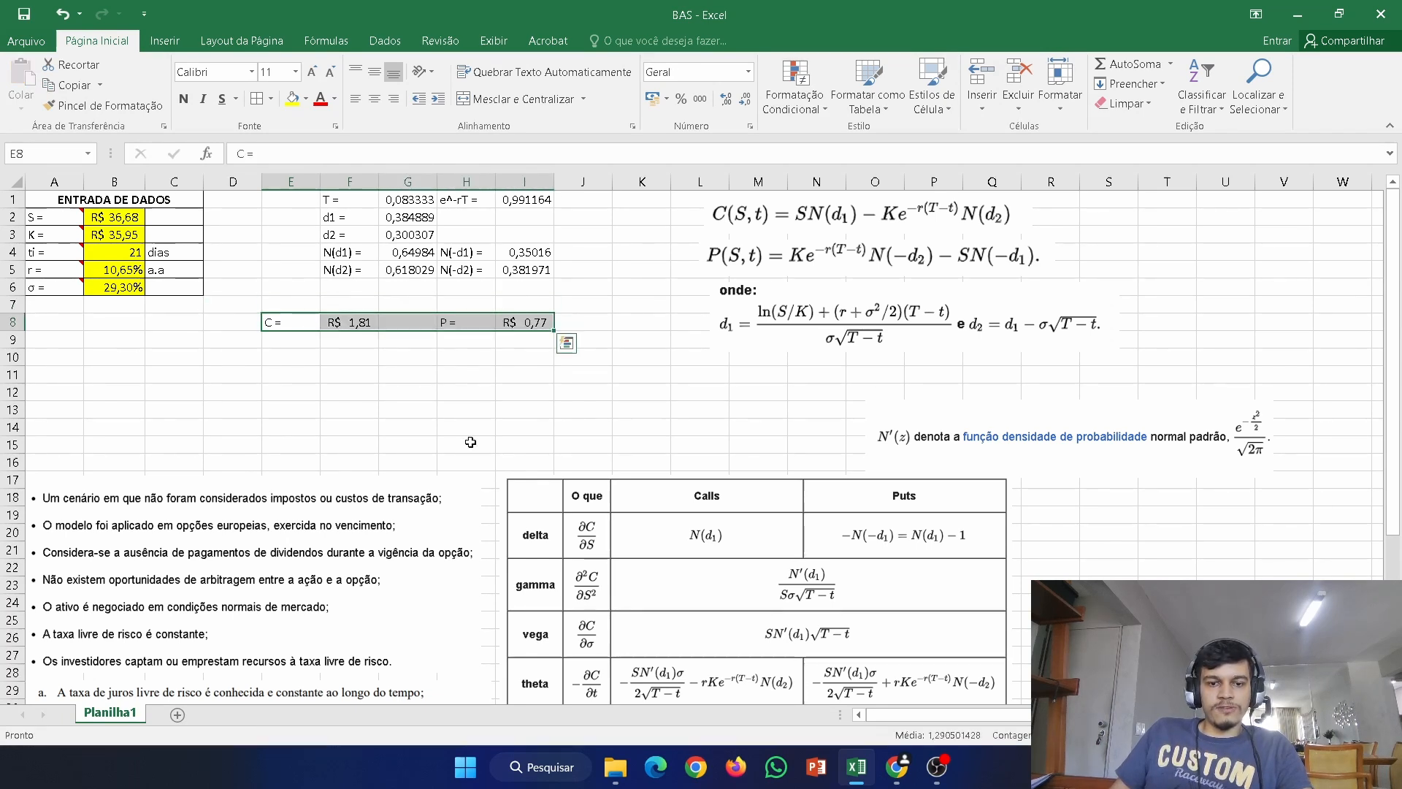
left_click(499, 431)
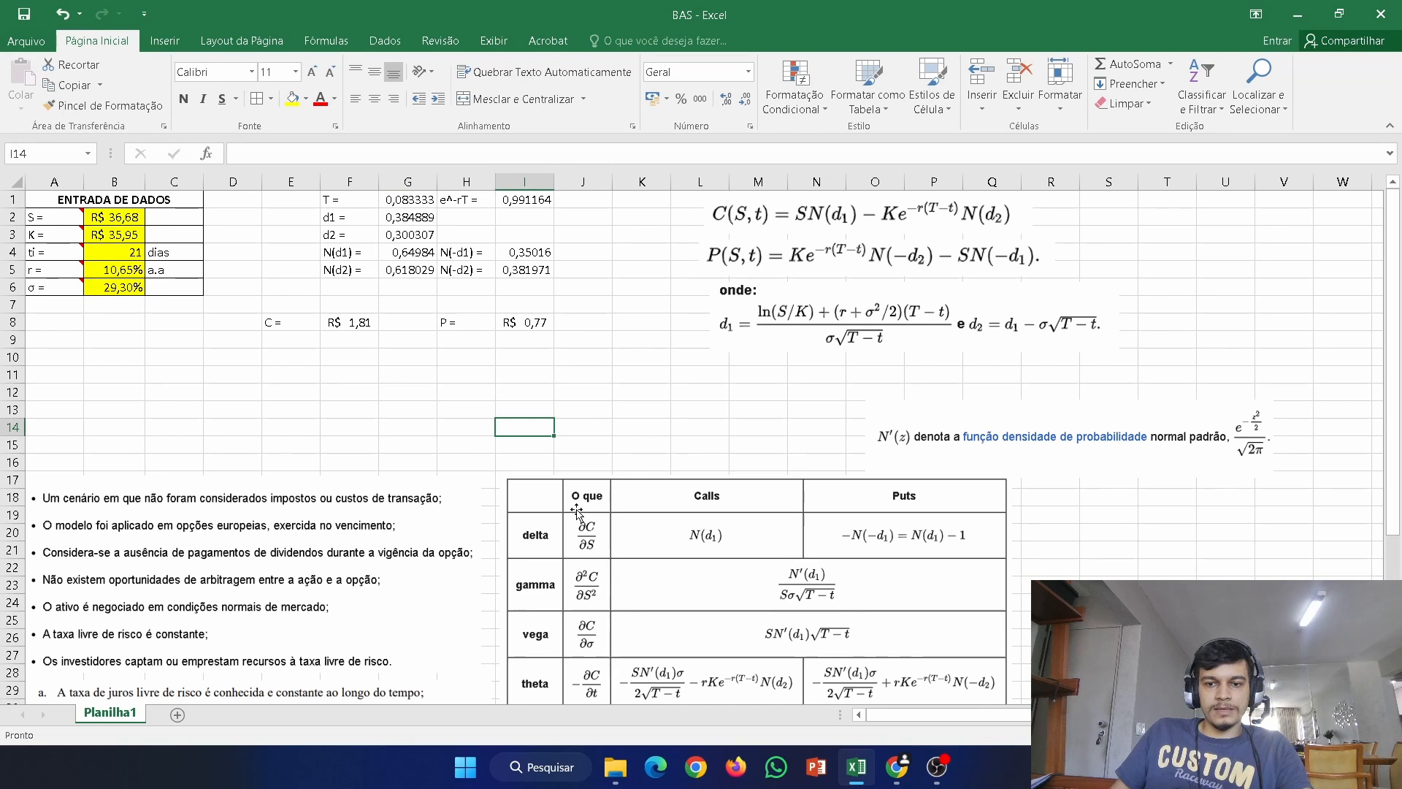
- Enter the normal density label "N'(d1) =" in cell F6
left_click(351, 291)
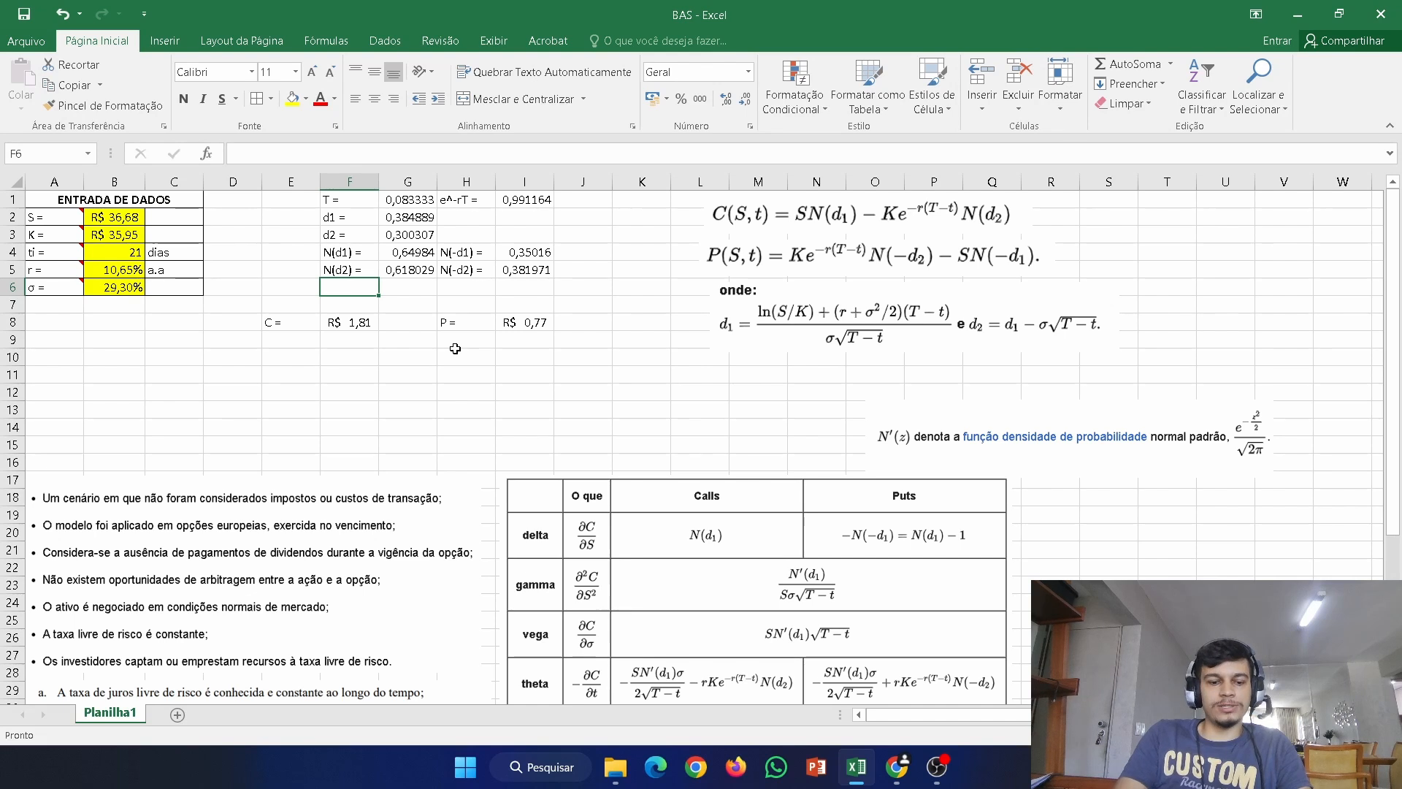
type("N")
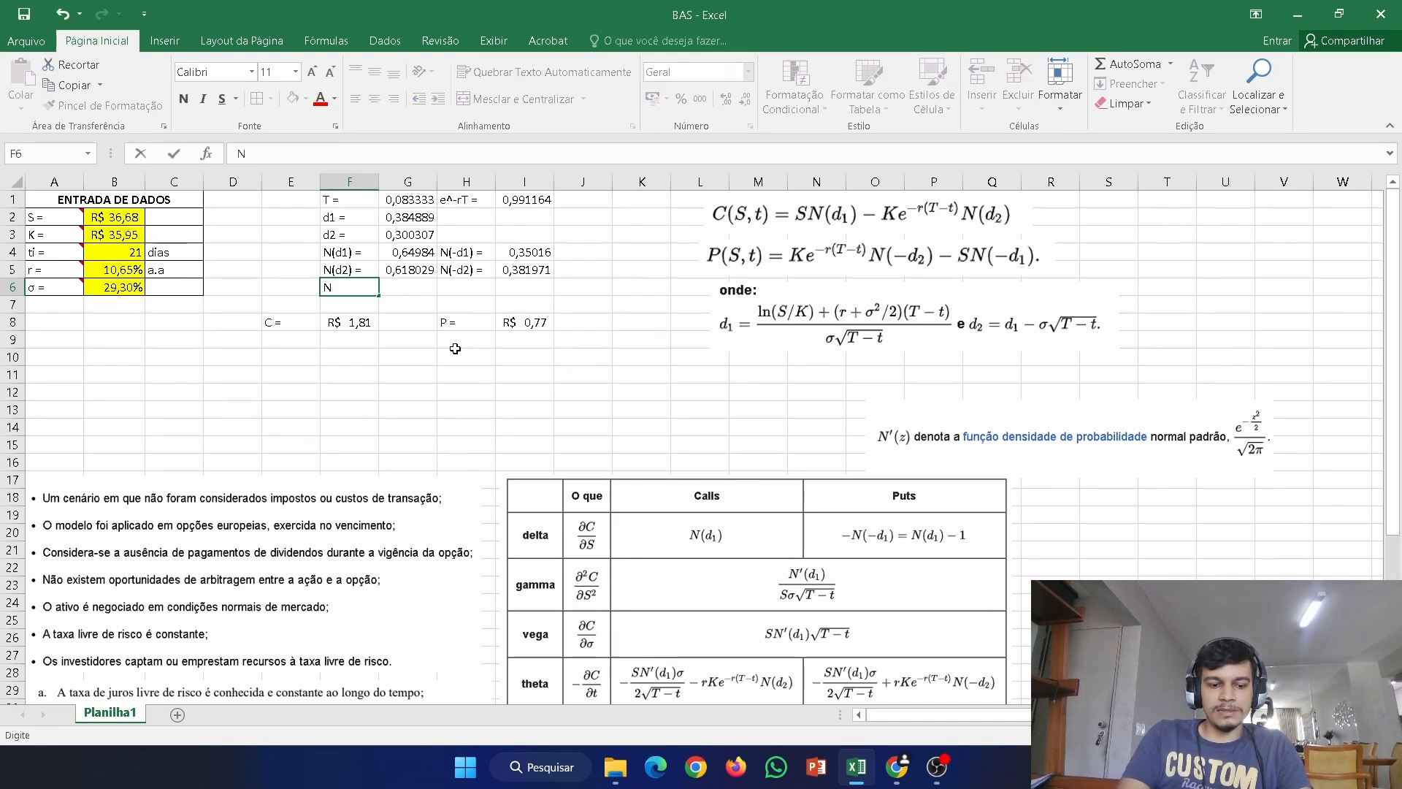
type("'")
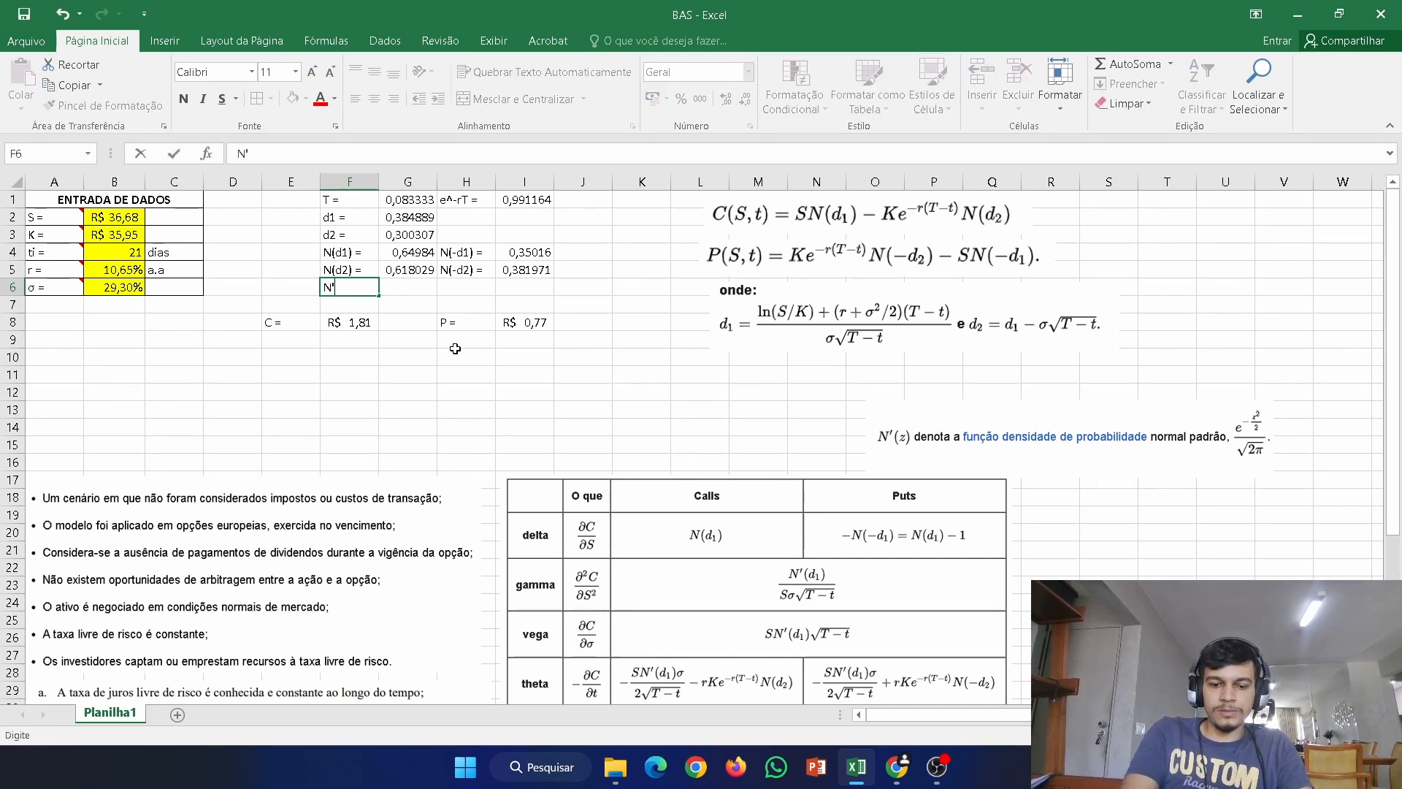
type("(d1)")
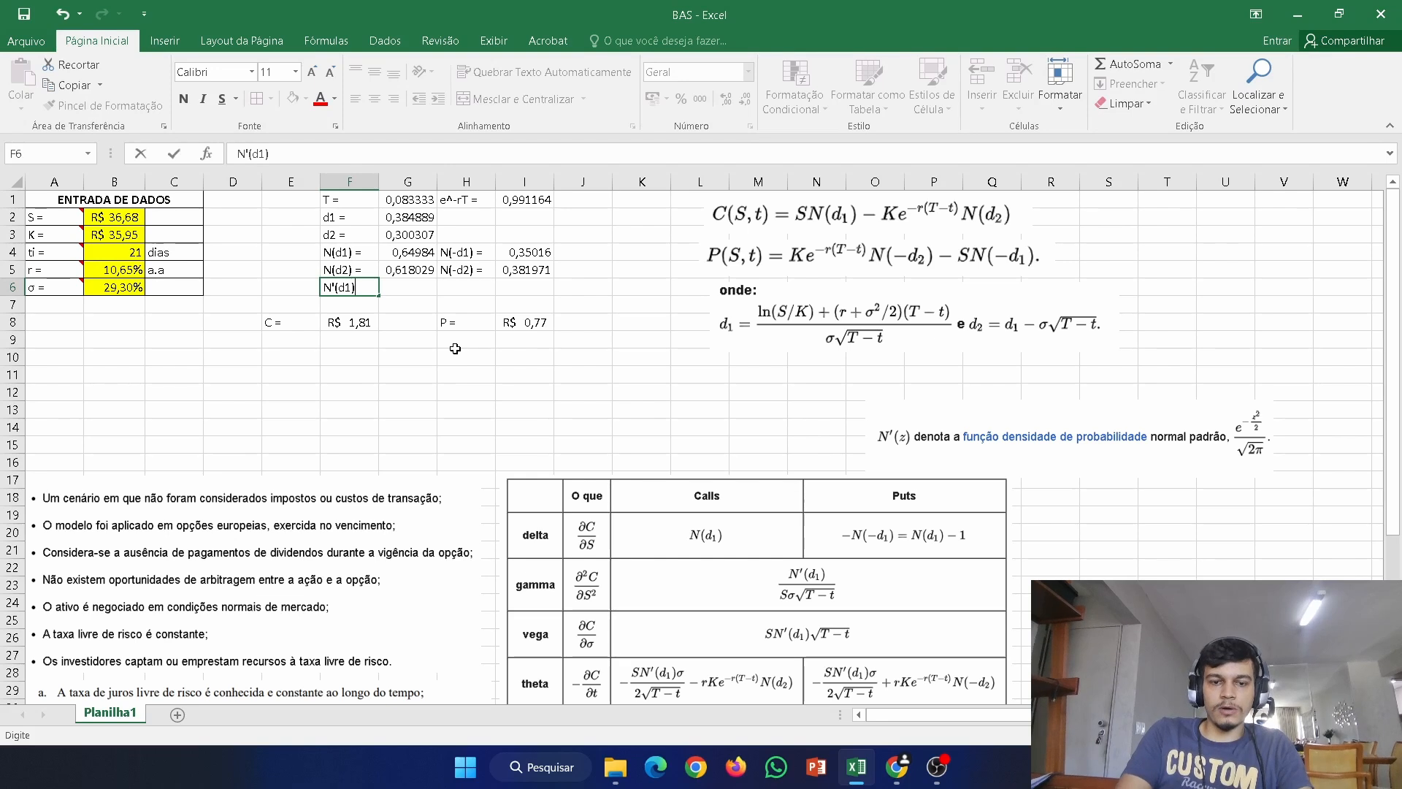
type(" =")
key("Return")
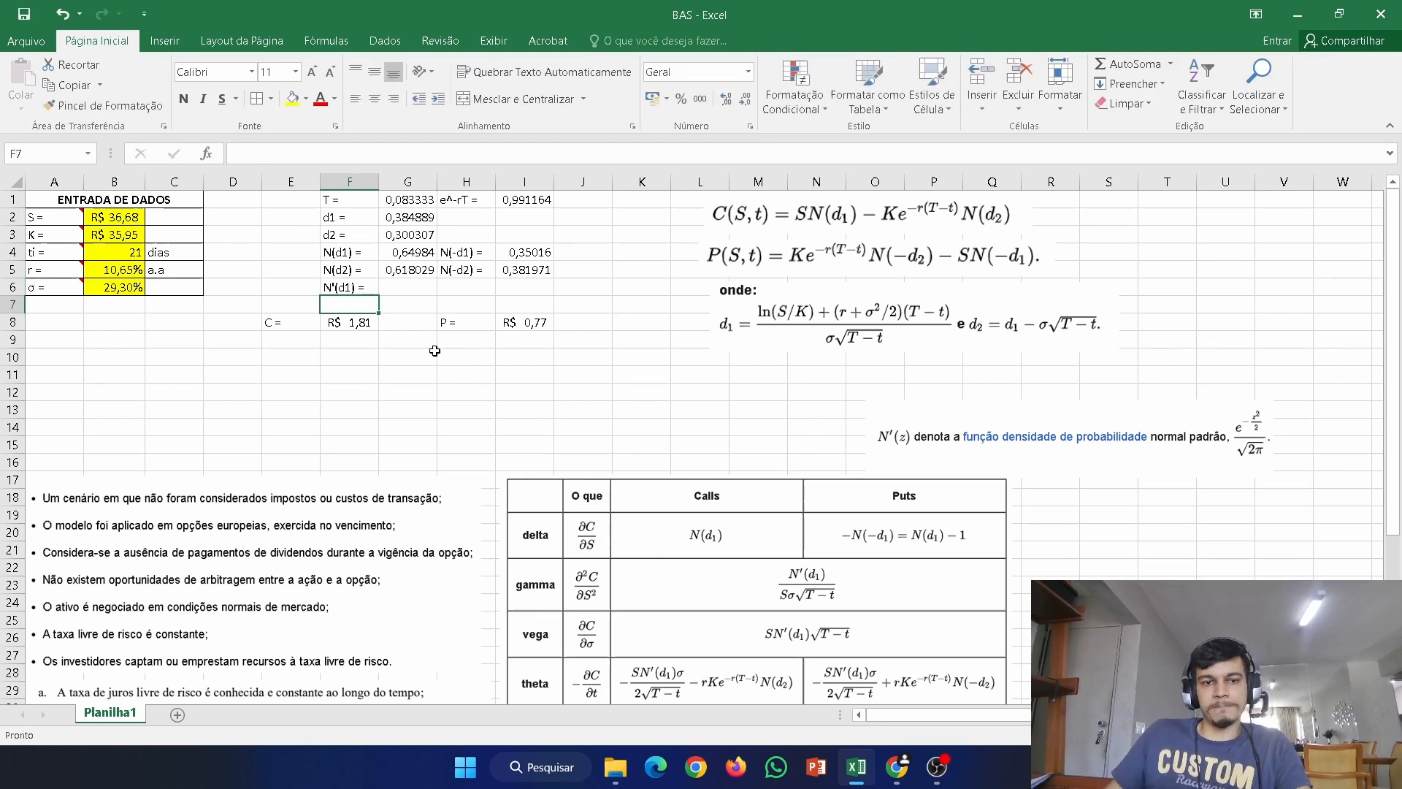
- Calculate the normal density N'(d1) in G6 with the formula =EXP(-(G2^2)*0,5)/RAIZ(2*PI())
left_click(413, 292)
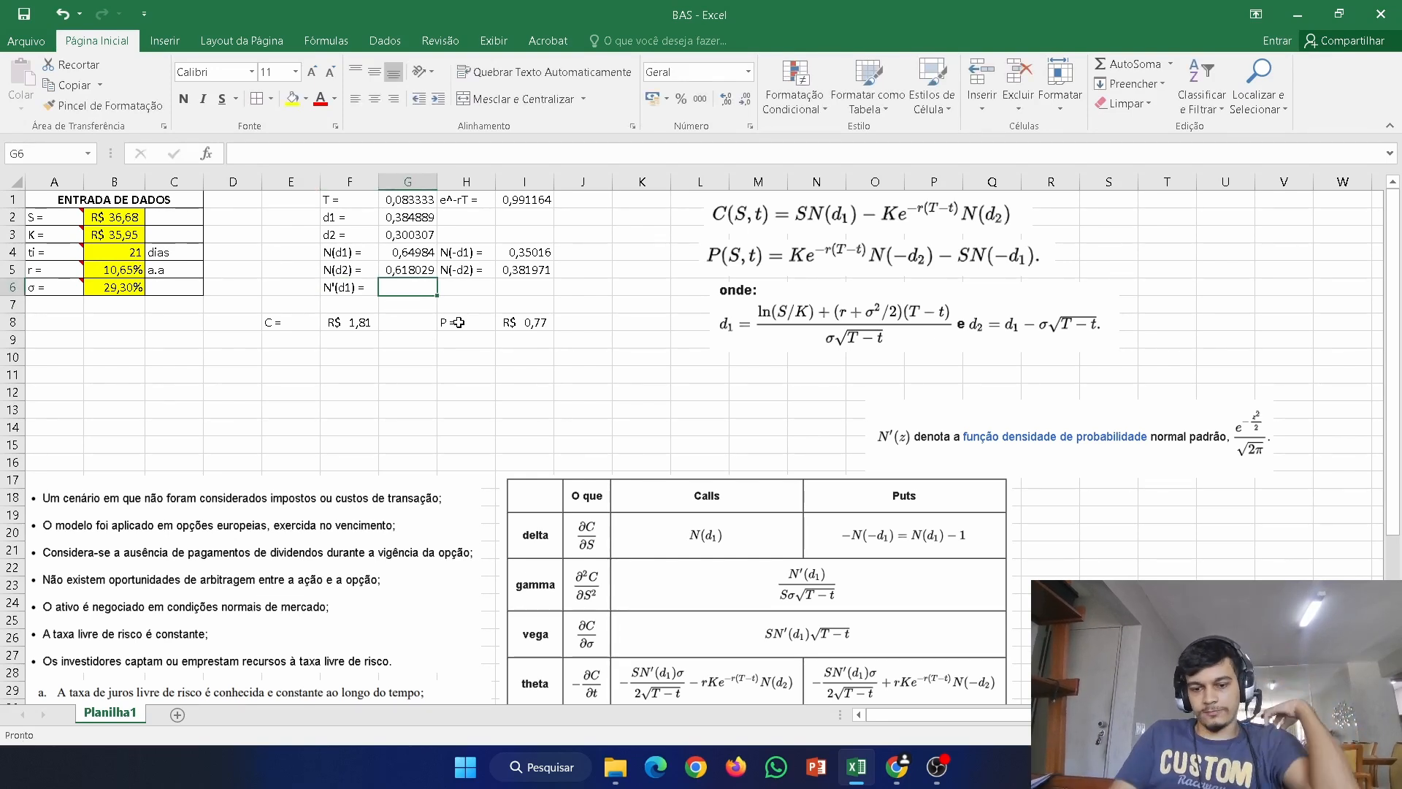
type("=")
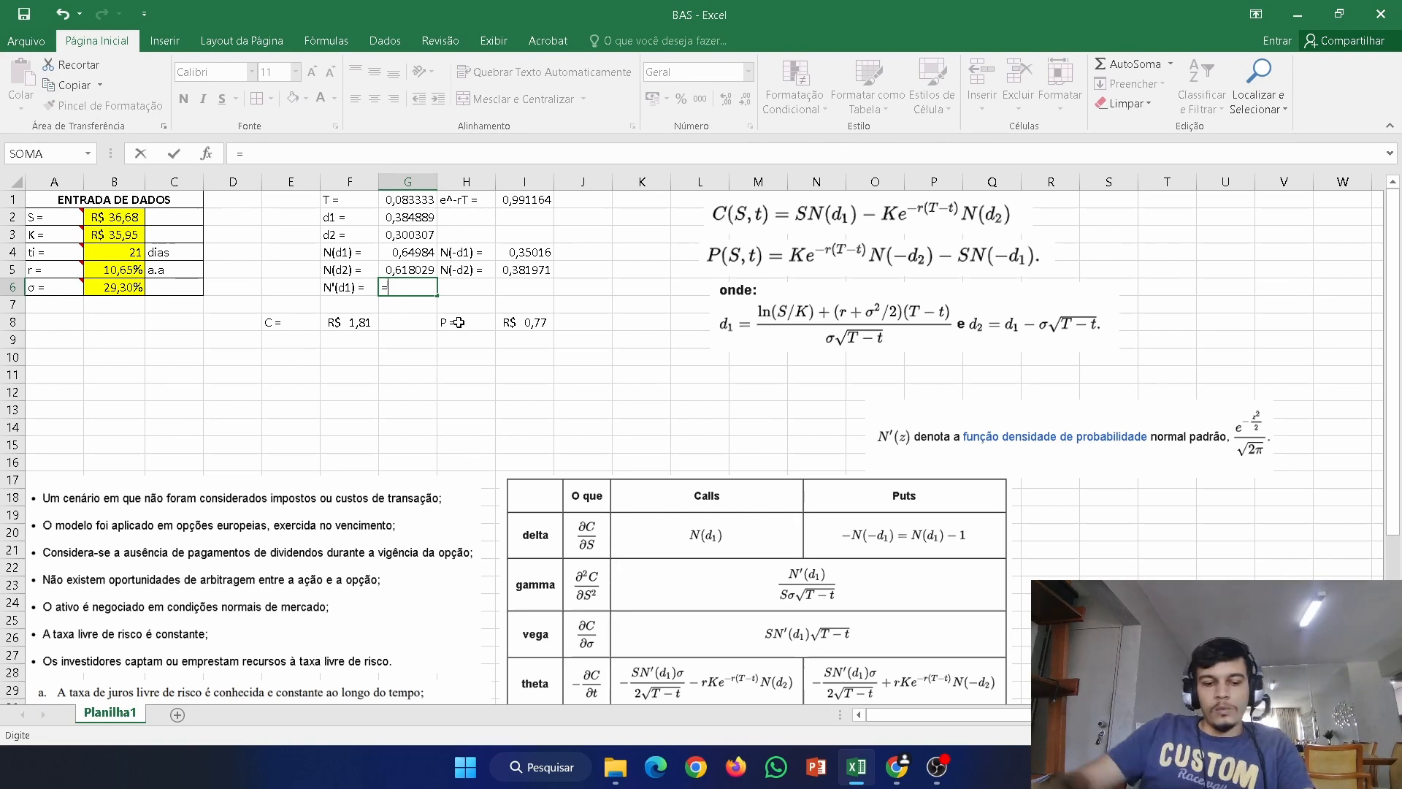
type("EX")
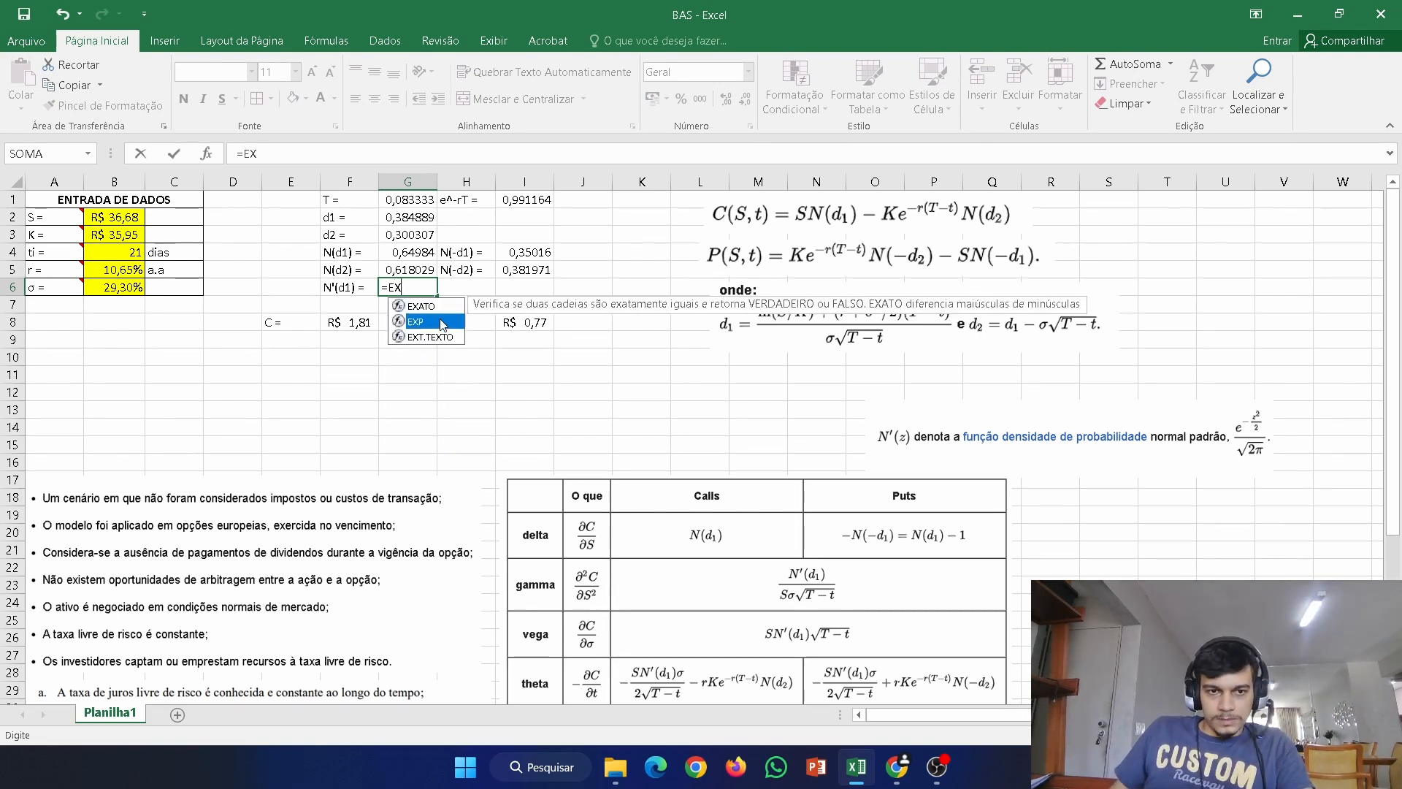
double_click(442, 323)
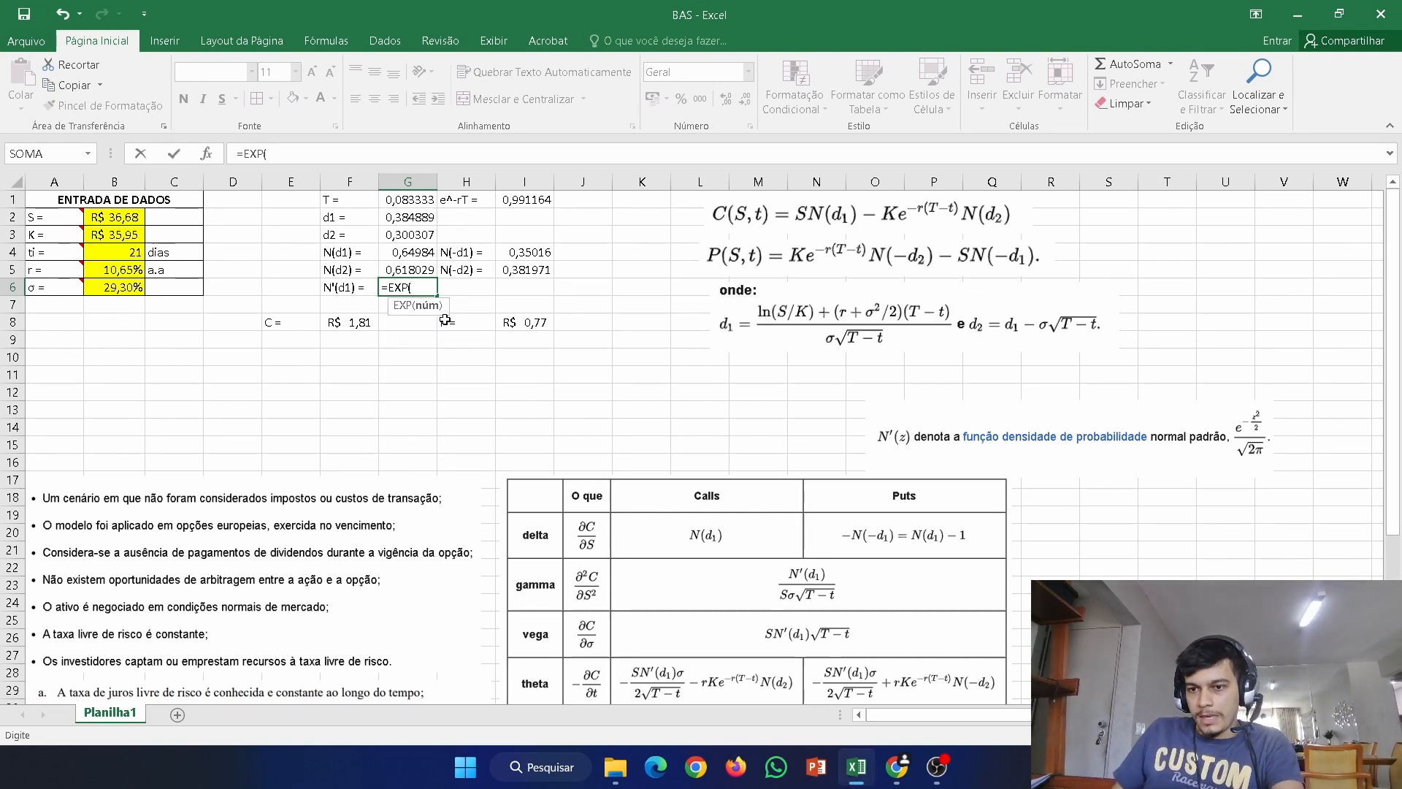
type("-(")
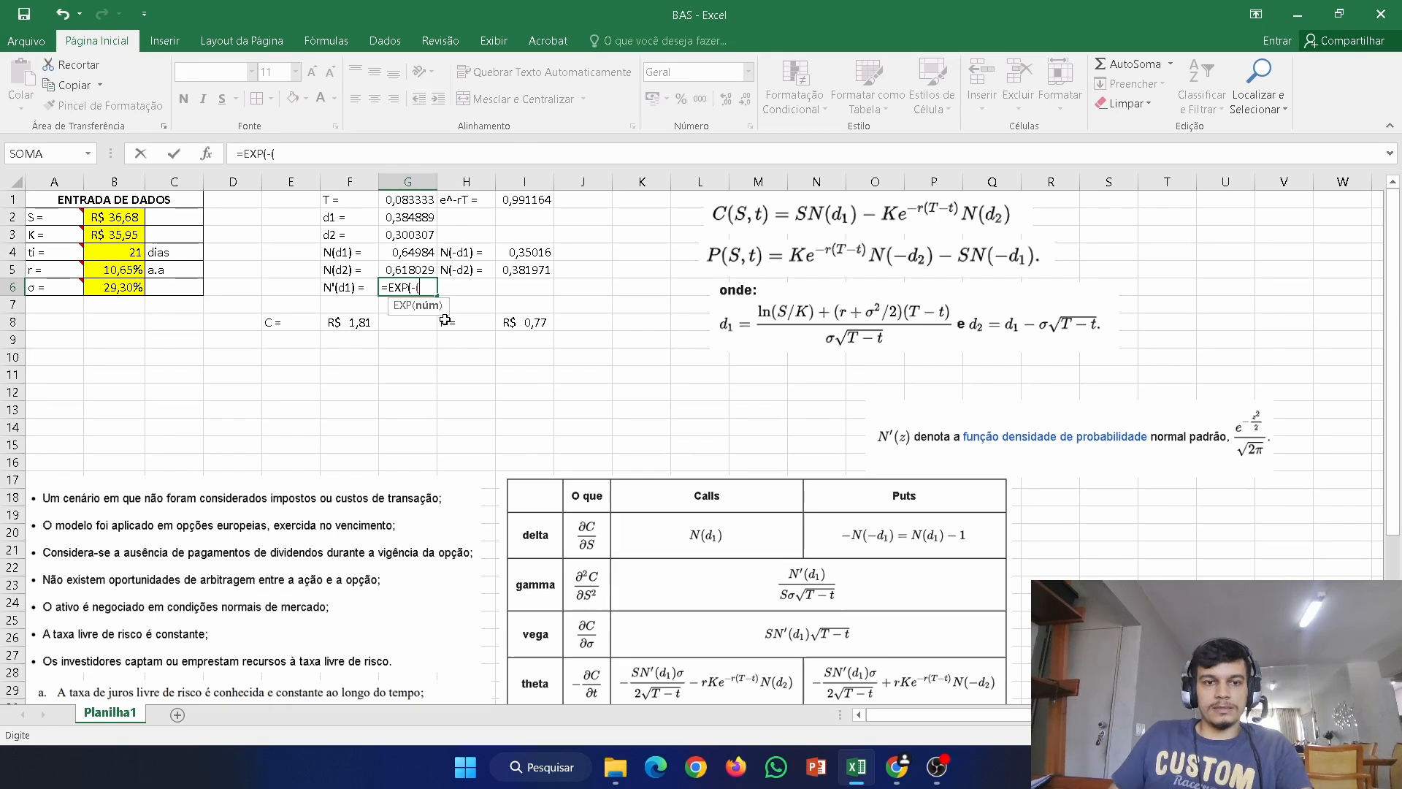
left_click(399, 217)
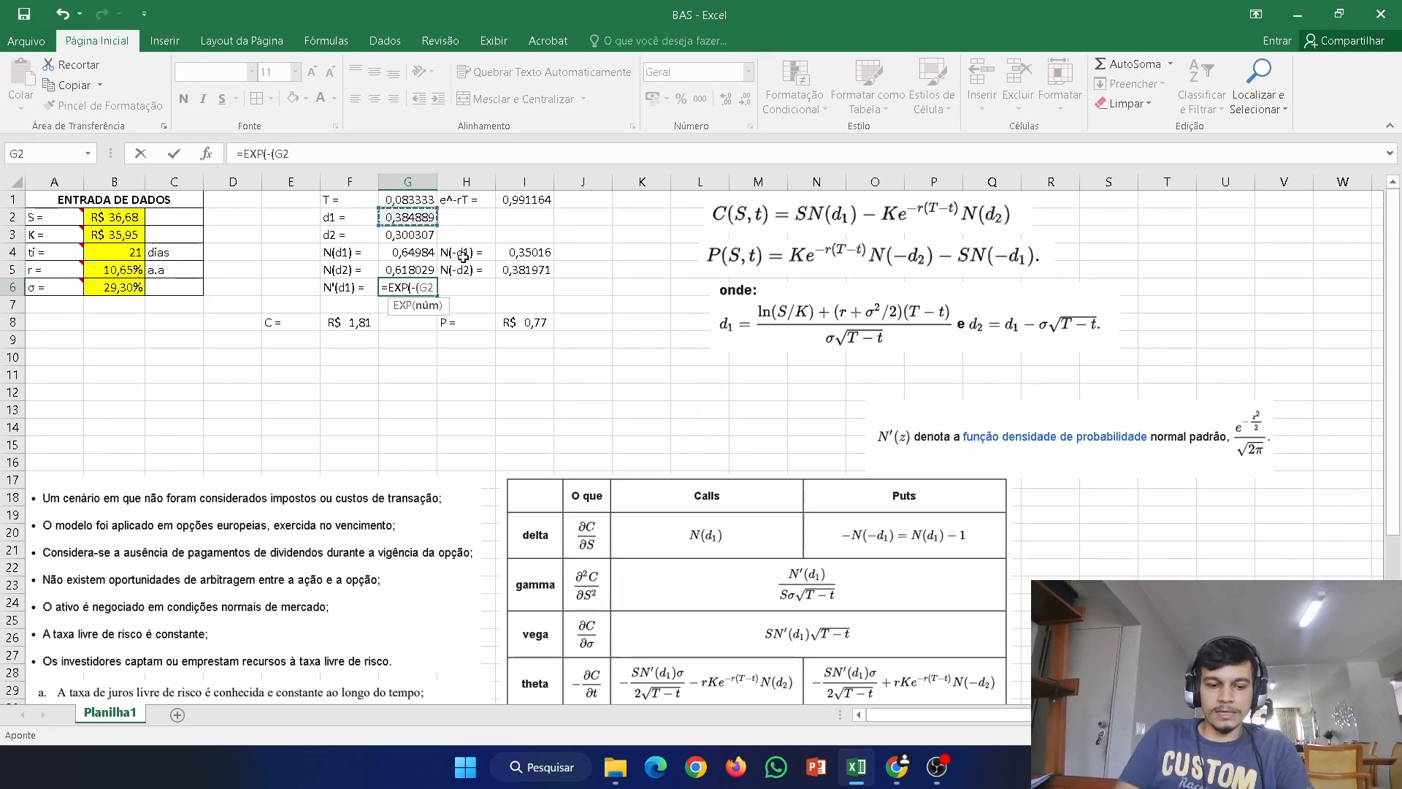
type("^2")
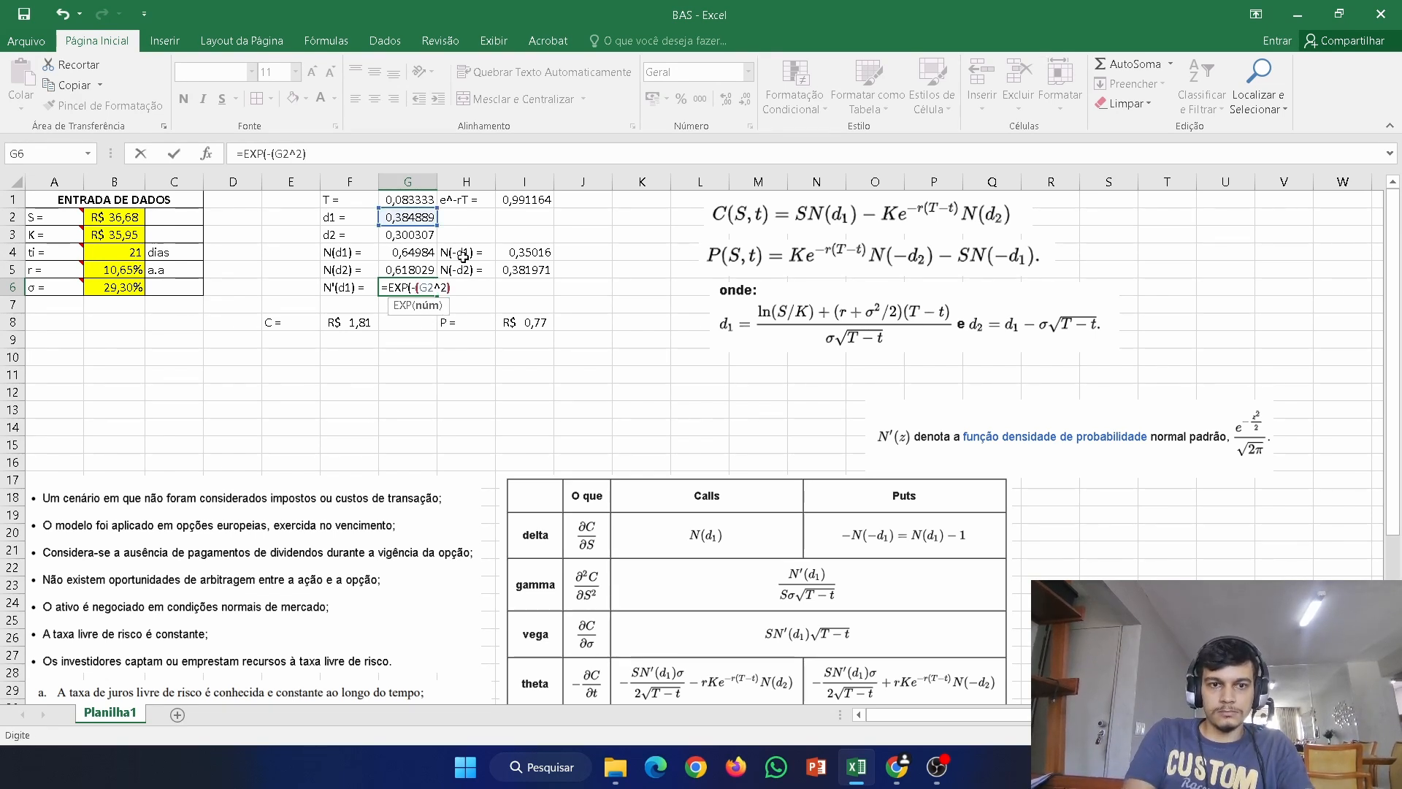
type(")*0,5)")
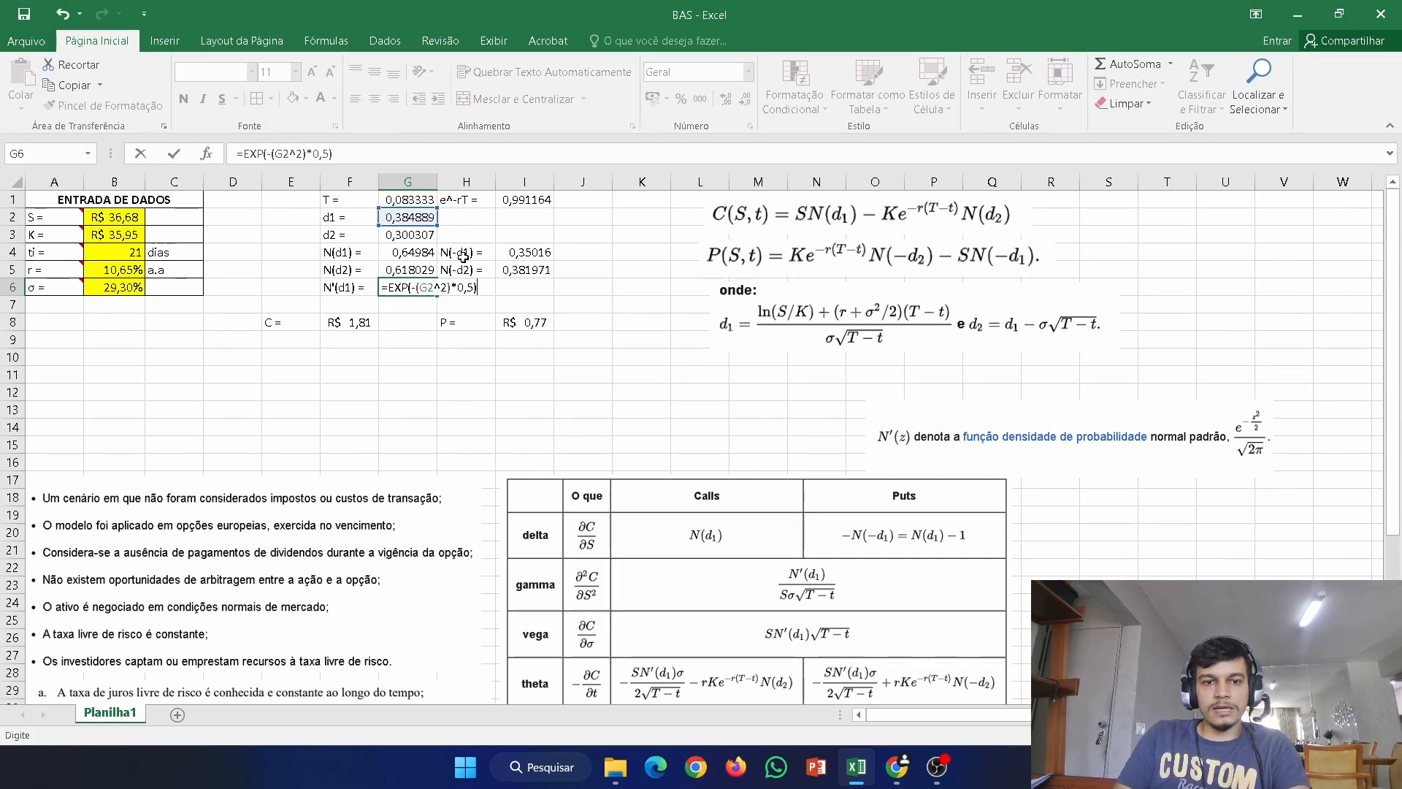
type("/")
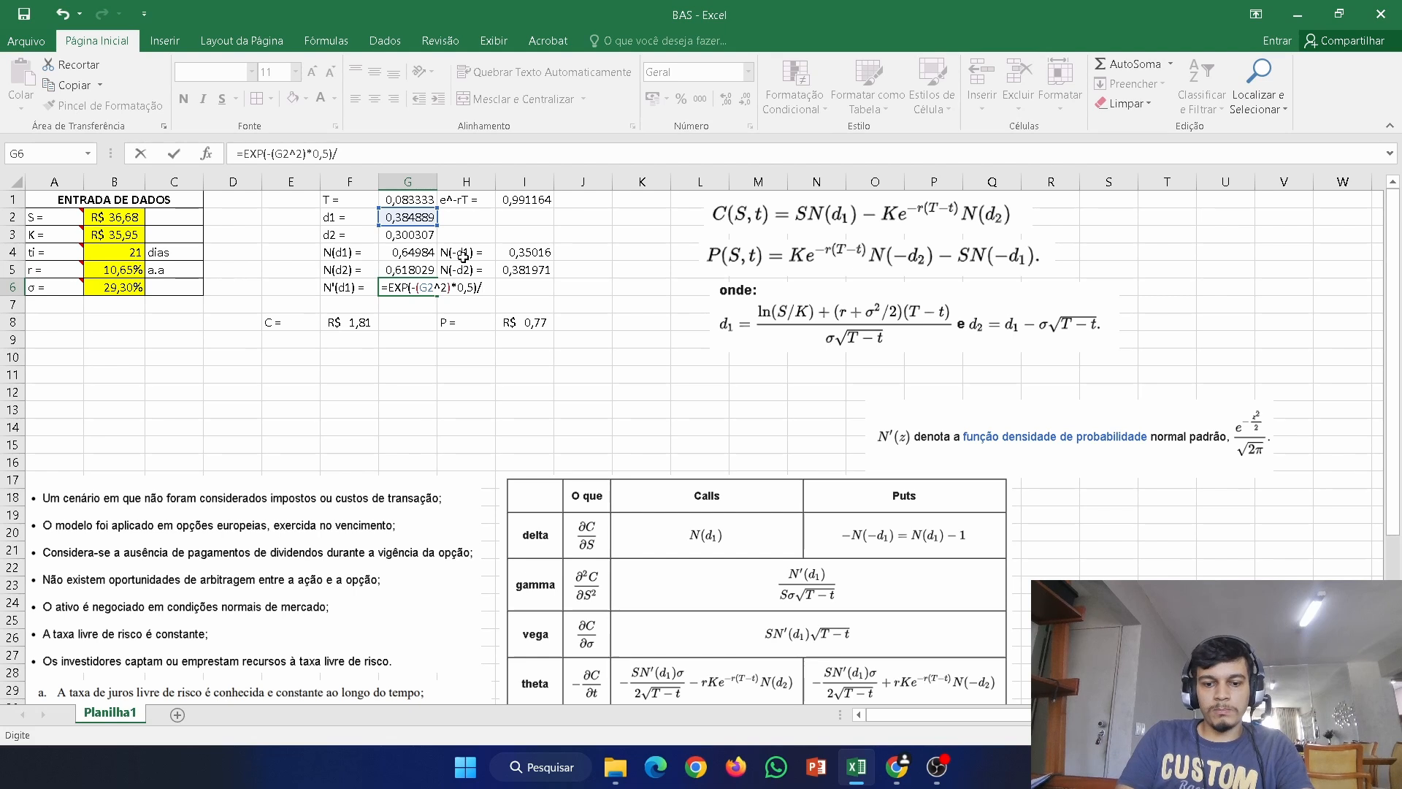
type("RAI")
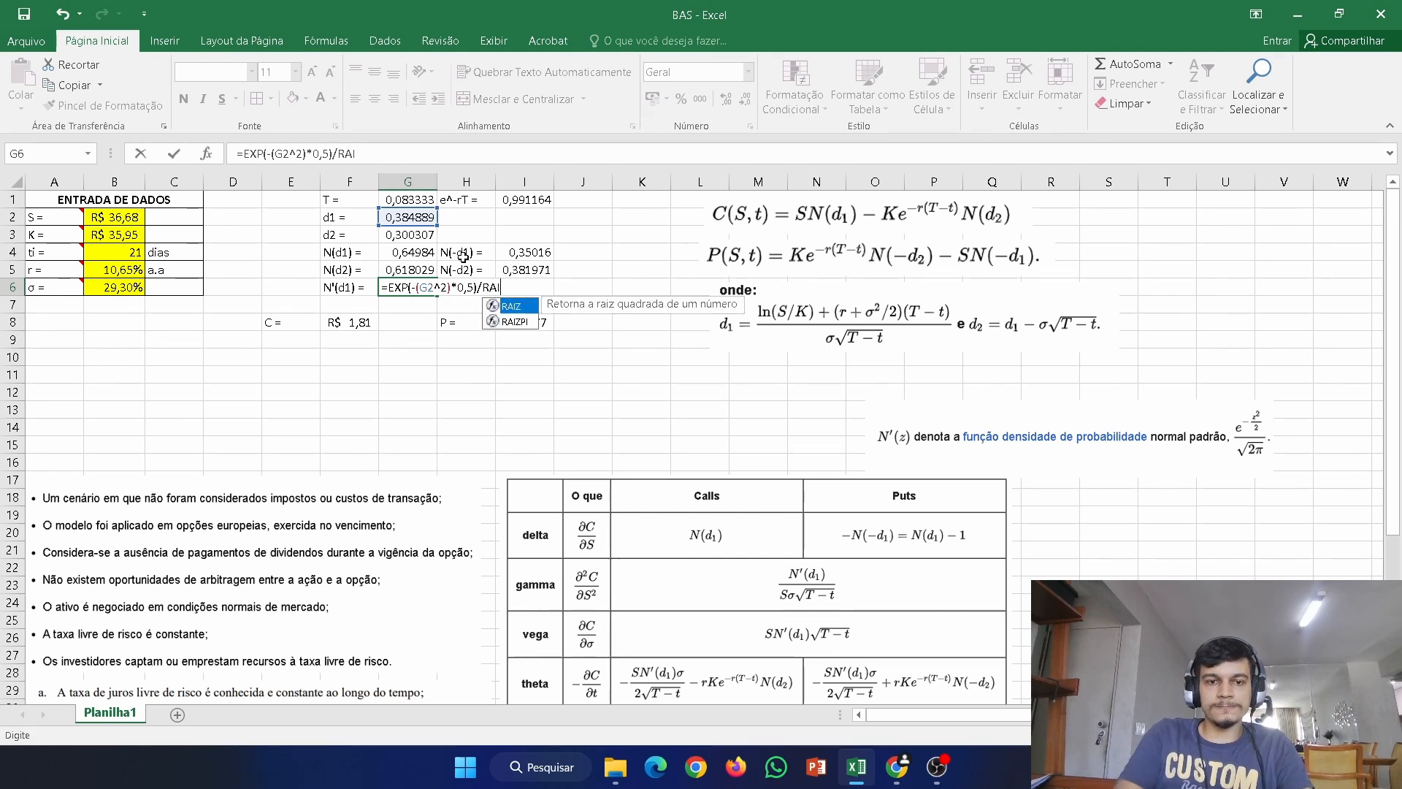
double_click(521, 313)
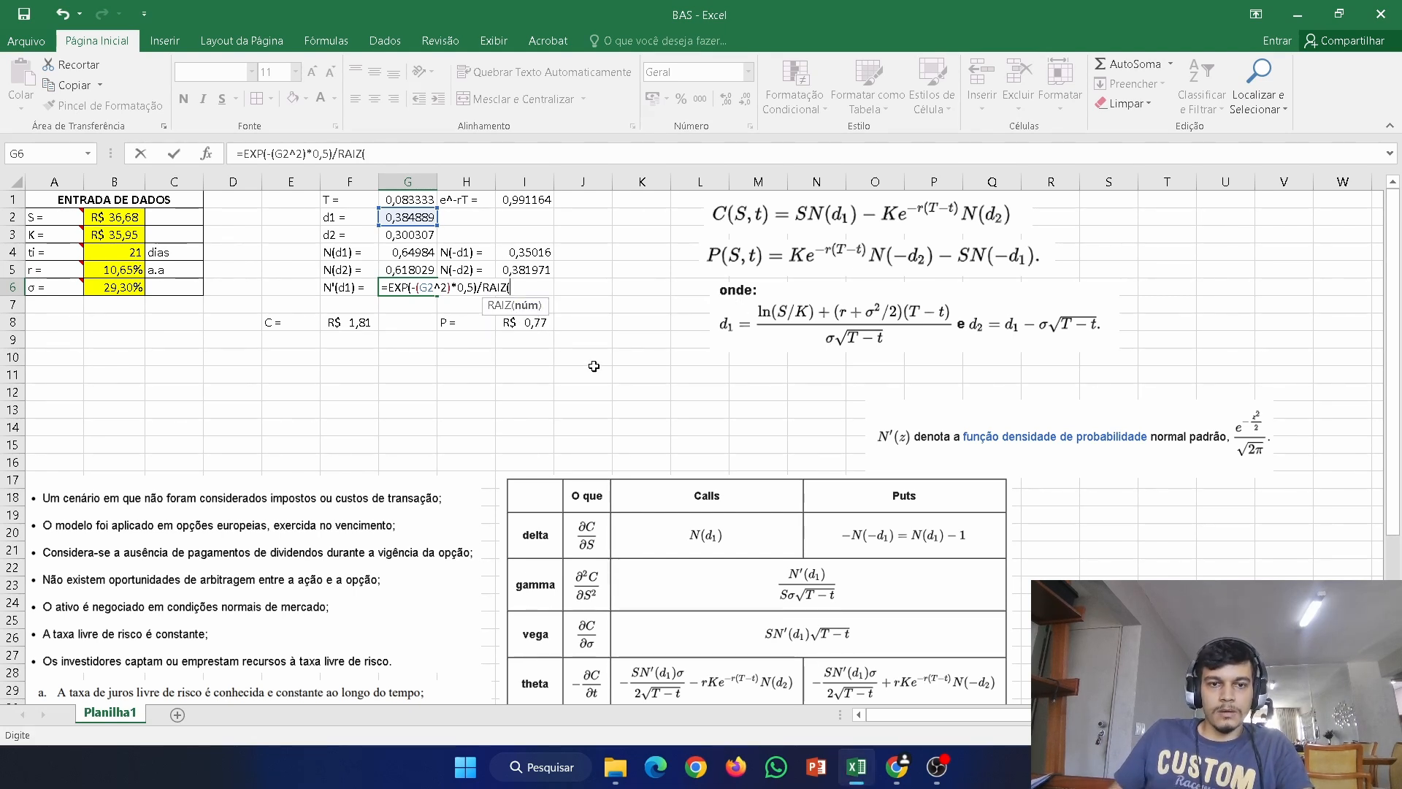
type("2*PI")
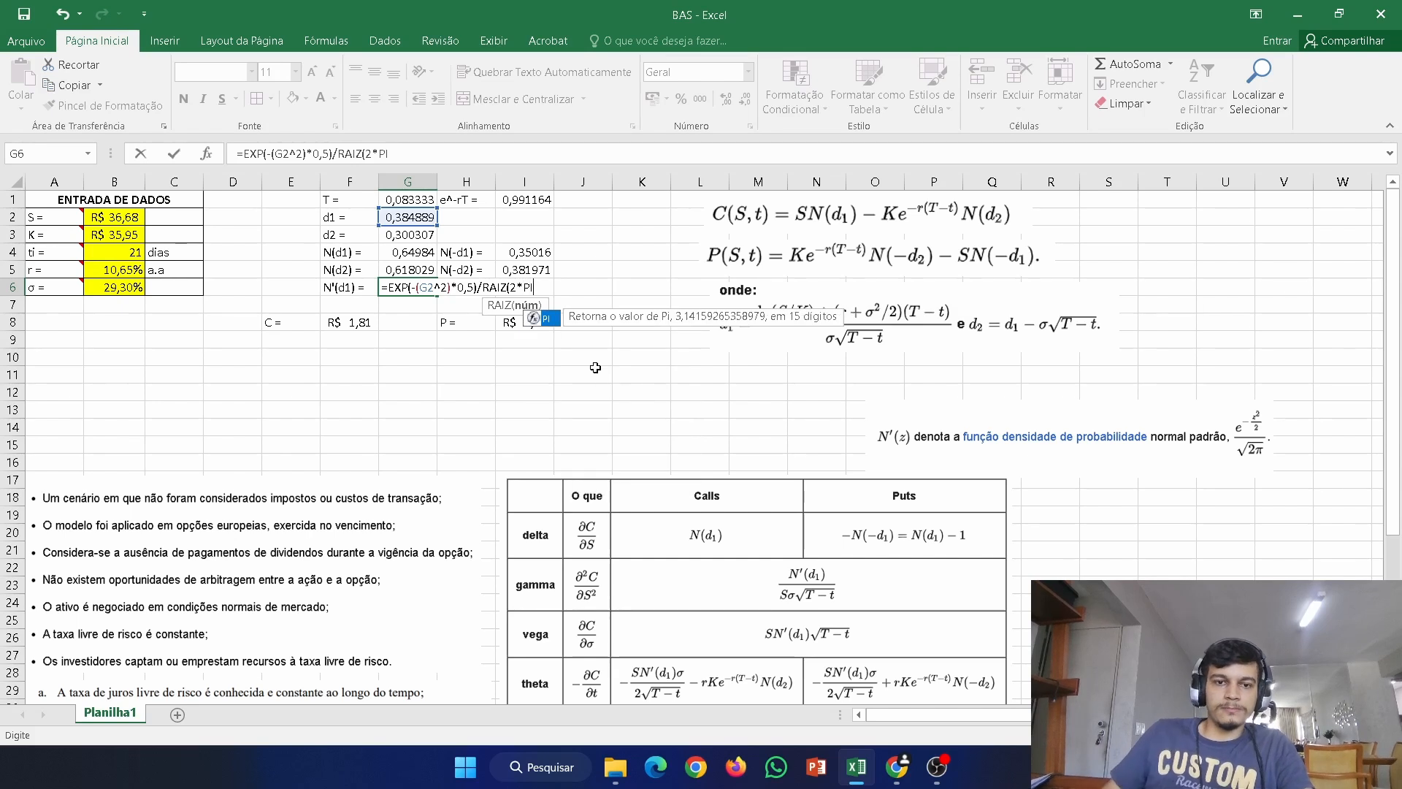
double_click(541, 319)
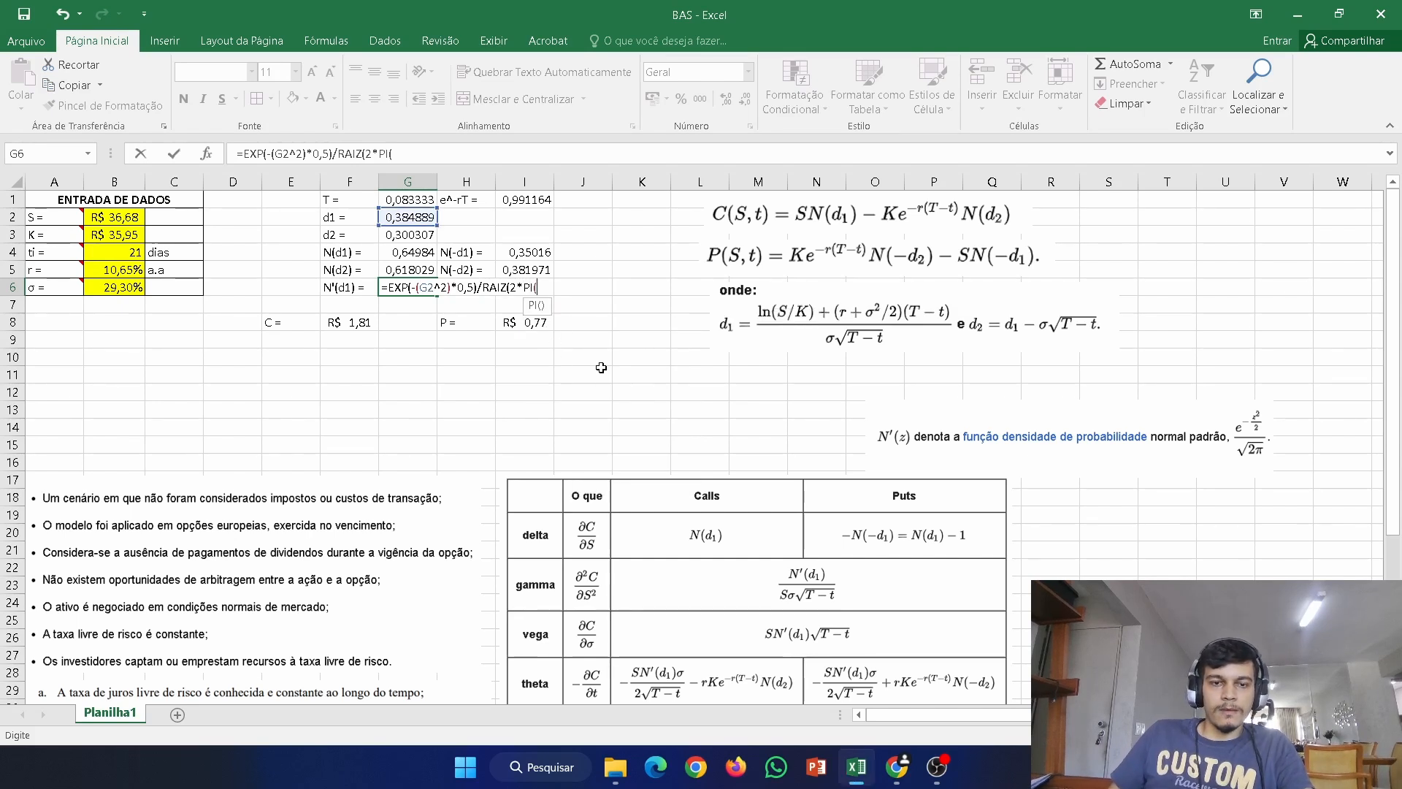
type("))")
key("Return")
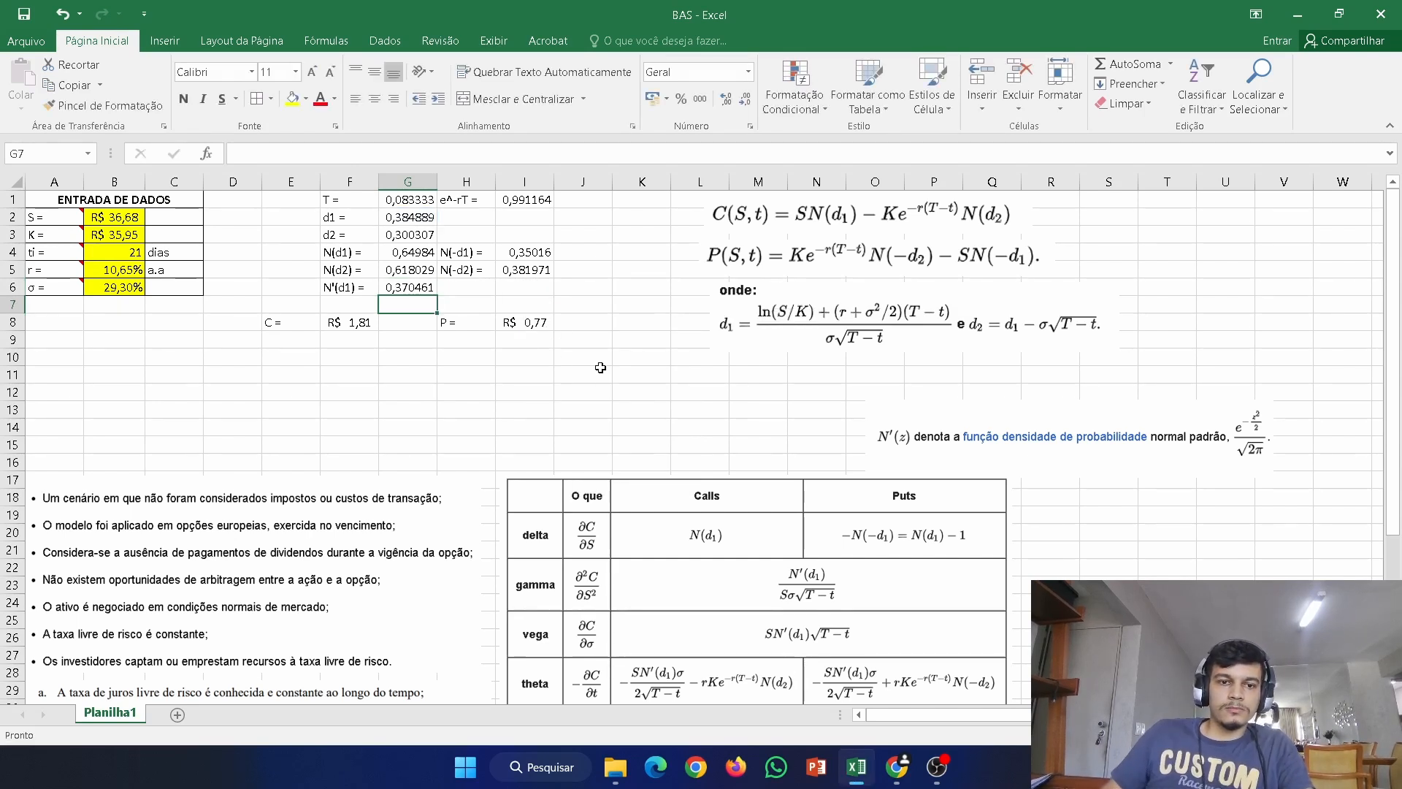
key("Up")
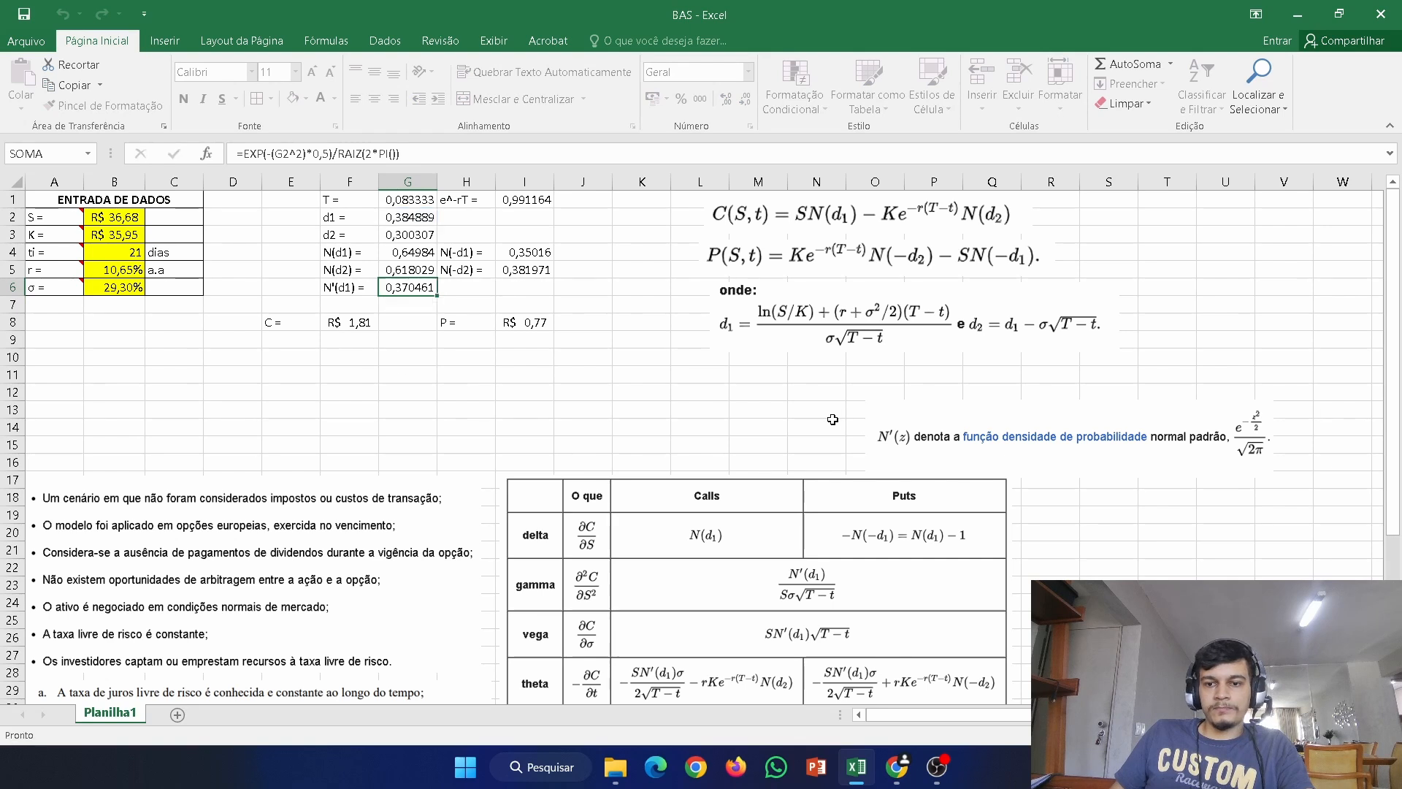
- Move the N'(z) density formula picture directly beneath the d1 and d2 formulas and shift the Greeks table picture up to row 15
left_click_drag(995, 458, 847, 395)
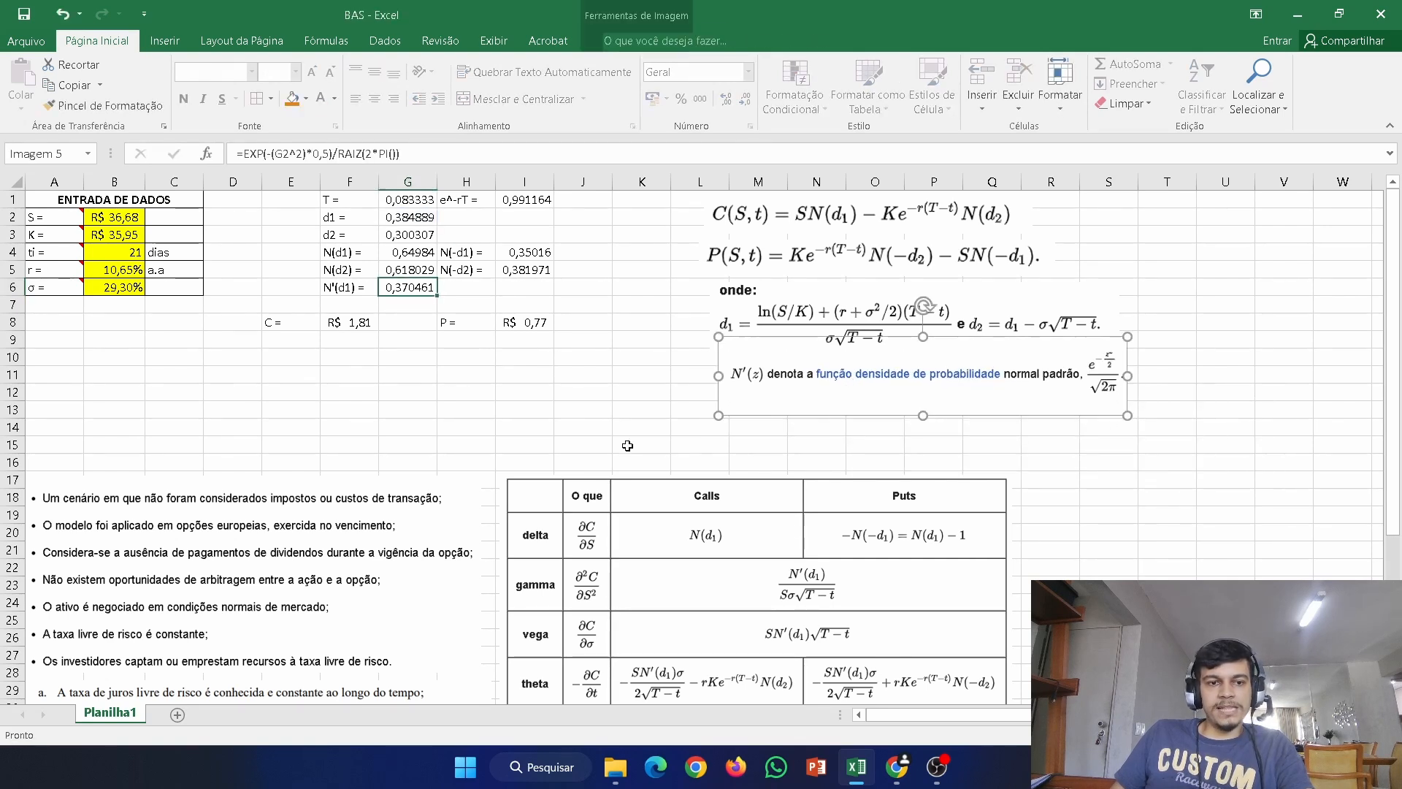
key("Escape")
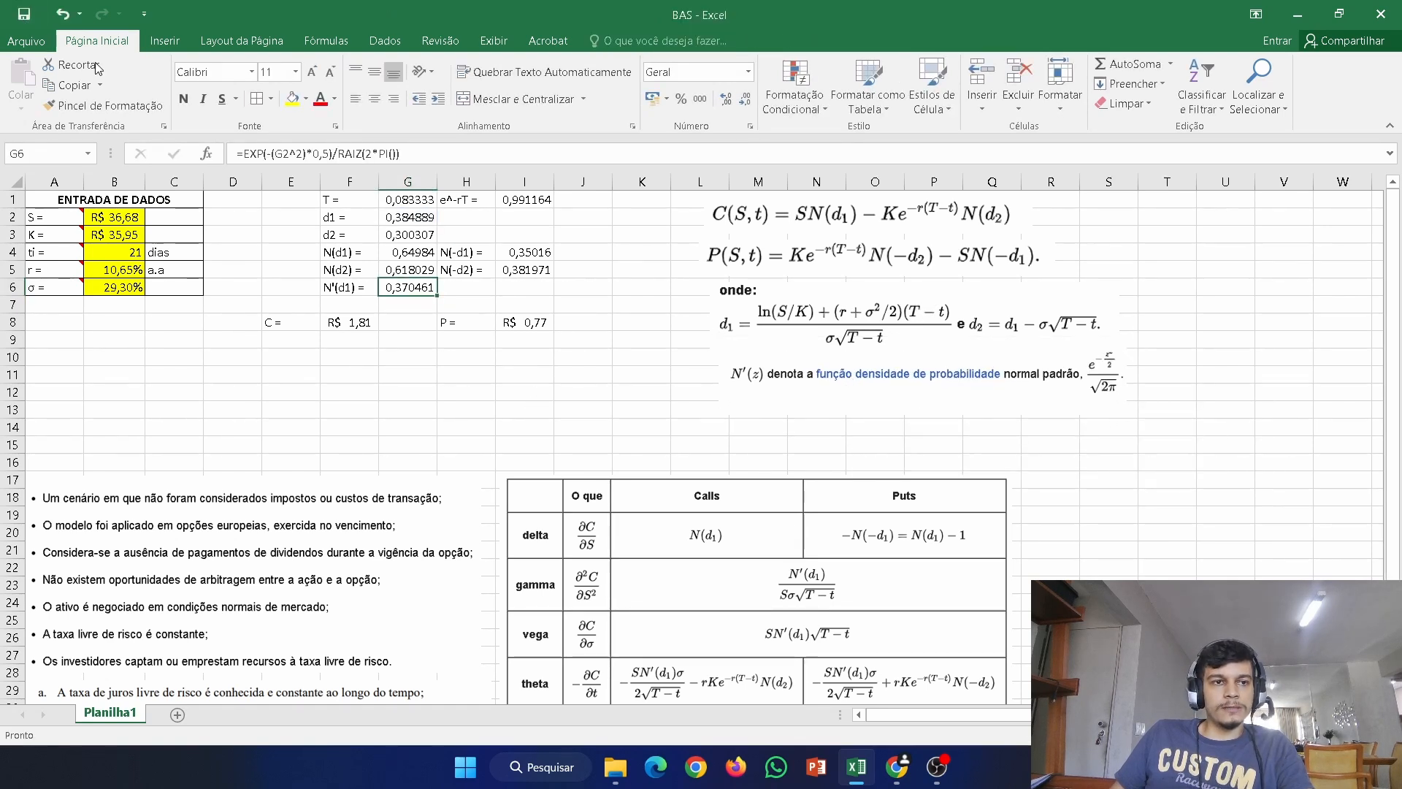
left_click_drag(770, 522, 841, 482)
left_click(1188, 481)
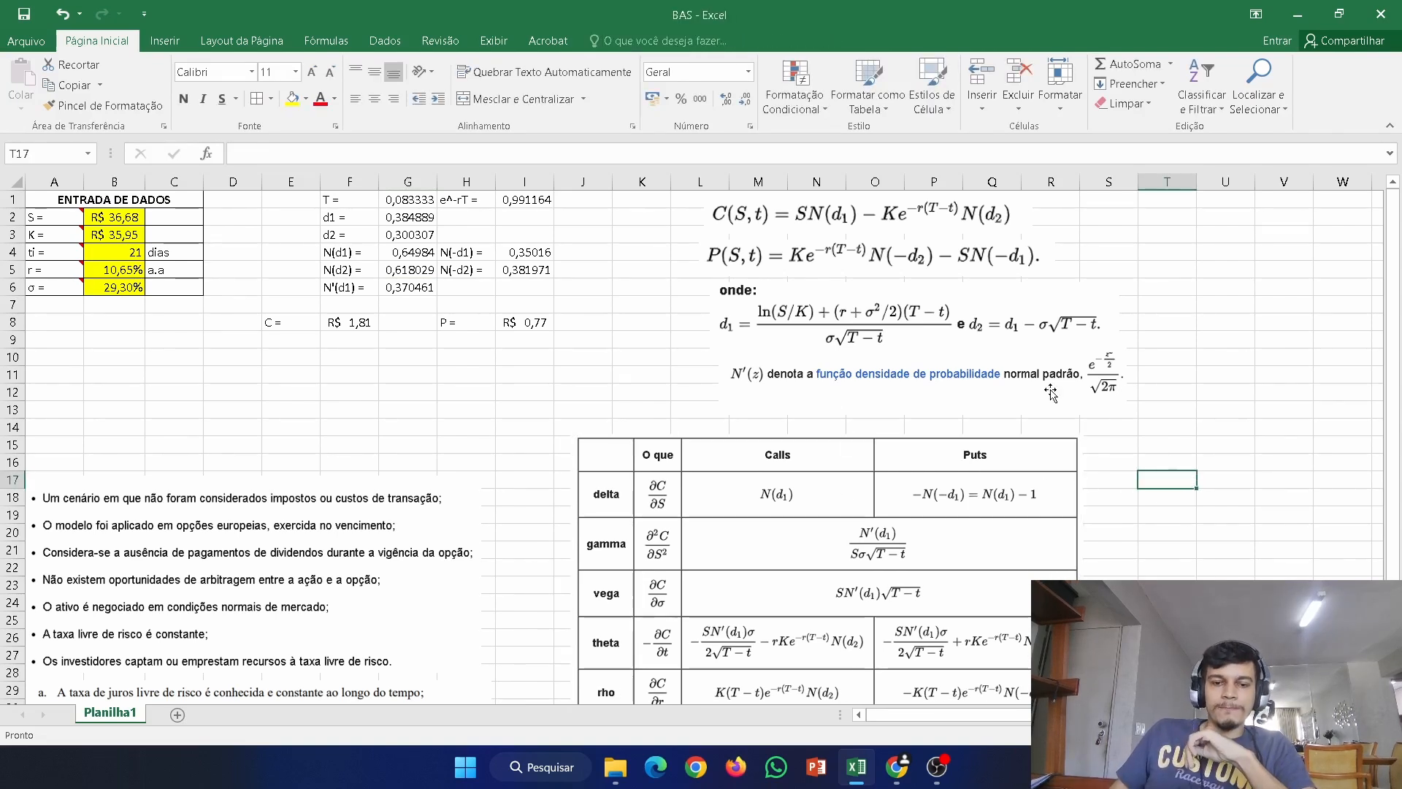
left_click(780, 227)
left_click(781, 257)
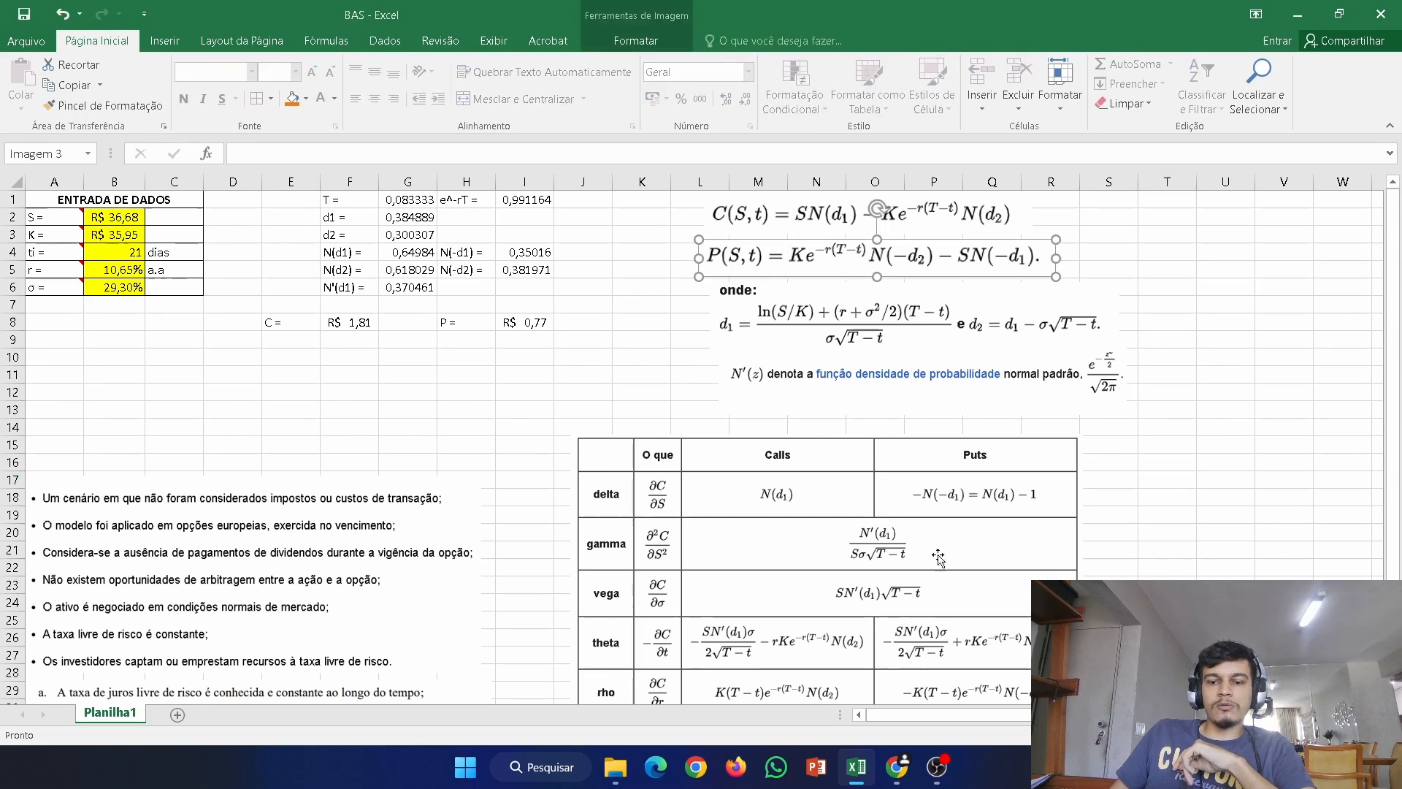
left_click(940, 767)
left_click(942, 766)
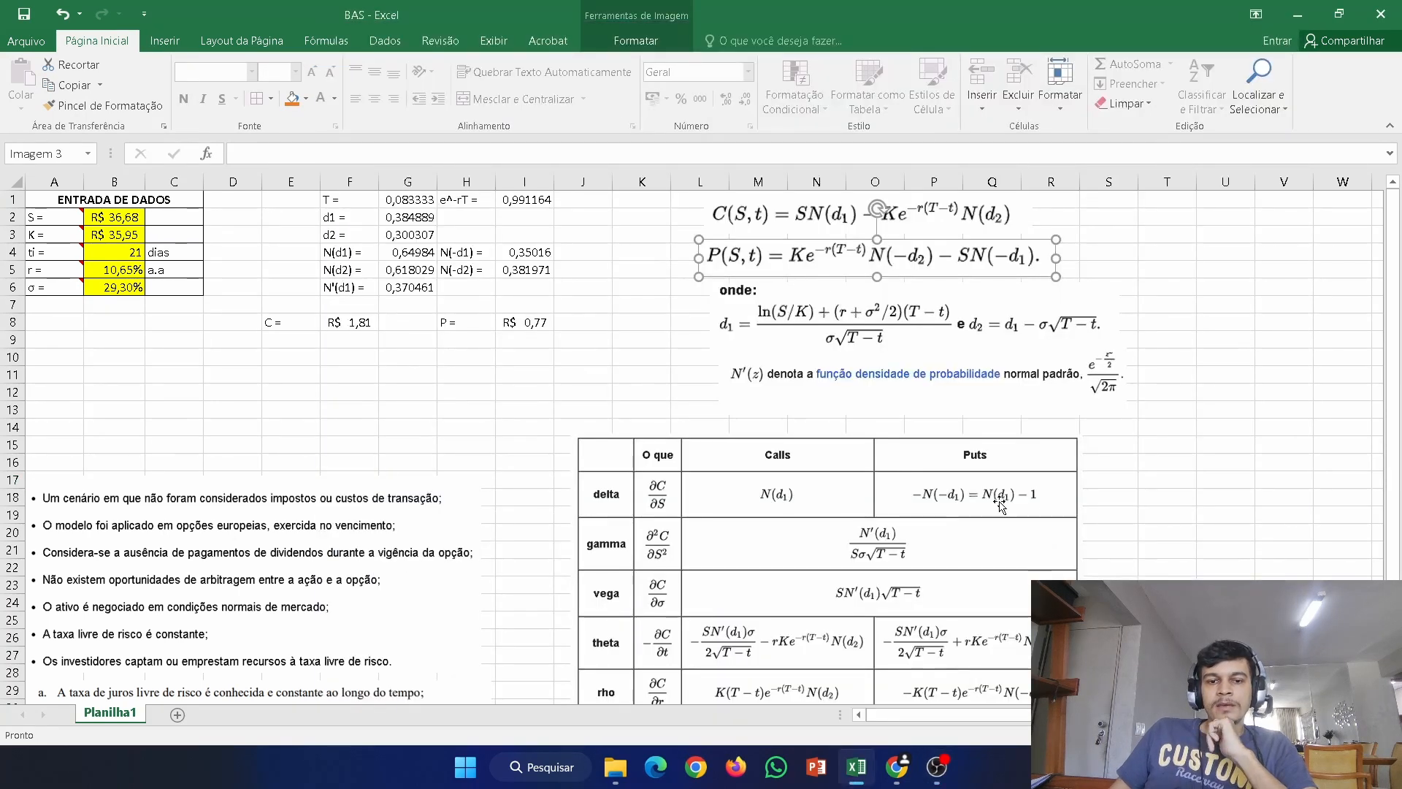
left_click(1148, 496)
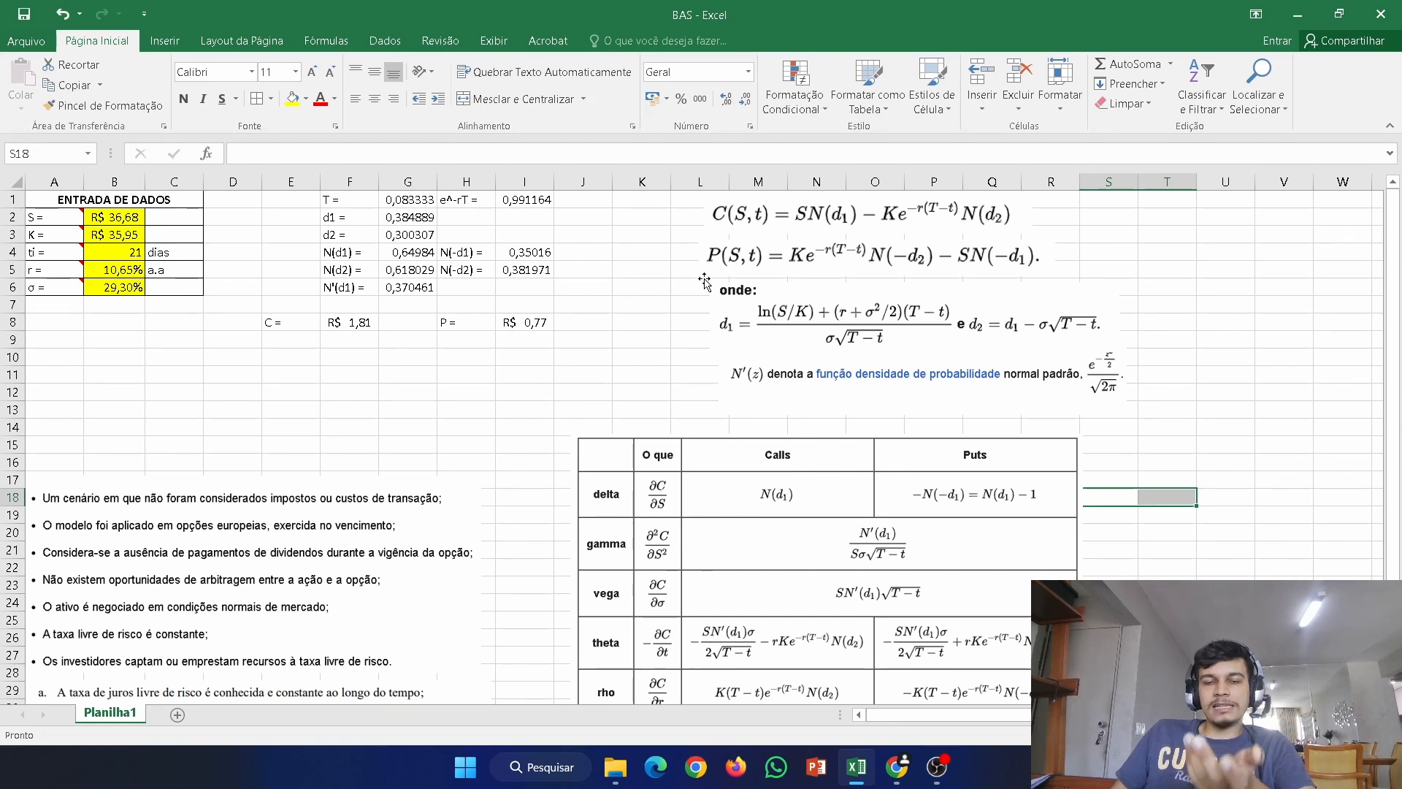
- Handwrite the partial derivative example f = x + y, ∂f/∂x = 1 in red on a blank sheet capture in Snipping Tool, and discard it
left_click(1241, 694)
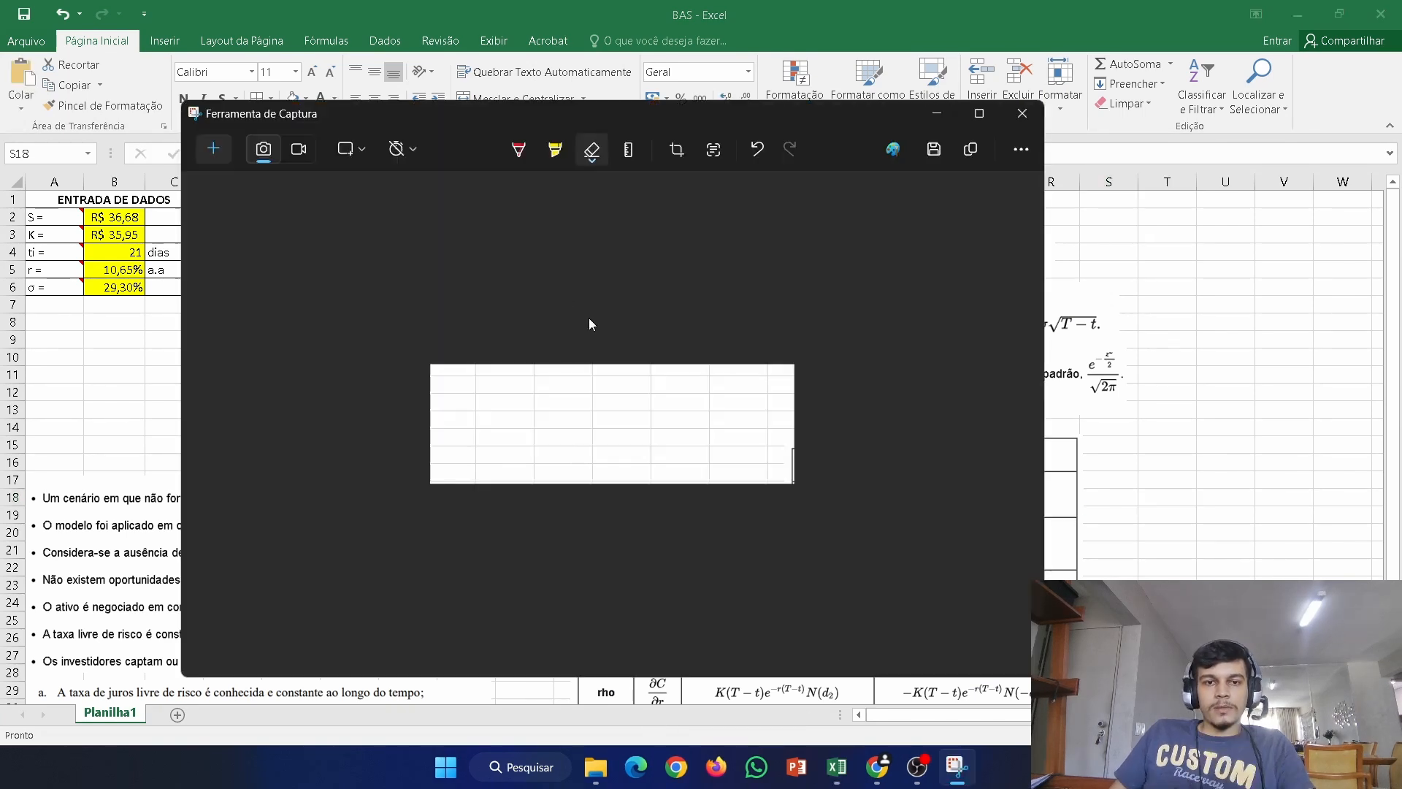
left_click(519, 150)
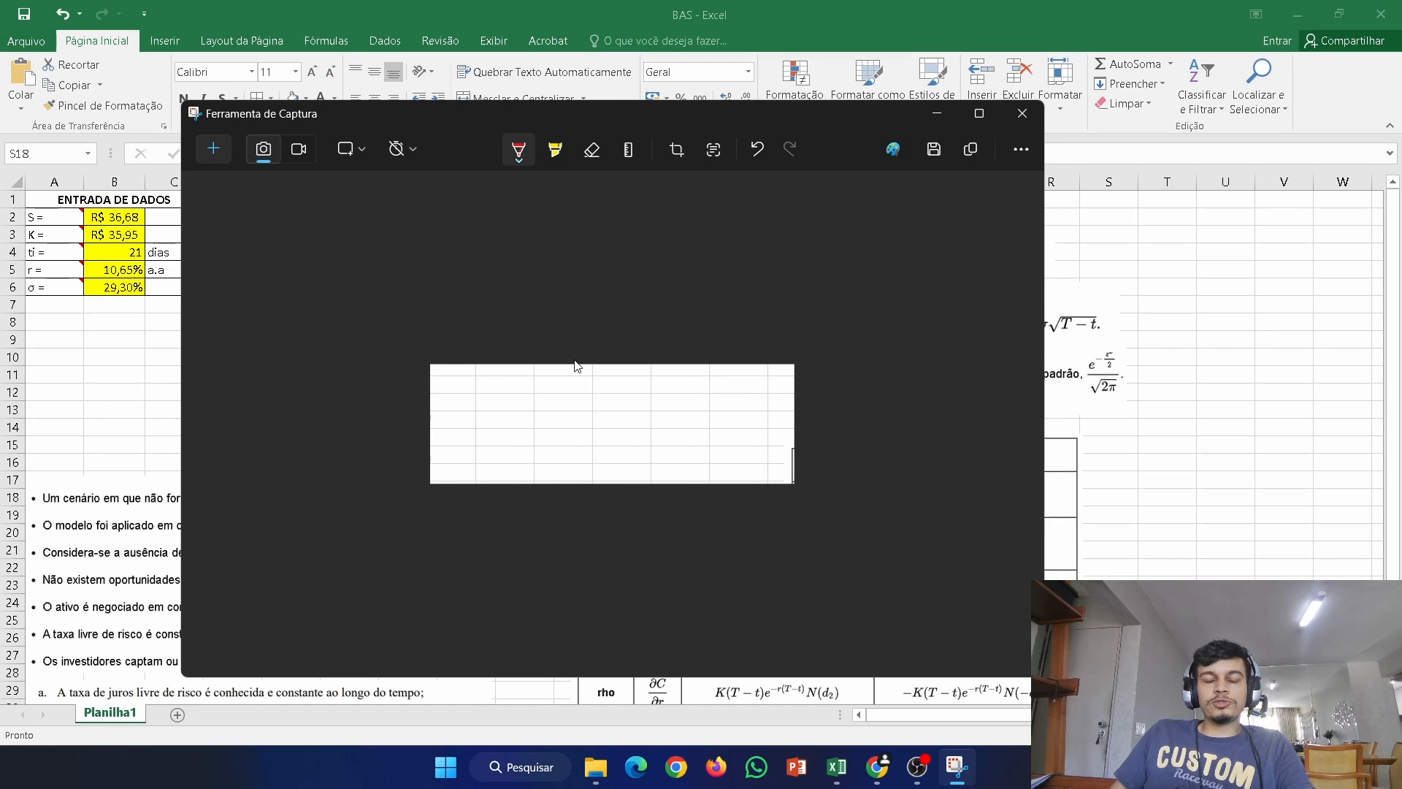
mouse_move(479, 380)
left_mouse_down()
mouse_move(466, 409)
mouse_move(479, 393)
mouse_move(591, 398)
left_mouse_up()
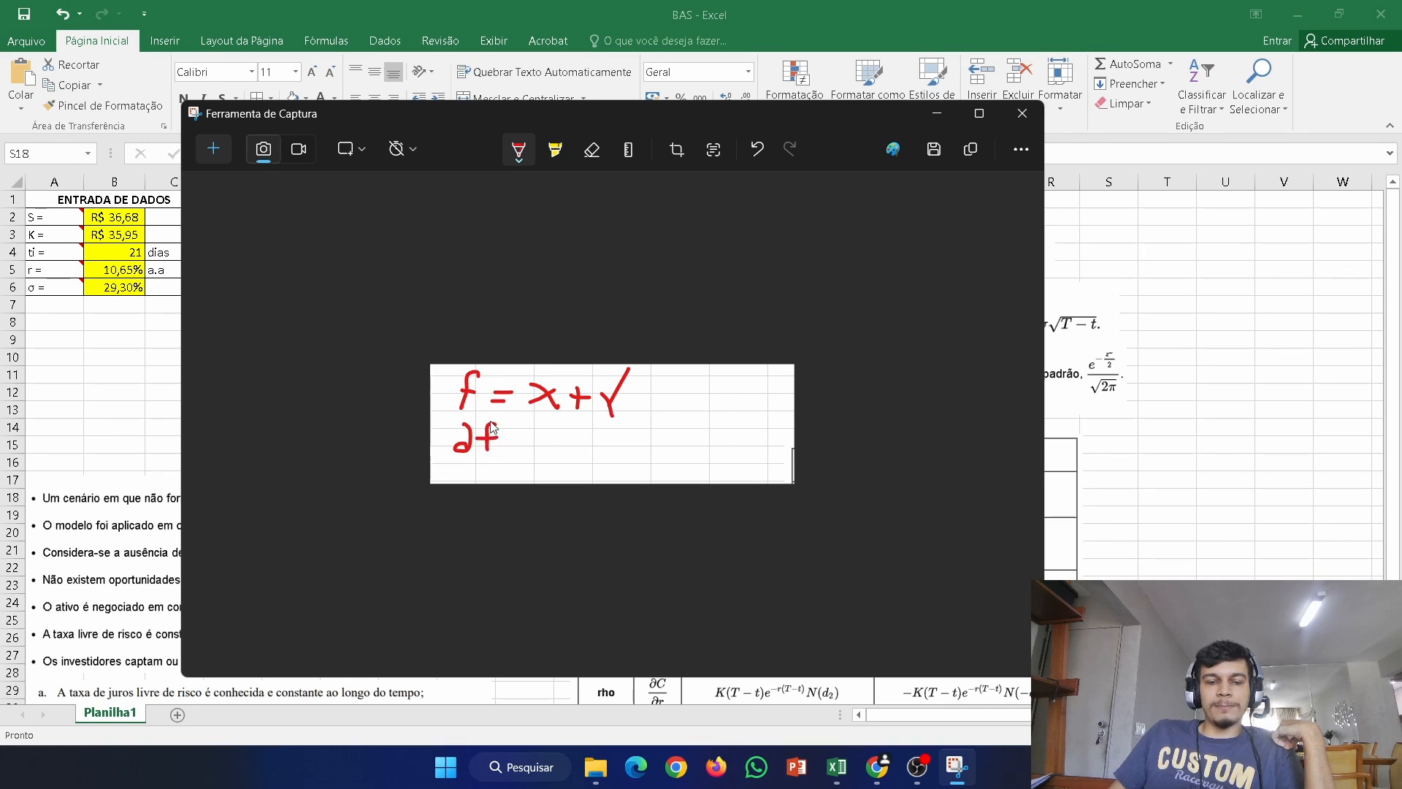
left_click_drag(450, 452, 501, 453)
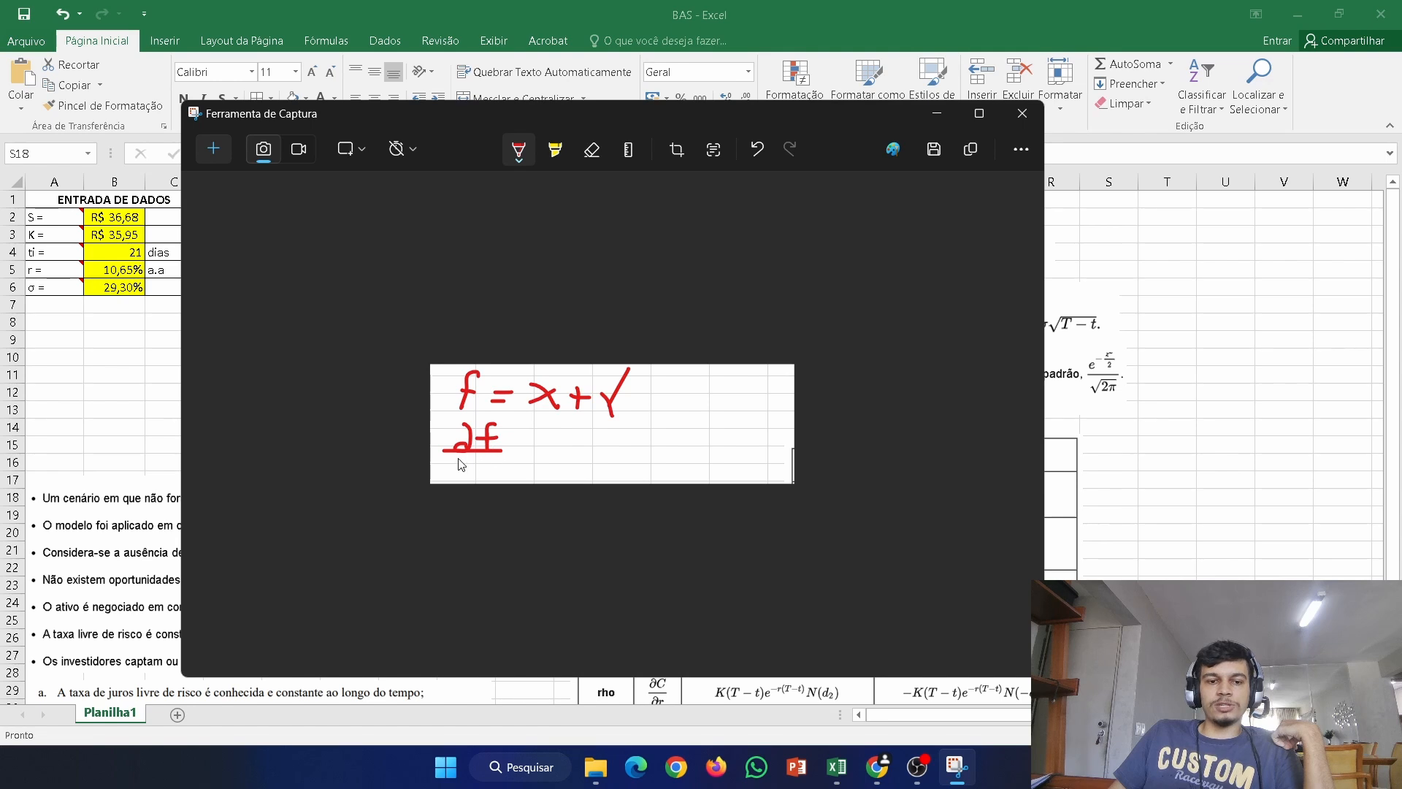
left_click_drag(461, 483, 477, 465)
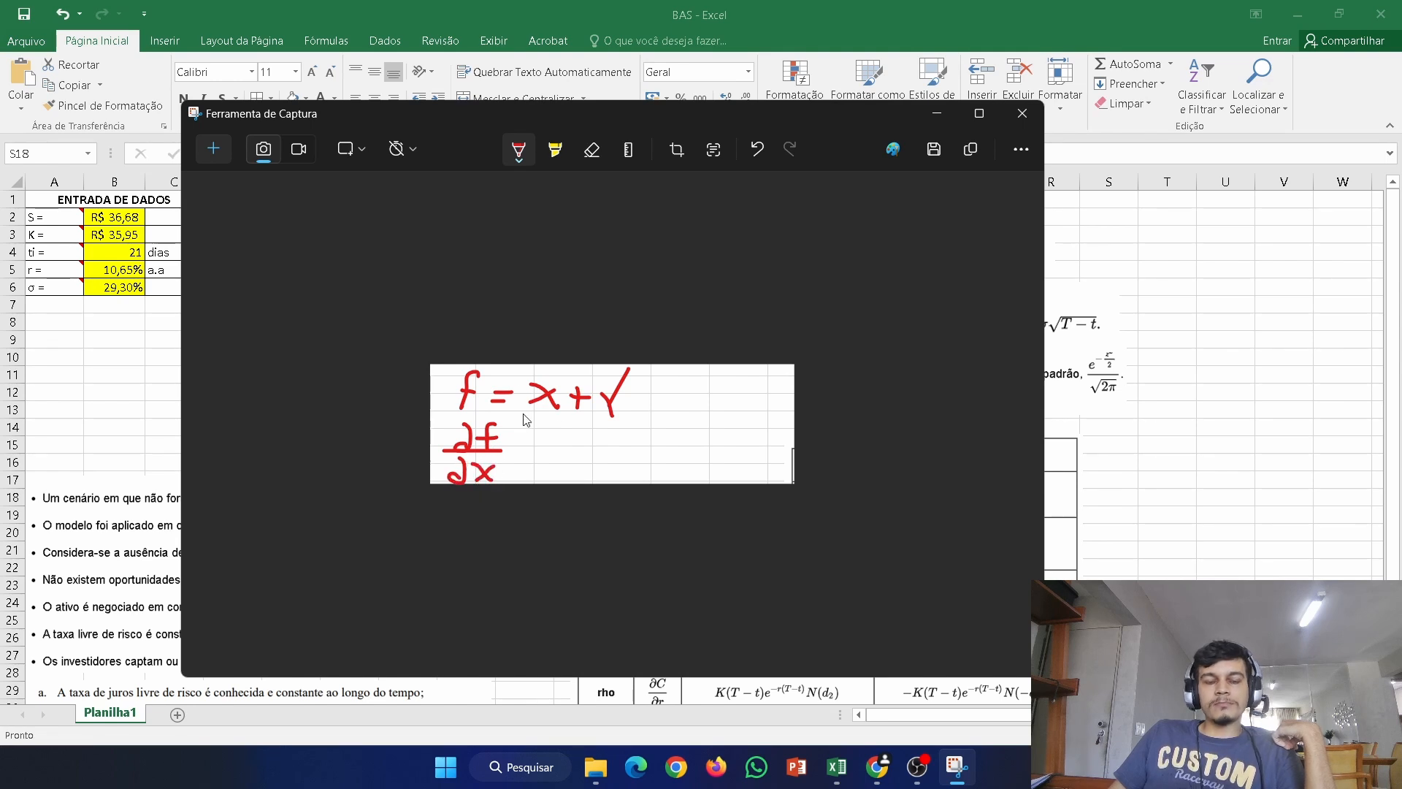
mouse_move(516, 443)
left_mouse_down()
mouse_move(539, 441)
mouse_move(534, 452)
left_mouse_up()
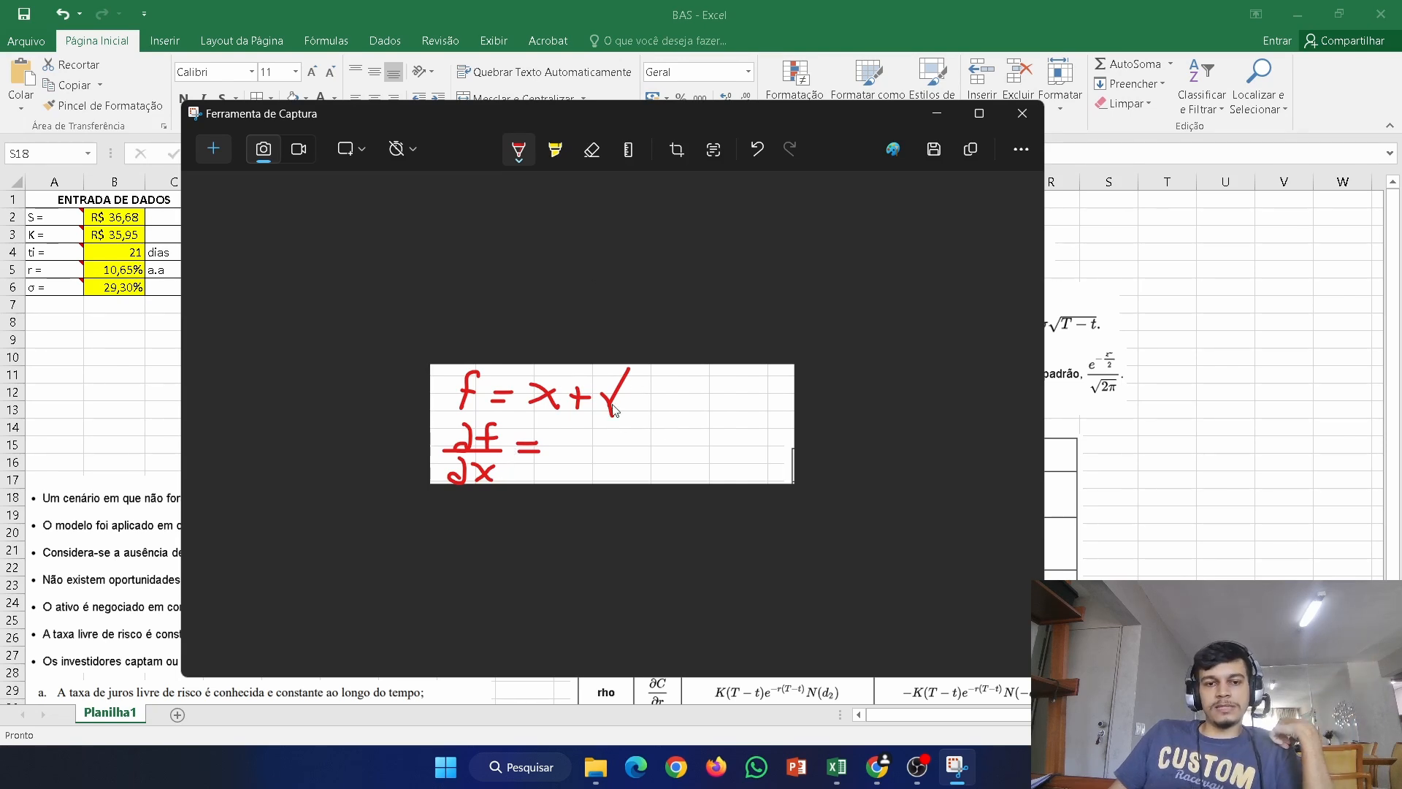
left_click_drag(597, 416, 652, 394)
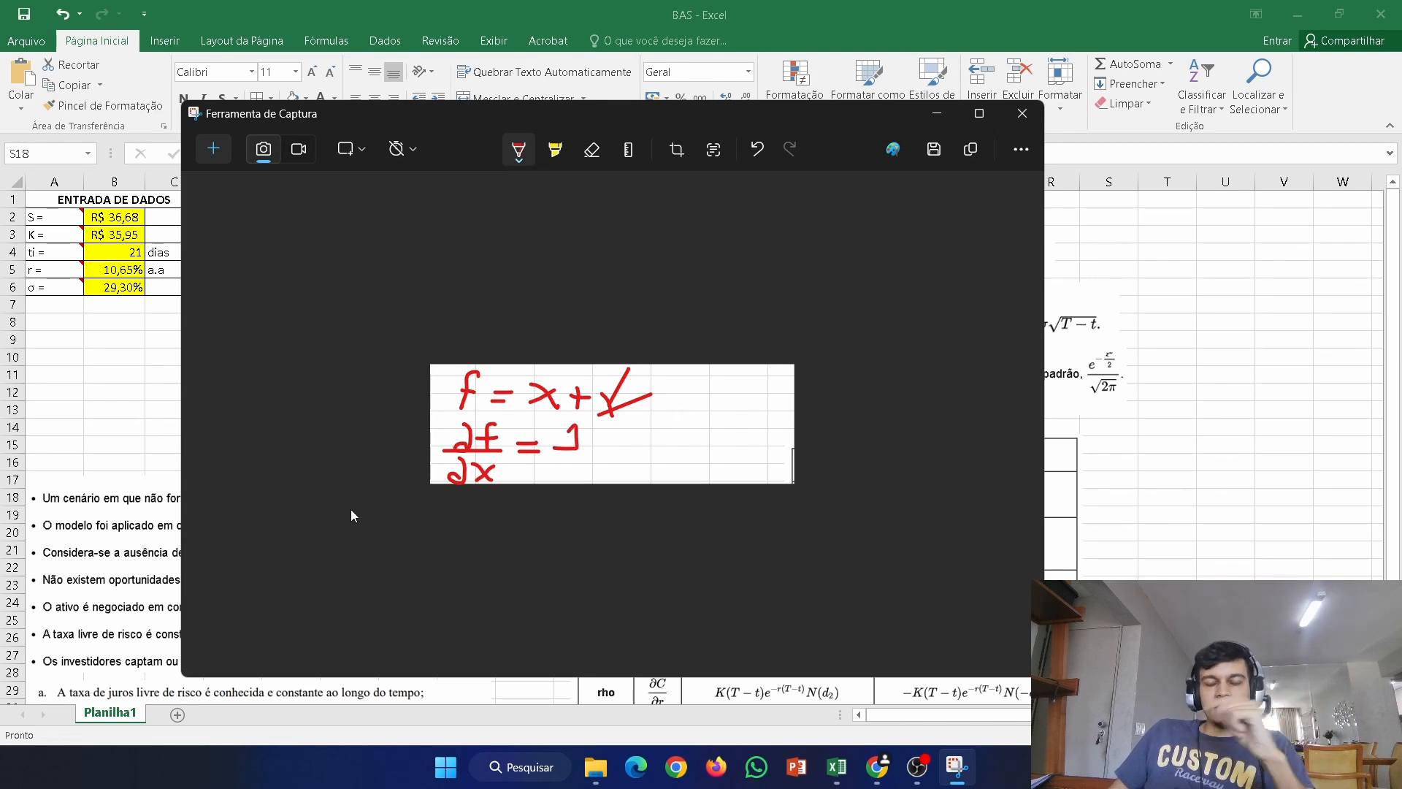
left_click(1028, 117)
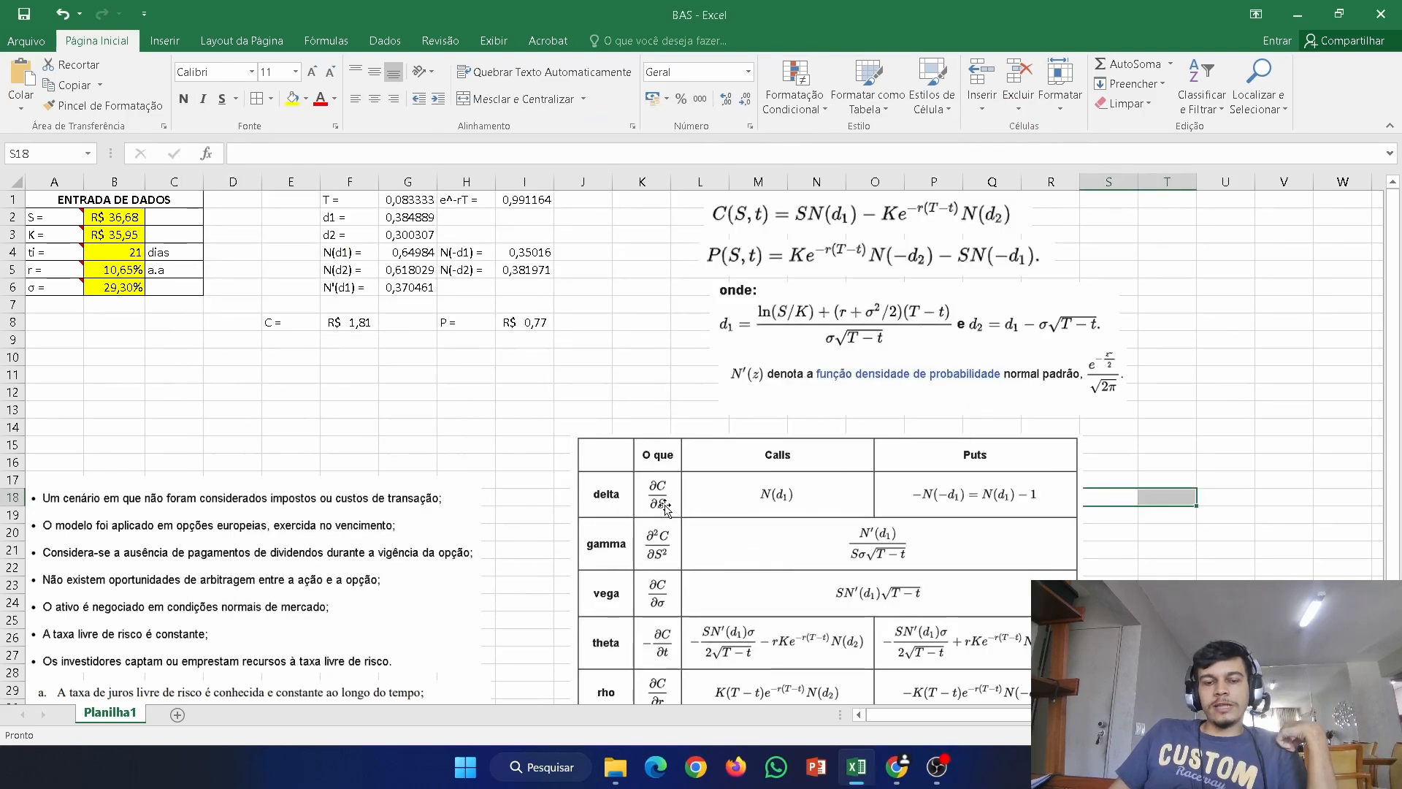
- Move the Greeks table picture up to row 12 from column J and place the N'(z) density picture to its right
left_click_drag(678, 471, 570, 414)
left_click_drag(870, 369, 1126, 362)
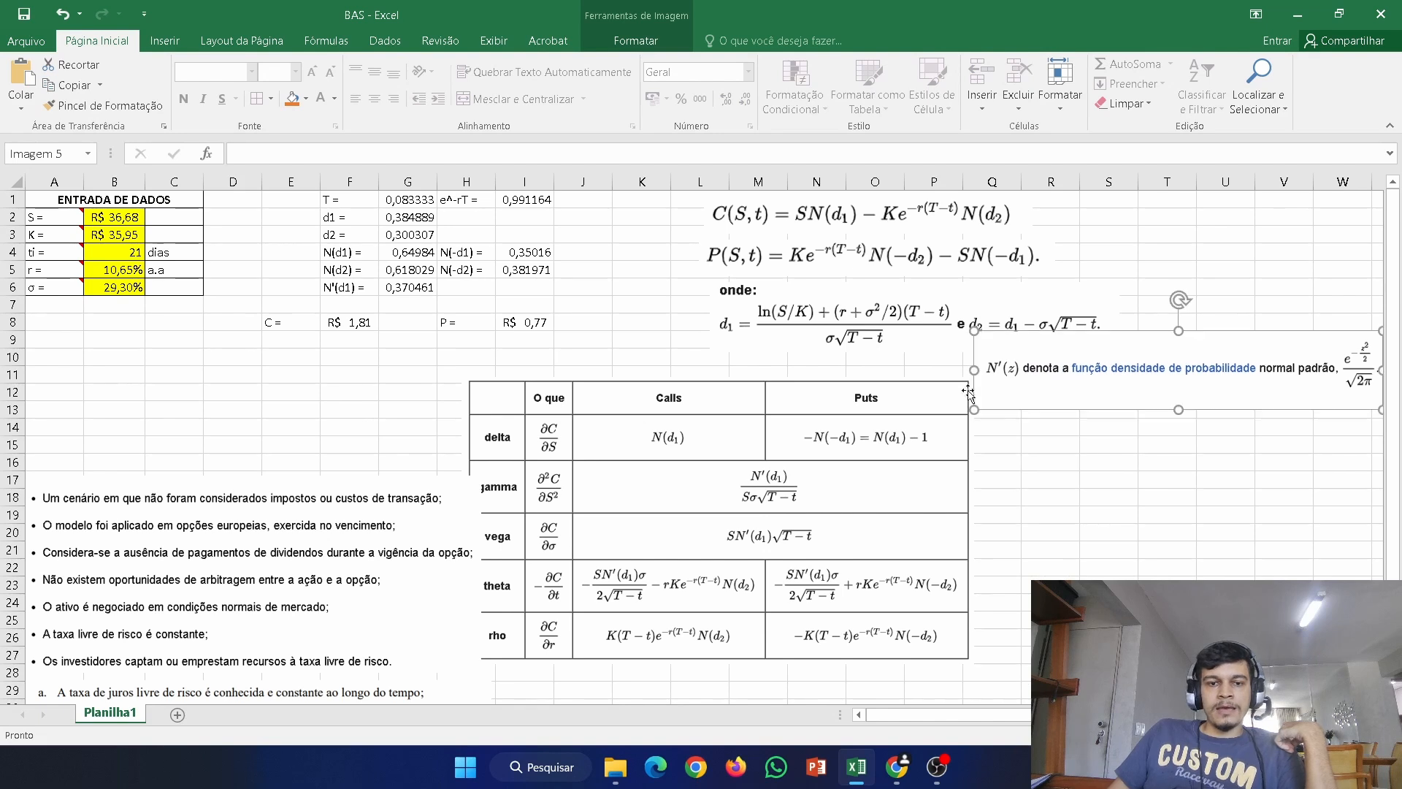
left_click_drag(707, 455, 746, 458)
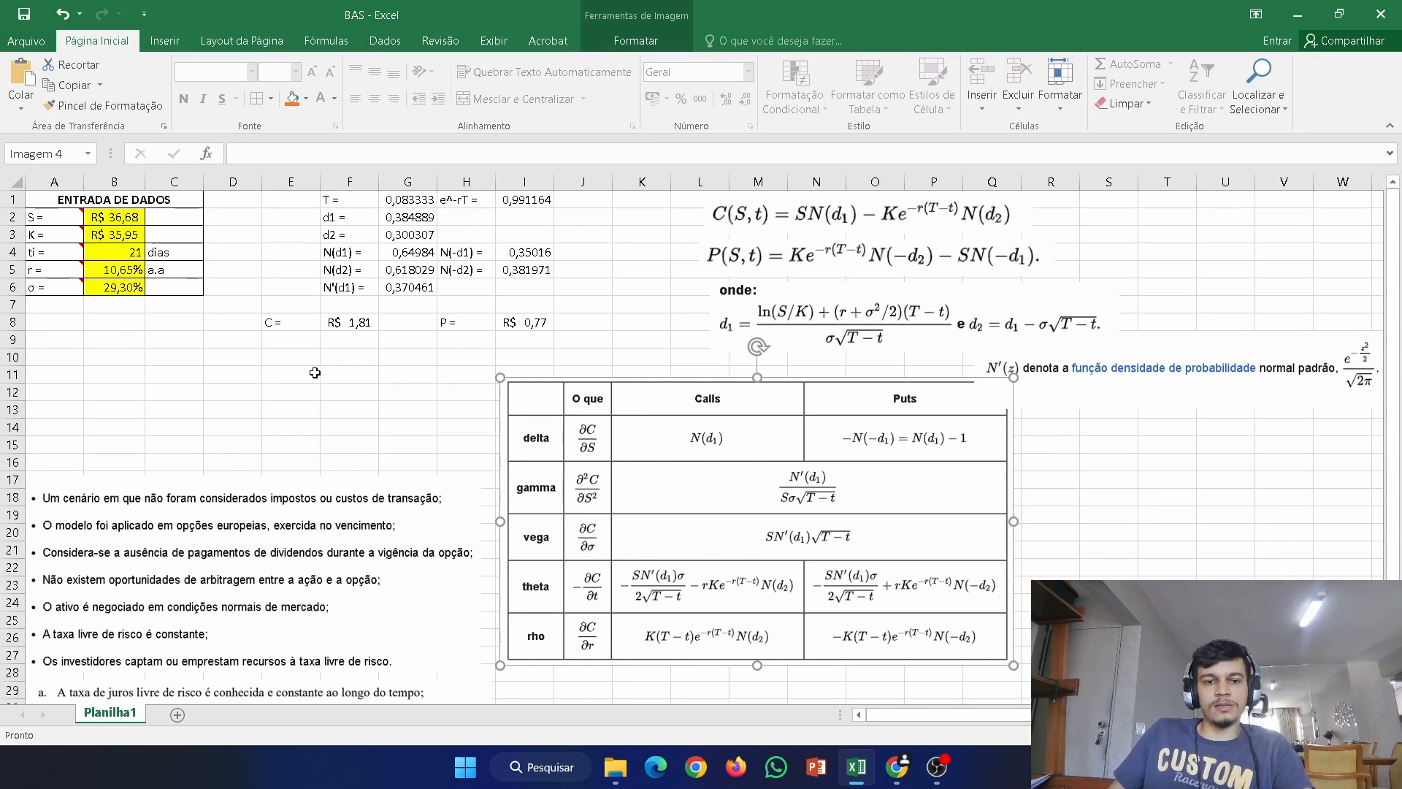
- Label E9 "Delta =" beneath the call price and calculate the call delta in F9 with the formula =G4
left_click(283, 342)
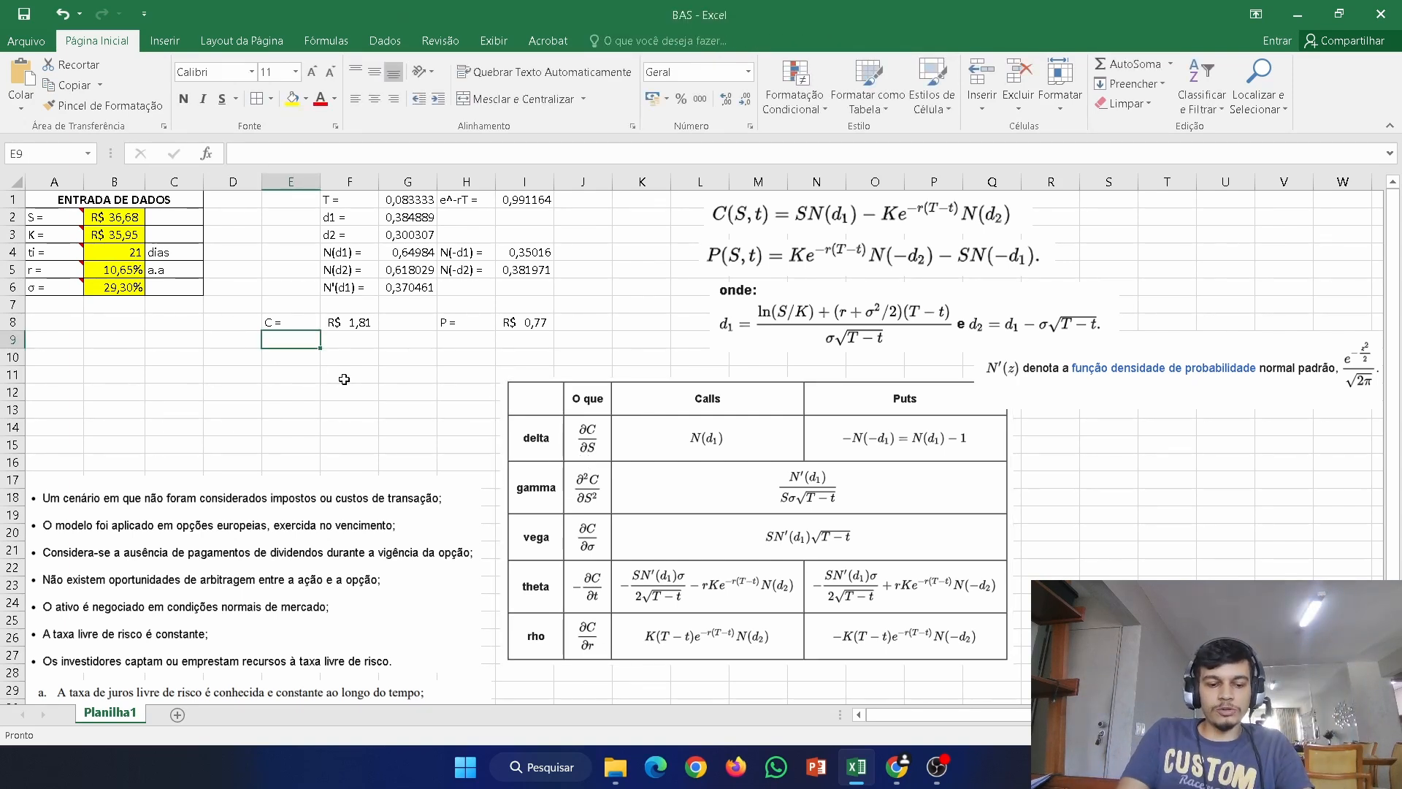
type("Delta =")
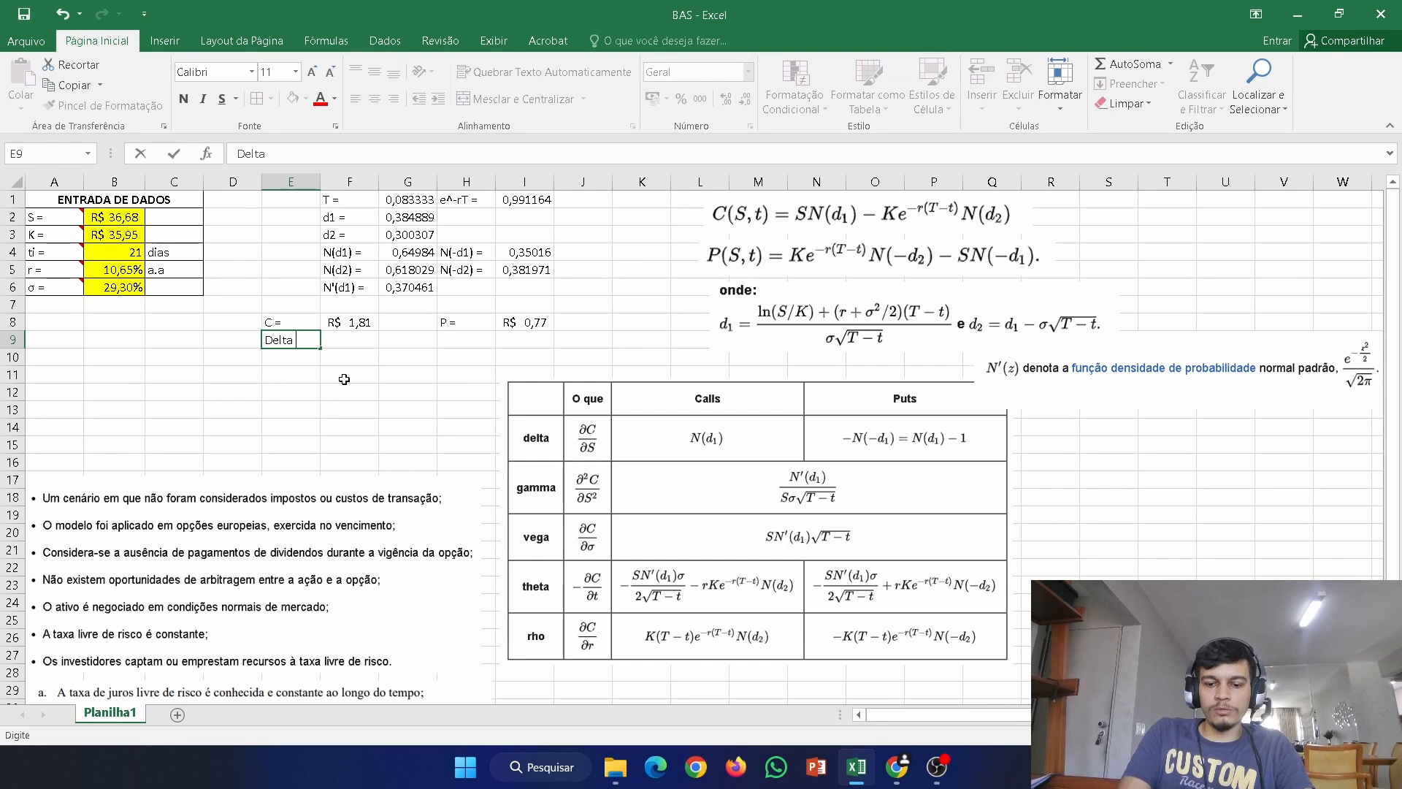
key("Return")
left_click(350, 343)
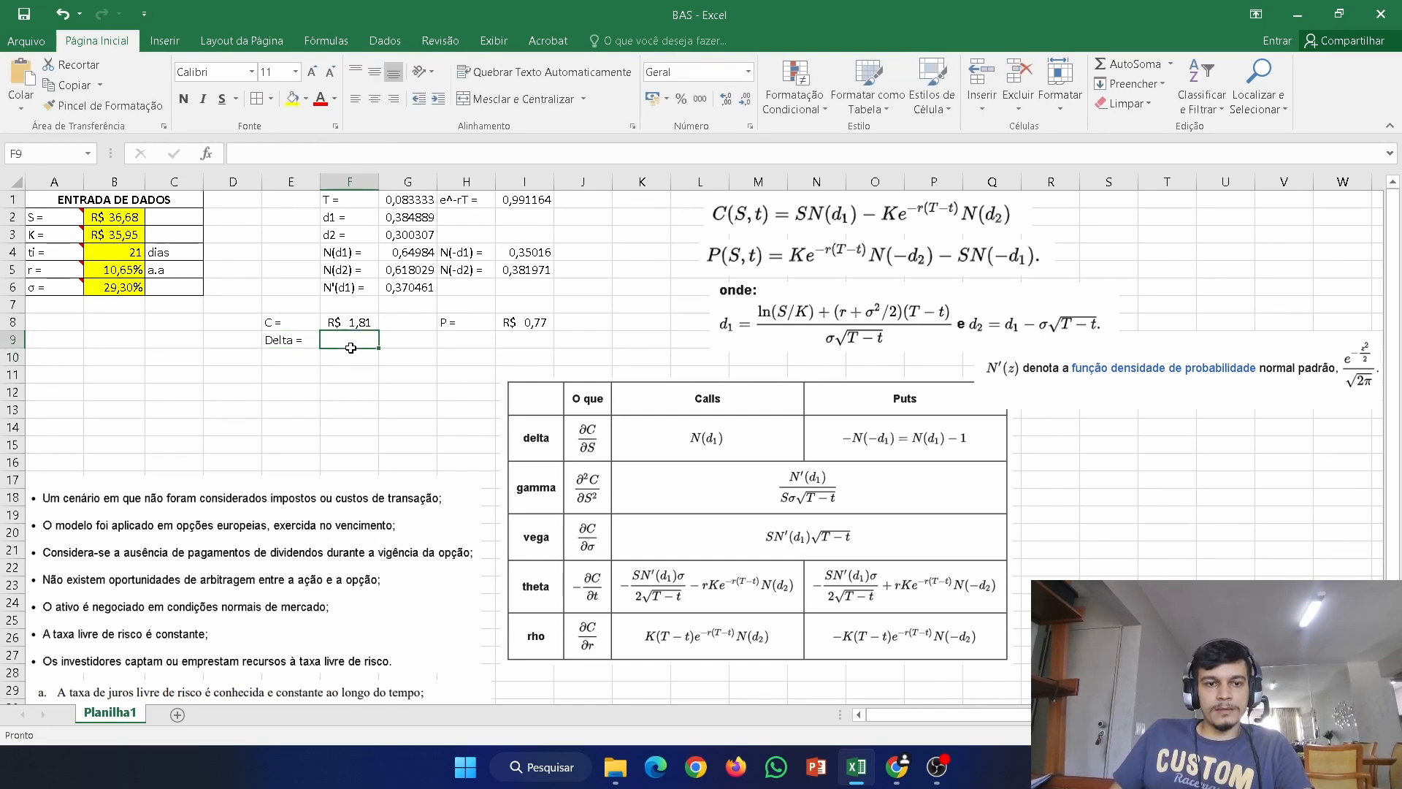
type("=")
left_click(409, 251)
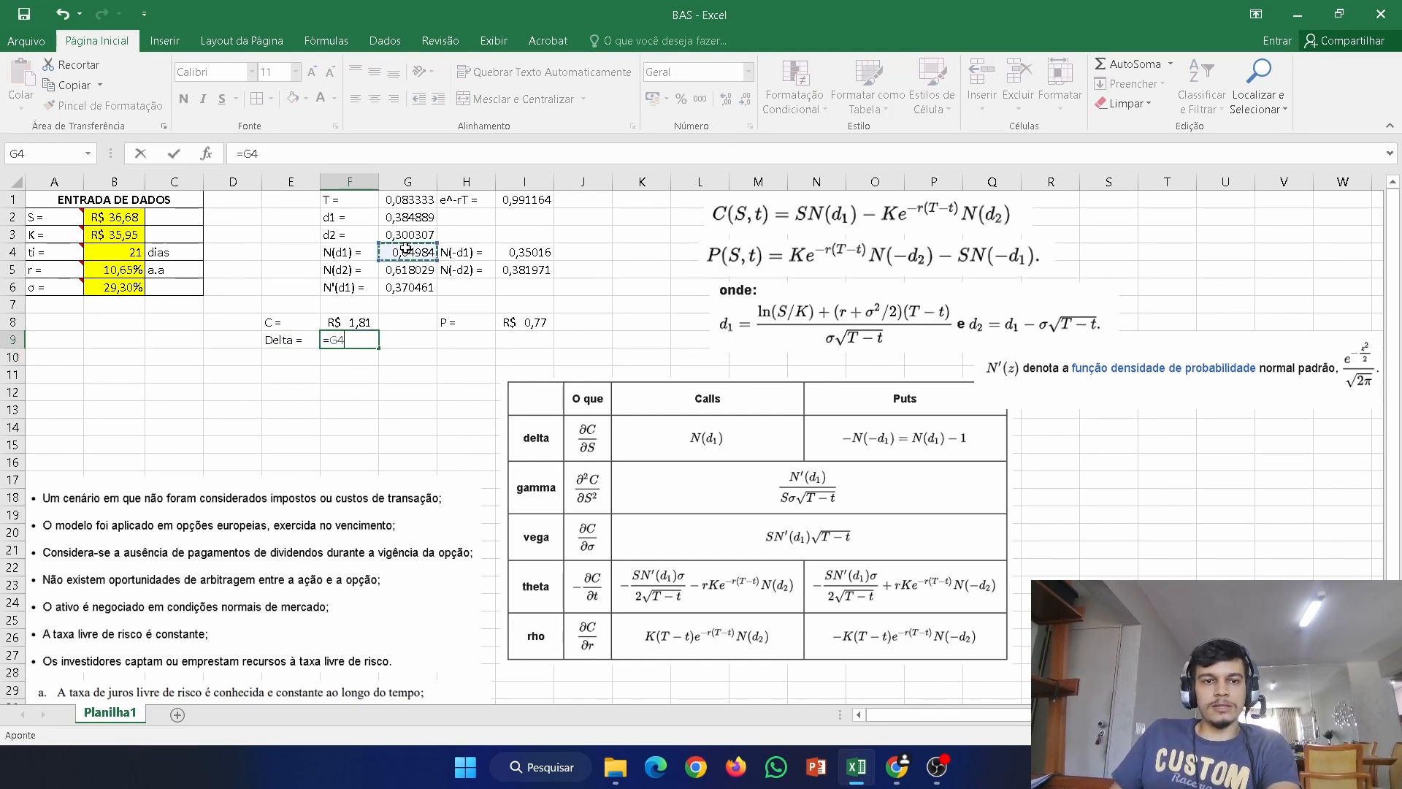
key("Return")
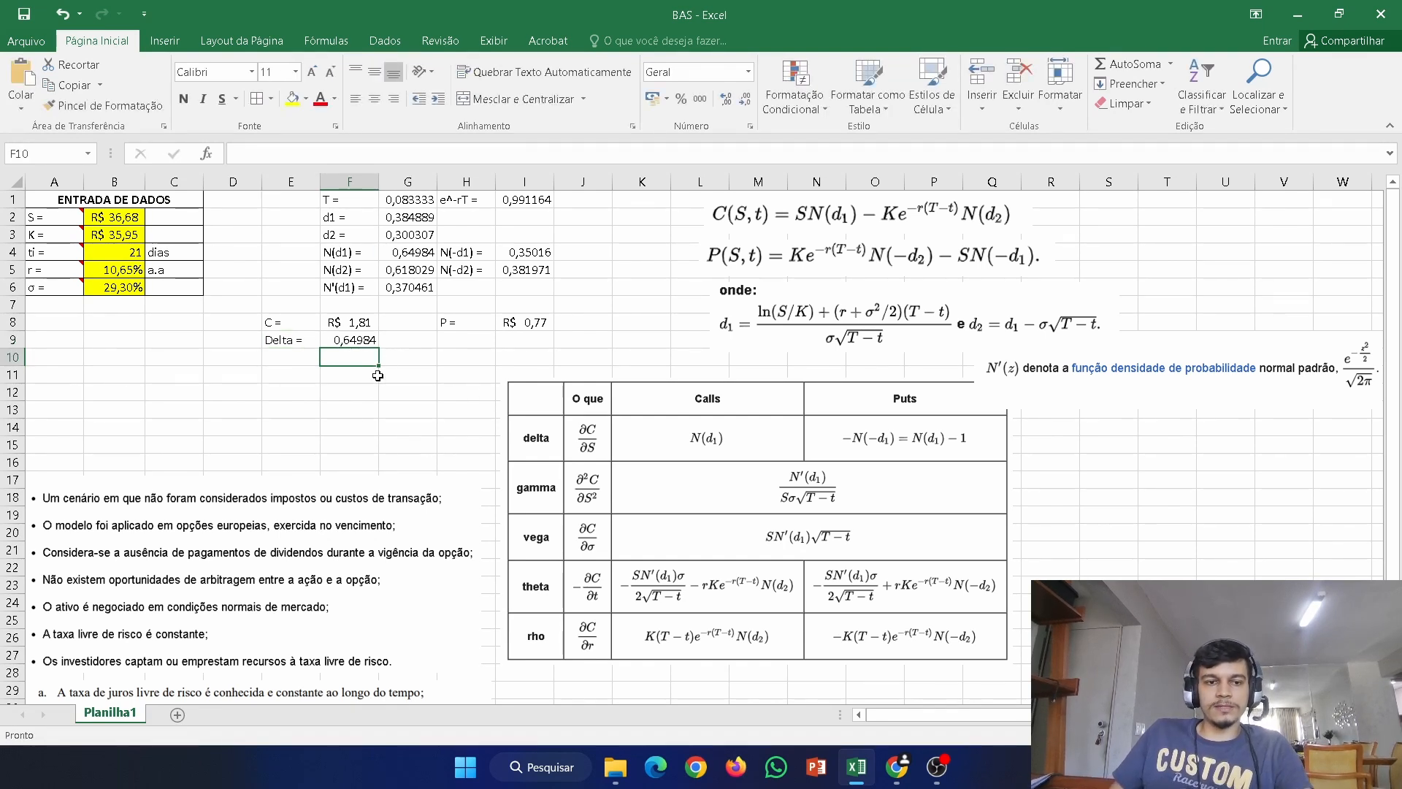
- Label H9 "Delta =" beneath the put price and calculate the put delta in I9 with the formula =G4-1
left_click(486, 342)
type("Delta")
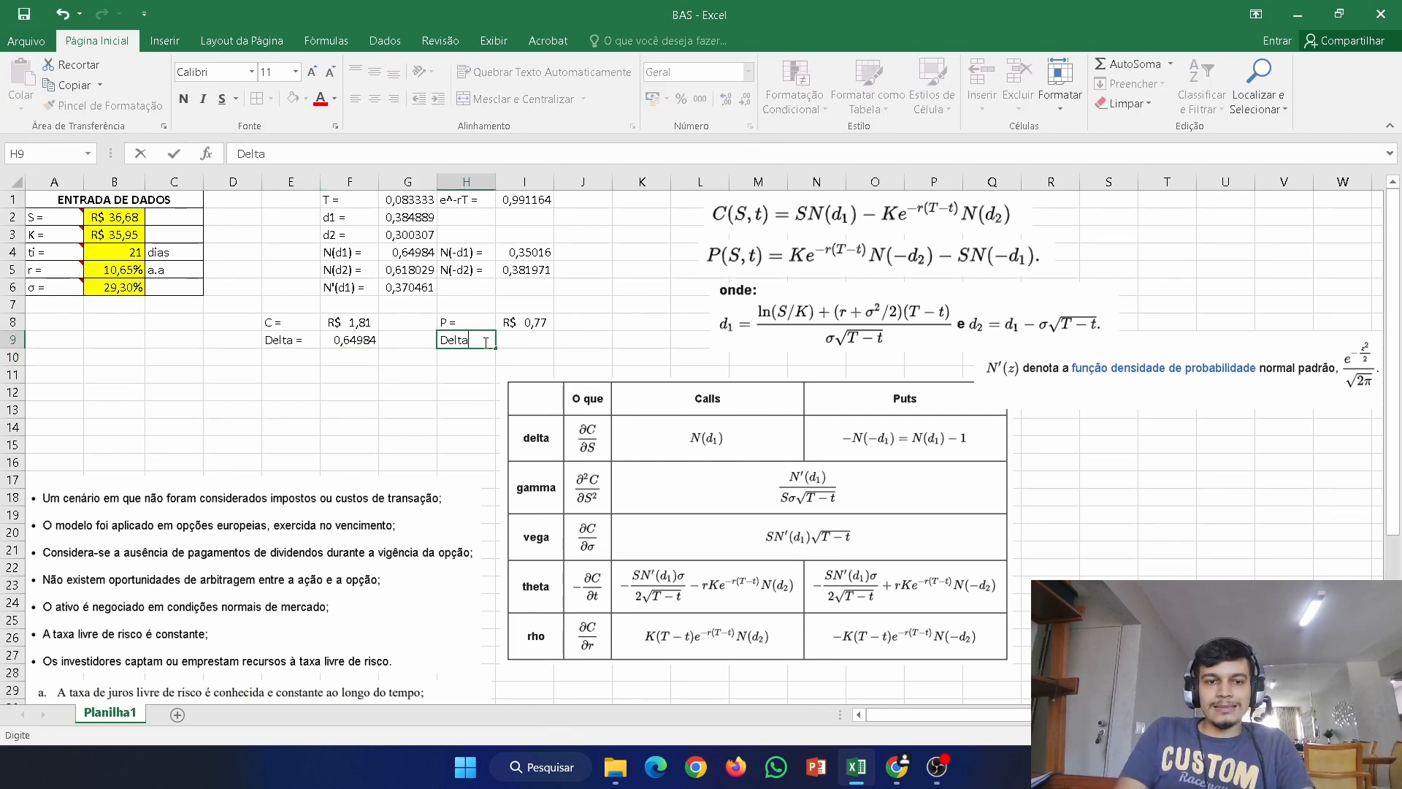
type(" =")
key("Return")
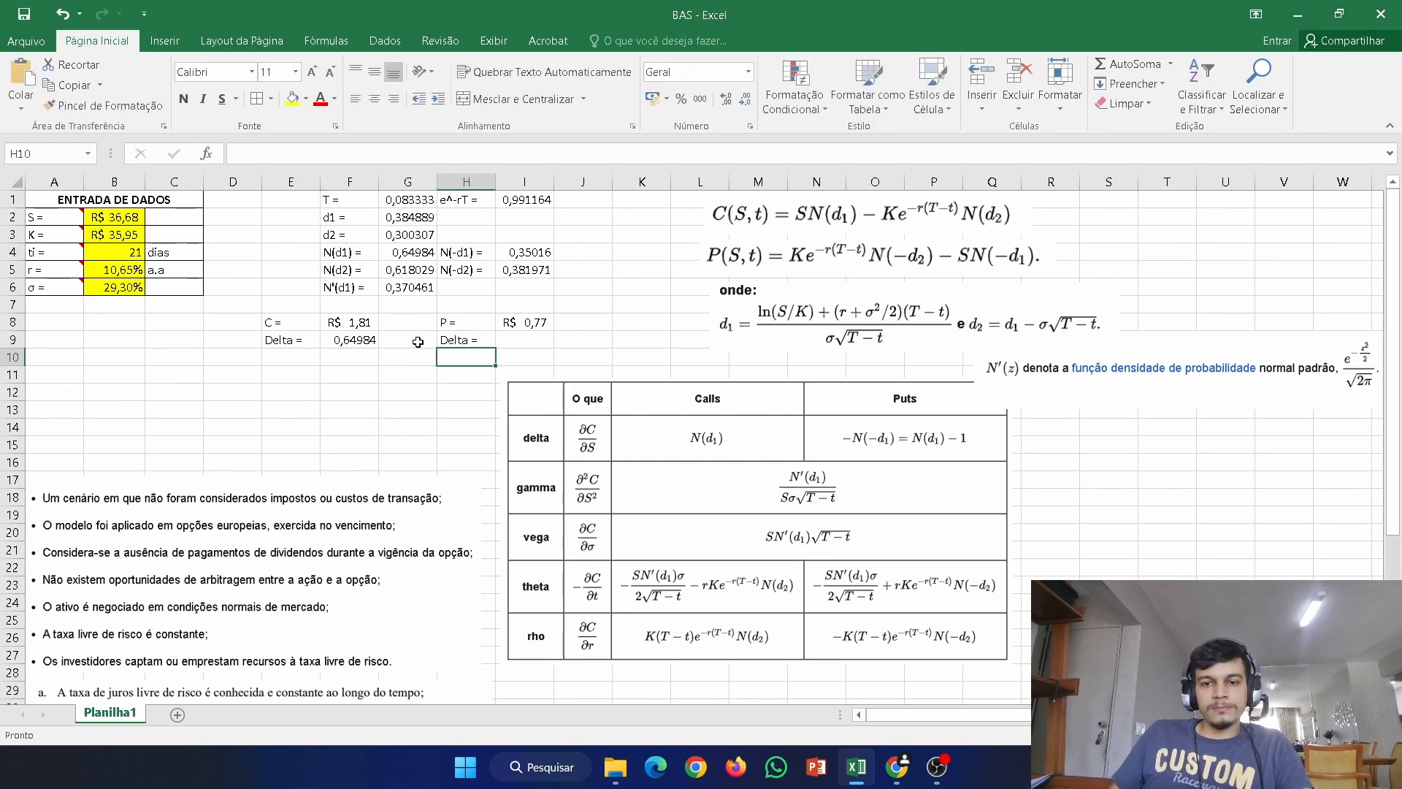
left_click(518, 342)
type("=")
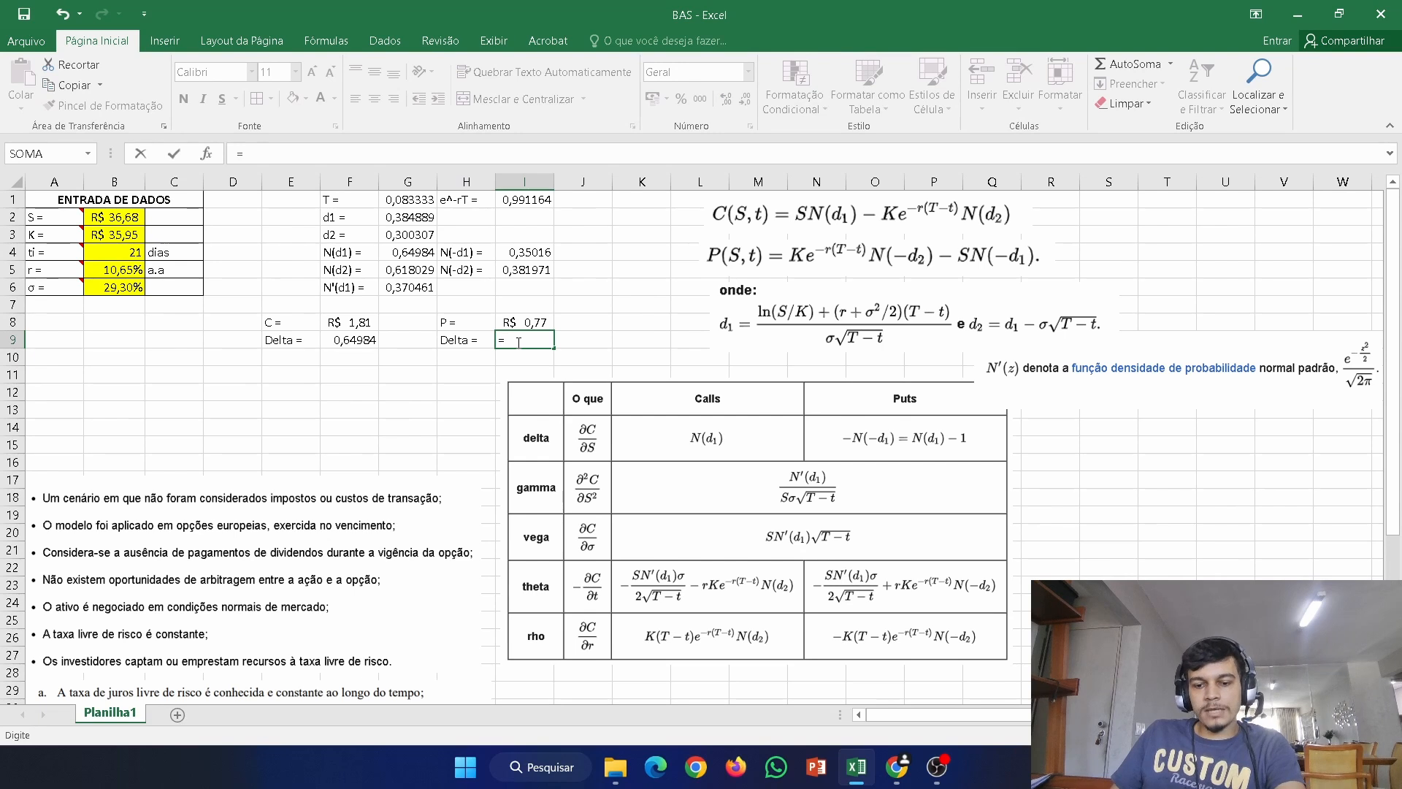
type("-")
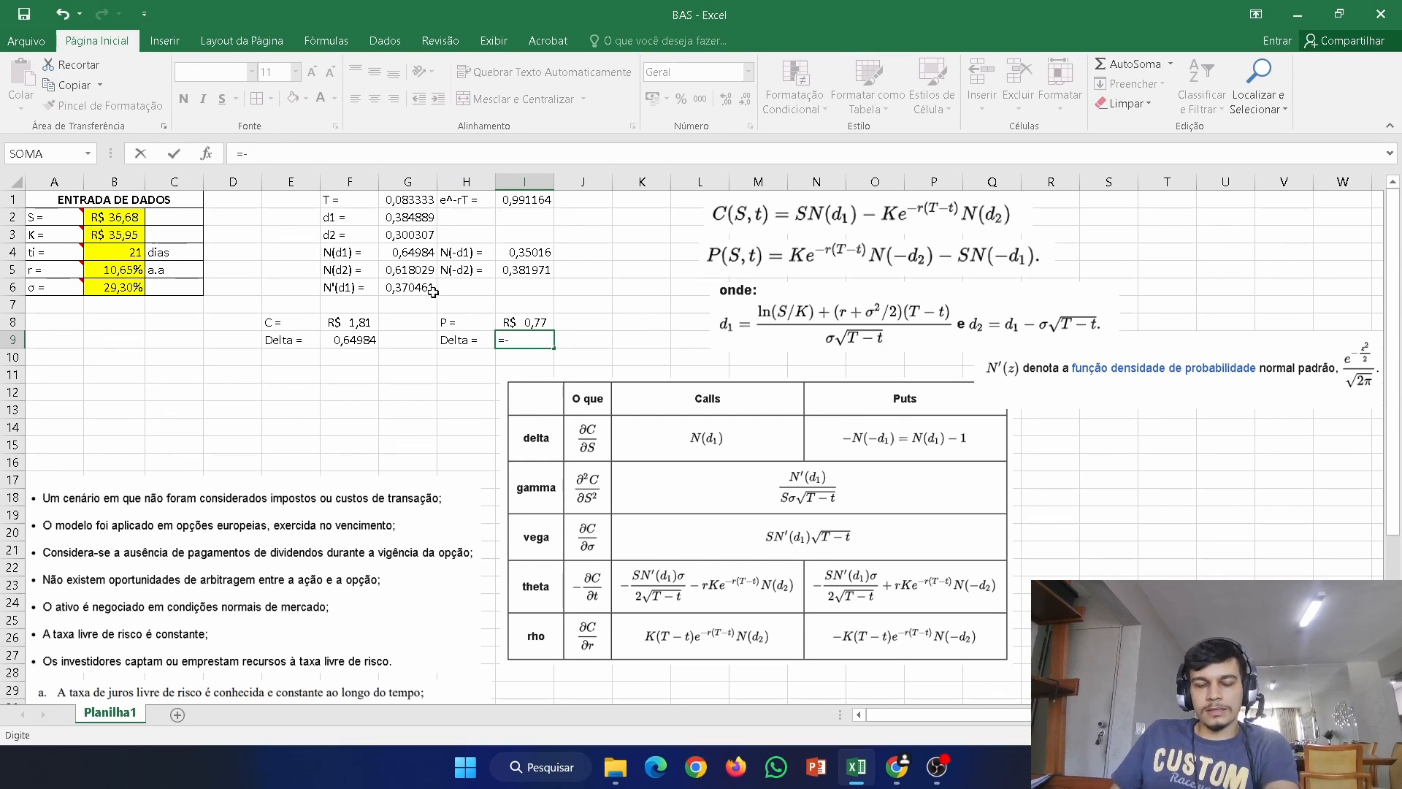
key("BackSpace")
left_click(409, 257)
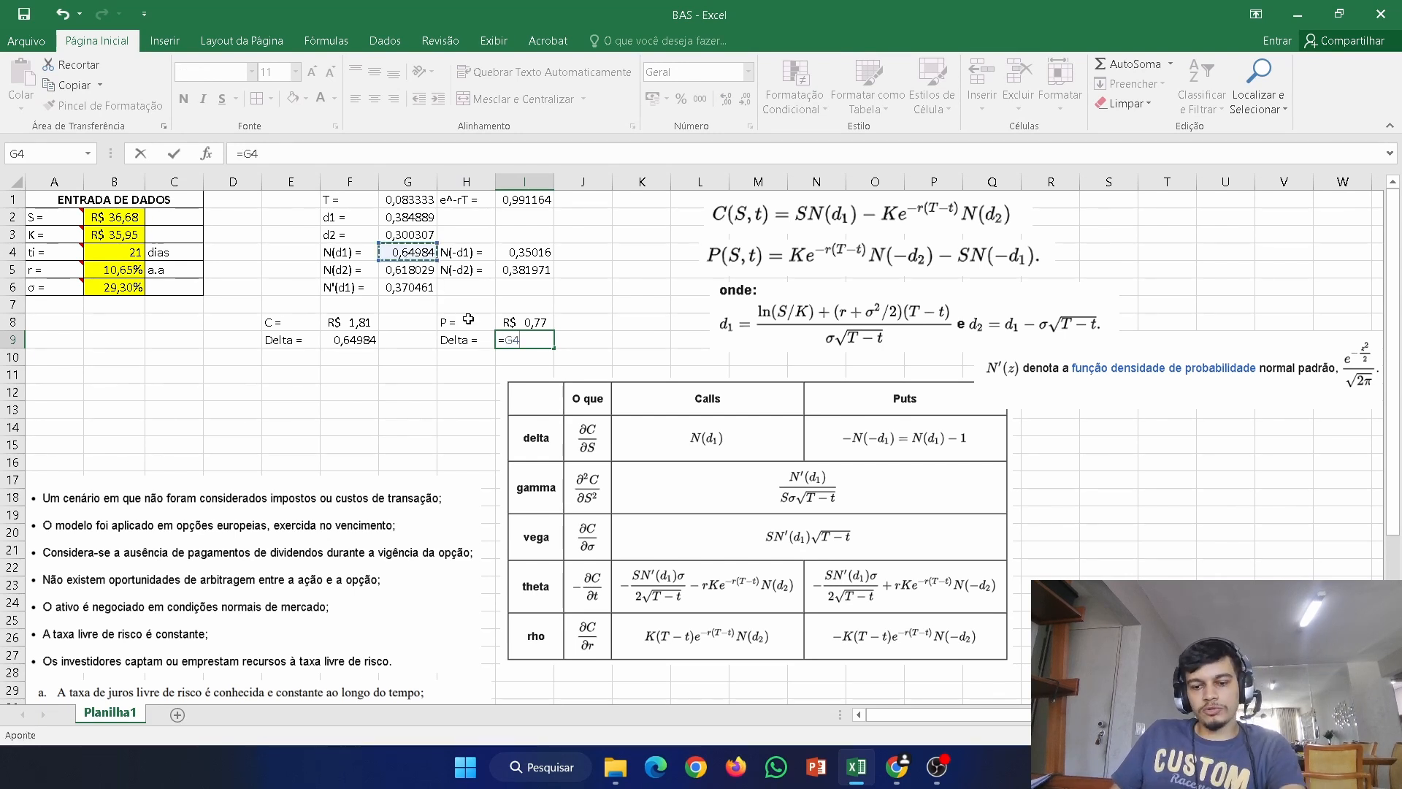
type("-1")
key("Return")
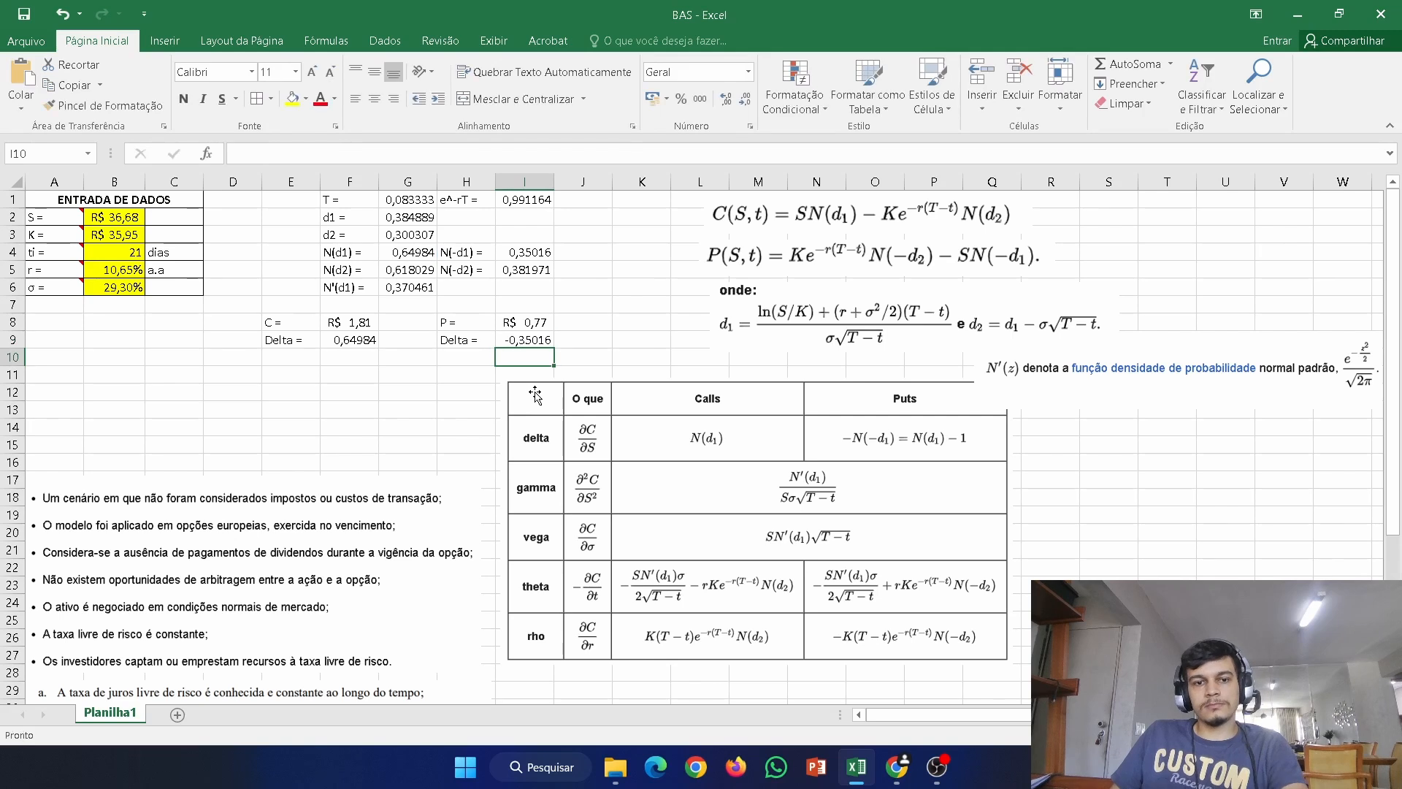
- Shift the Greeks table picture down to row 13 and about one column over towards K, and label E10 "Gamma ="
left_click_drag(582, 441, 639, 466)
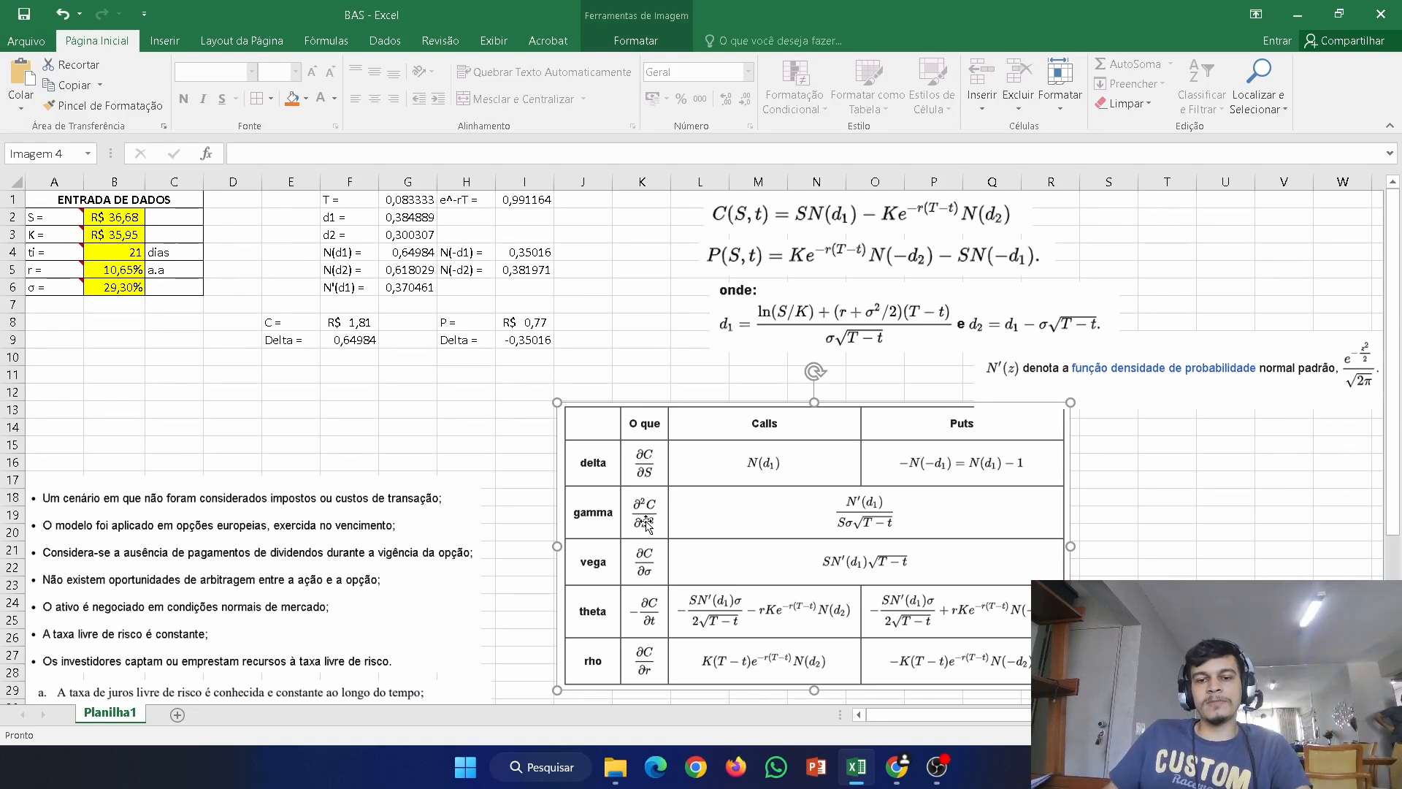
left_click(292, 356)
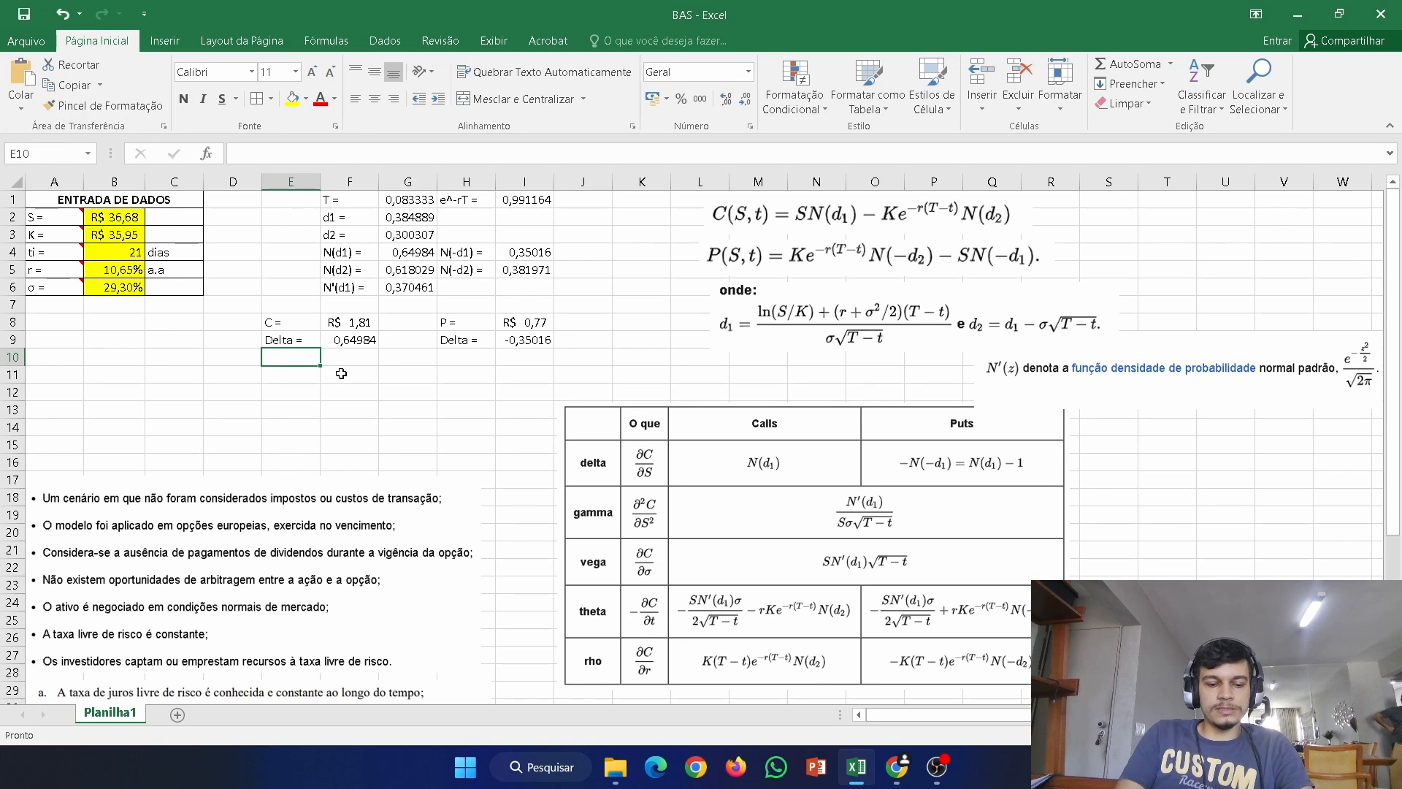
type("Gamma")
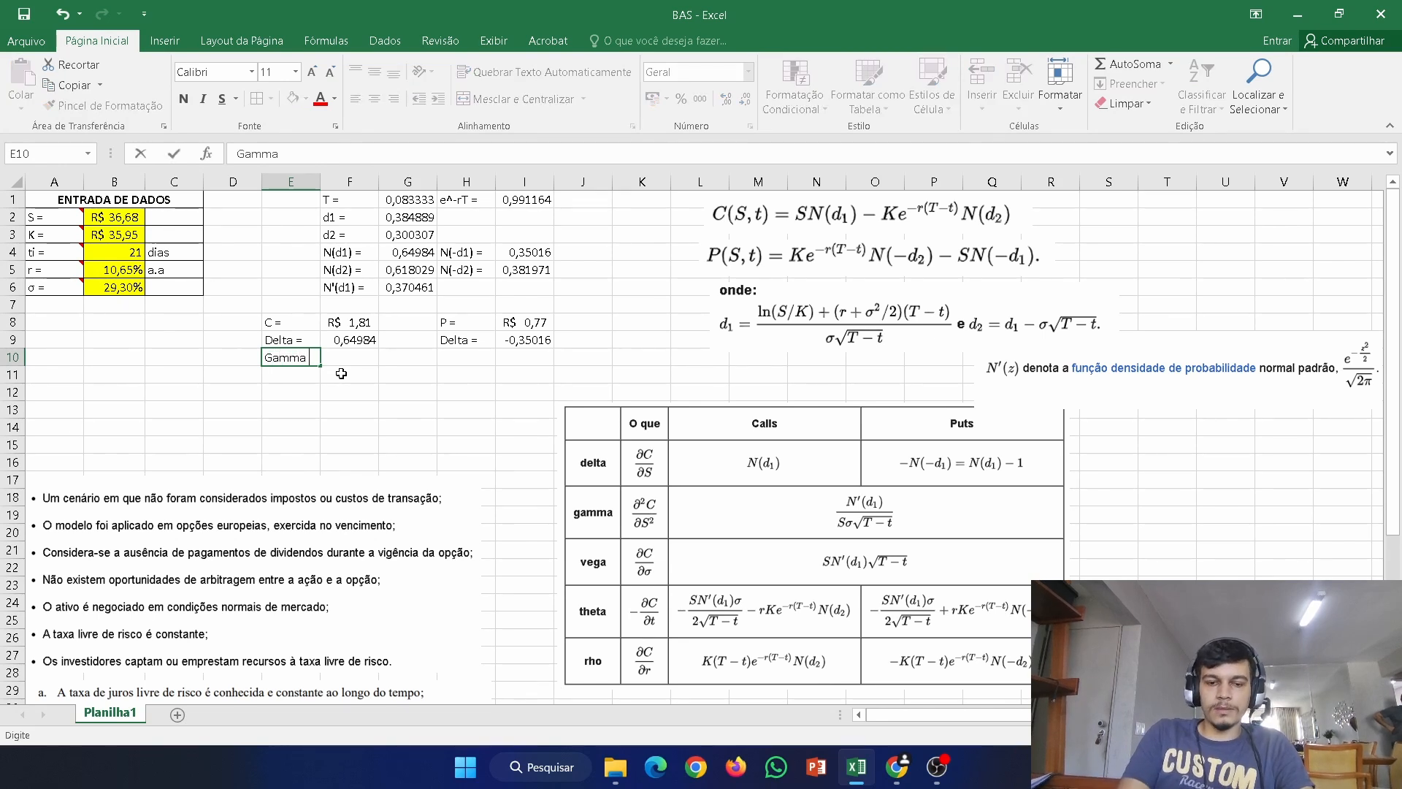
type(" =")
key("Return")
- Calculate the call gamma in F10 with the formula =G6/(B2*B6*RAIZ(G1))
left_click(345, 358)
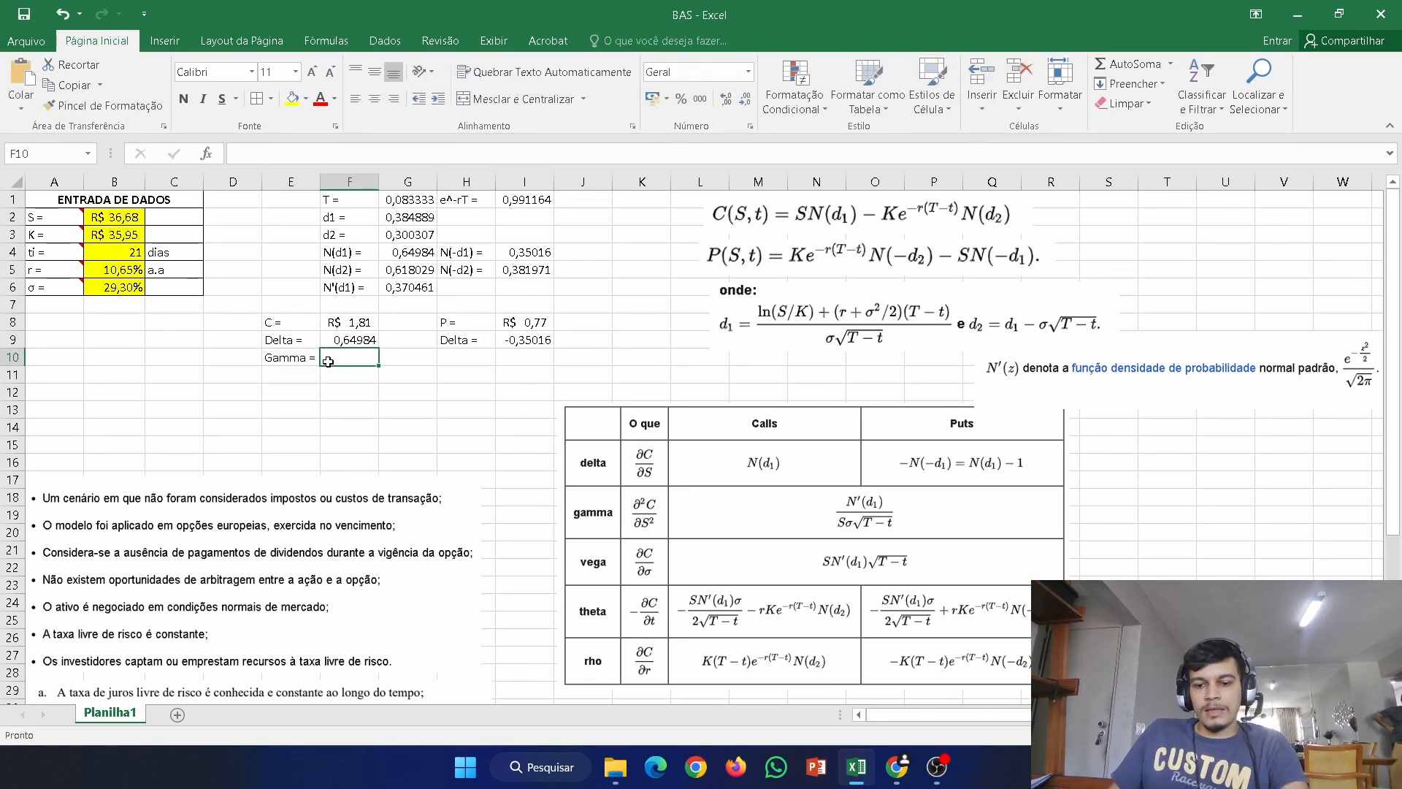
type("=")
left_click(409, 287)
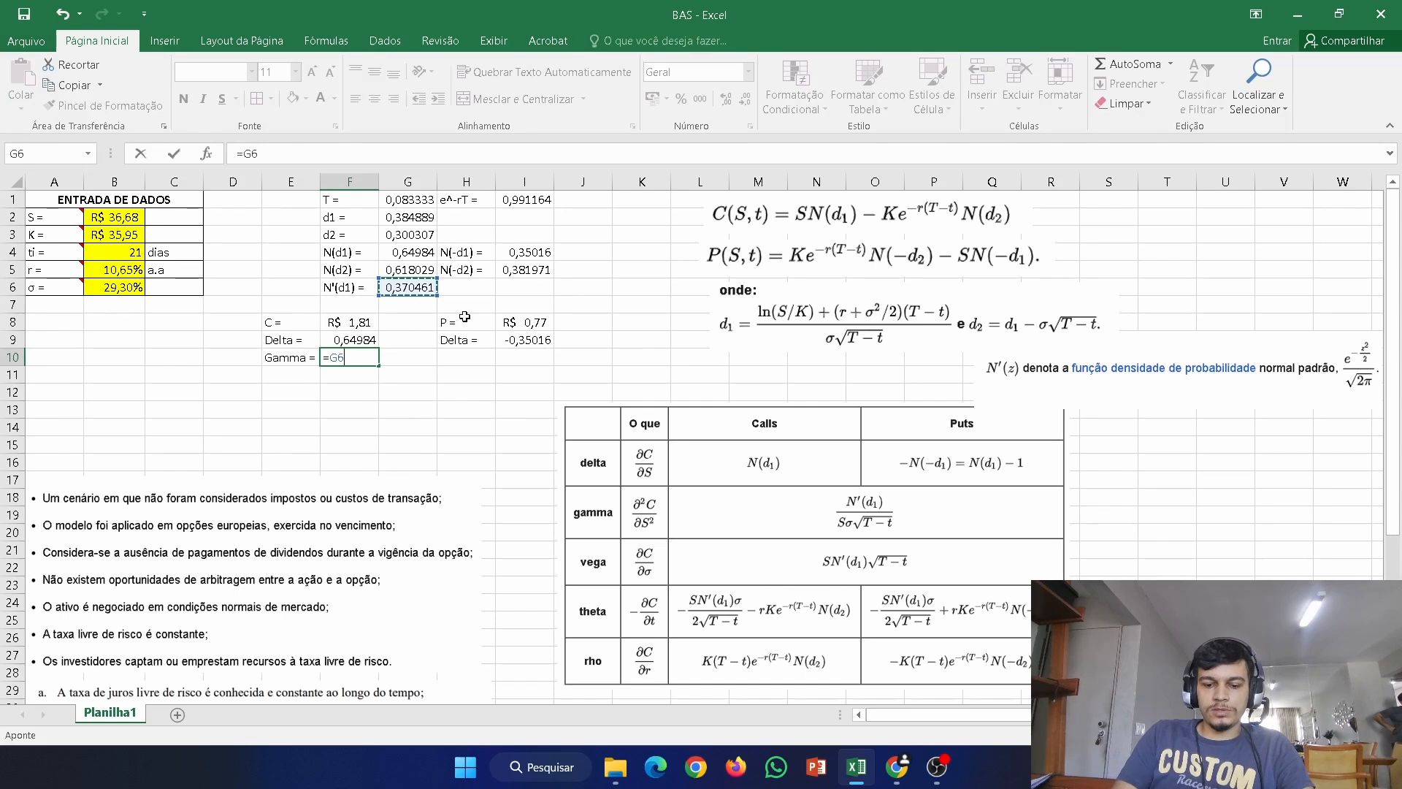
type("/(")
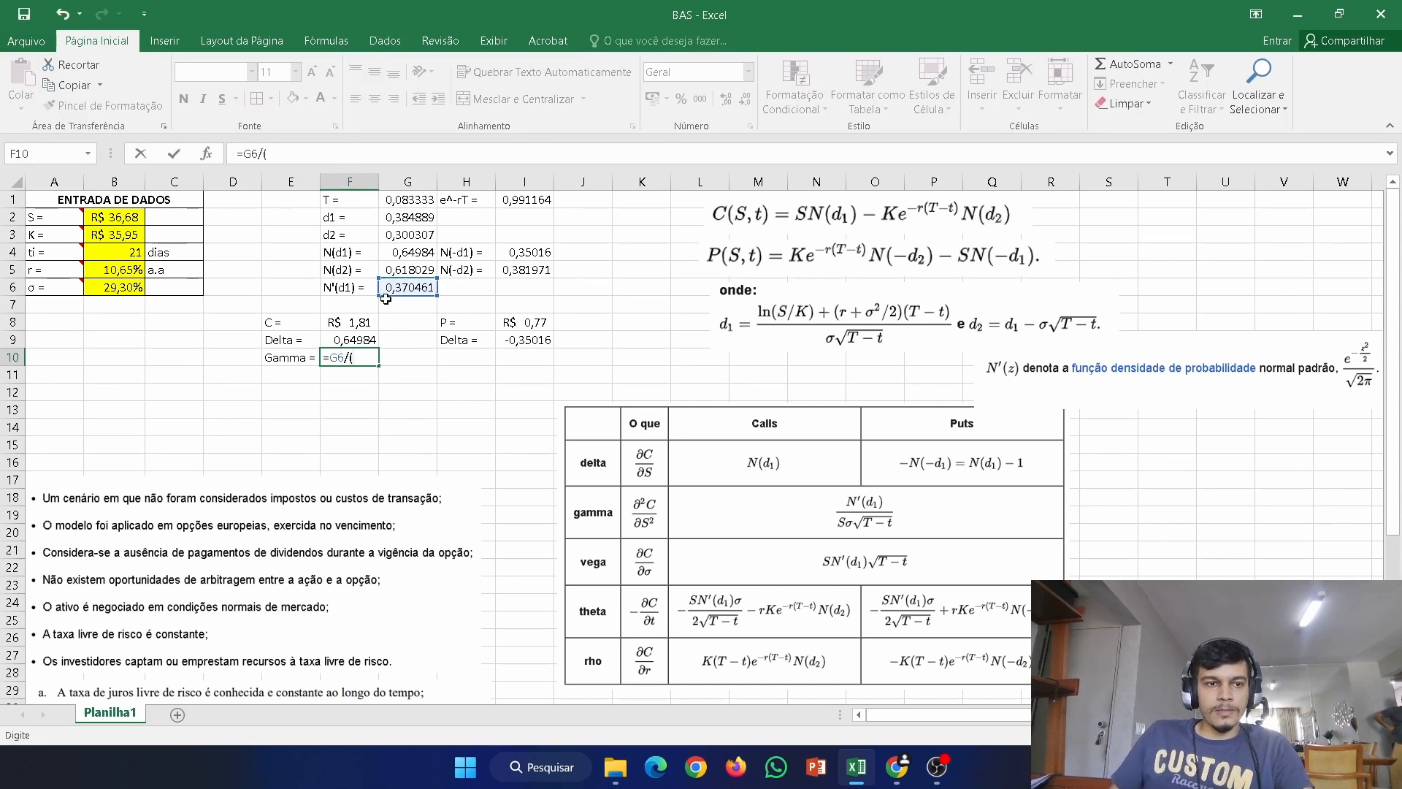
left_click(108, 218)
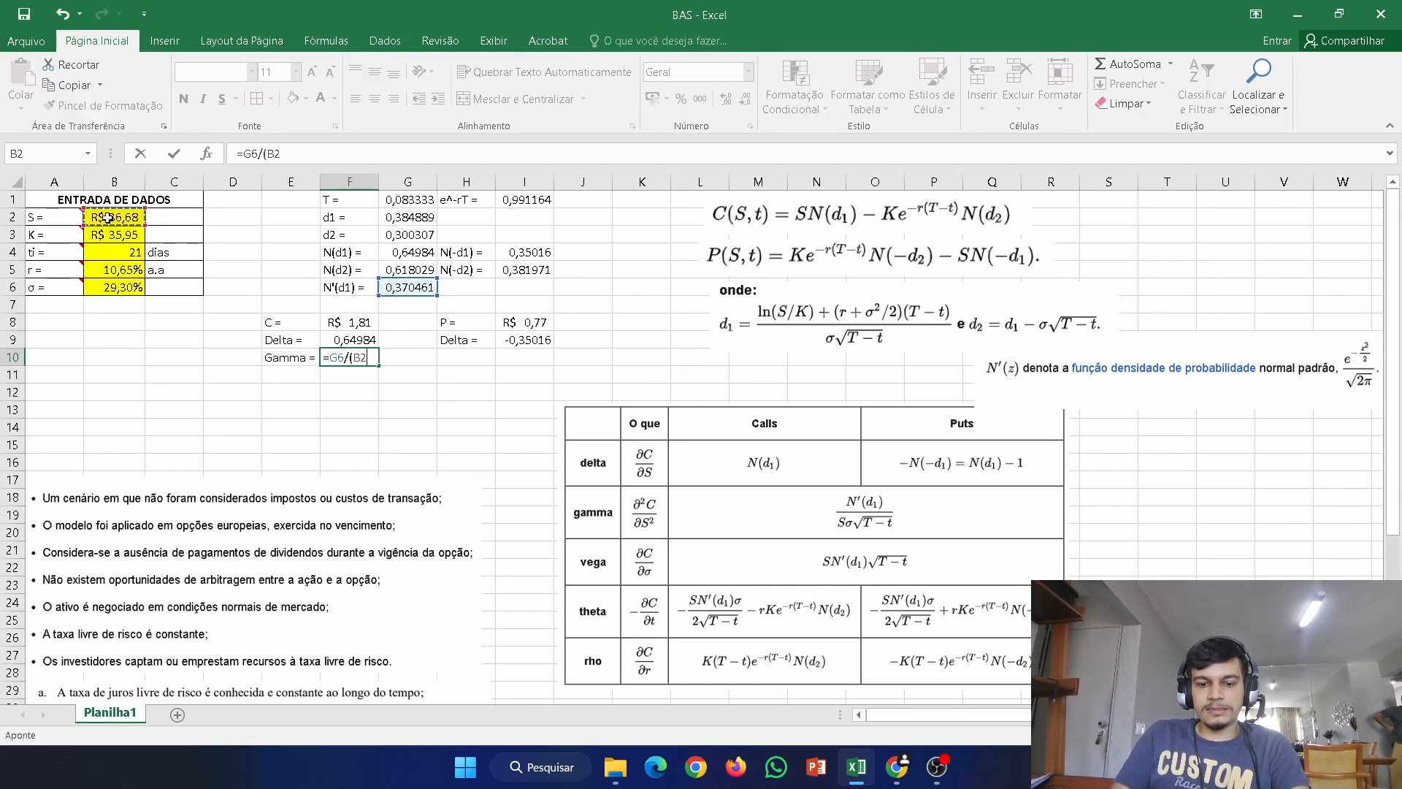
type("*")
left_click(139, 291)
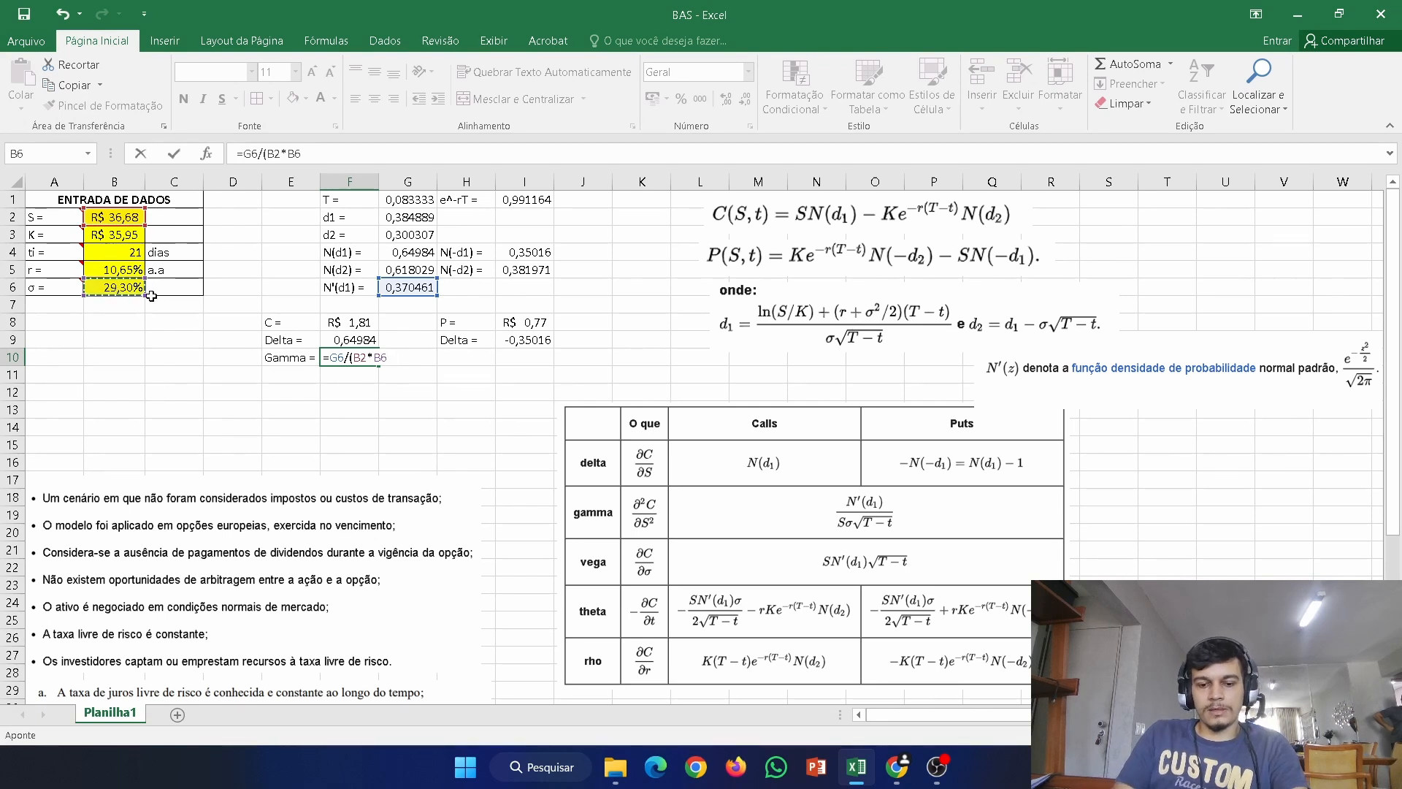
type("*")
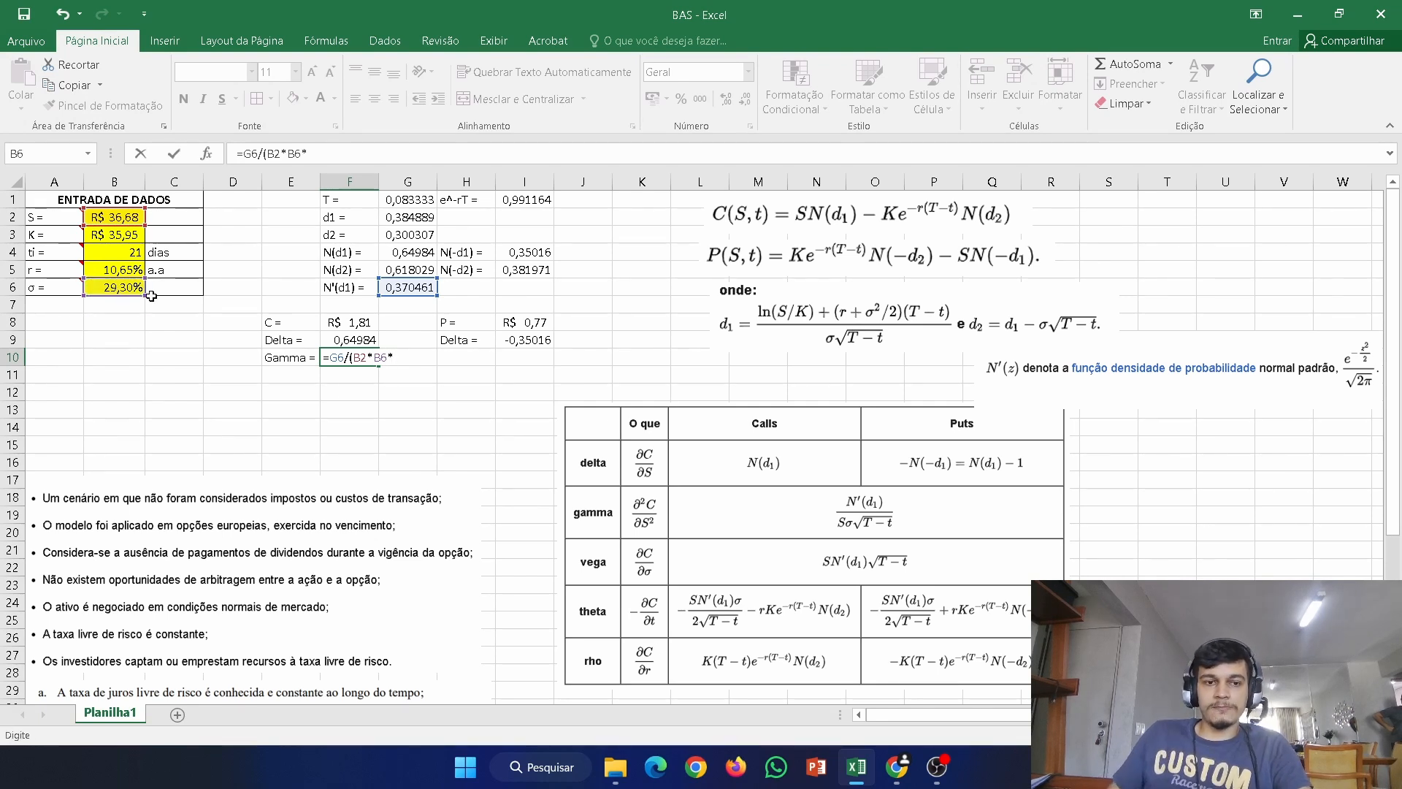
type("RAIZ")
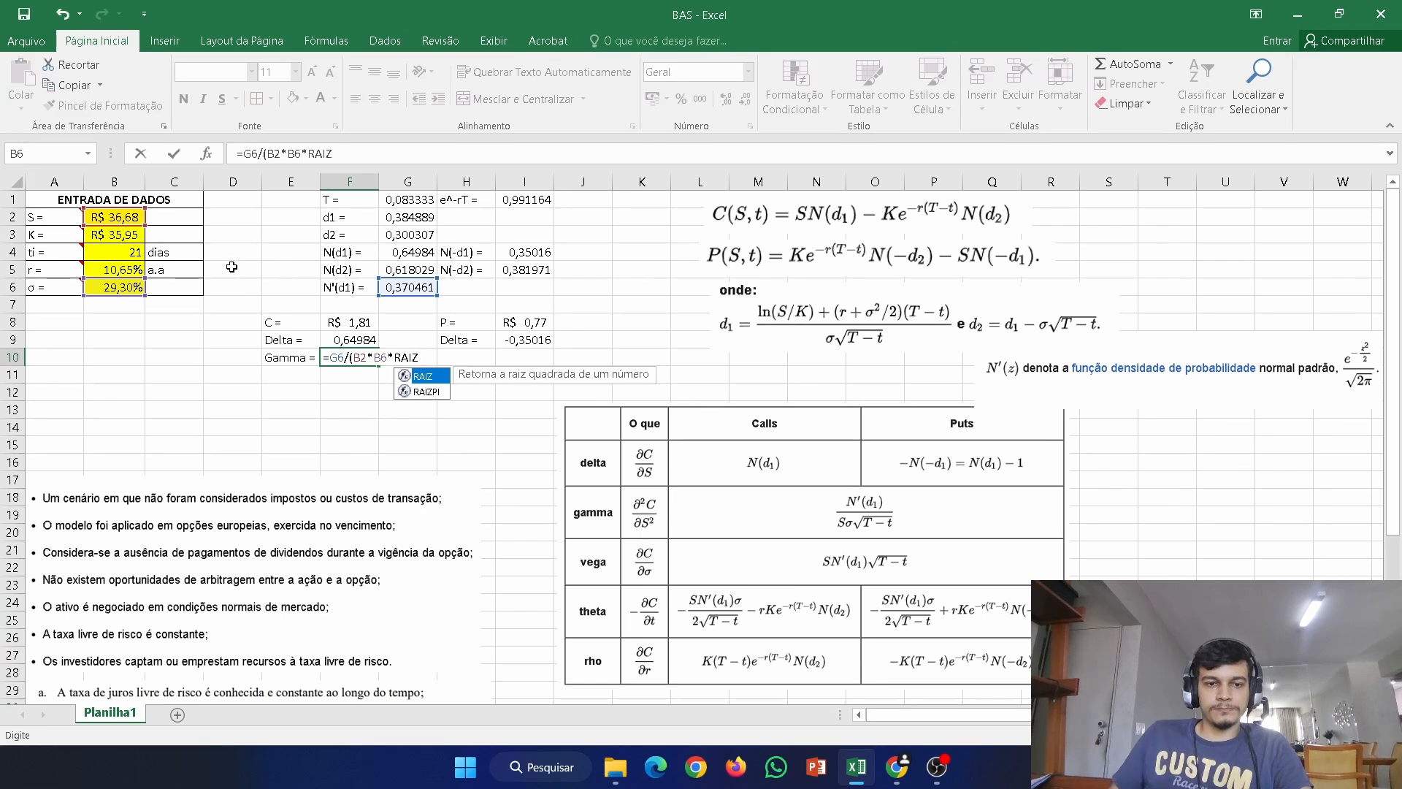
type("(")
left_click(411, 201)
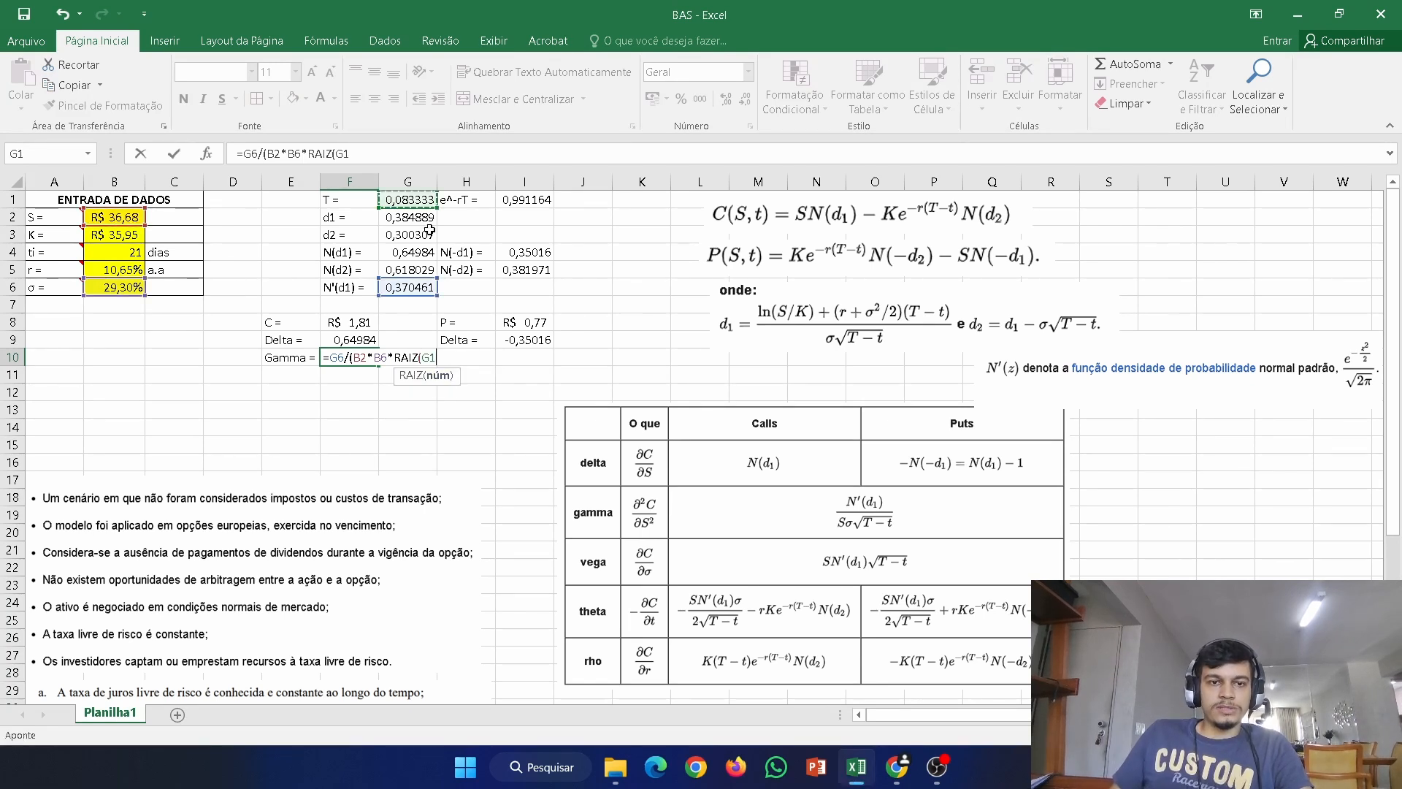
type("))")
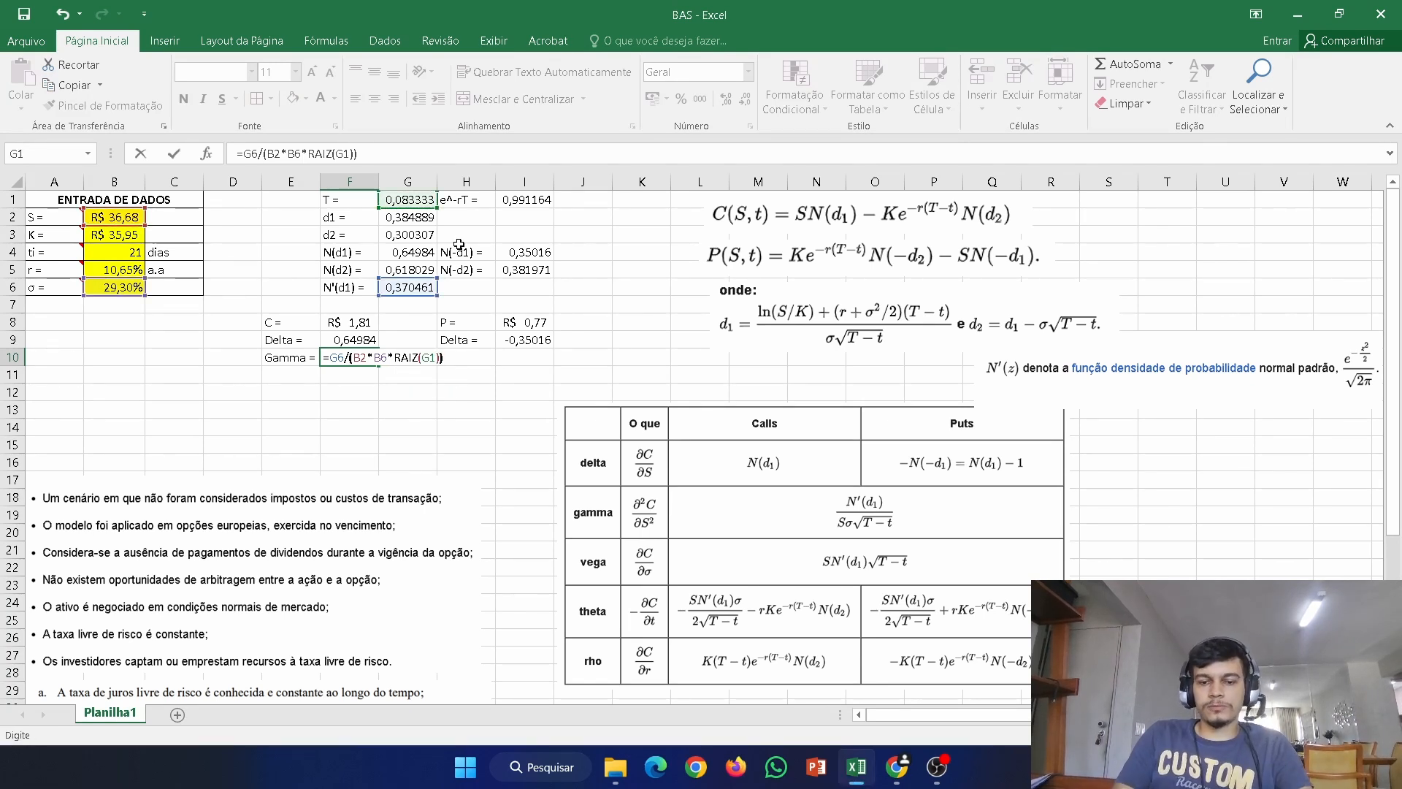
key("Return")
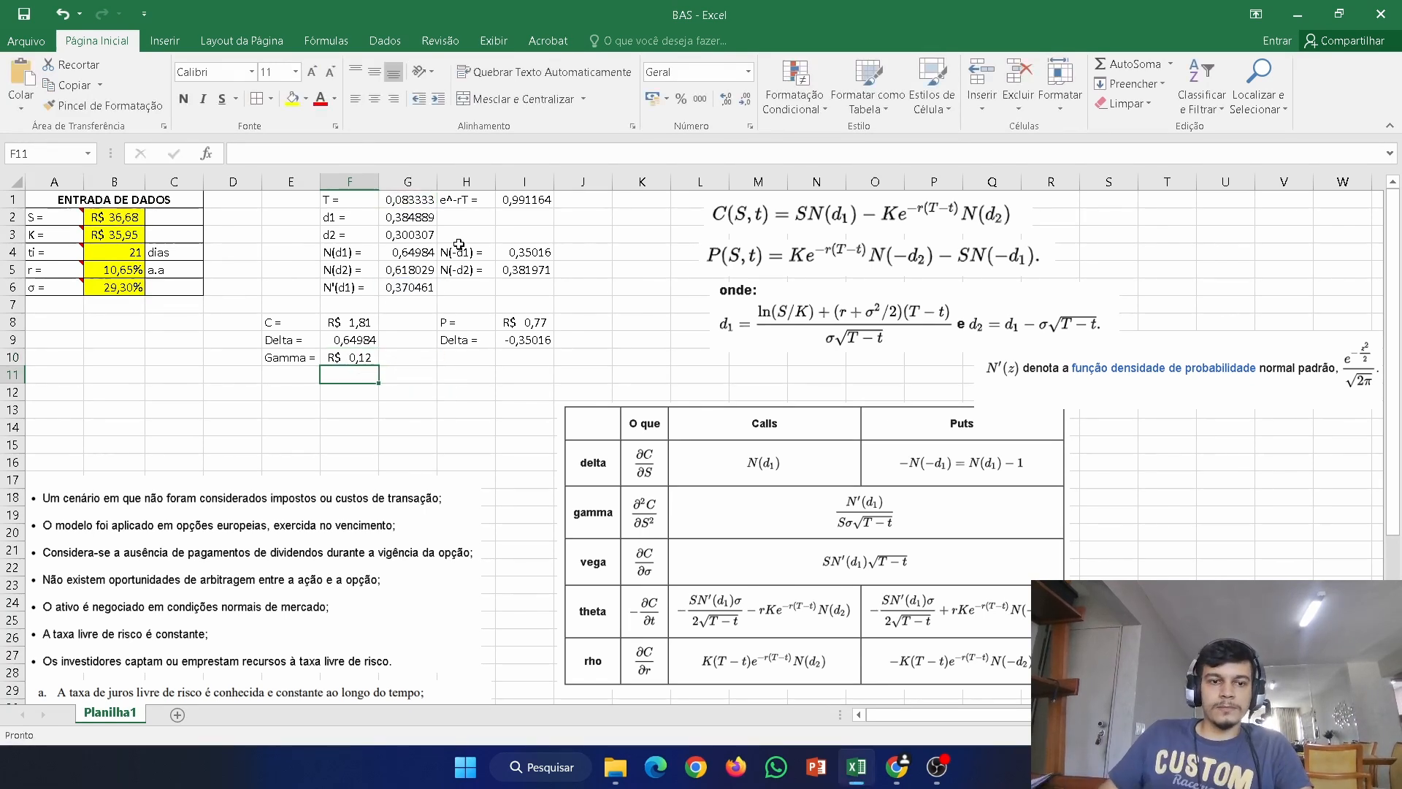
- Change the number format of the call gamma in F10 to Geral
left_click(342, 358)
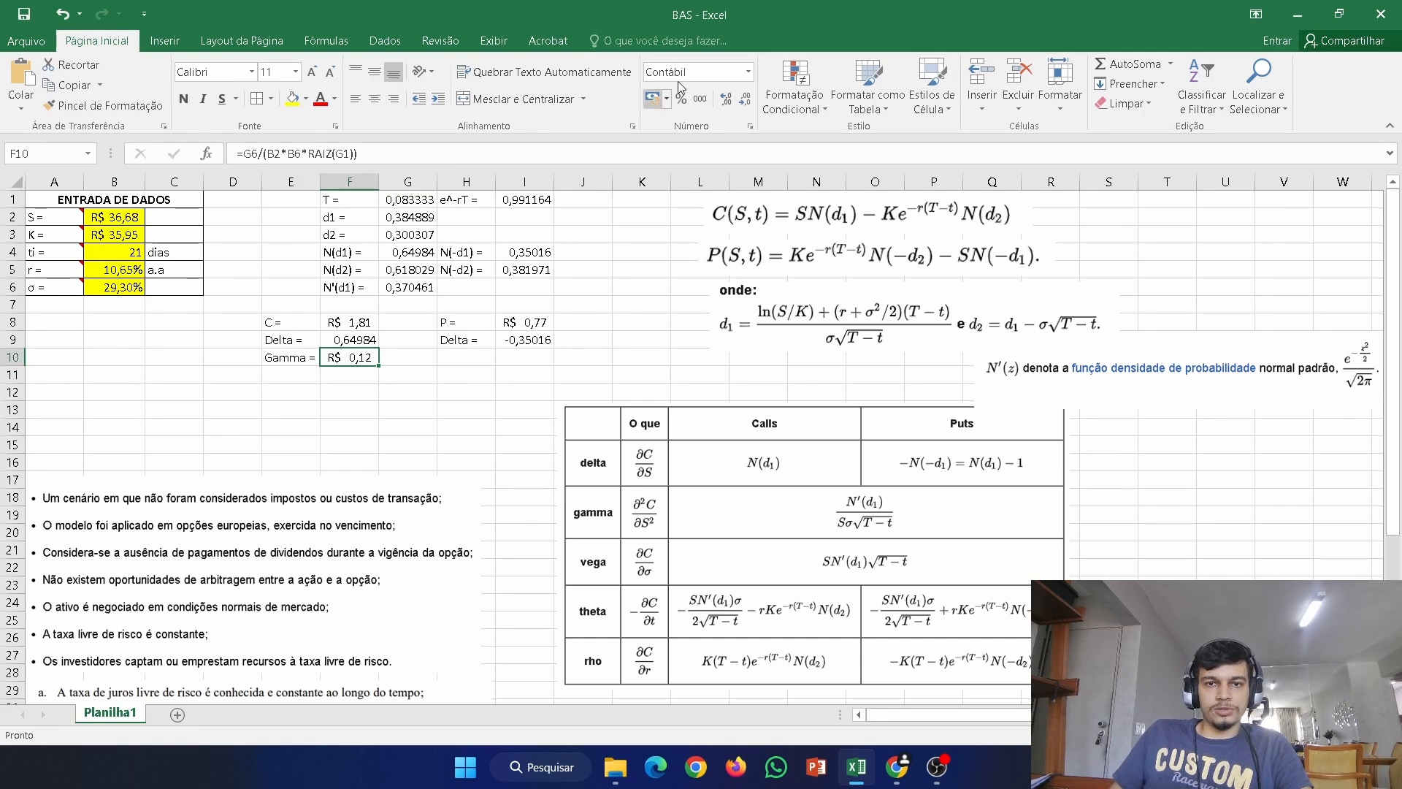
left_click(748, 72)
left_click(717, 93)
left_click(450, 372)
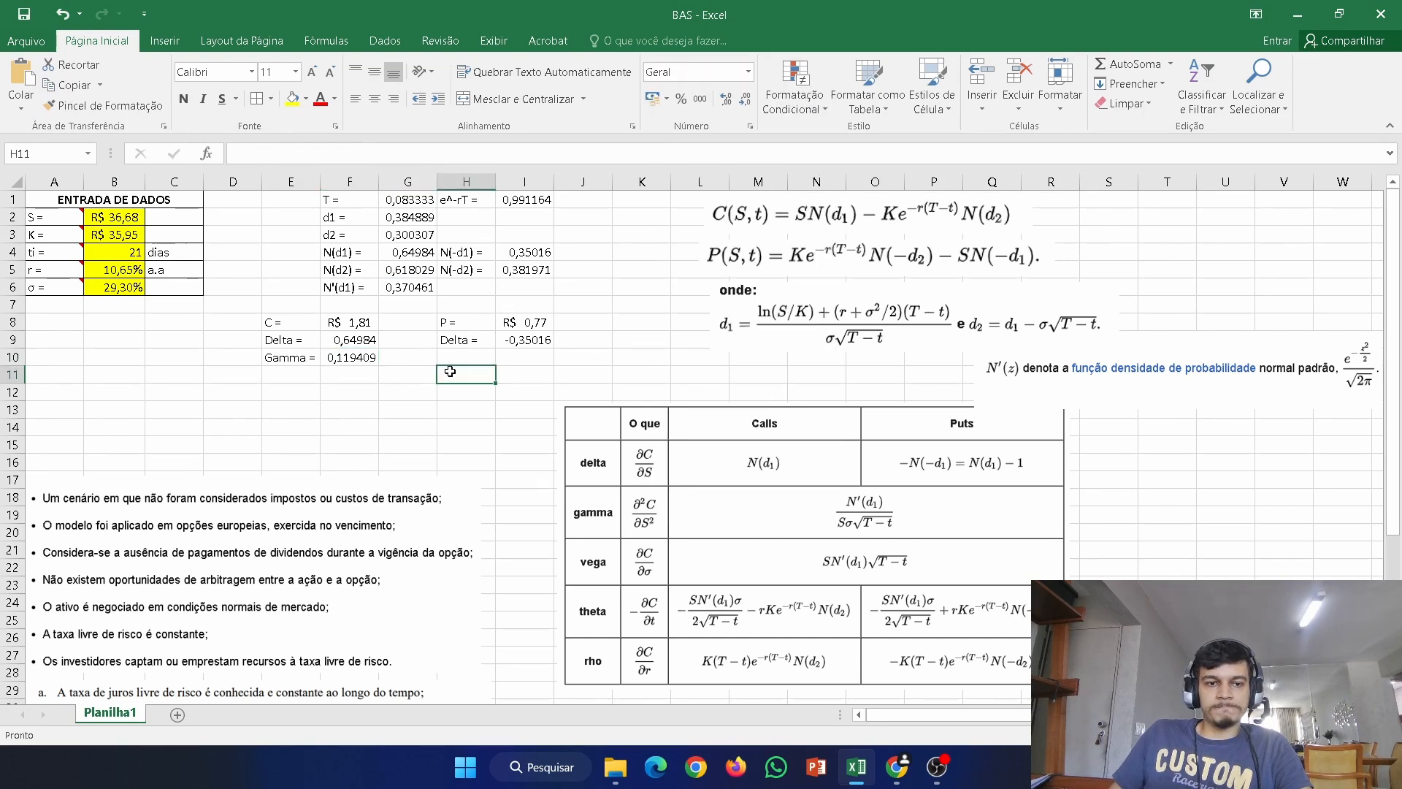
- Link H10 to the gamma label with =E10 and fill the formula across into I10 for the put gamma
left_click_drag(303, 362, 342, 360)
left_click(452, 358)
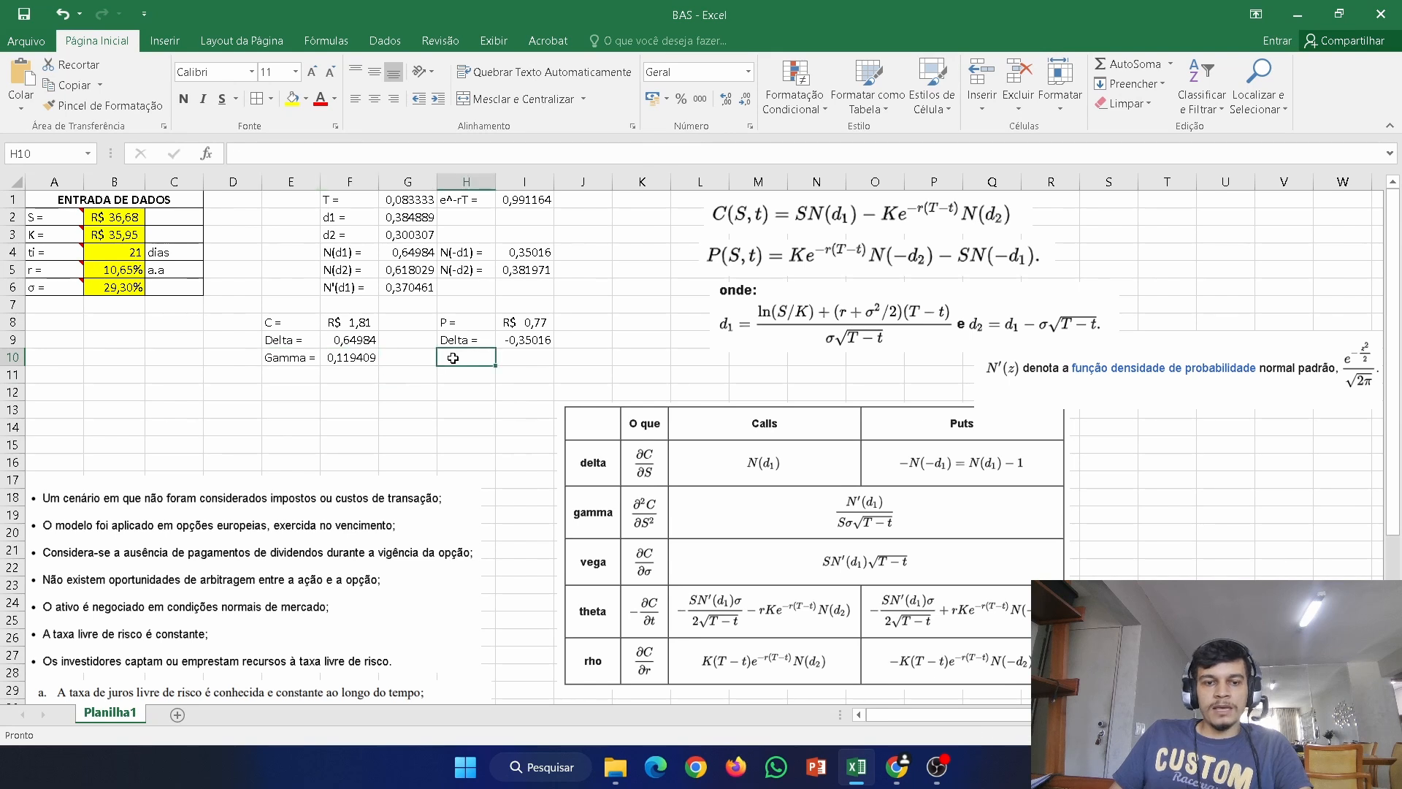
type("=E104")
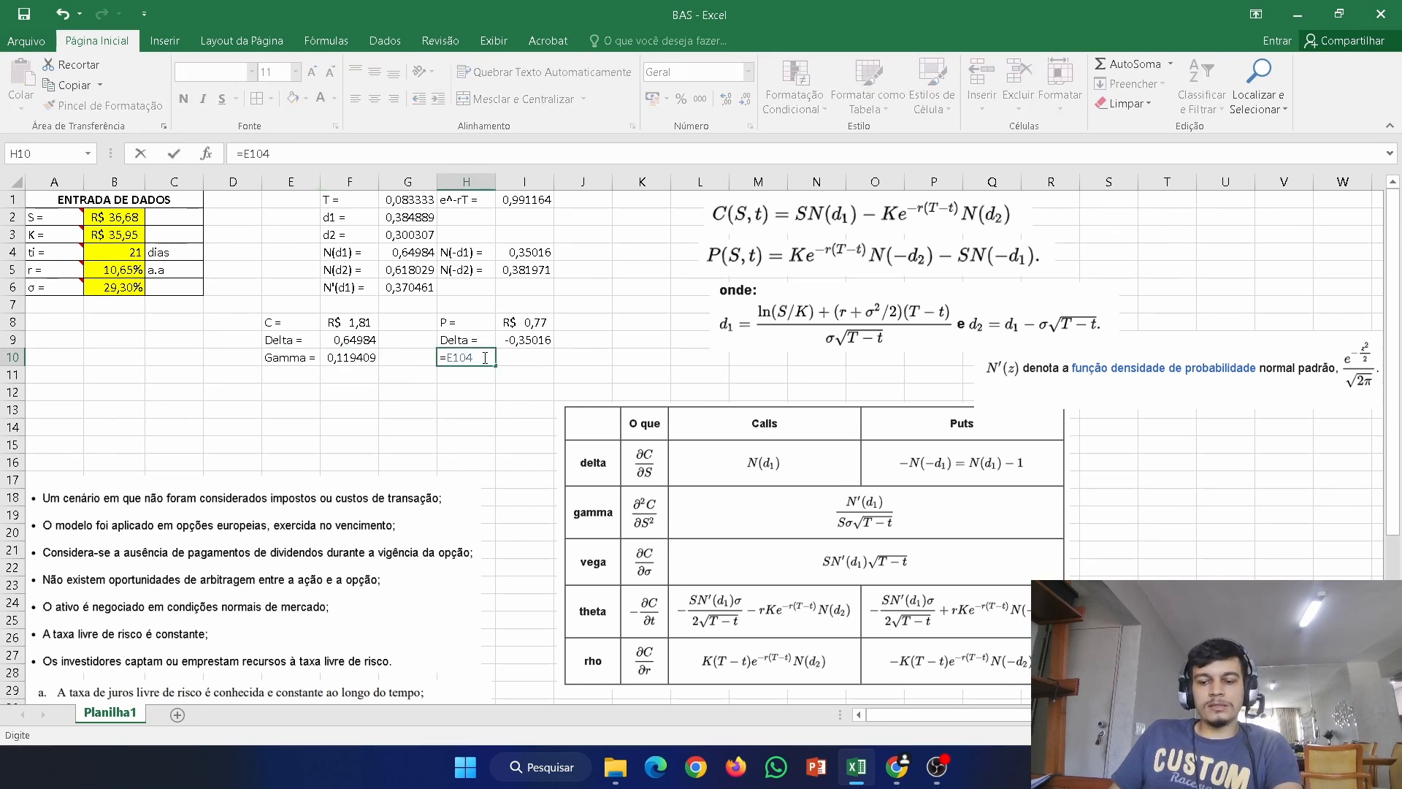
key("BackSpace")
key("Return")
left_click(485, 358)
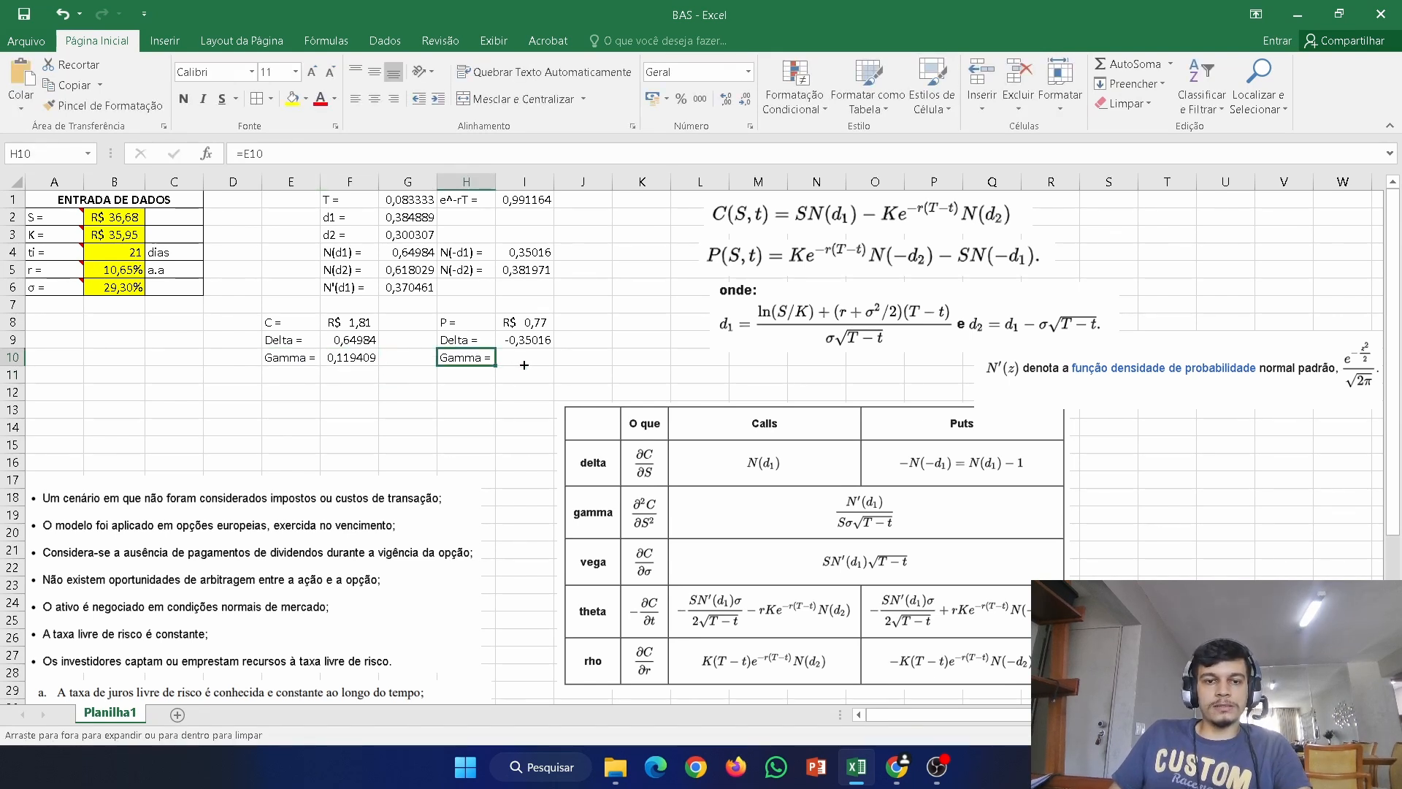
left_click_drag(524, 364, 525, 365)
left_click(537, 413)
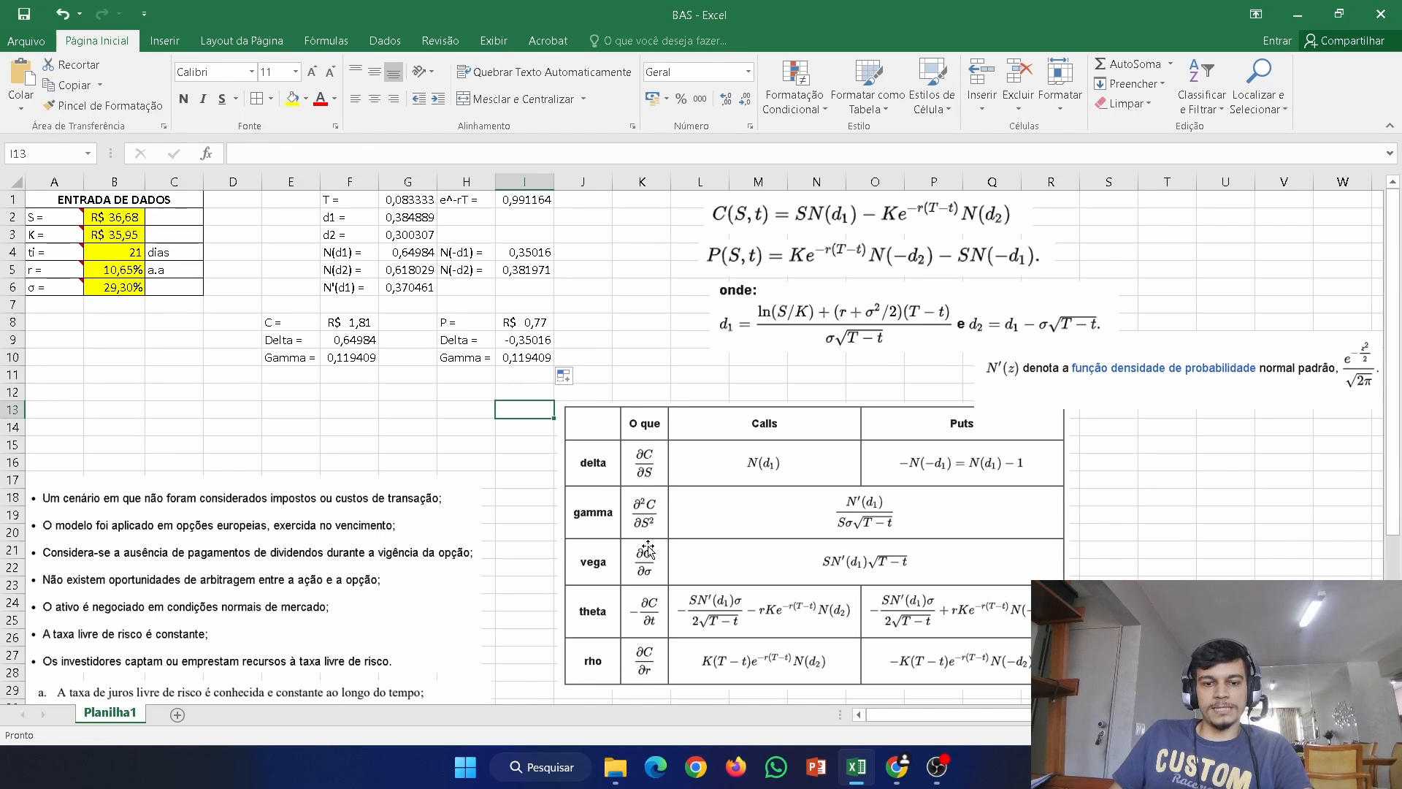
- Label cell E11 "Vega =" below the gamma label
left_click(296, 376)
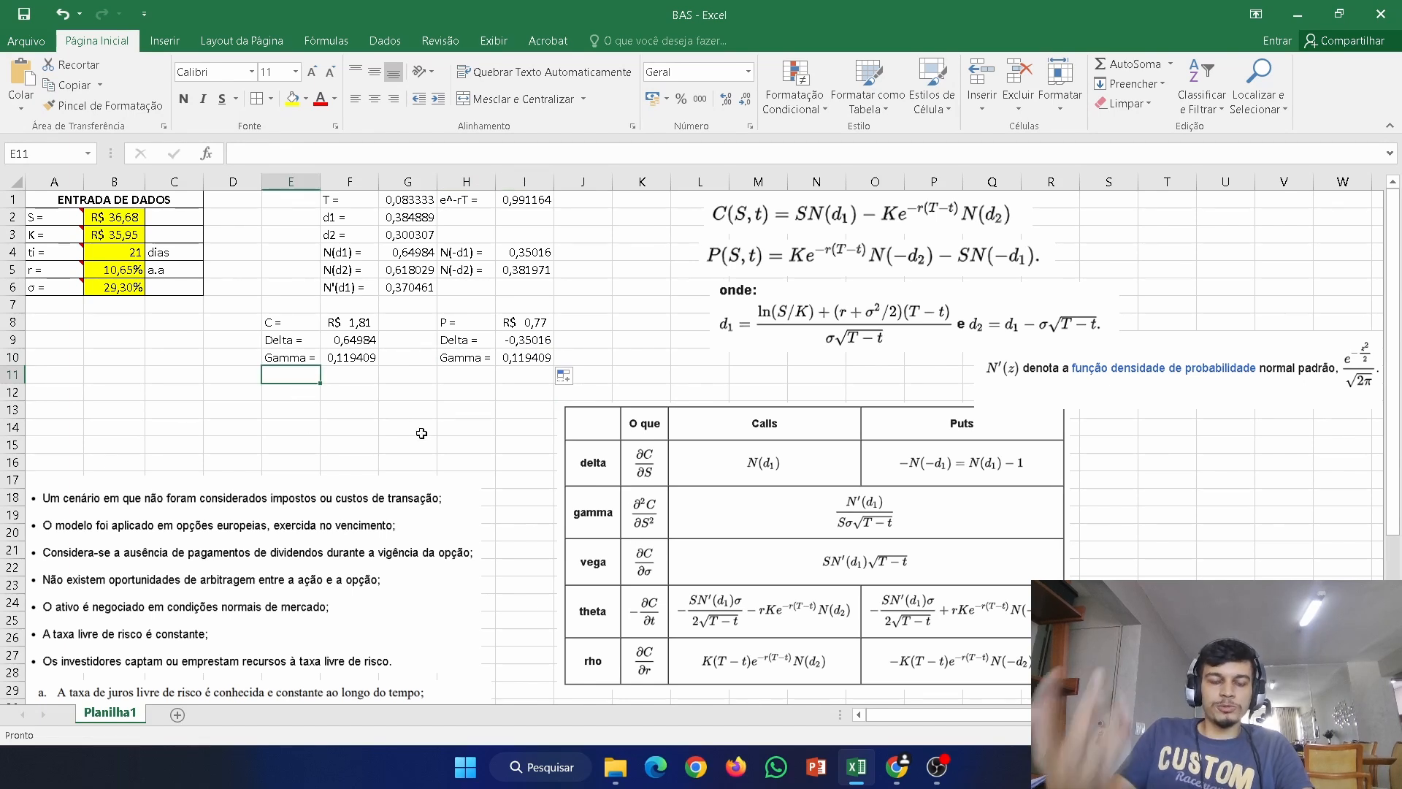
type("Vega")
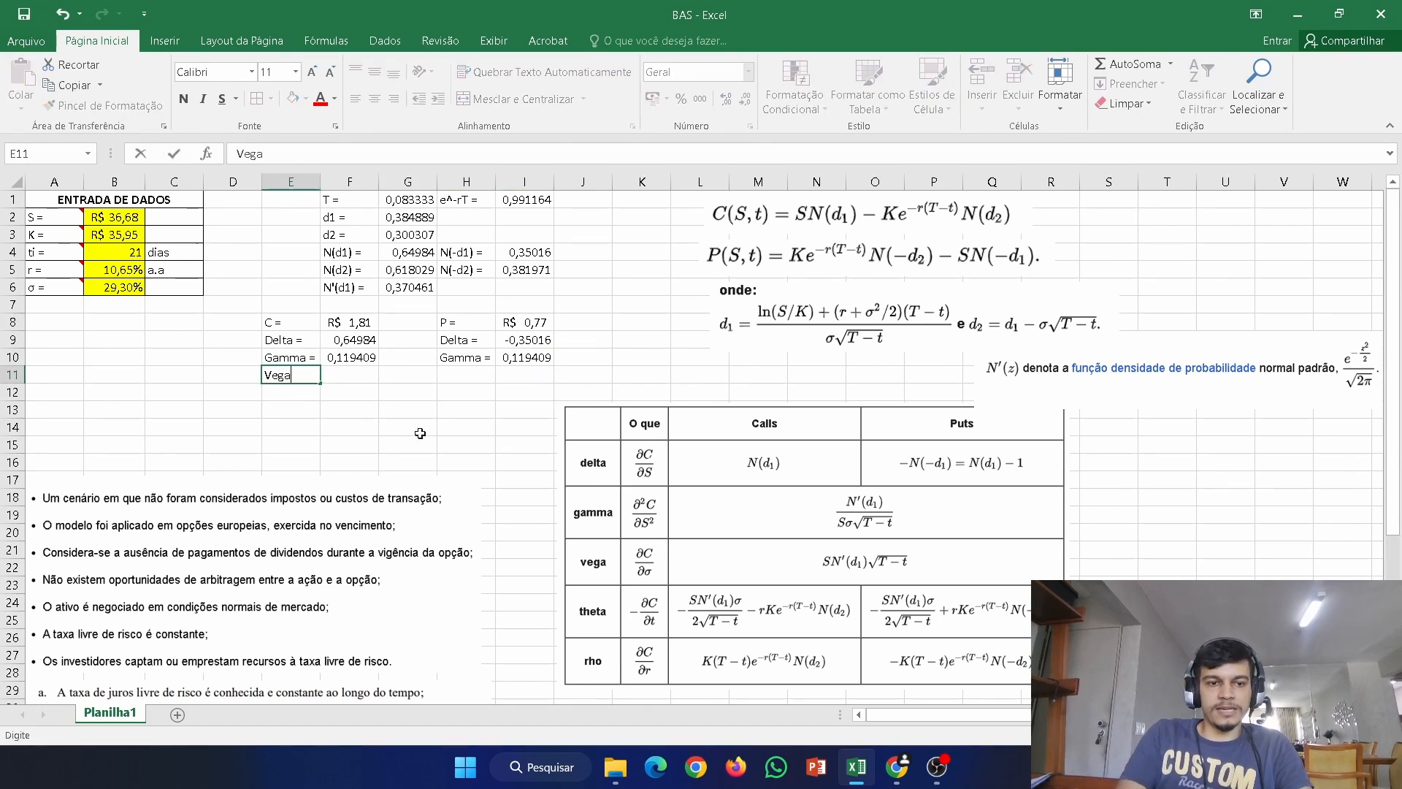
key("BackSpace")
key("BackSpace")
type("ja =")
key("Return")
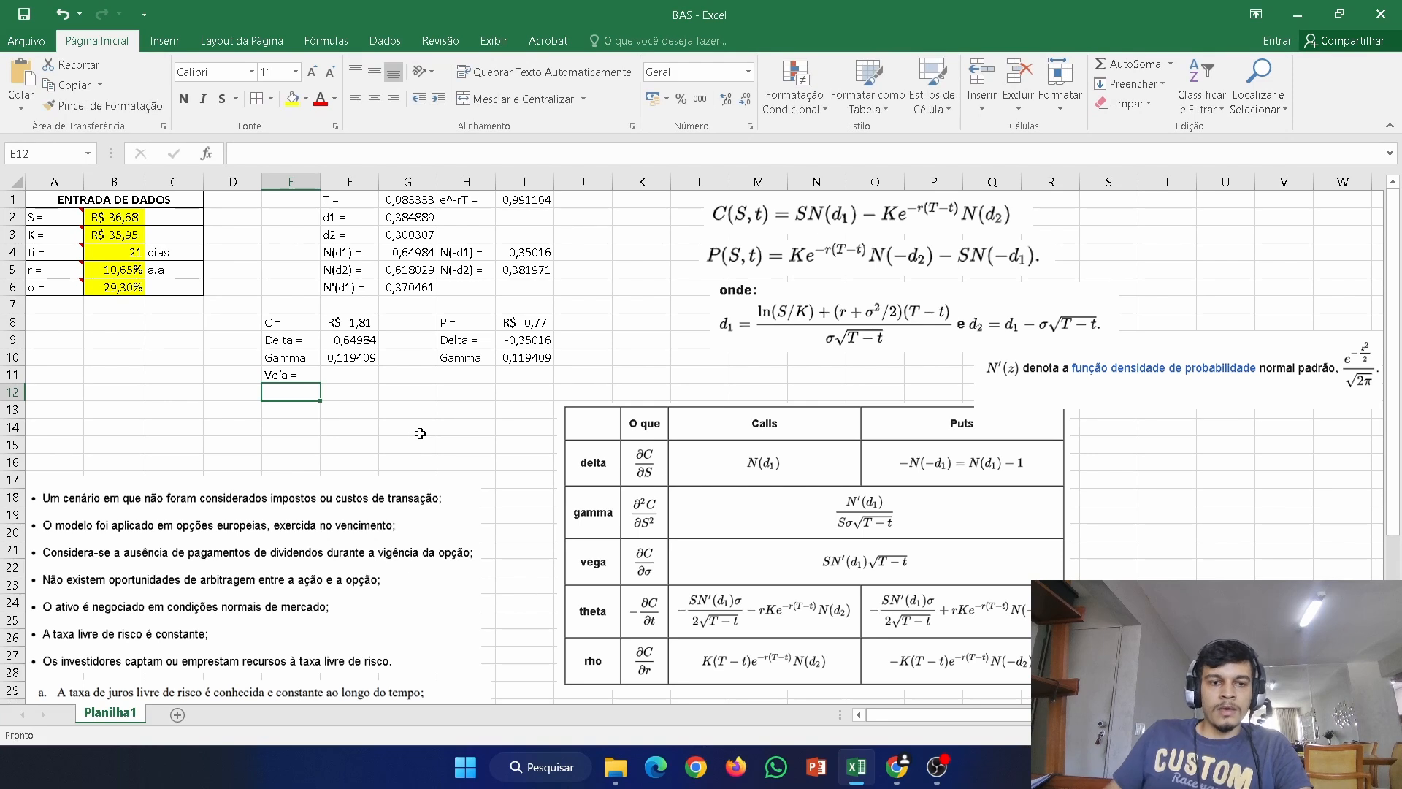
left_click(279, 378)
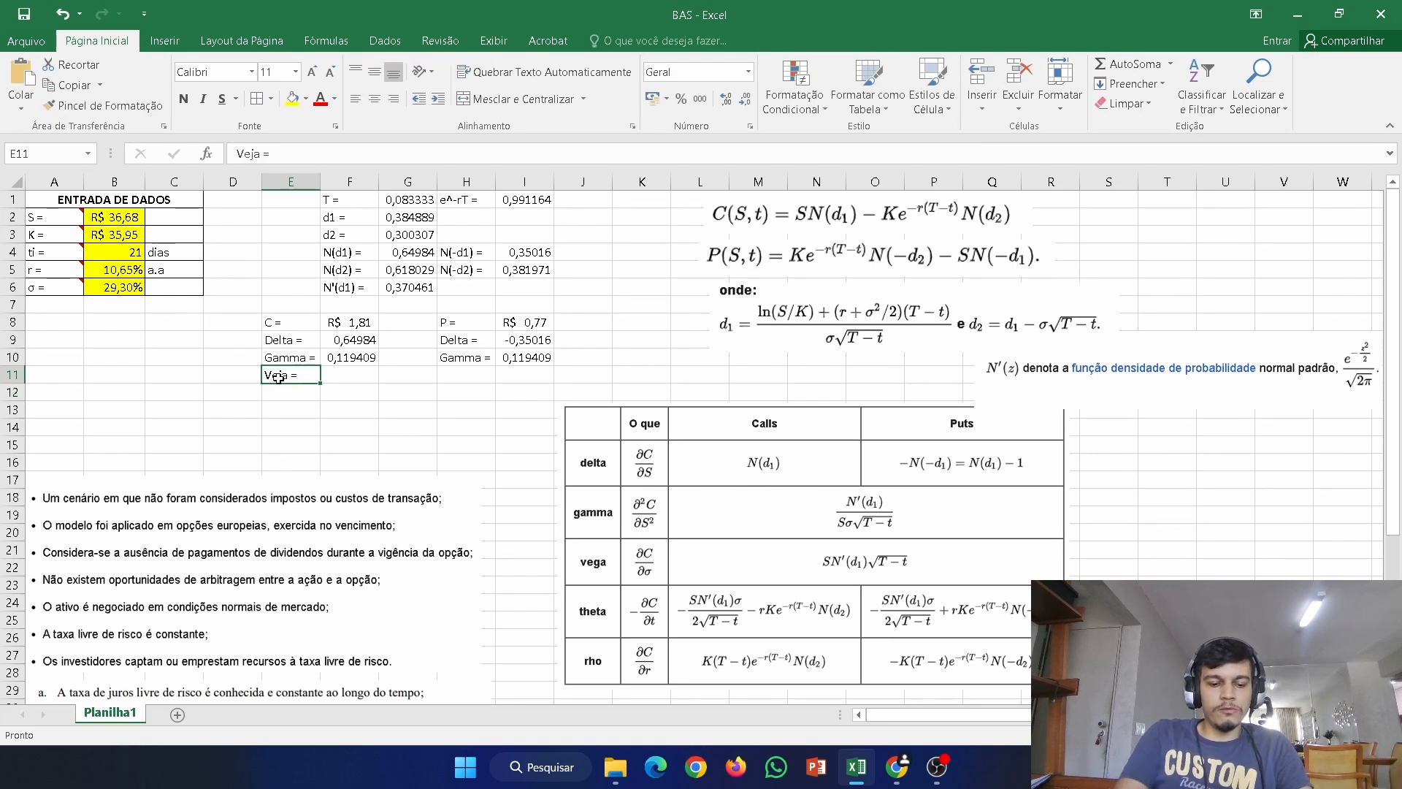
type("V")
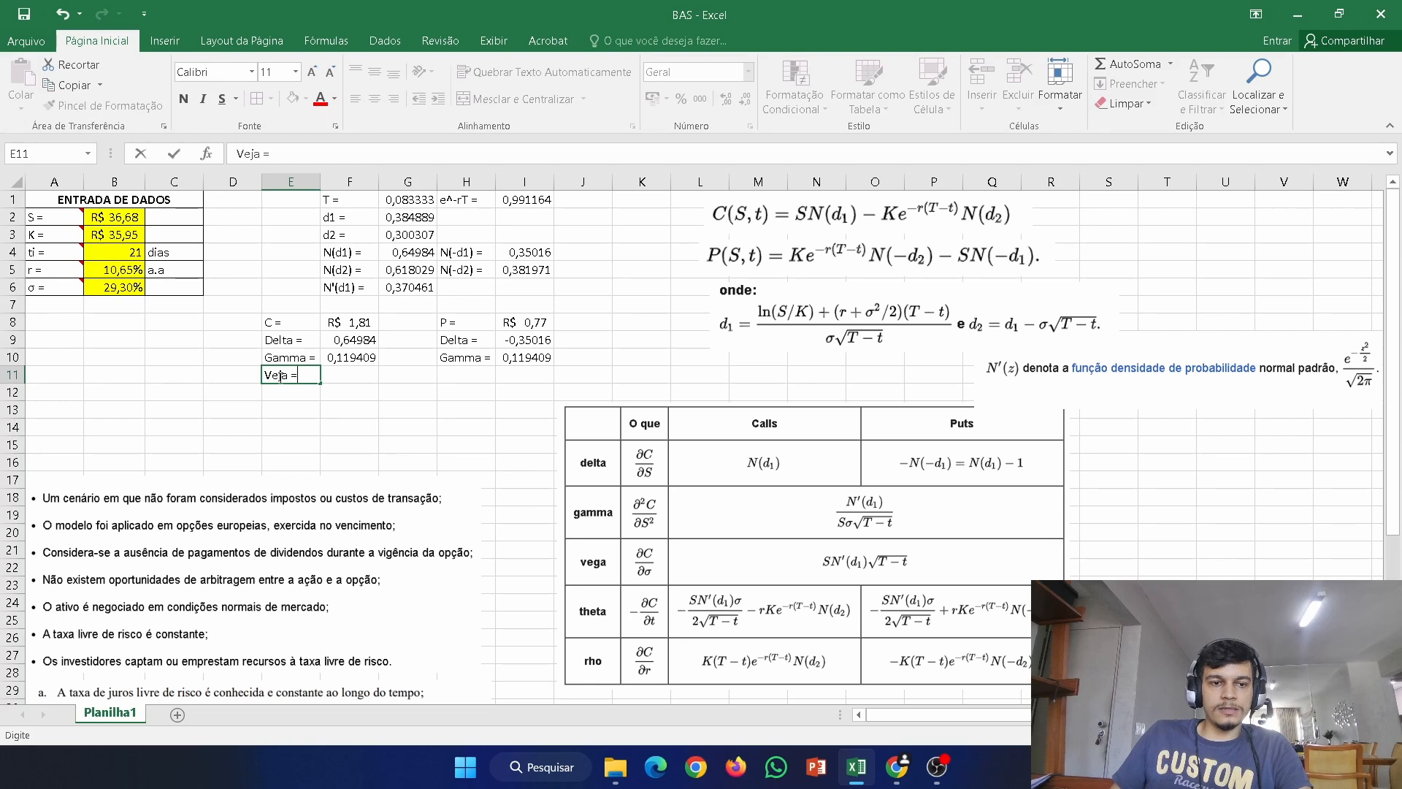
type("ega =")
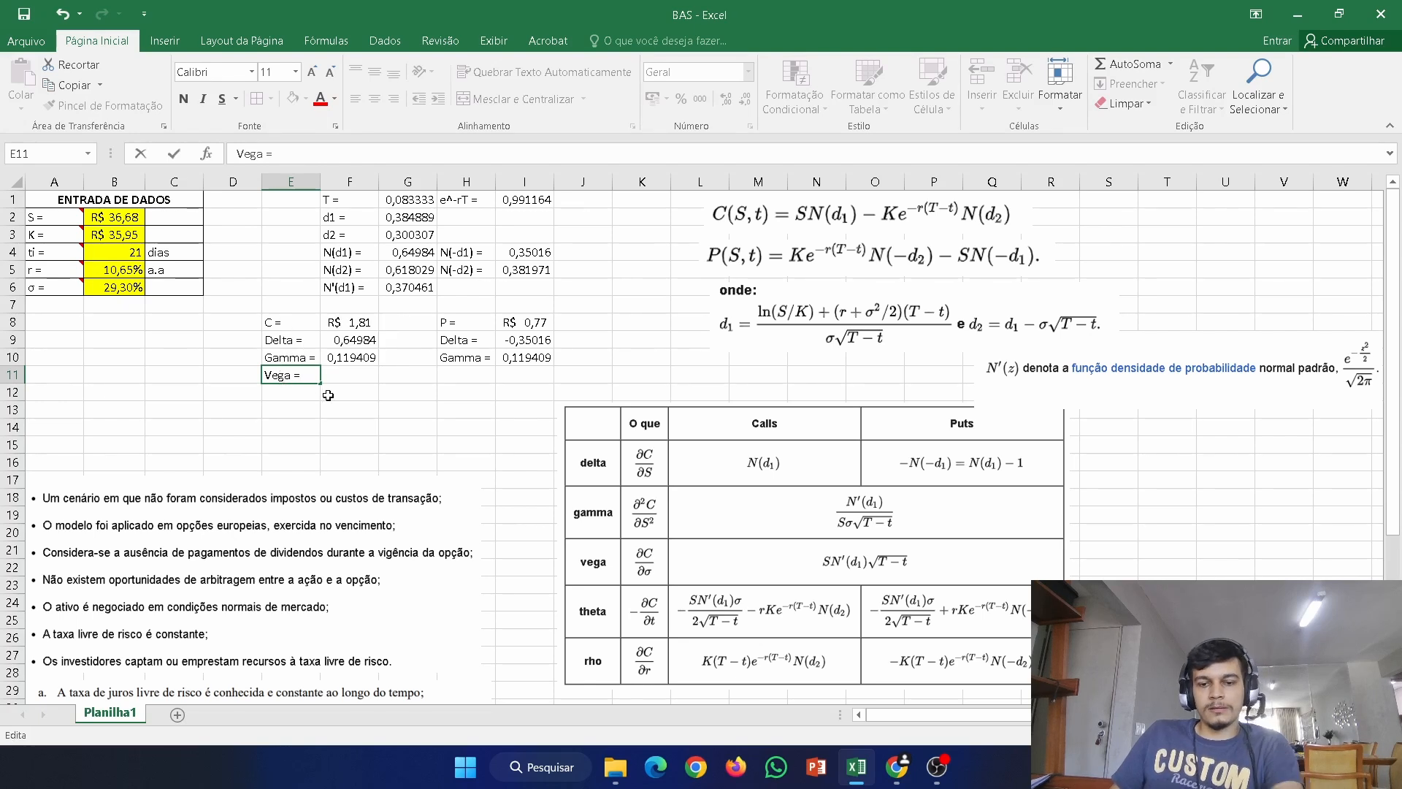
key("Return")
- Calculate the call vega in F11 with the formula =B2*G6*RAIZ(G1) and set its number format to Geral
left_click(348, 376)
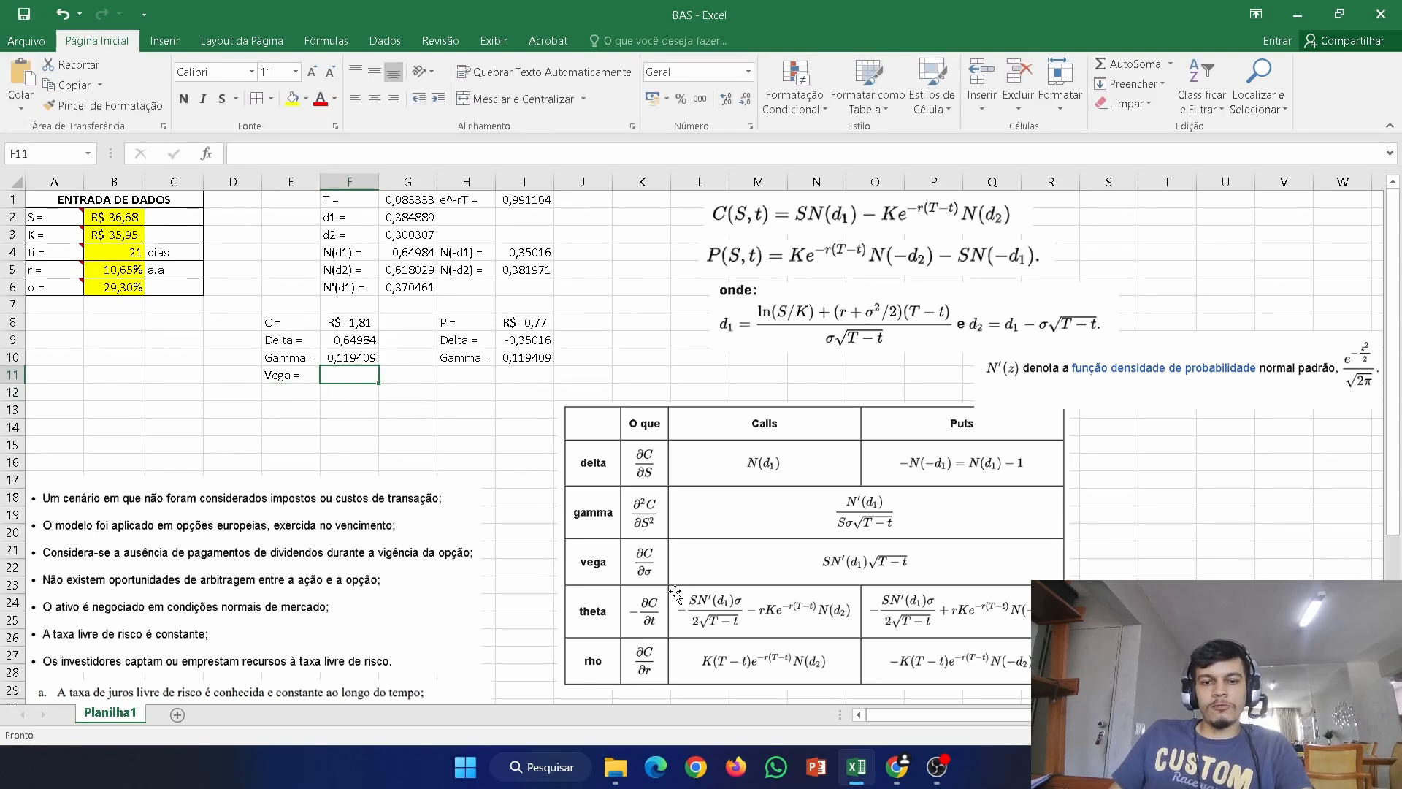
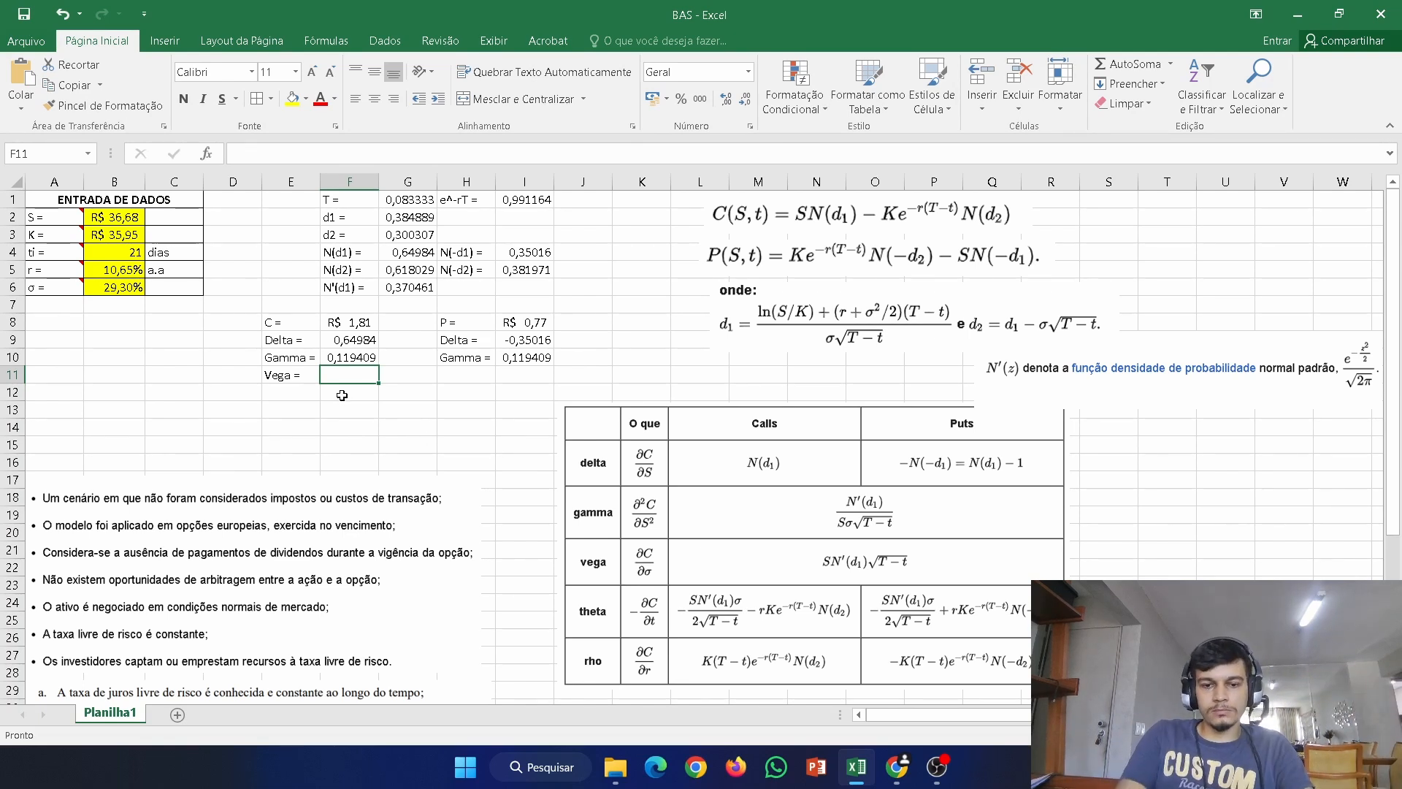
type("=")
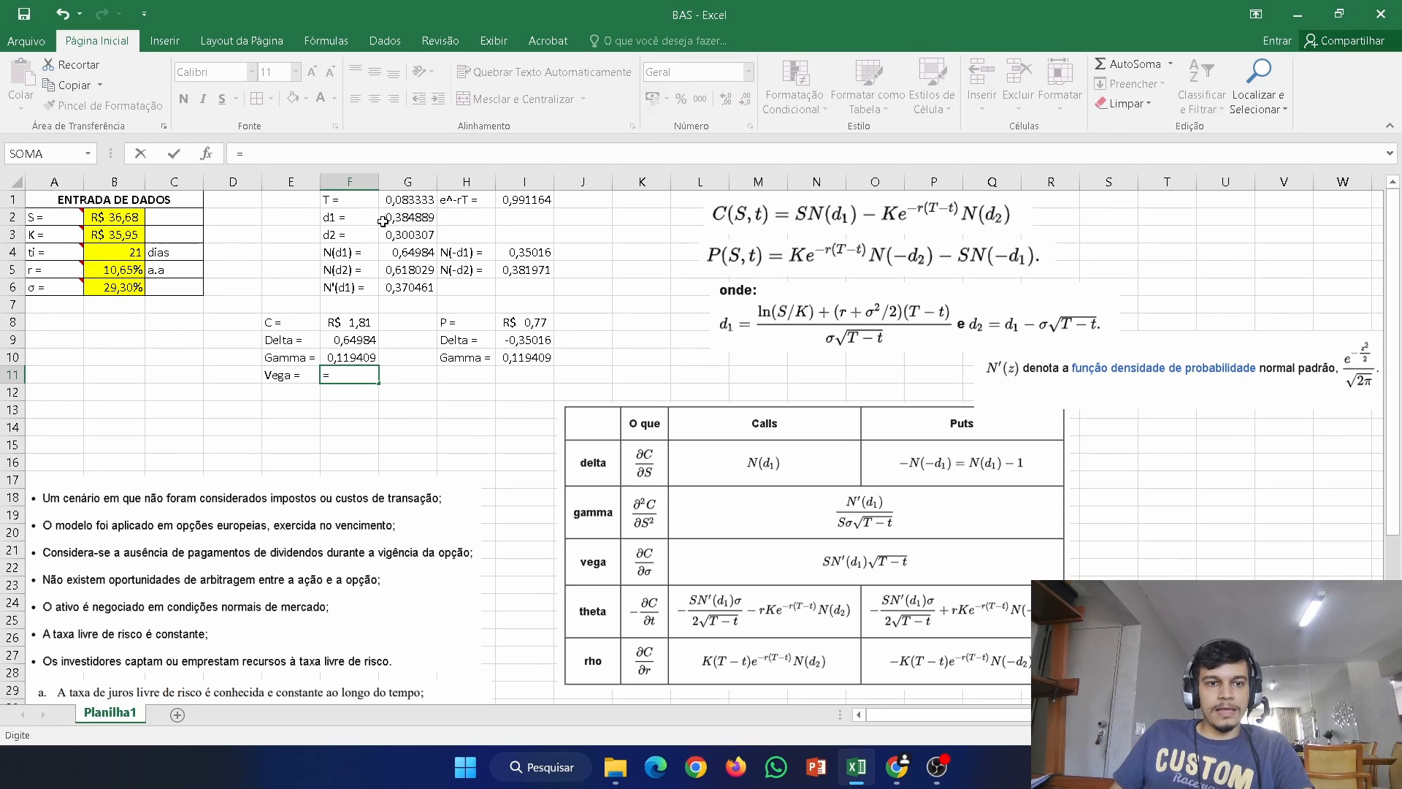
left_click(145, 216)
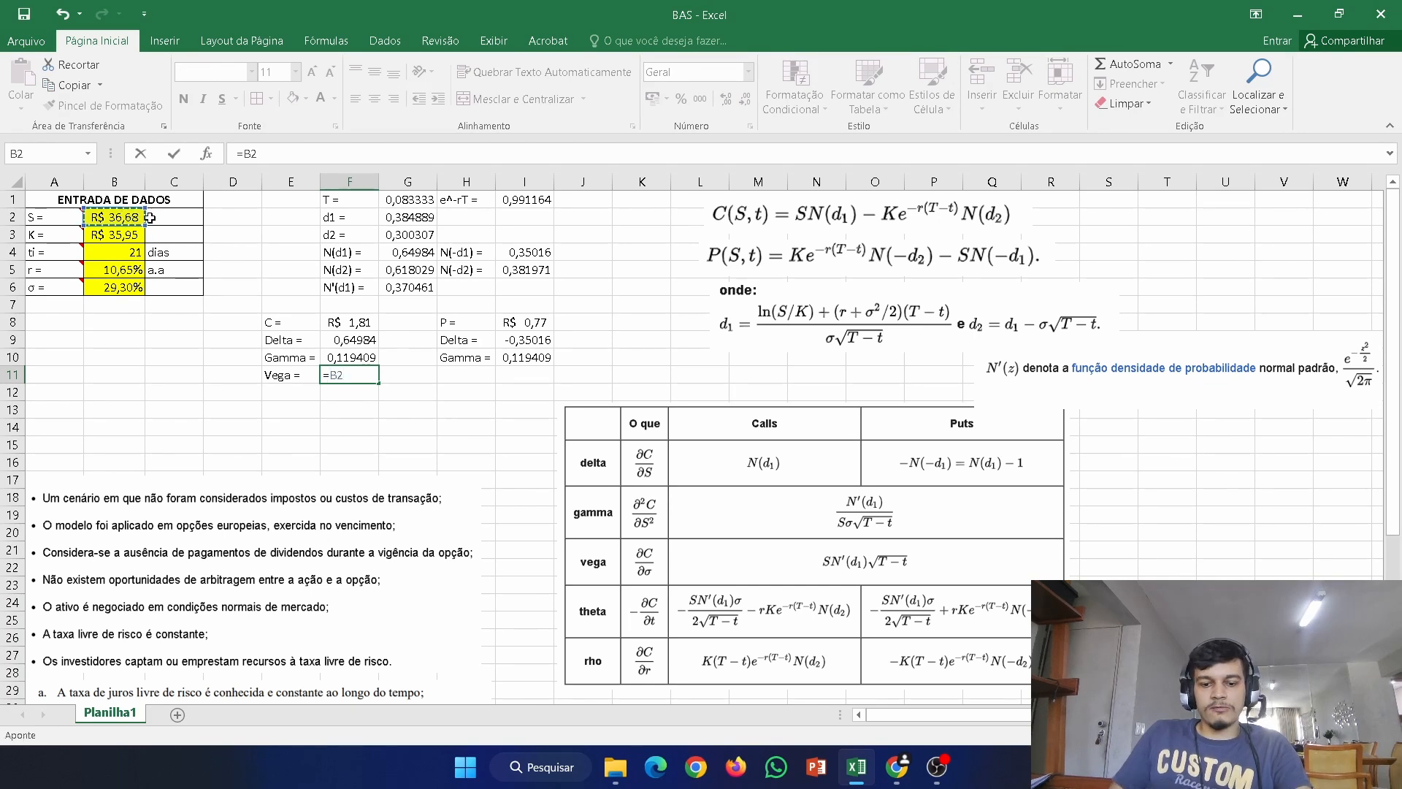
type("*")
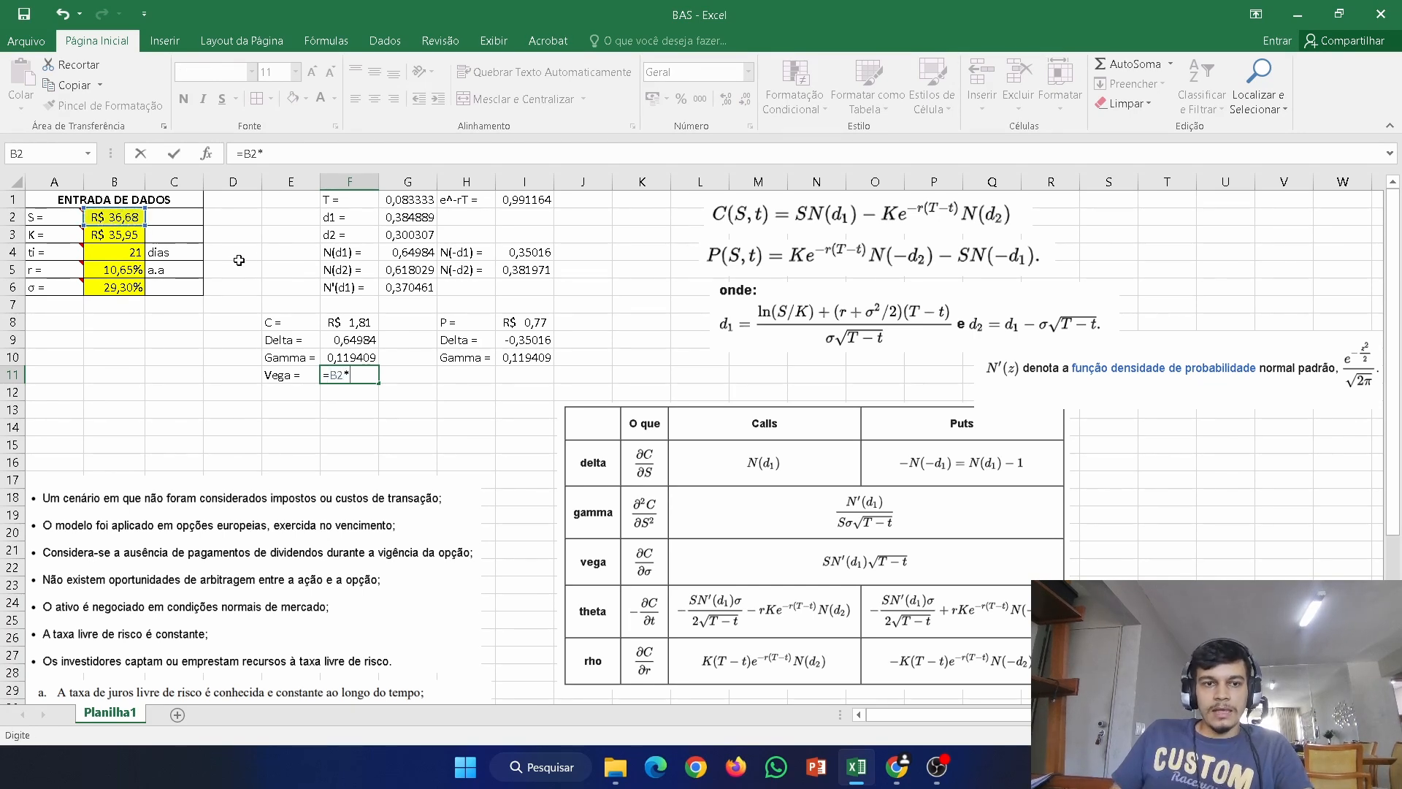
left_click(436, 288)
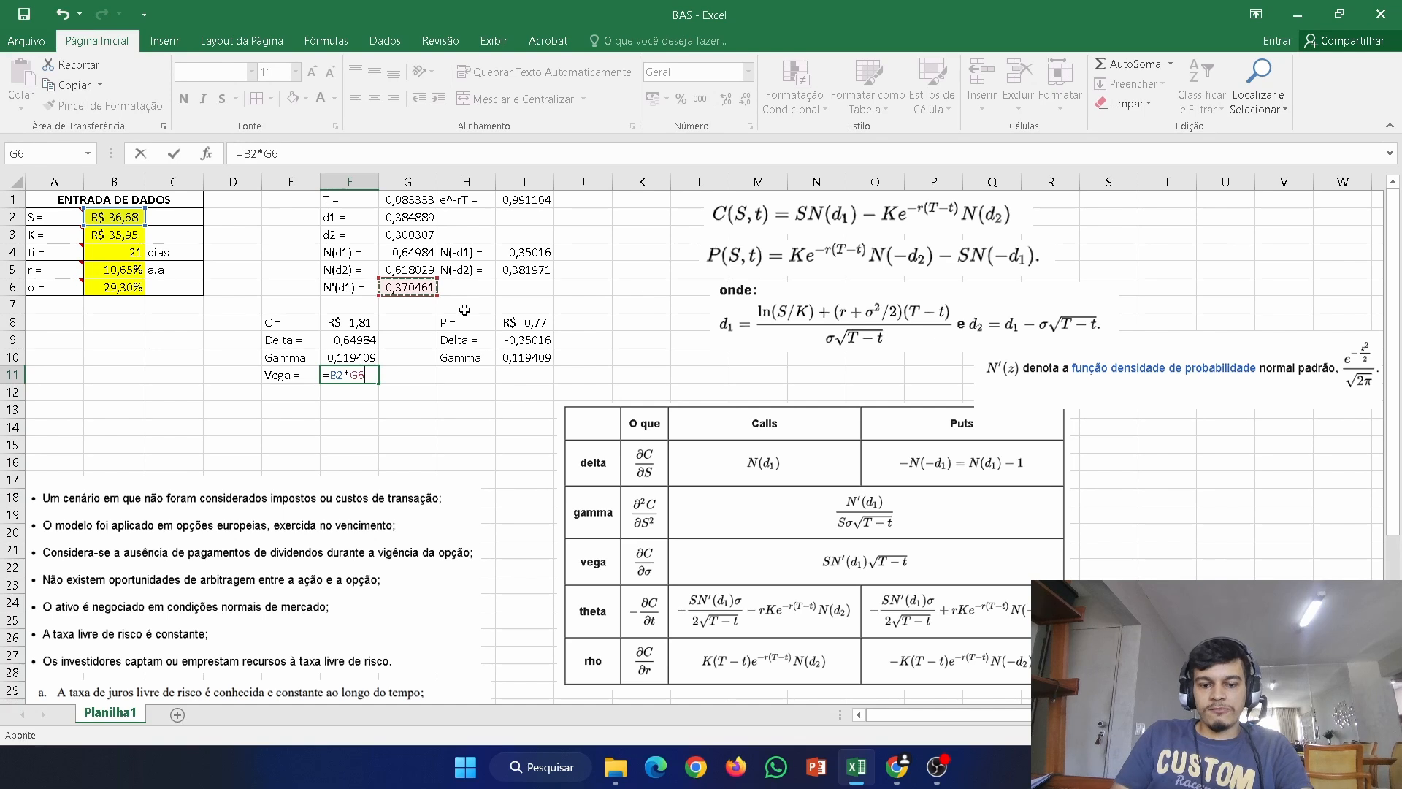
type("*")
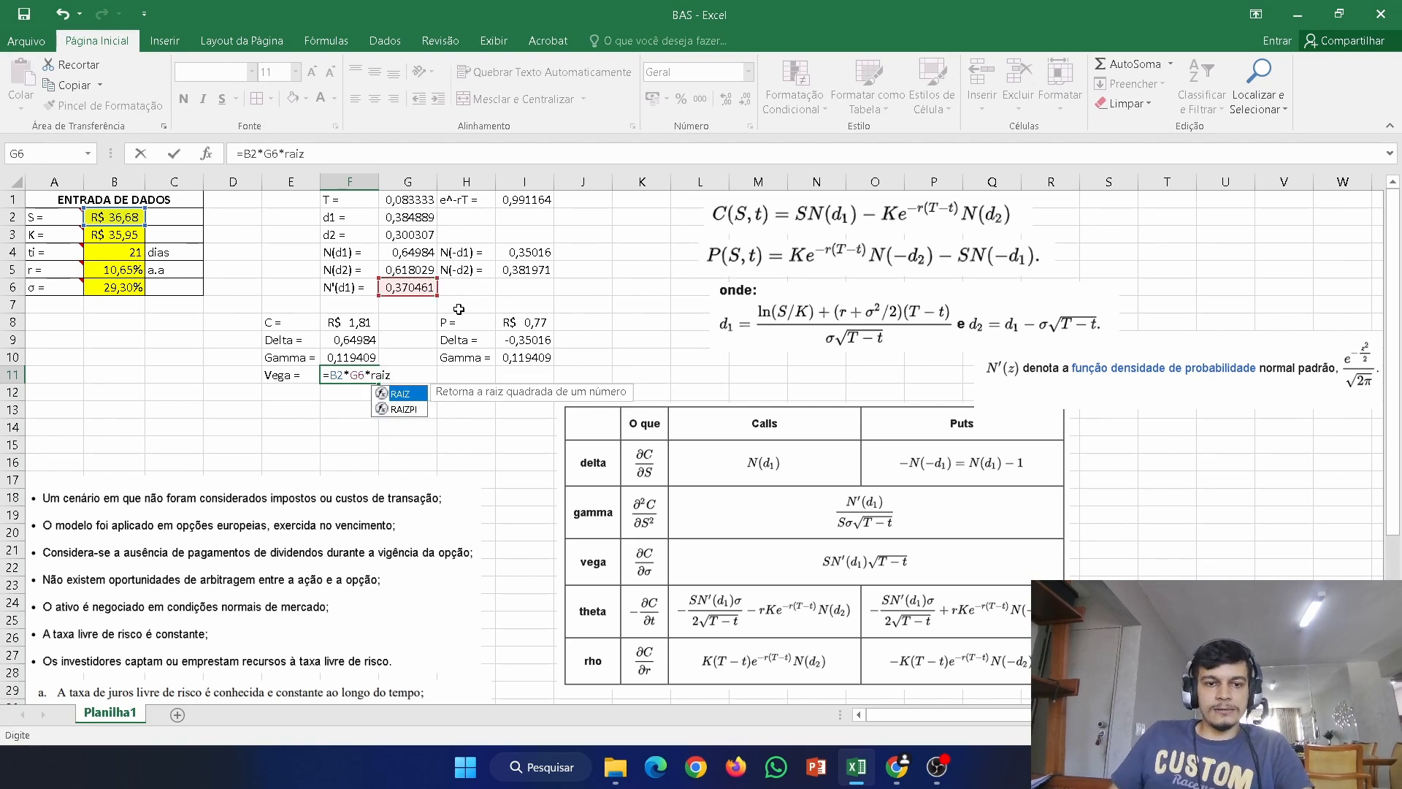
double_click(398, 393)
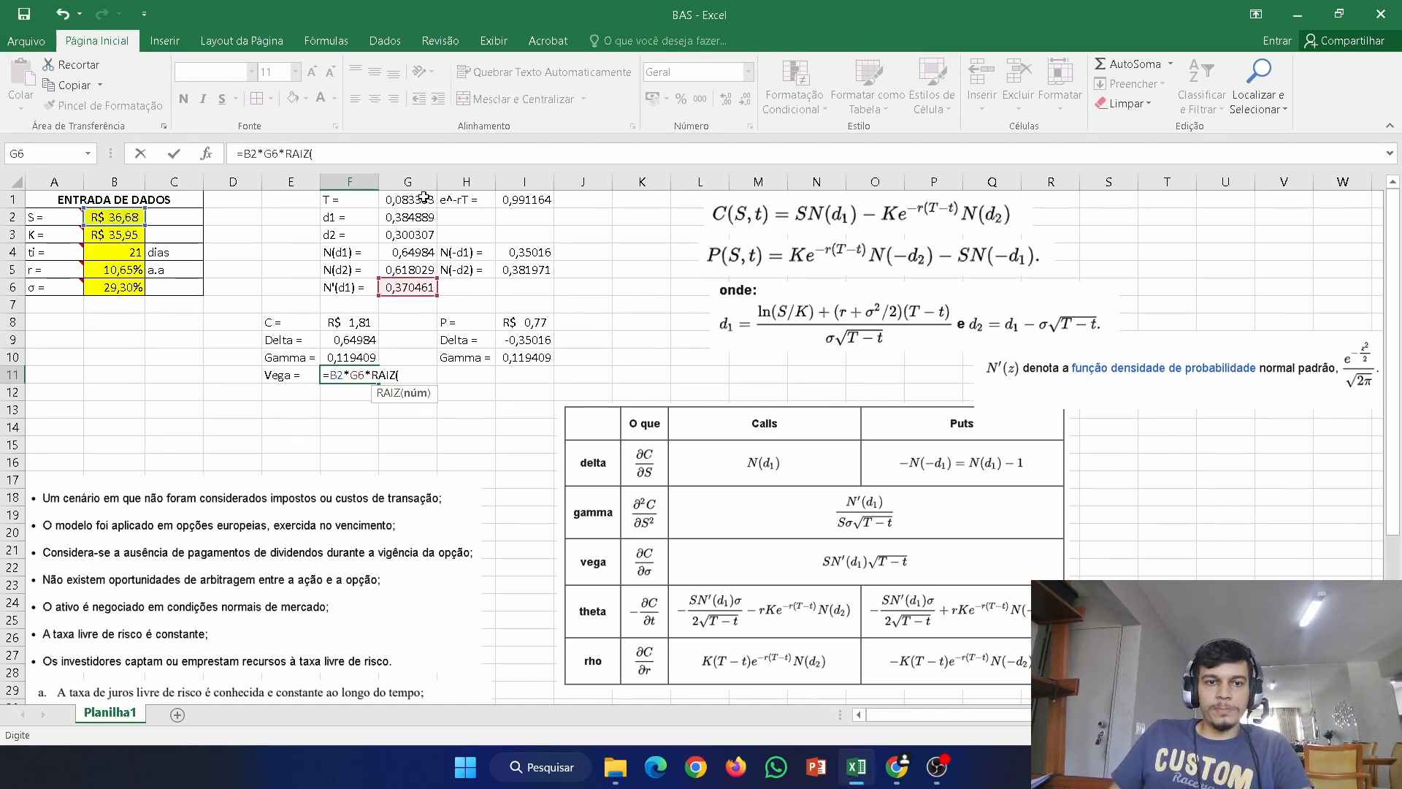
left_click(424, 198)
type(")")
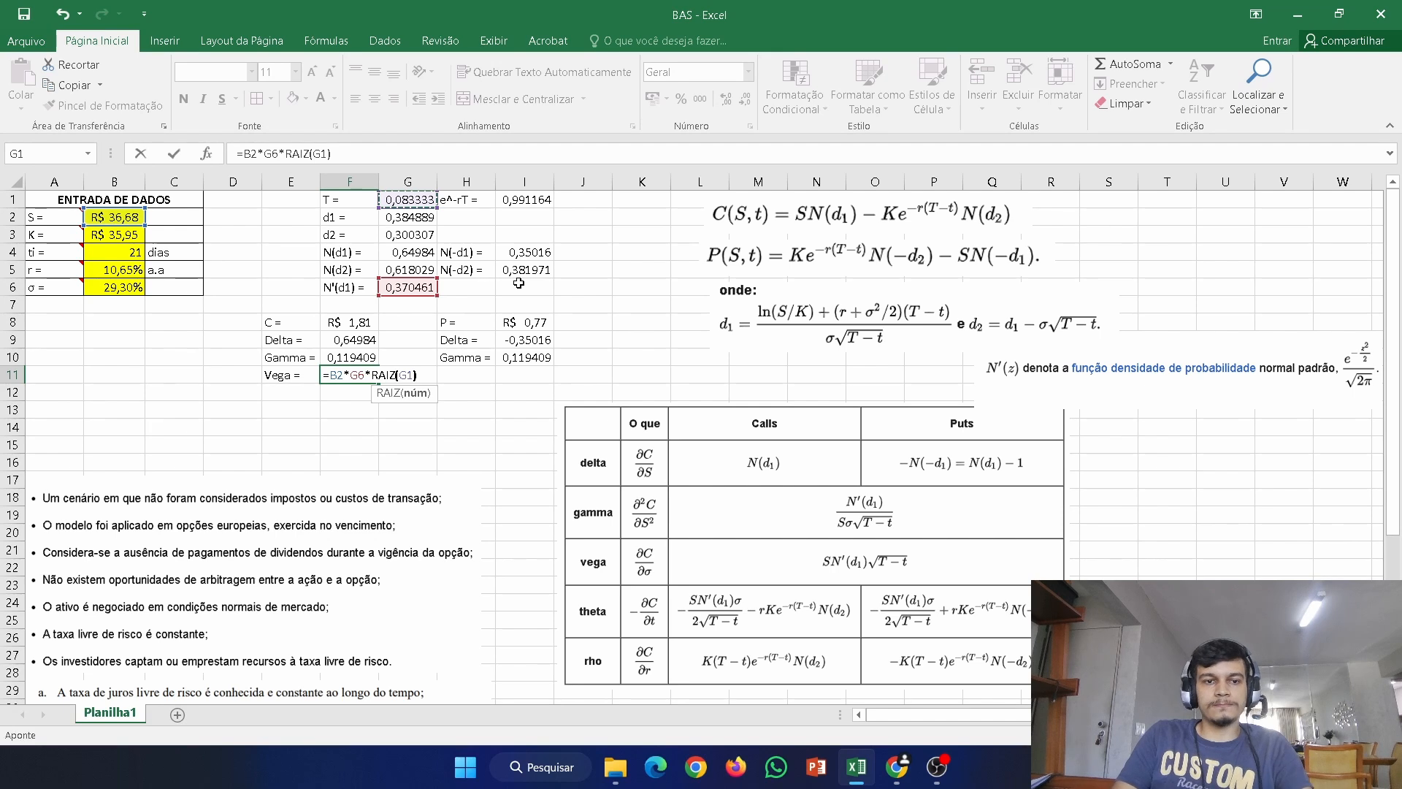
key("ctrl+Return")
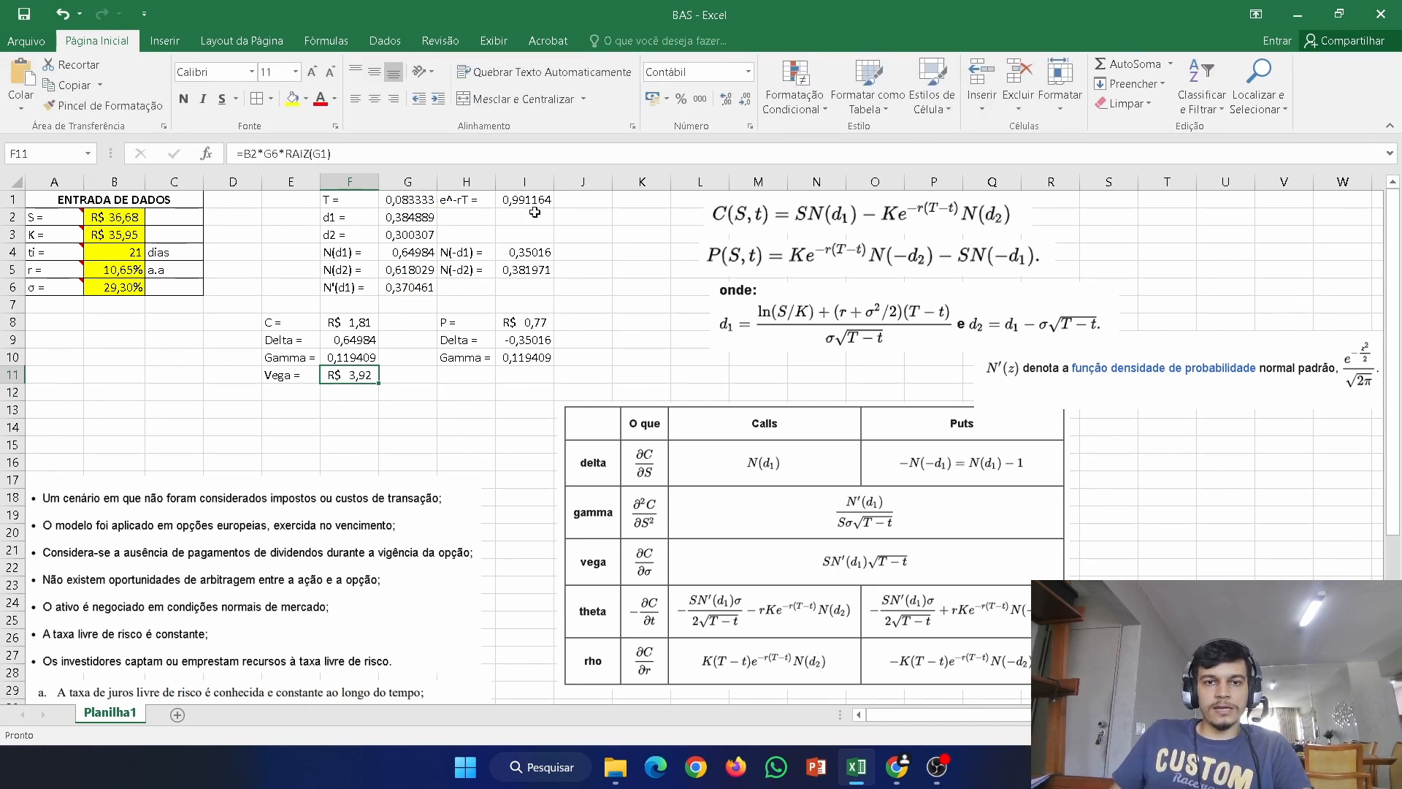
left_click(748, 71)
left_click(721, 92)
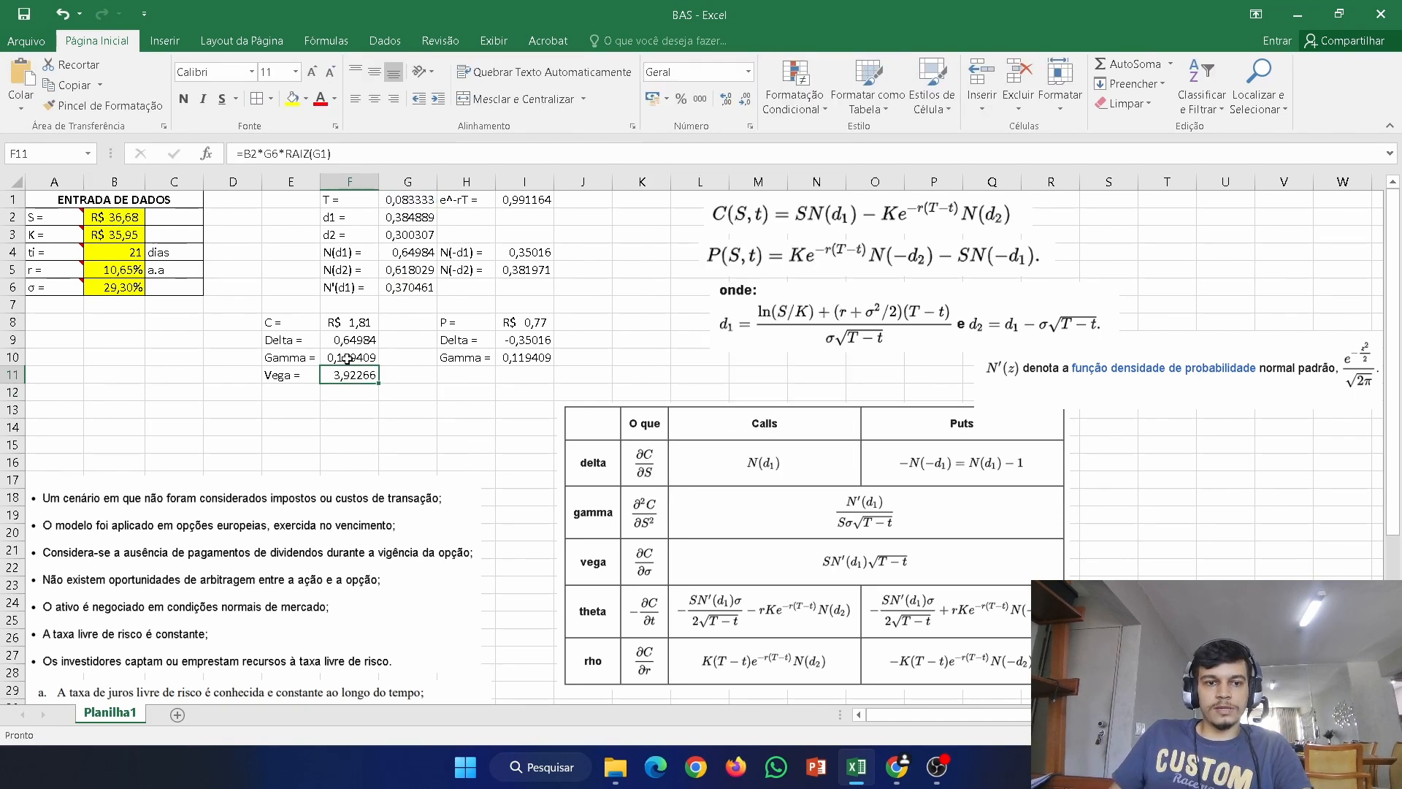
- Link H11 to the vega label with =E11 and fill the formula across into I11 for the put vega
left_click(447, 380)
type("=")
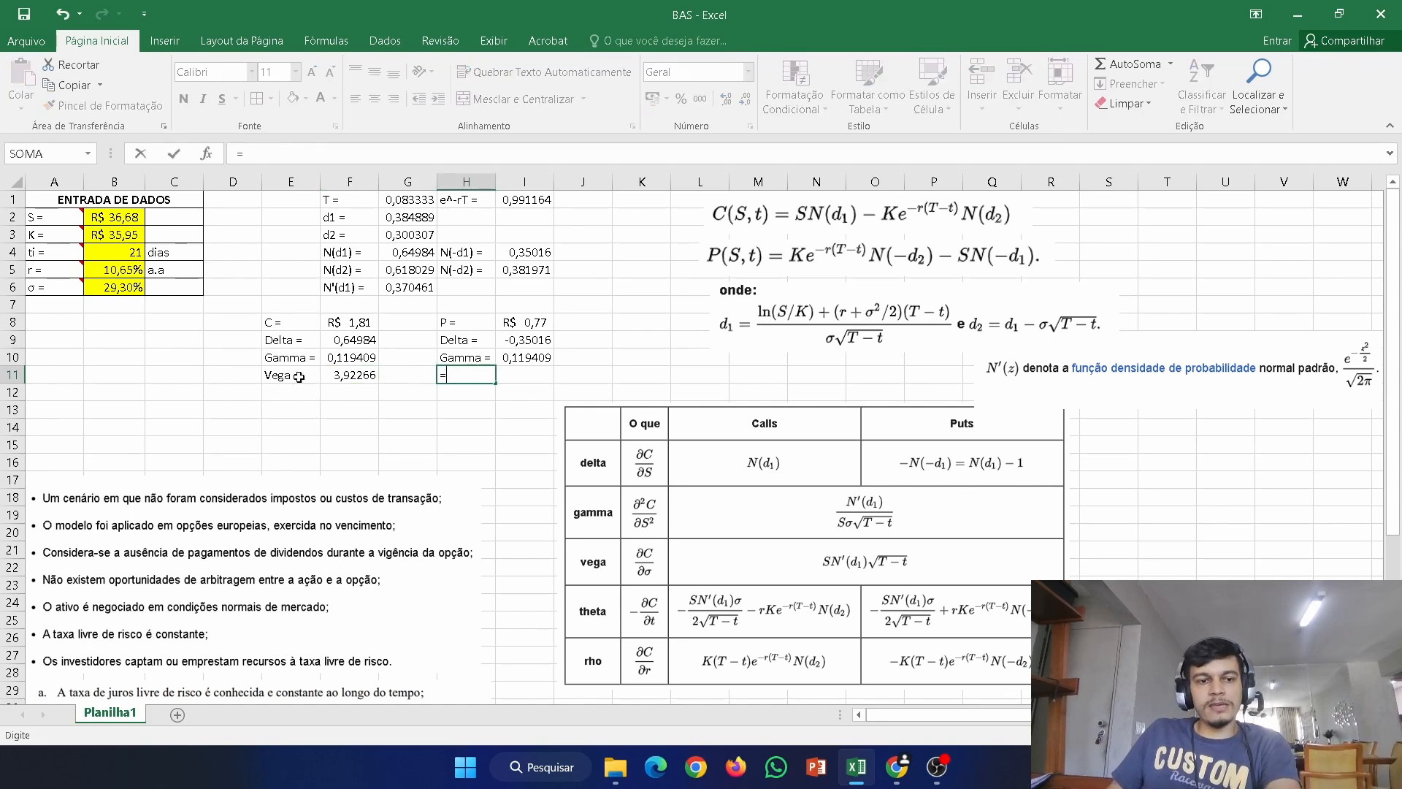
left_click(298, 376)
key("Return")
left_click(474, 376)
left_click_drag(495, 384, 531, 382)
left_click(507, 449)
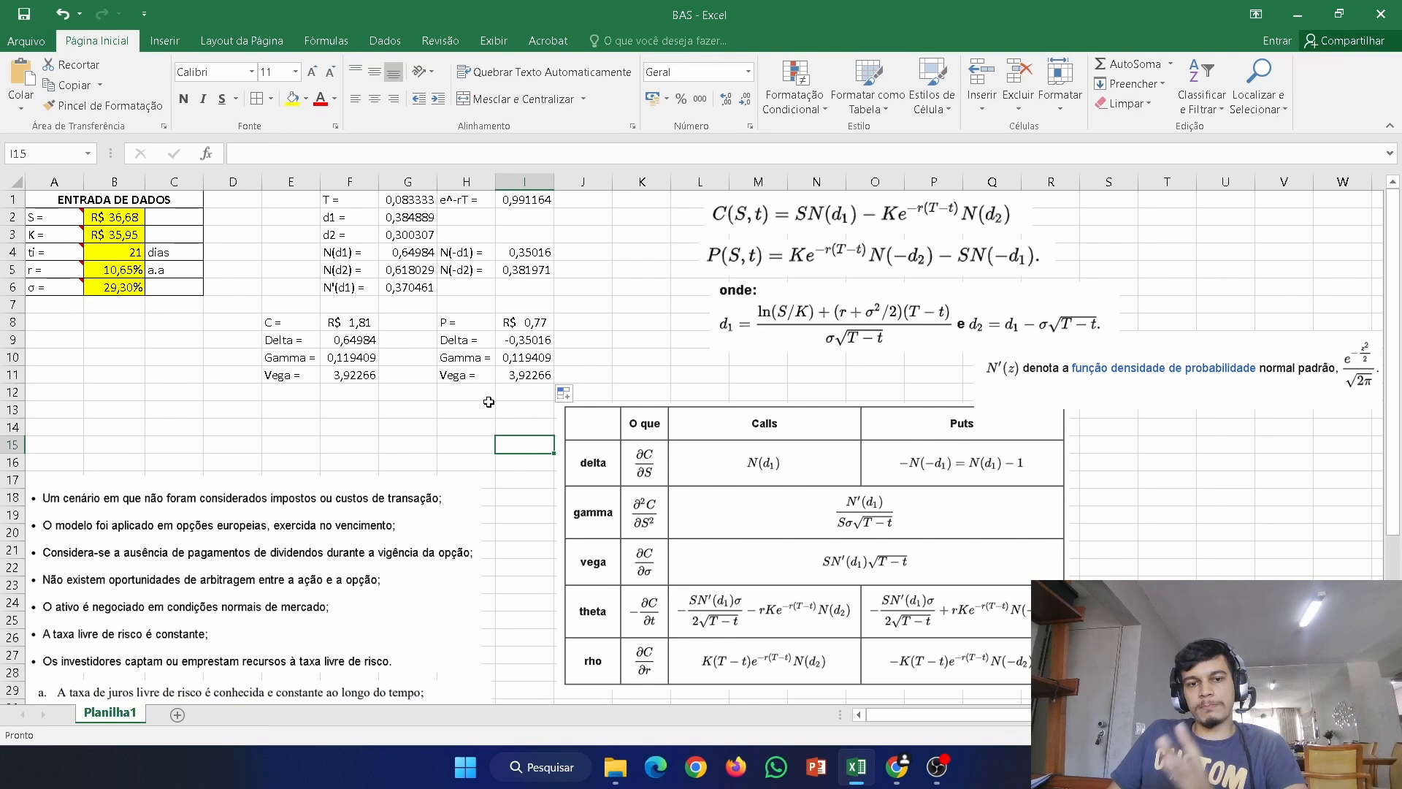
- Label cell E12 "Theta =" below the vega label
left_click(292, 392)
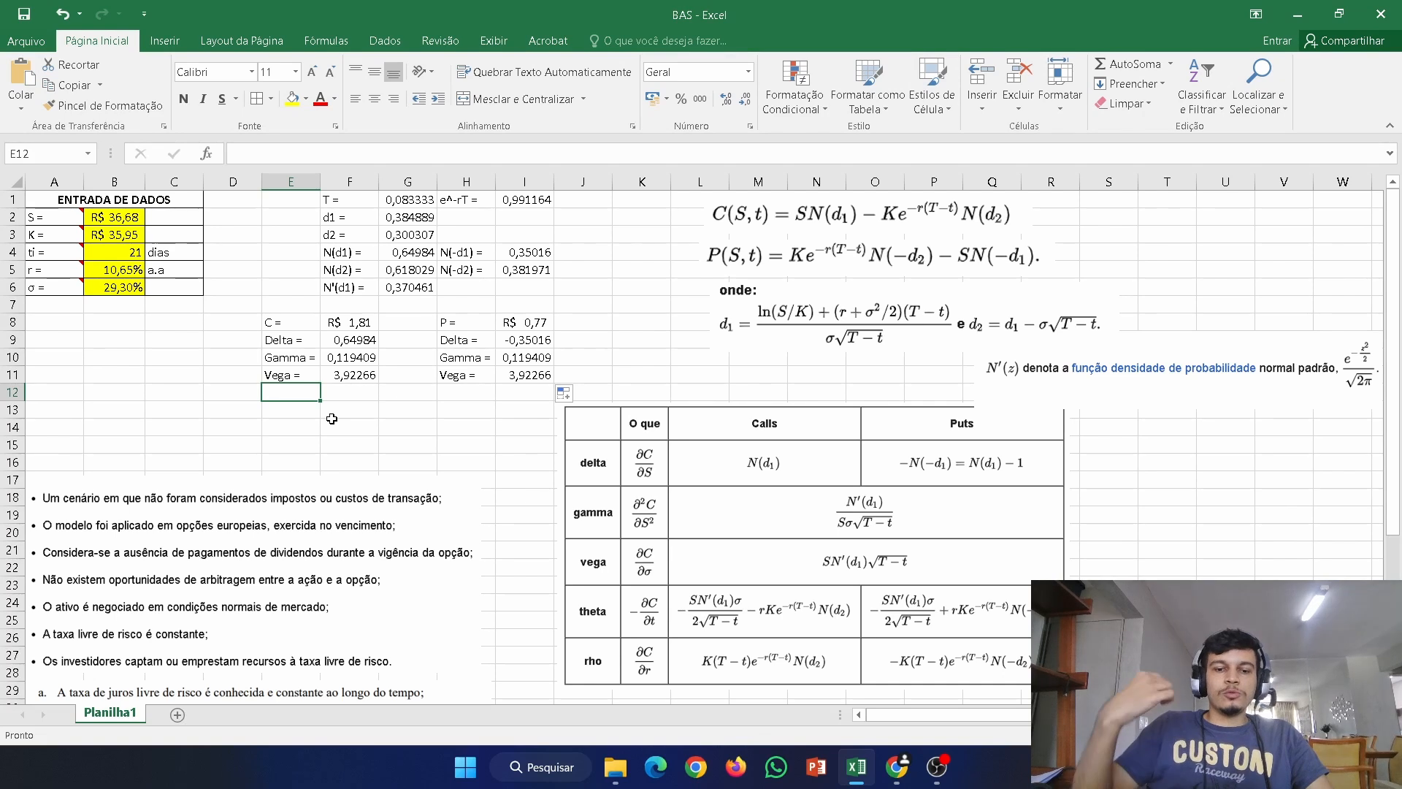
type("Theta =")
key("Return")
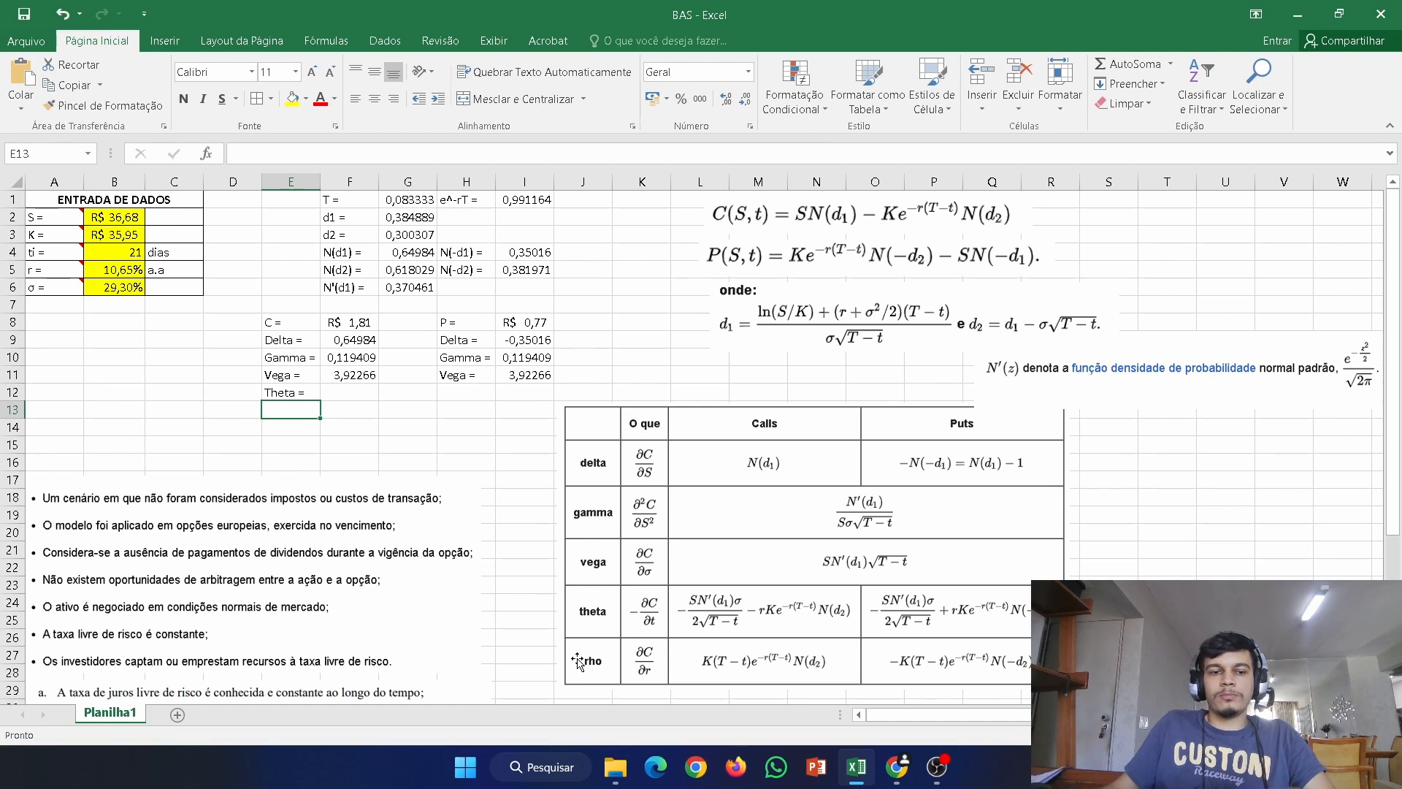
- Begin the call theta formula in F12 with the negated numerator =-(B2*G6*B6)
left_click(359, 396)
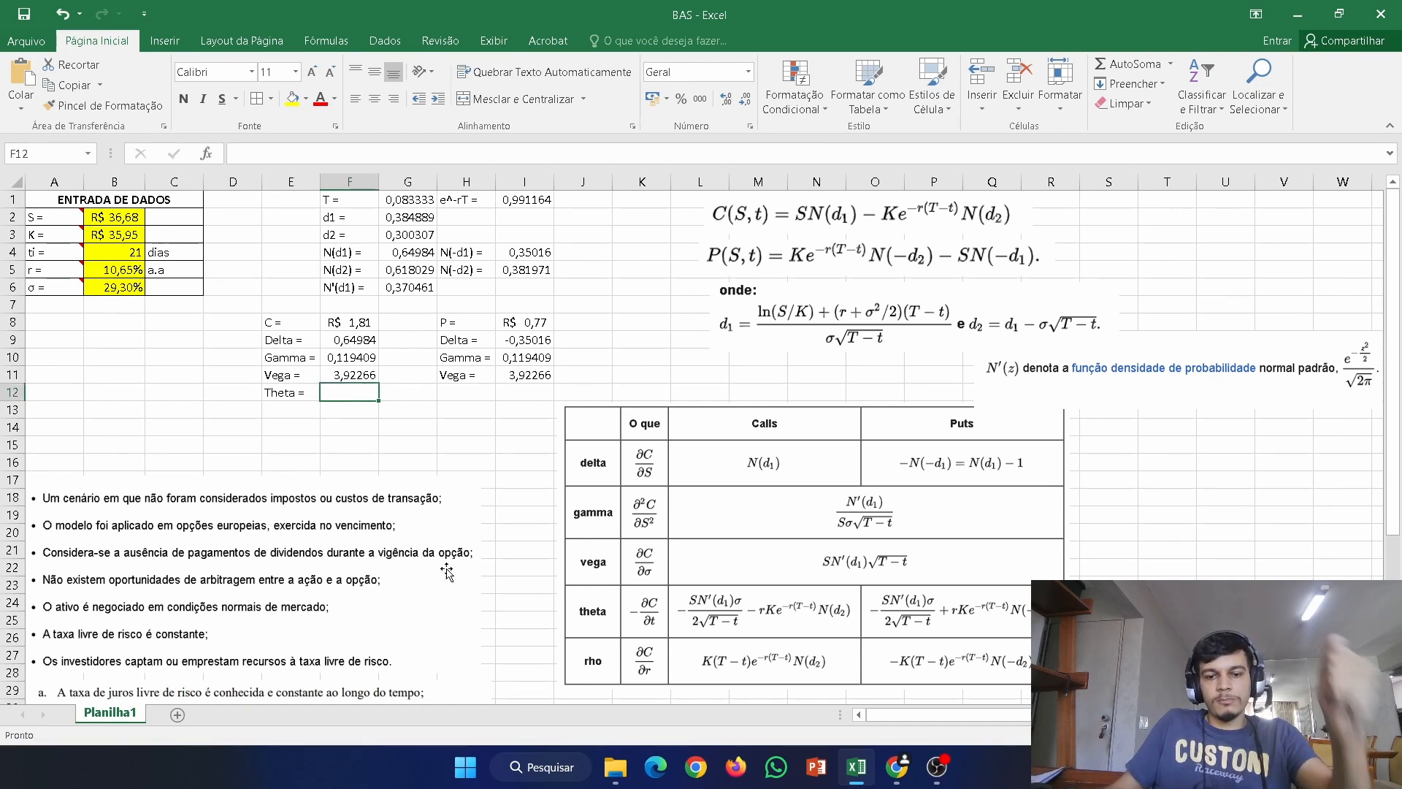
type("=-")
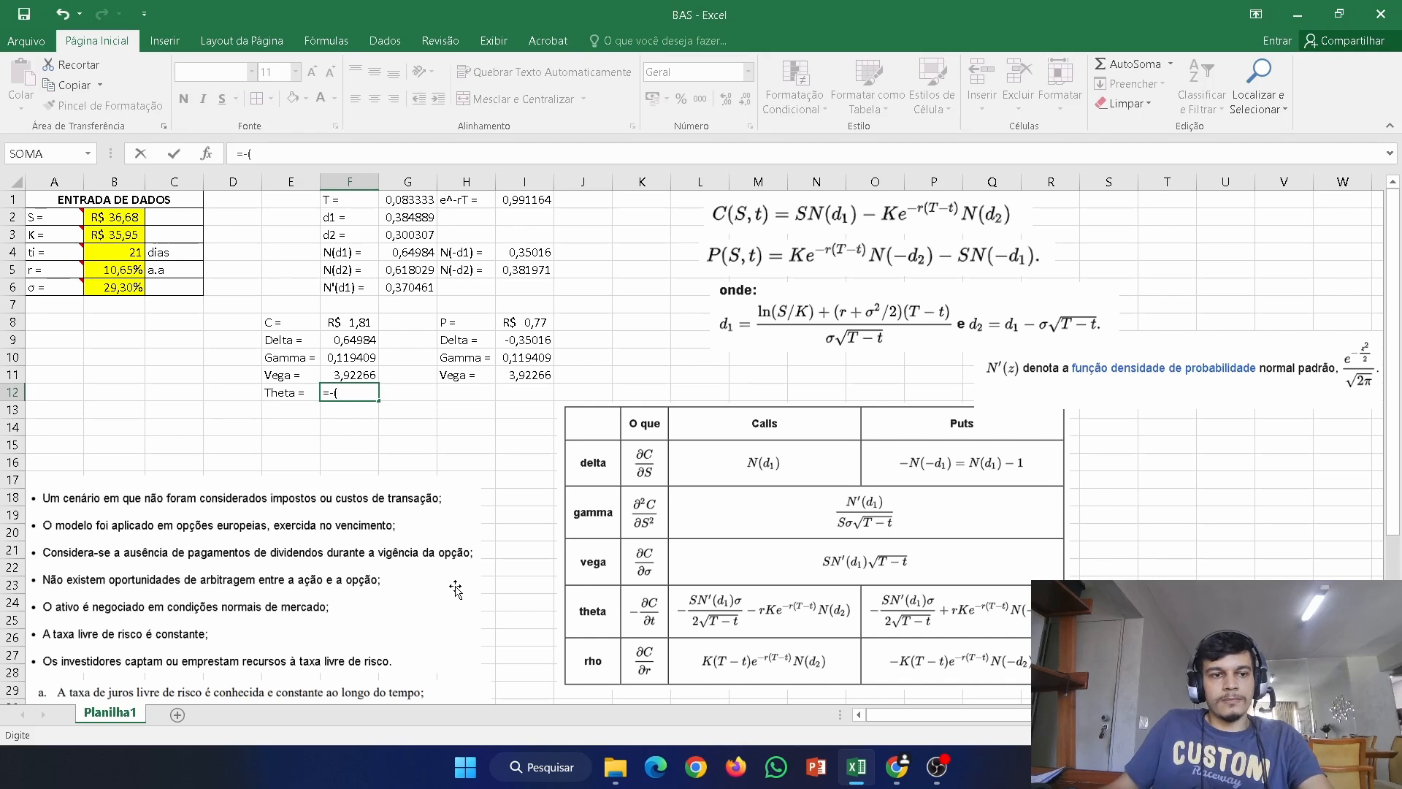
type("(")
left_click(129, 218)
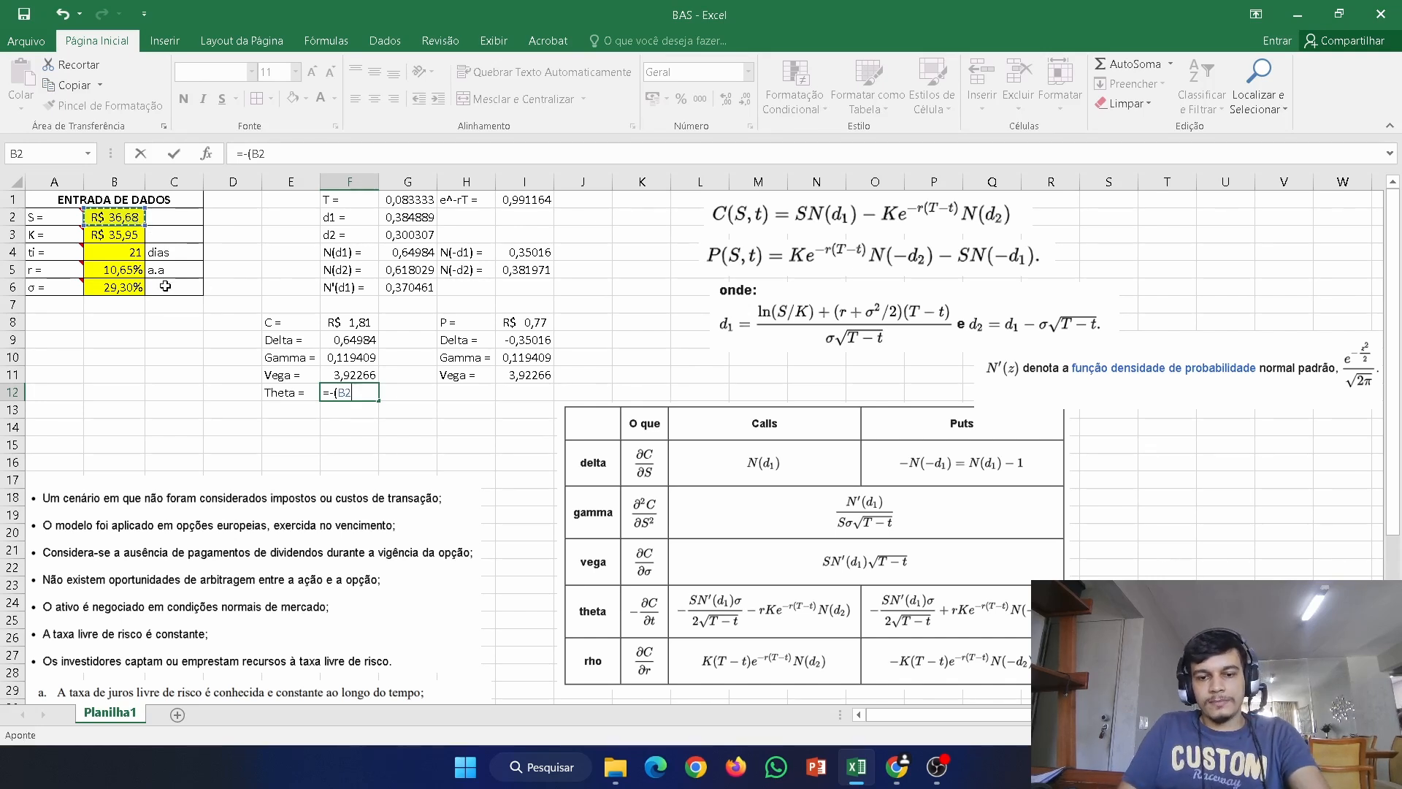
type("*")
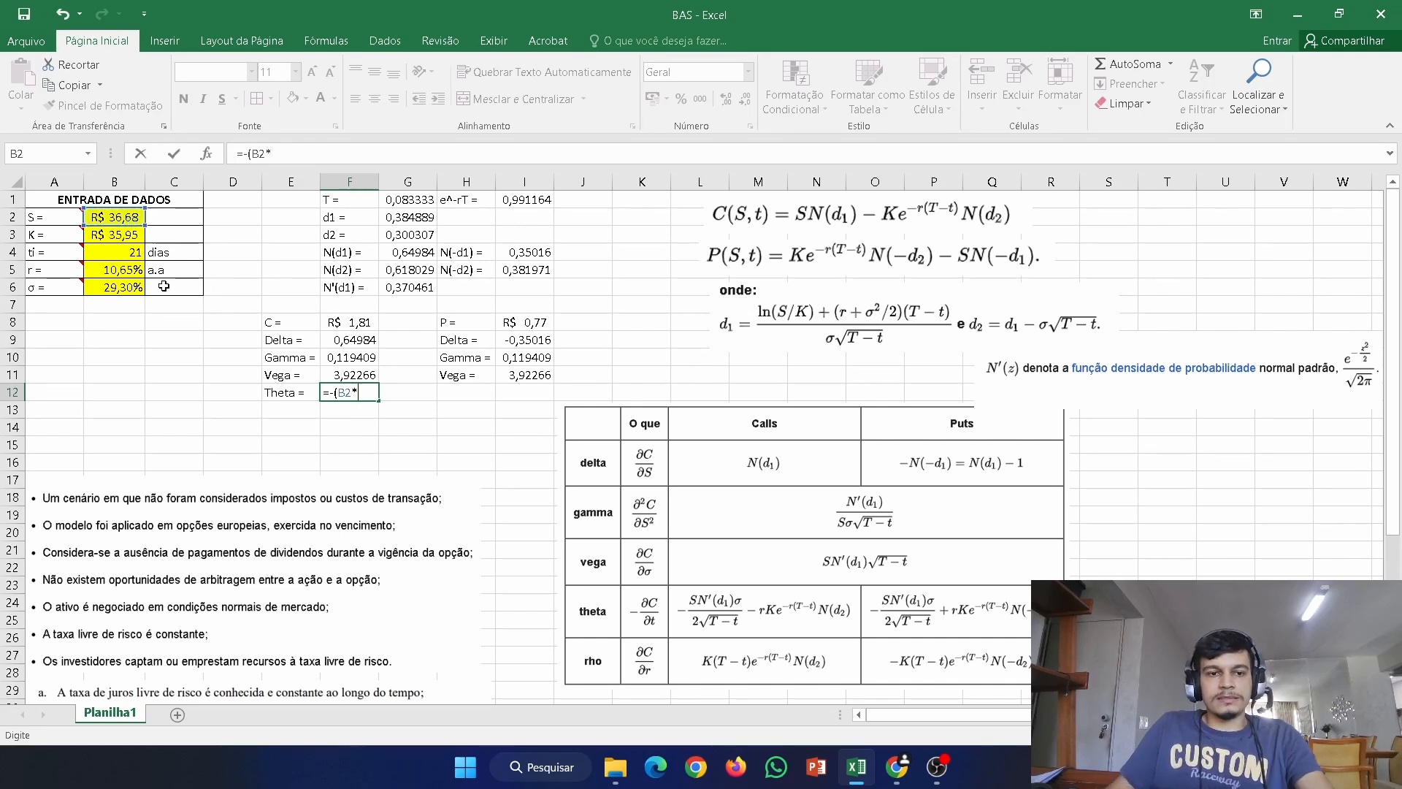
left_click(424, 288)
type("*")
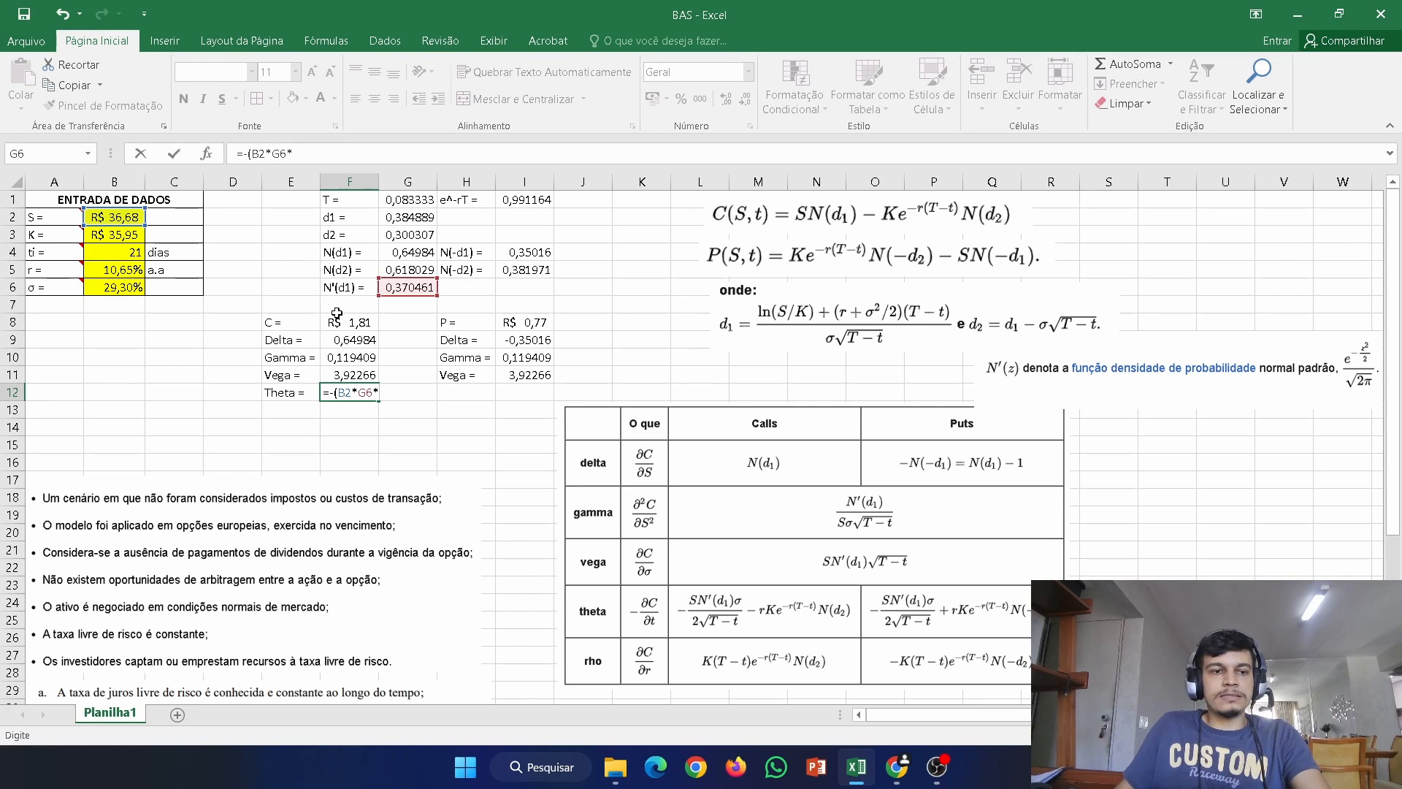
left_click(135, 288)
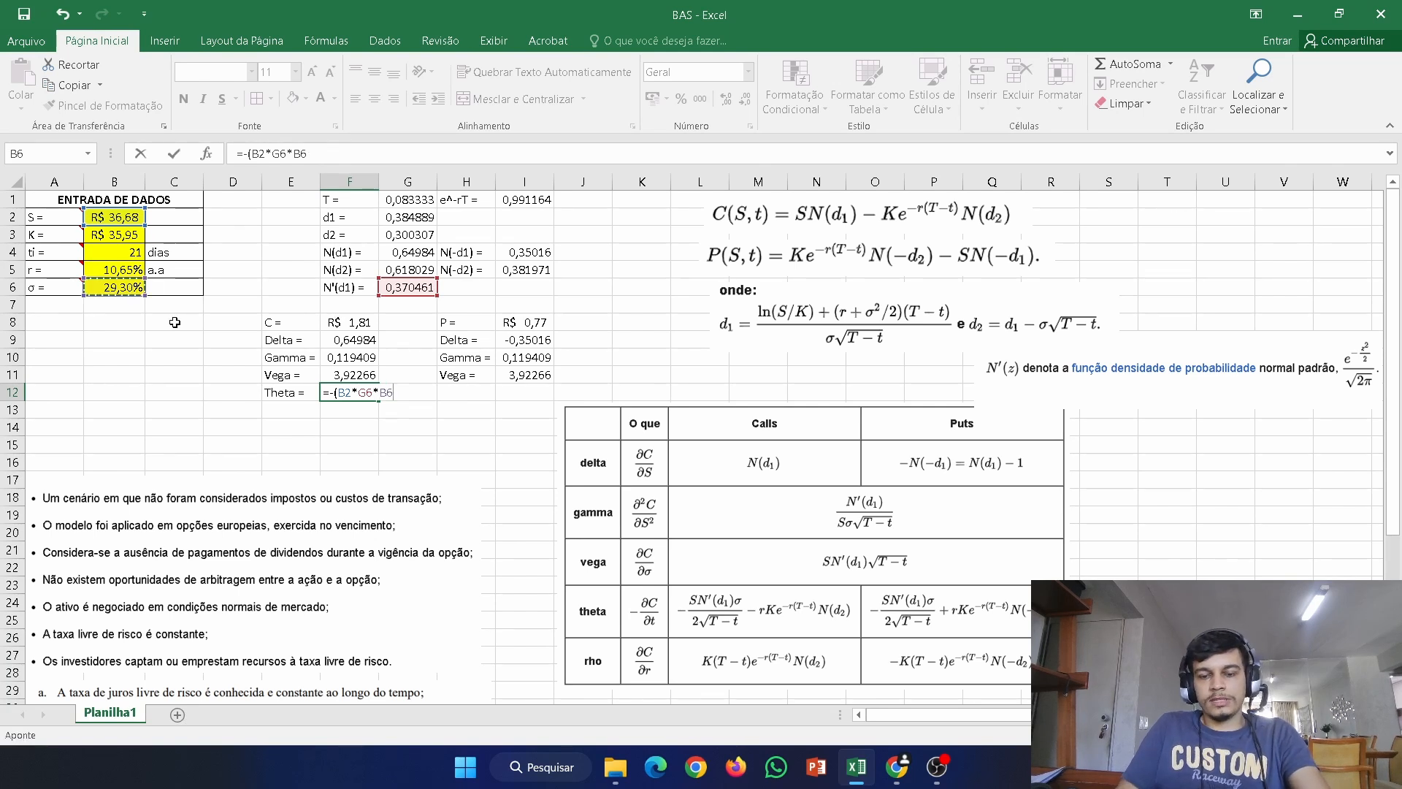
type(")")
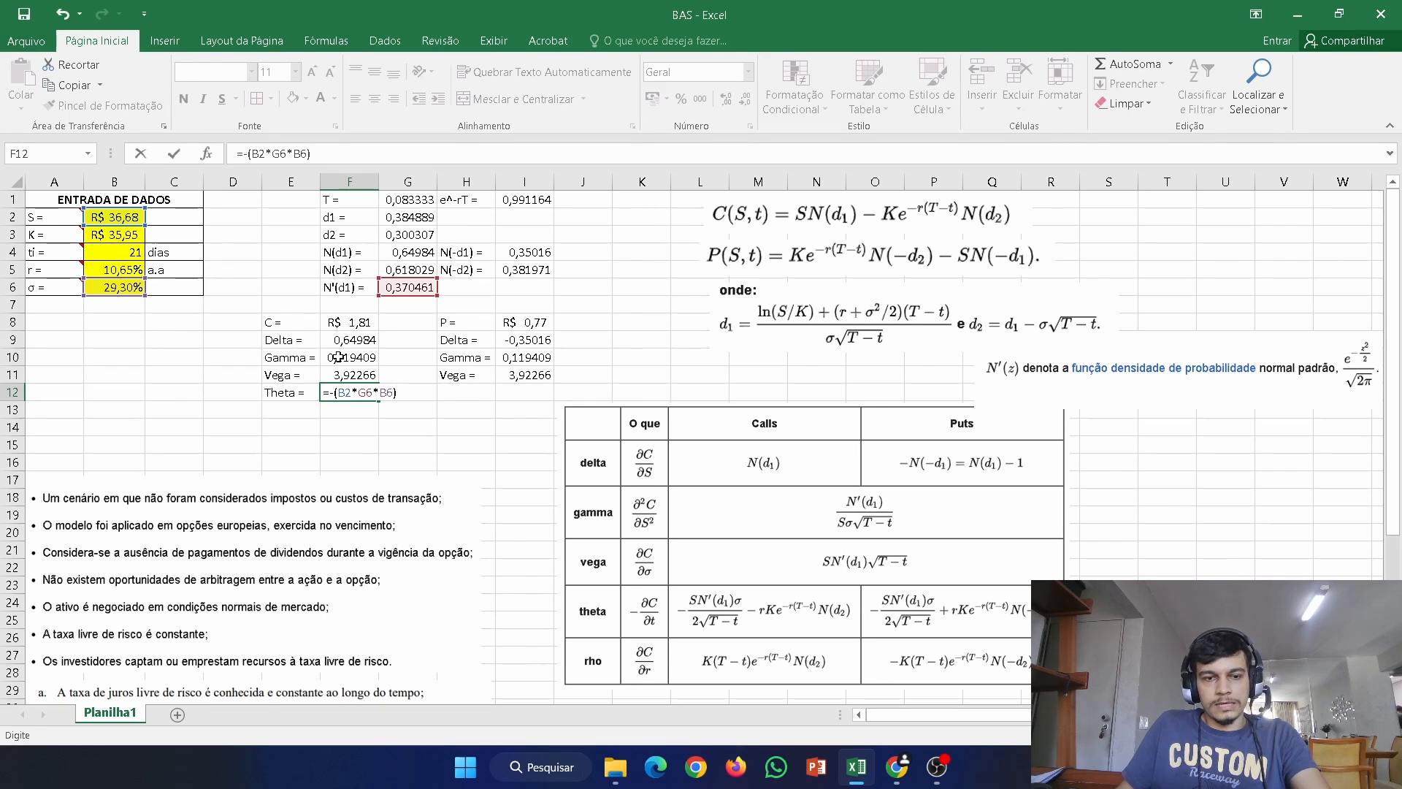
- Extend the call theta formula in F12 by dividing the negated numerator by (2*RAIZ(G1))
type("/")
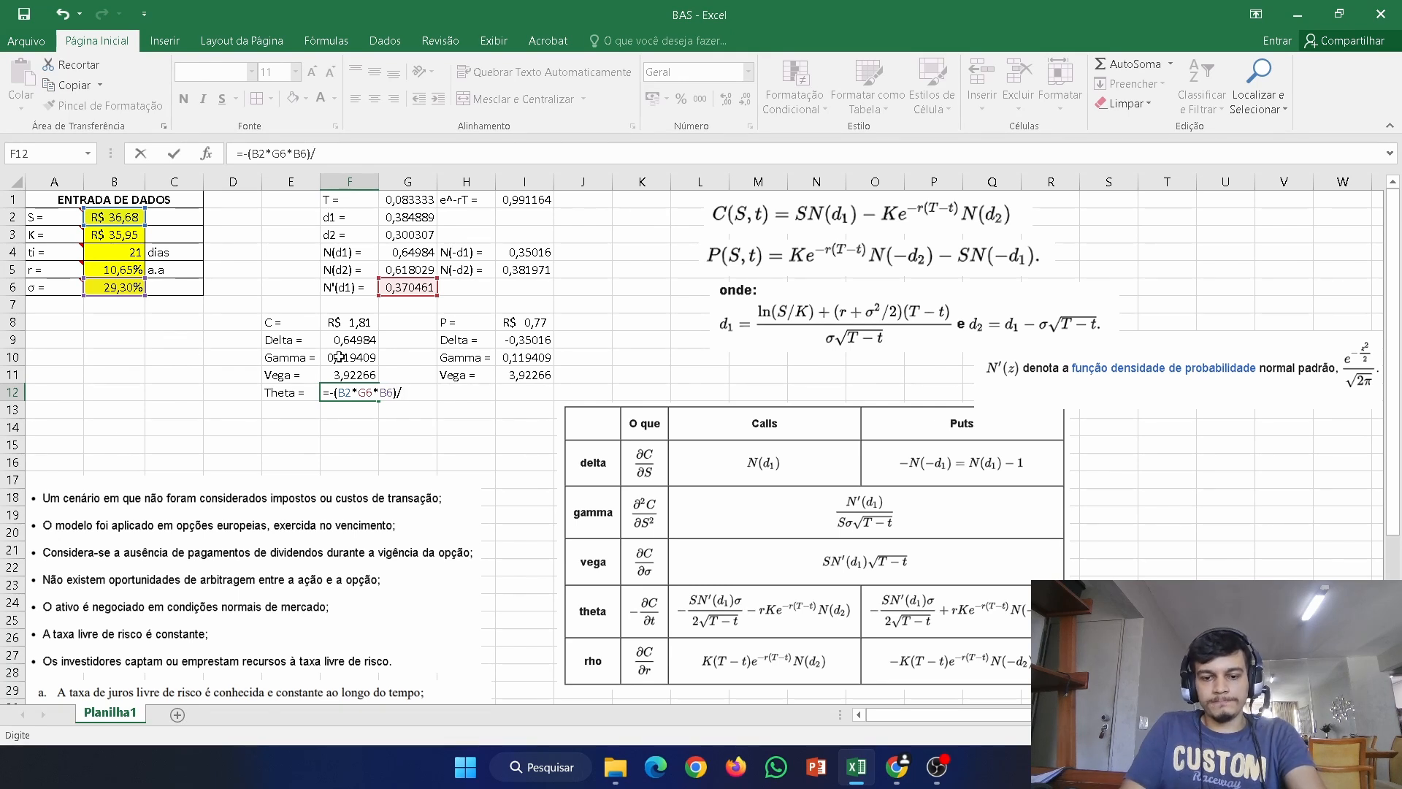
type("(2*")
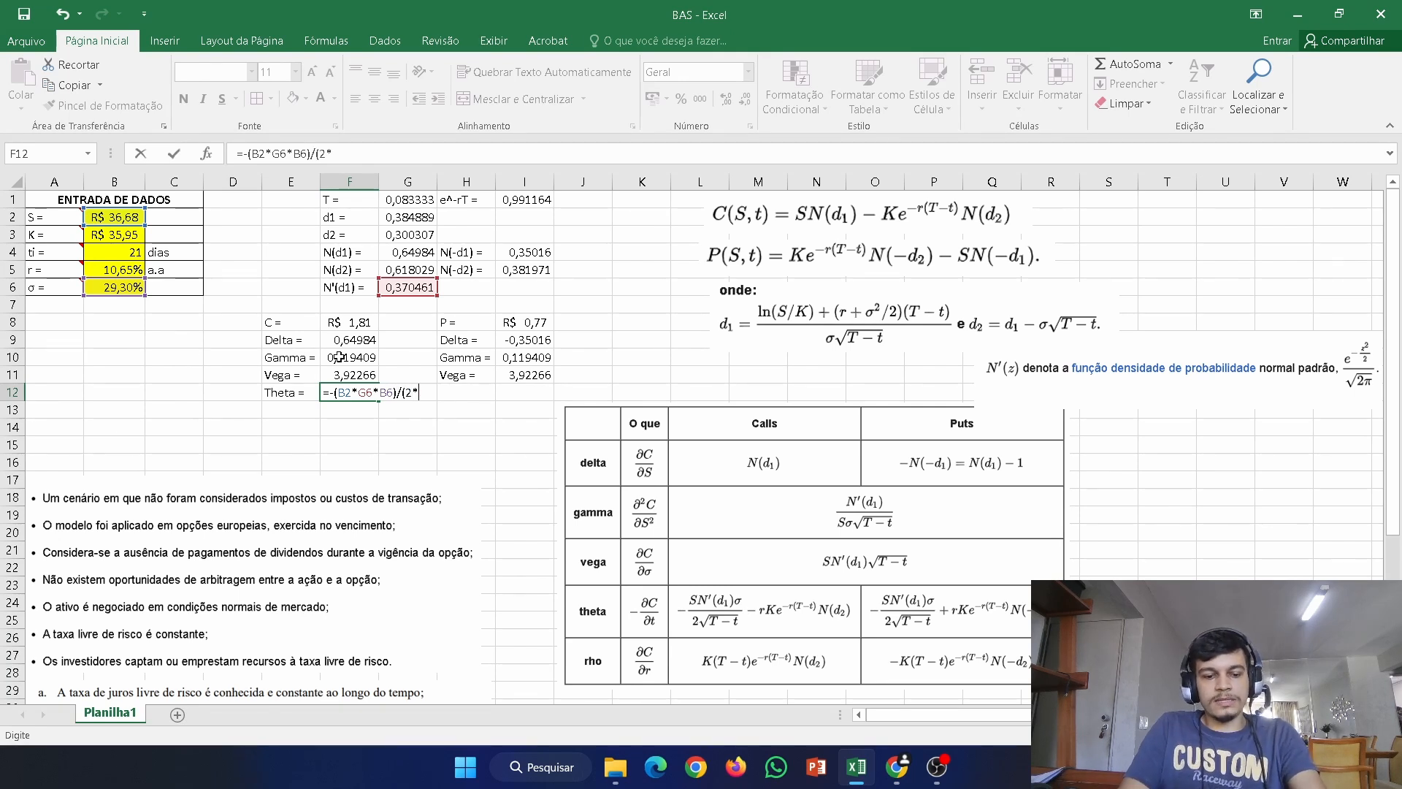
type("rai")
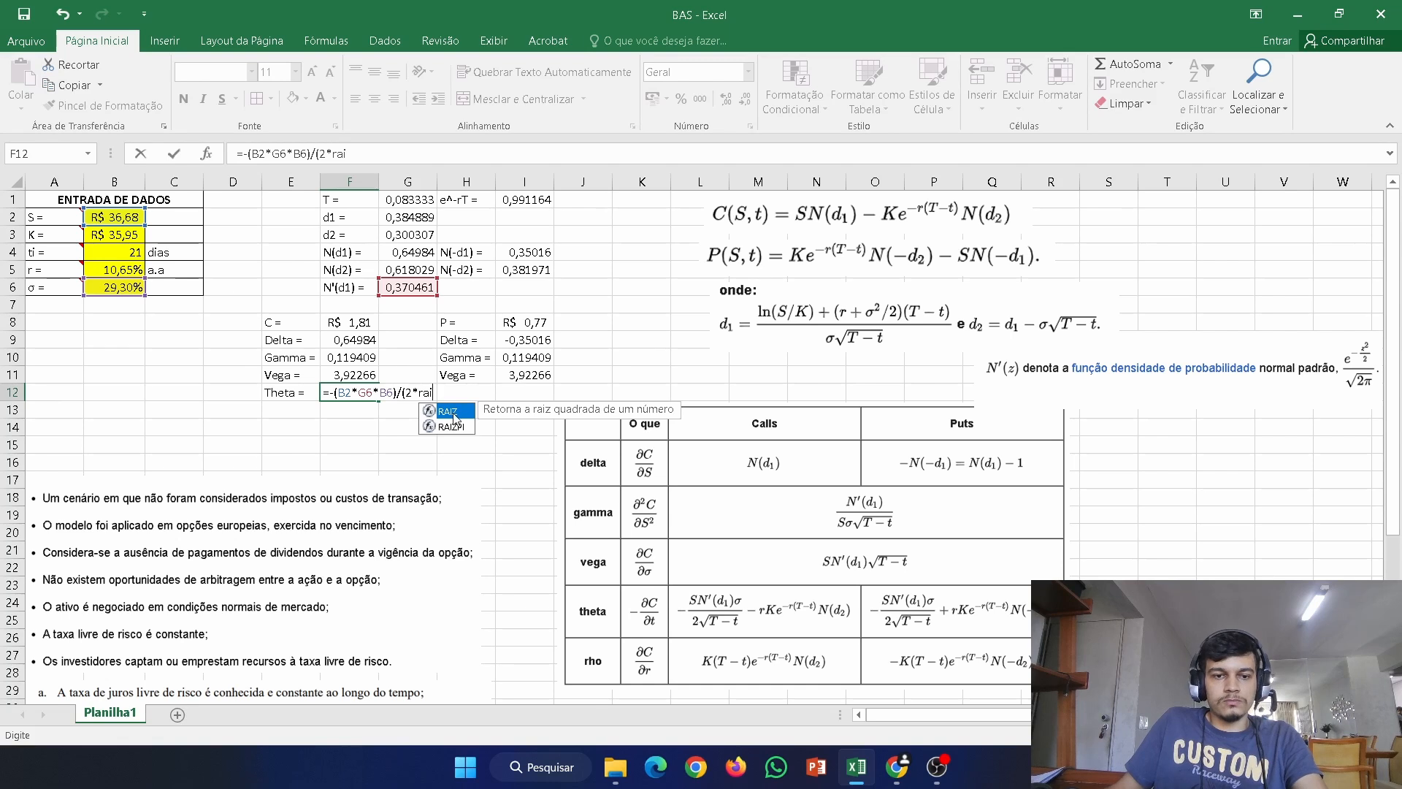
double_click(449, 412)
left_click(418, 204)
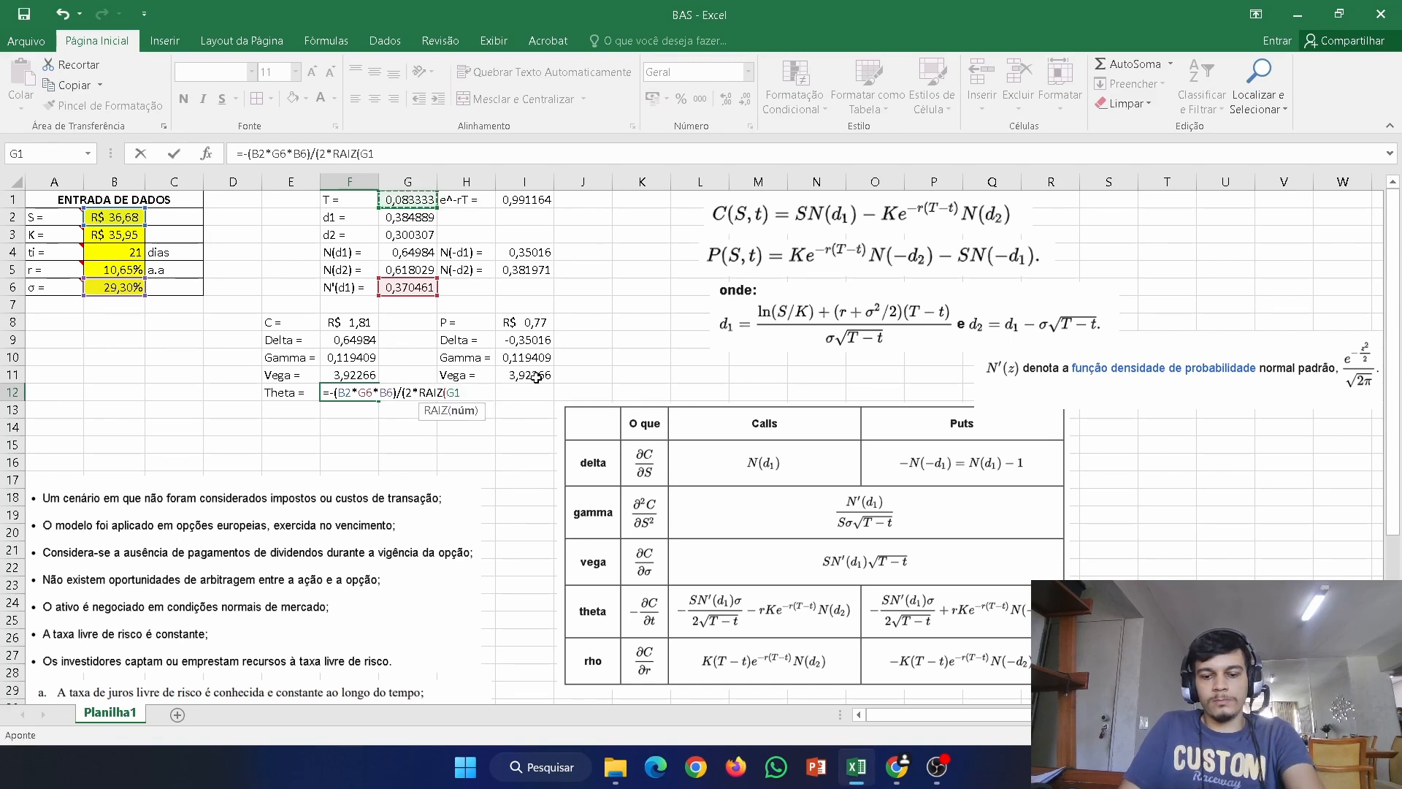
type(")")
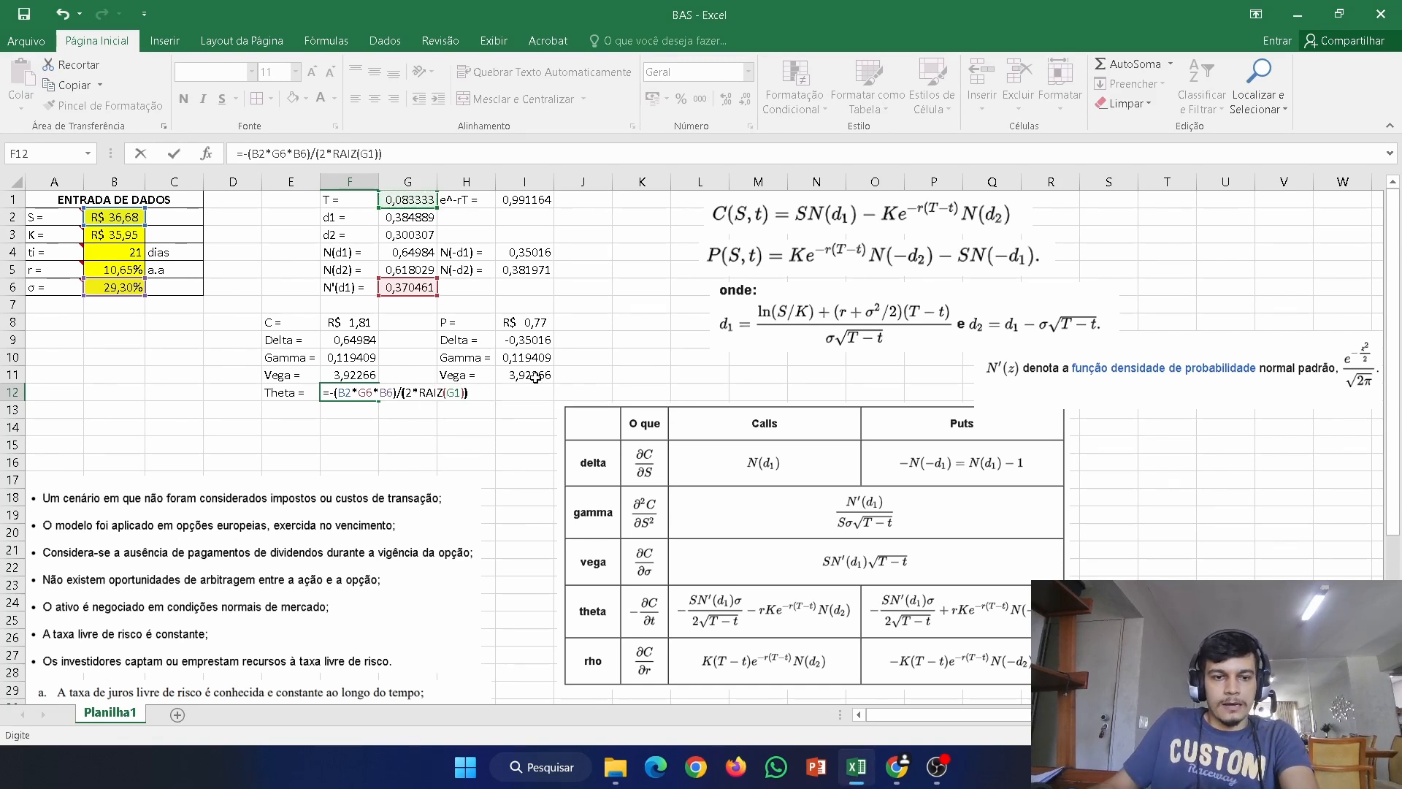
- Enclose the first theta term in parentheses and subtract (B5*B3*I1*G5), completing F12 as =(-(B2*G6*B6)/(2*RAIZ(G1)))-(B5*B3*I1*G5)
left_click(329, 395)
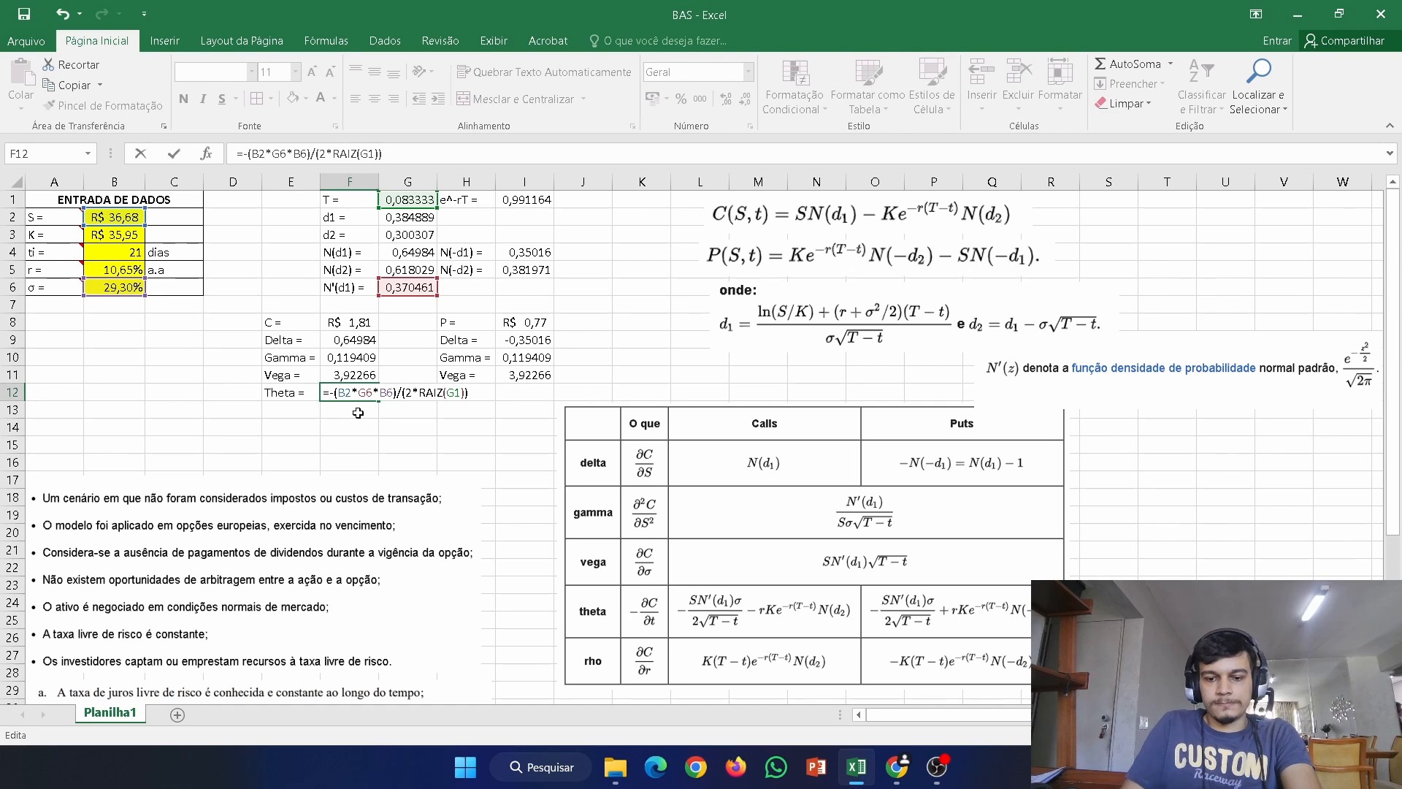
type("(")
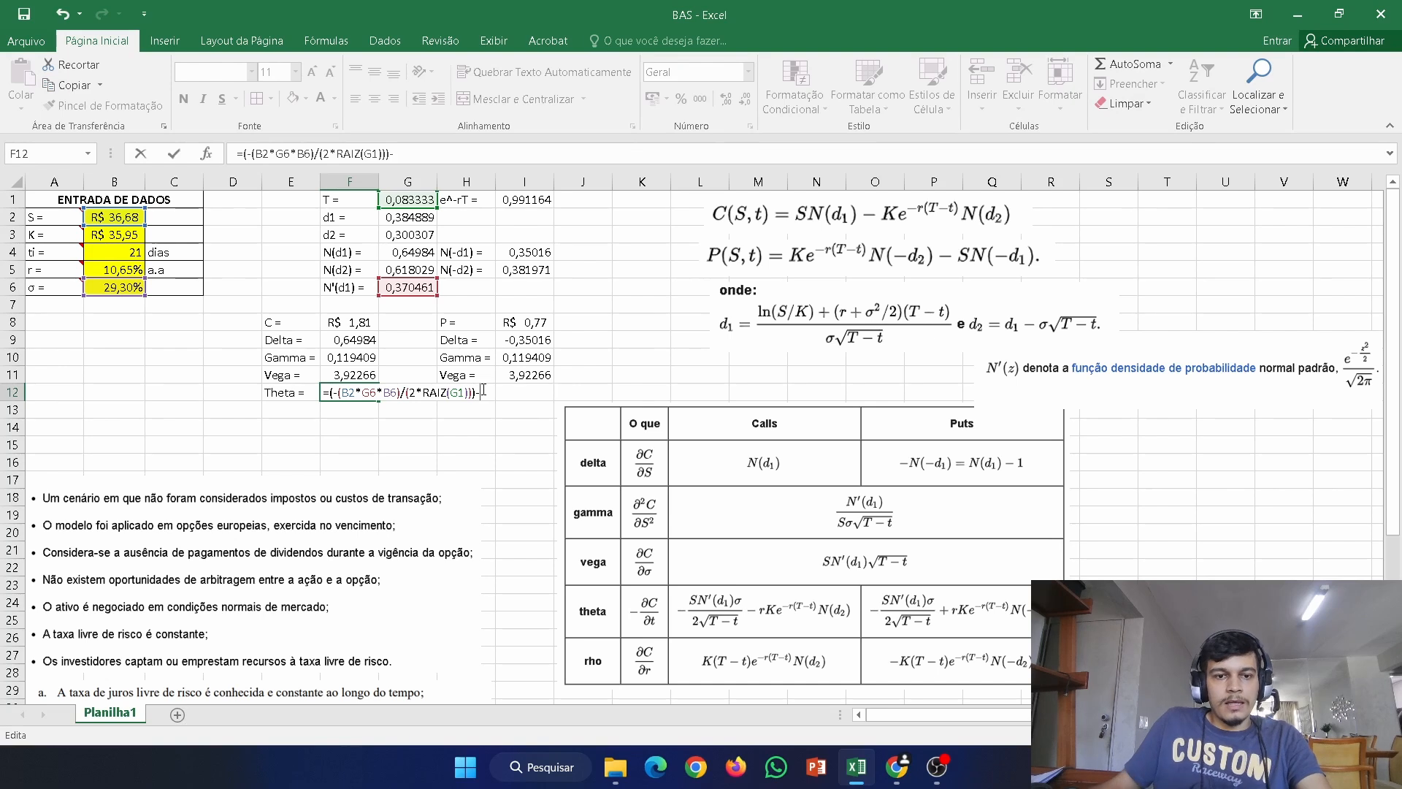
type("(")
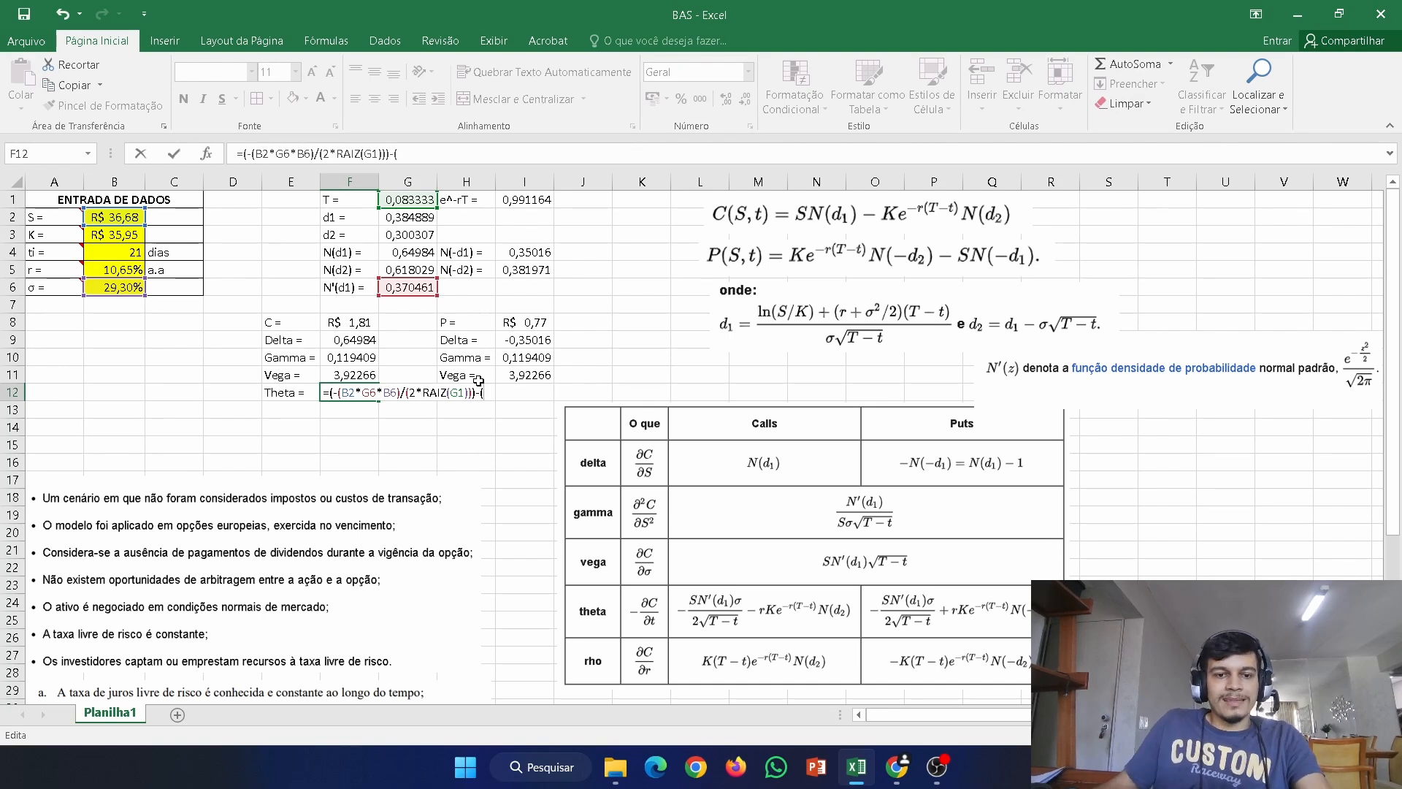
left_click(107, 269)
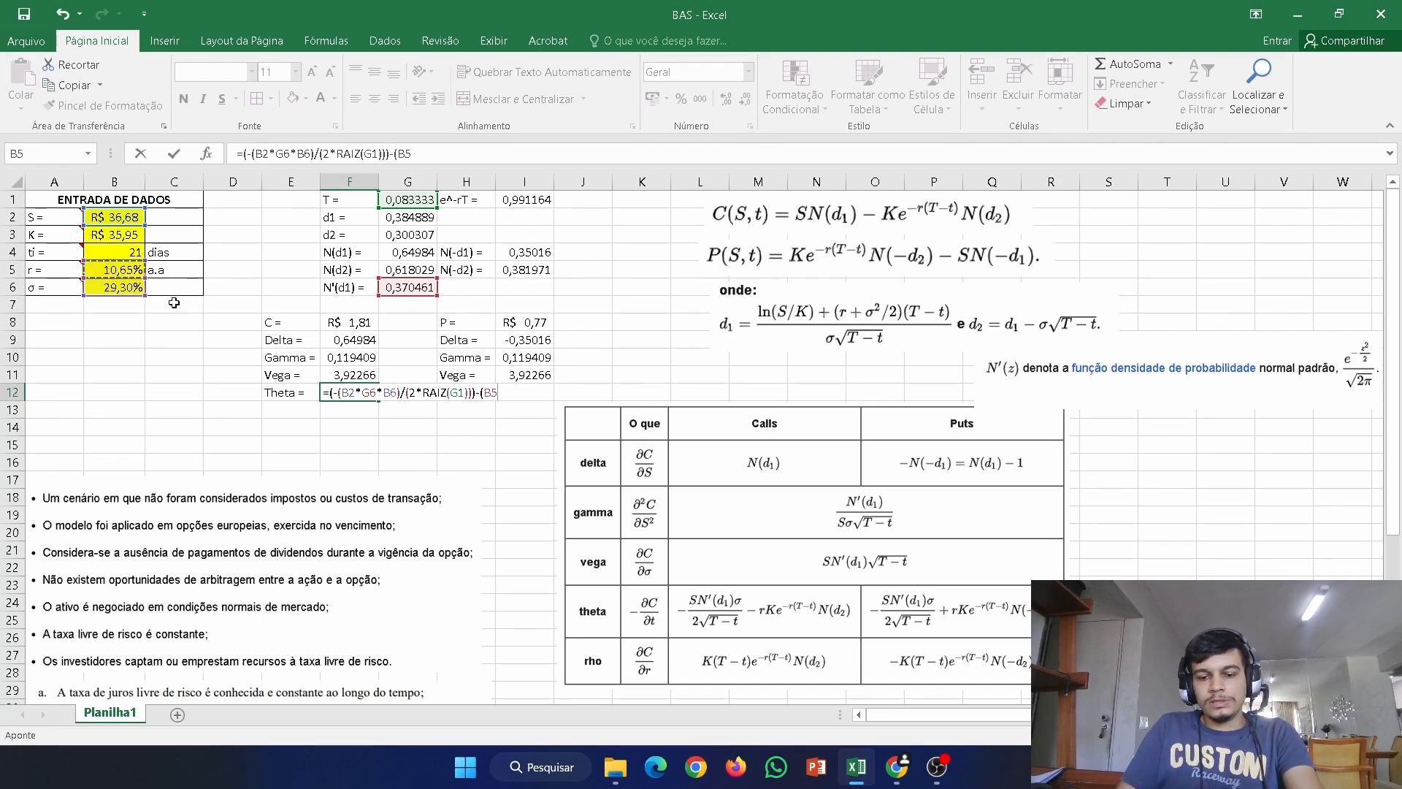
type("*")
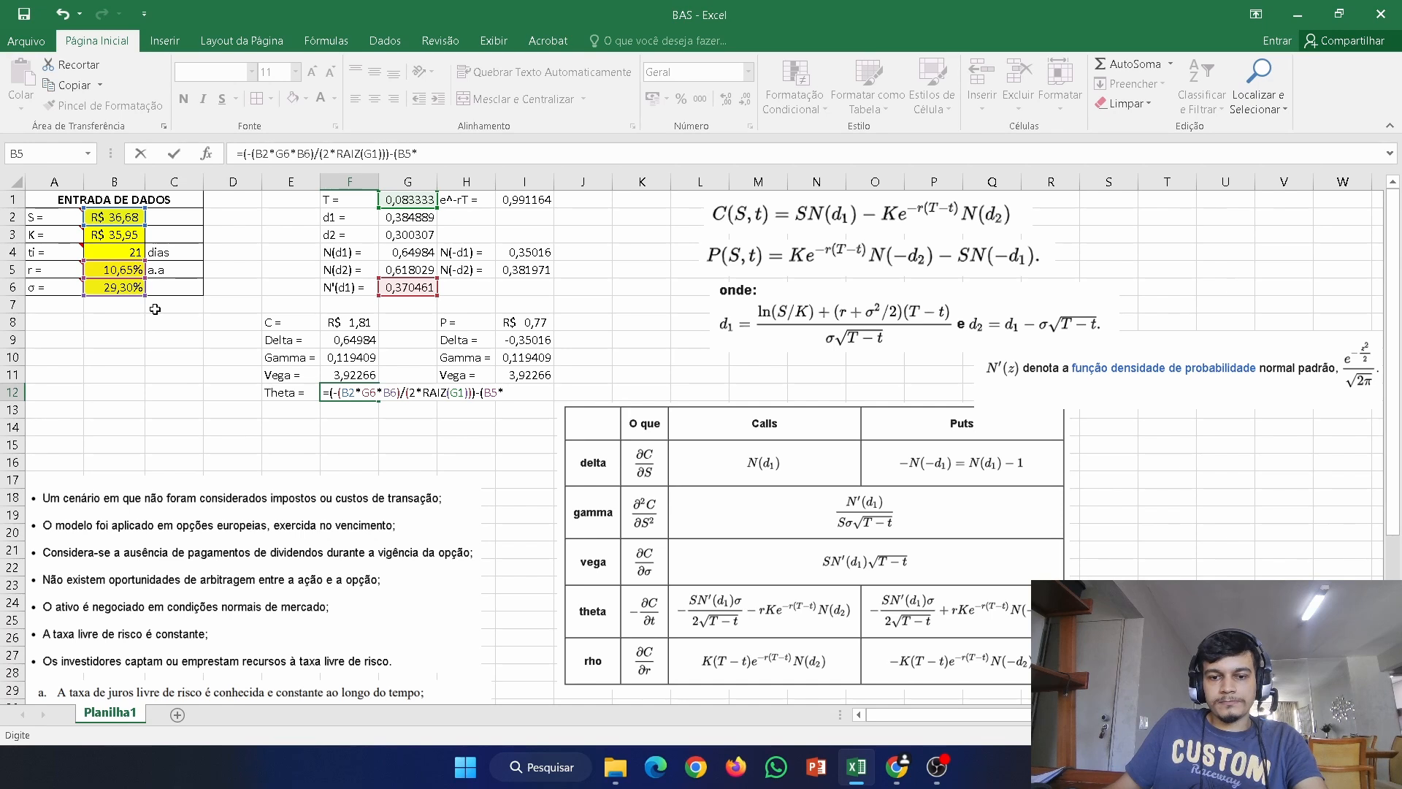
left_click(108, 232)
type("*")
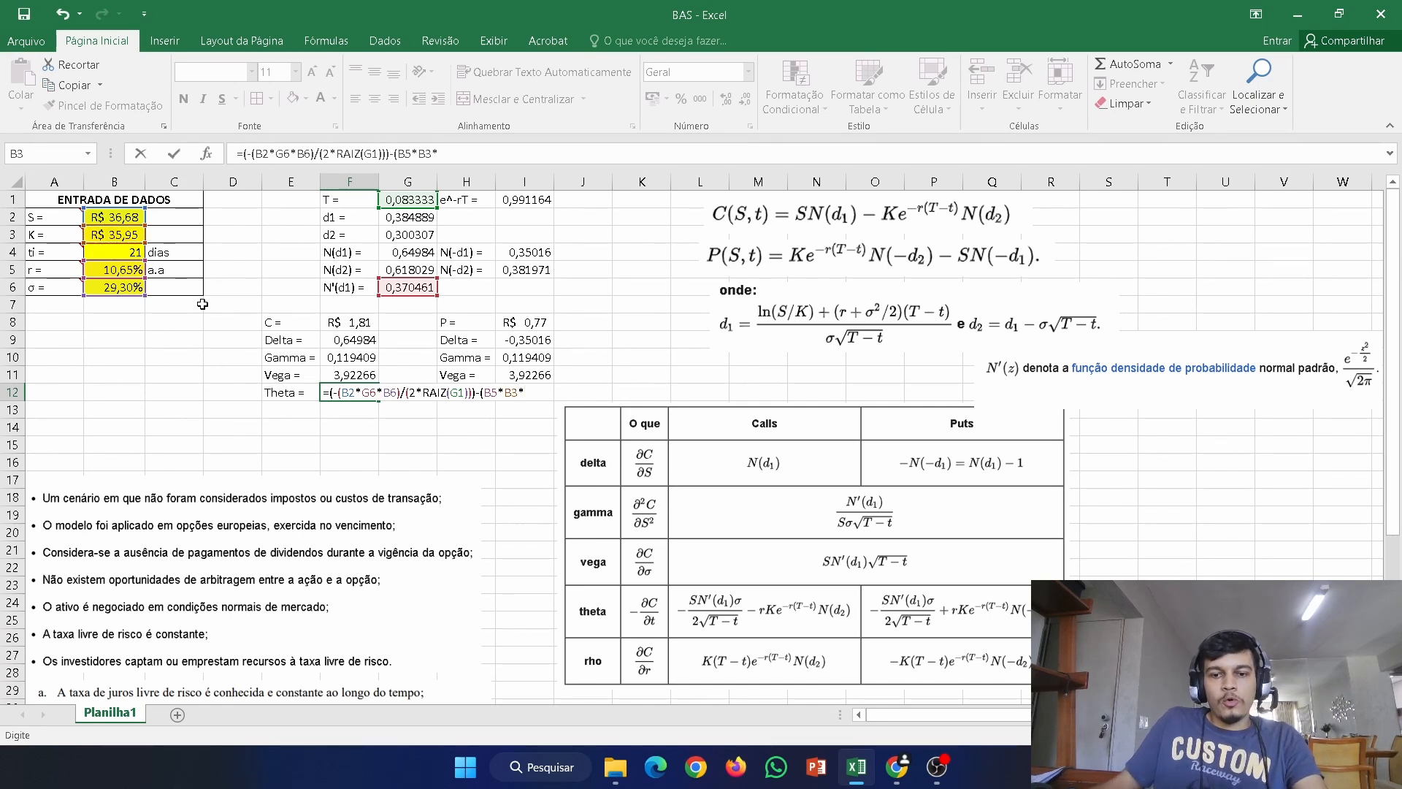
left_click(535, 203)
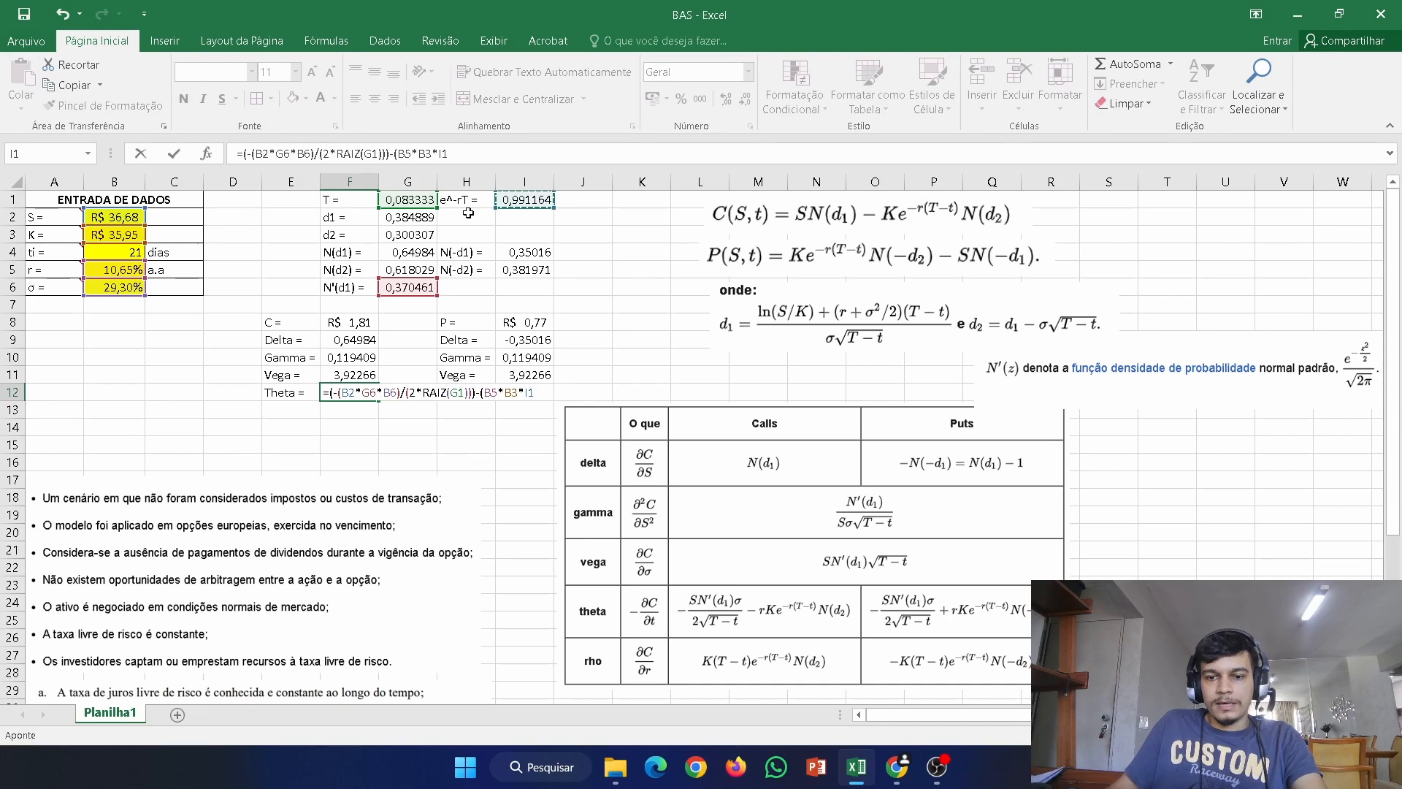
type("*")
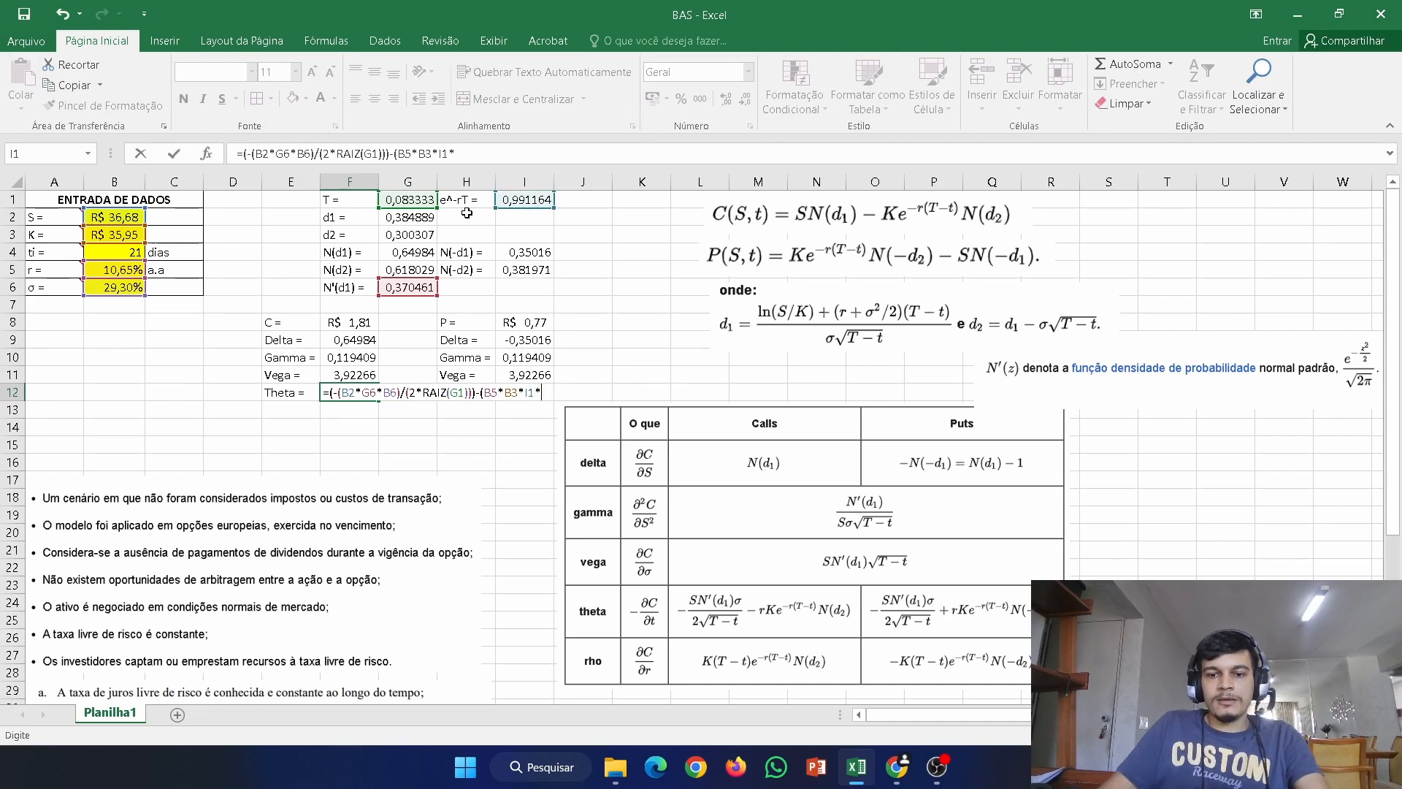
left_click(410, 269)
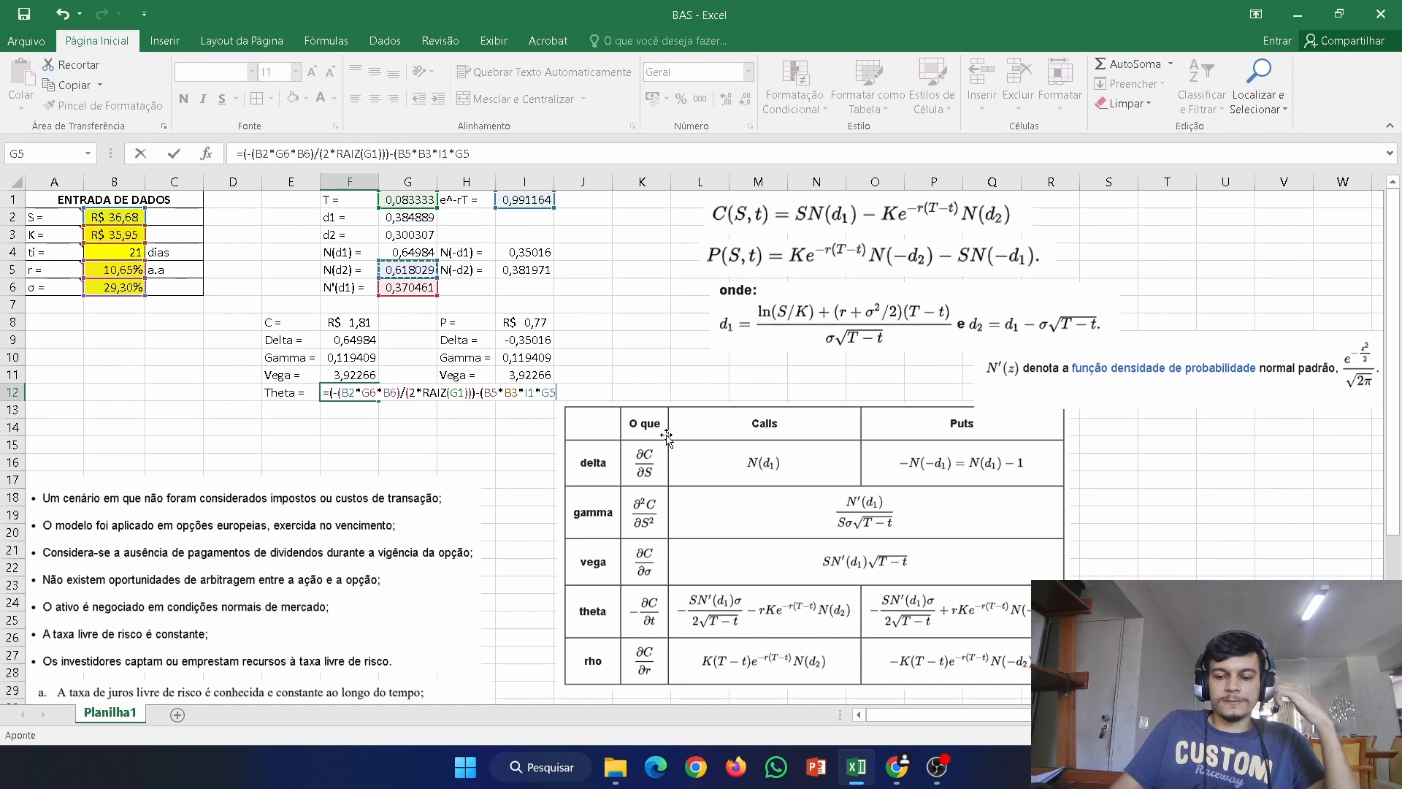
key("Return")
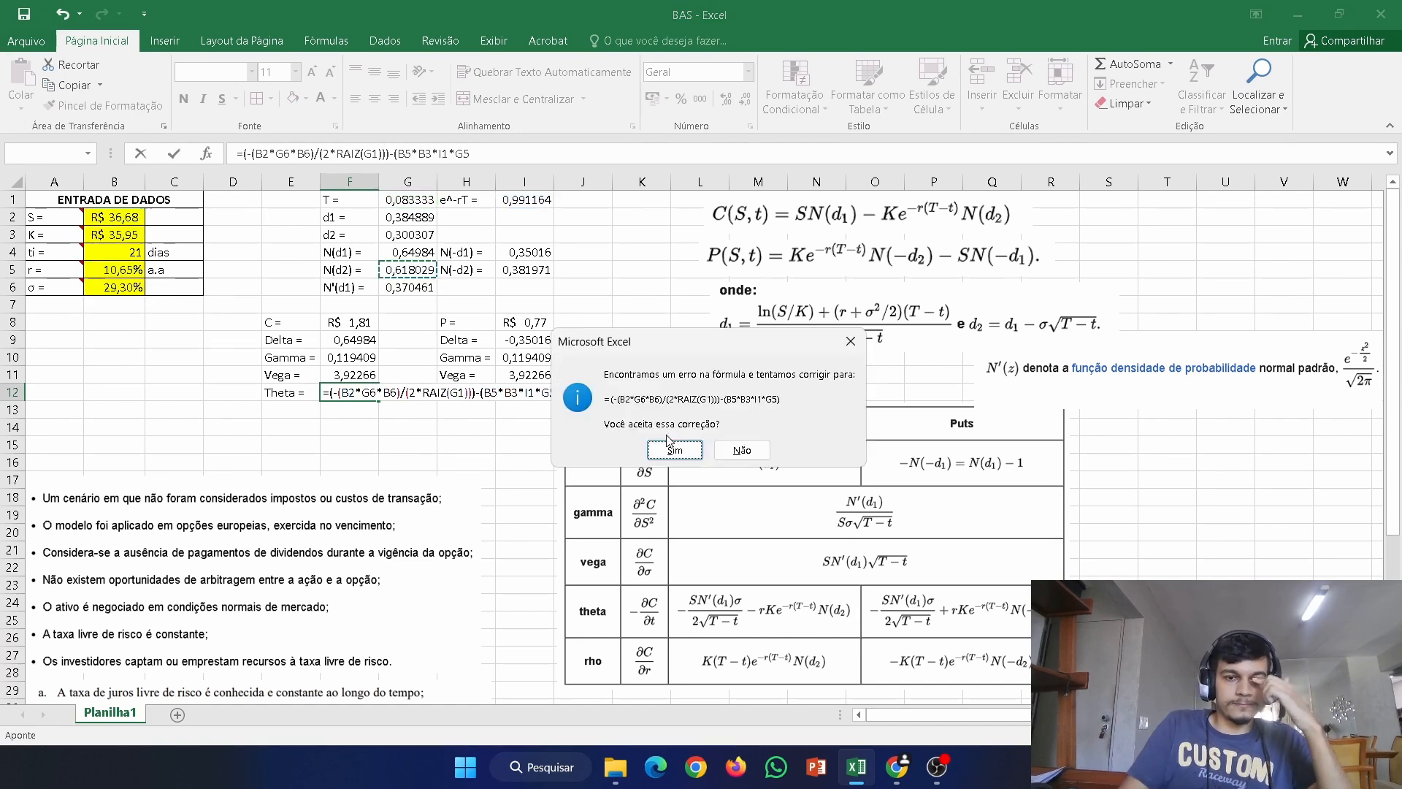
left_click(656, 450)
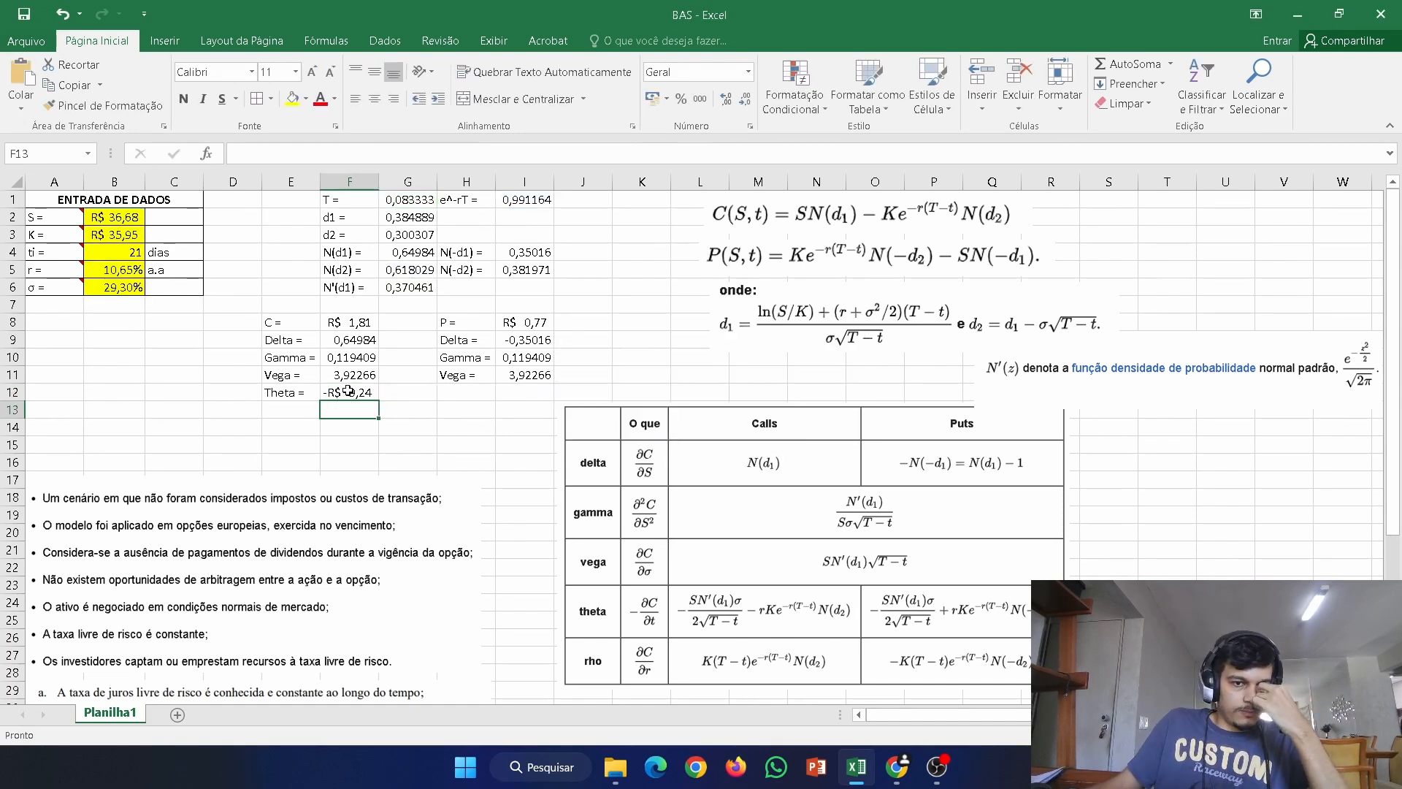
- Set the number format of the call theta in F12 to Geral
left_click(346, 392)
left_click(748, 72)
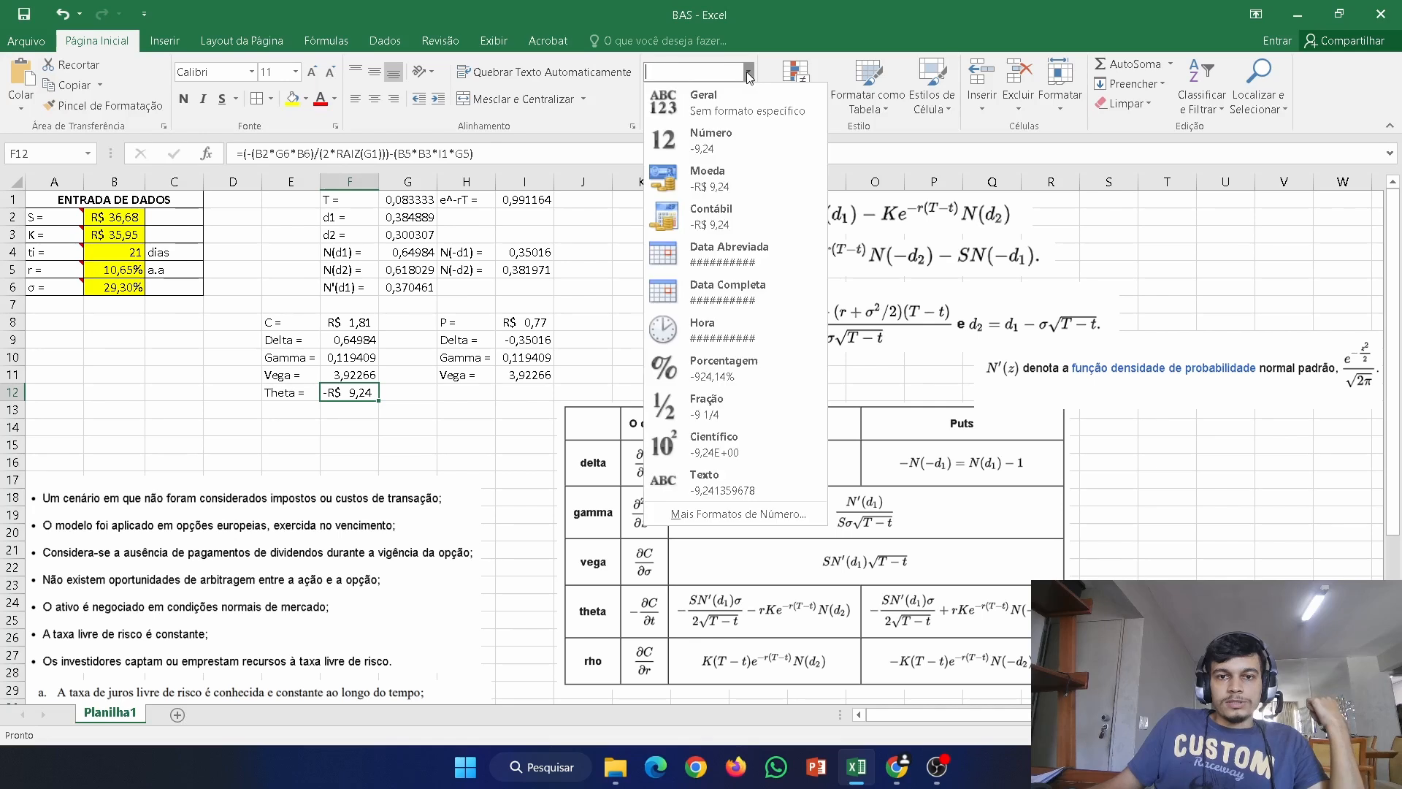
left_click(697, 92)
left_click(527, 403)
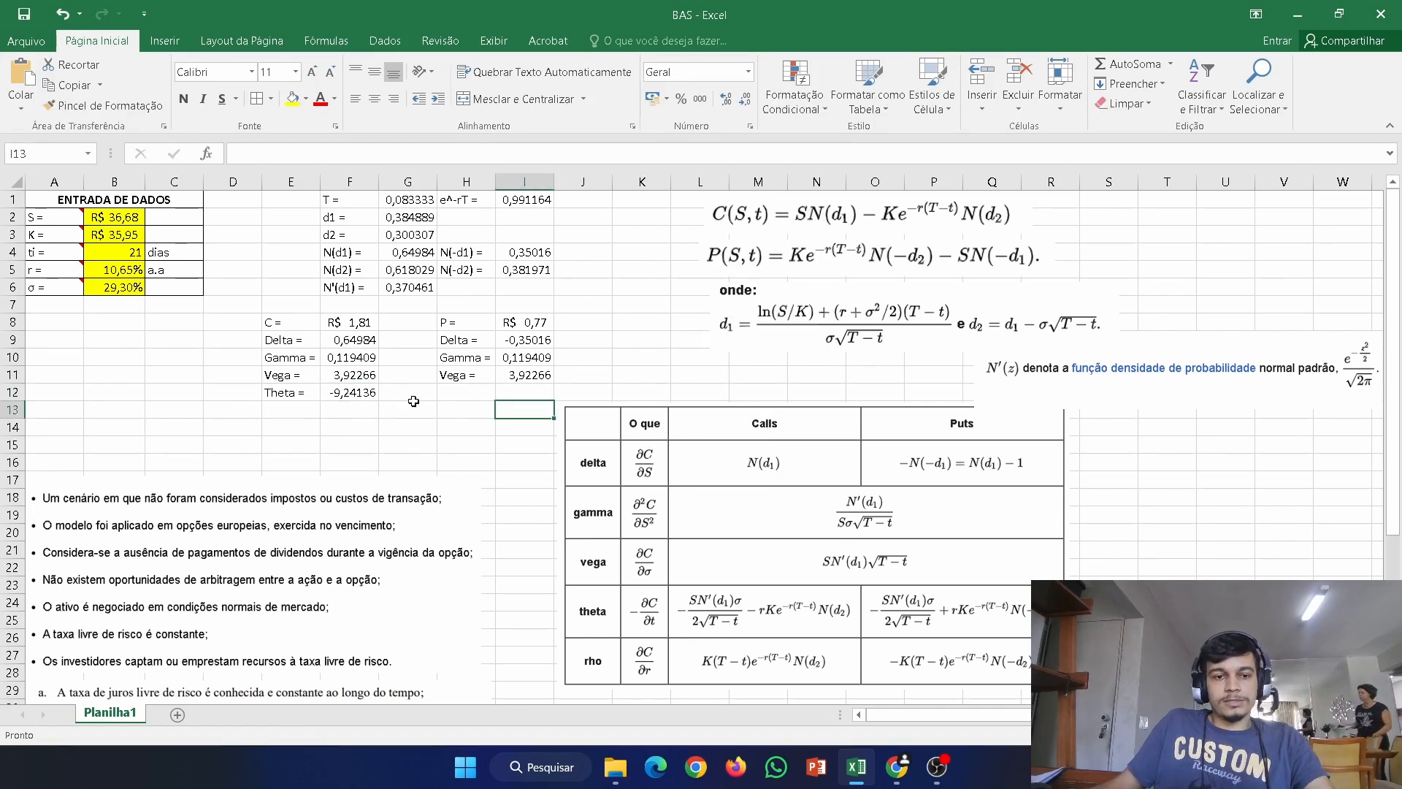
- Copy the "Theta =" label from E12 to H12 for the put side
left_click(290, 393)
key("ctrl+c")
left_click(466, 392)
key("ctrl+v")
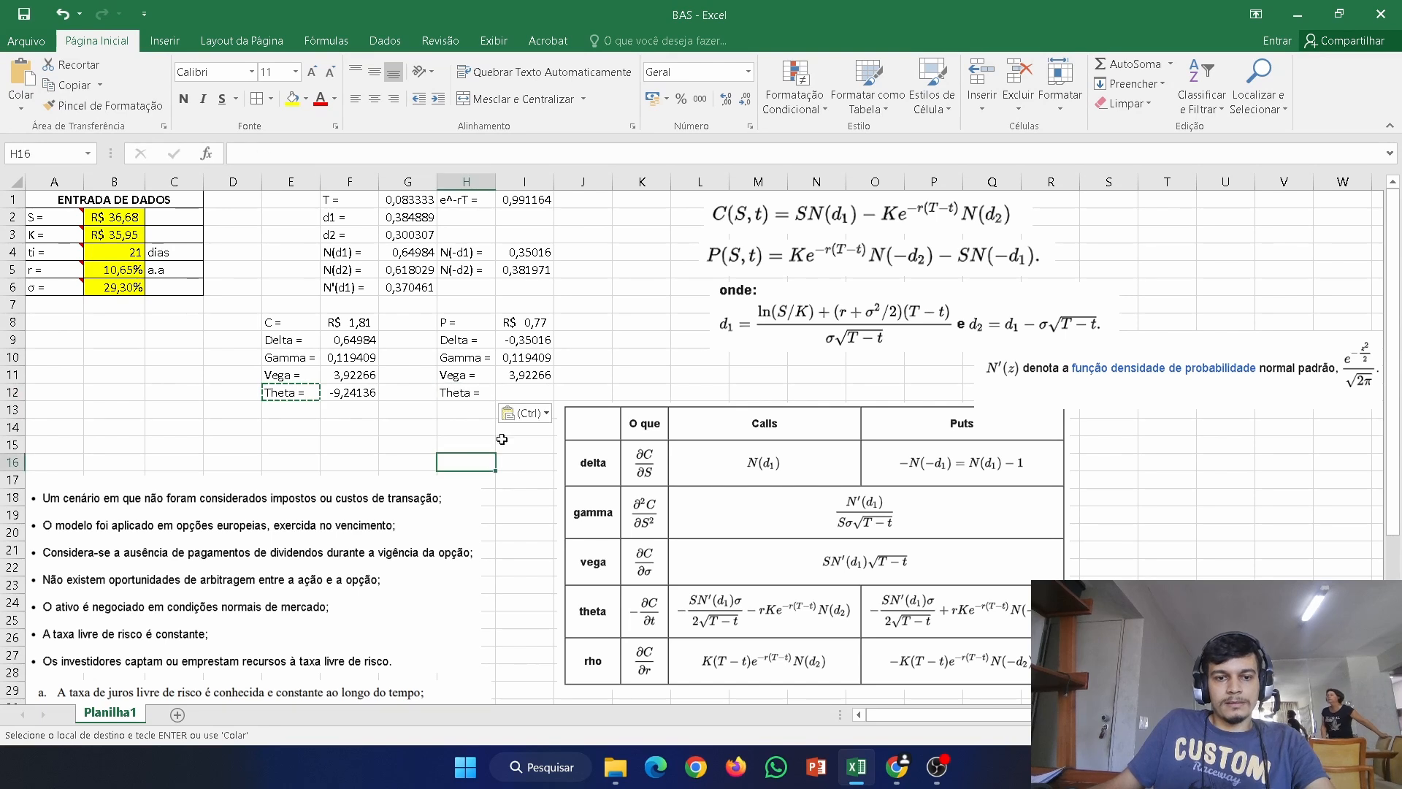
left_click(532, 393)
type("=")
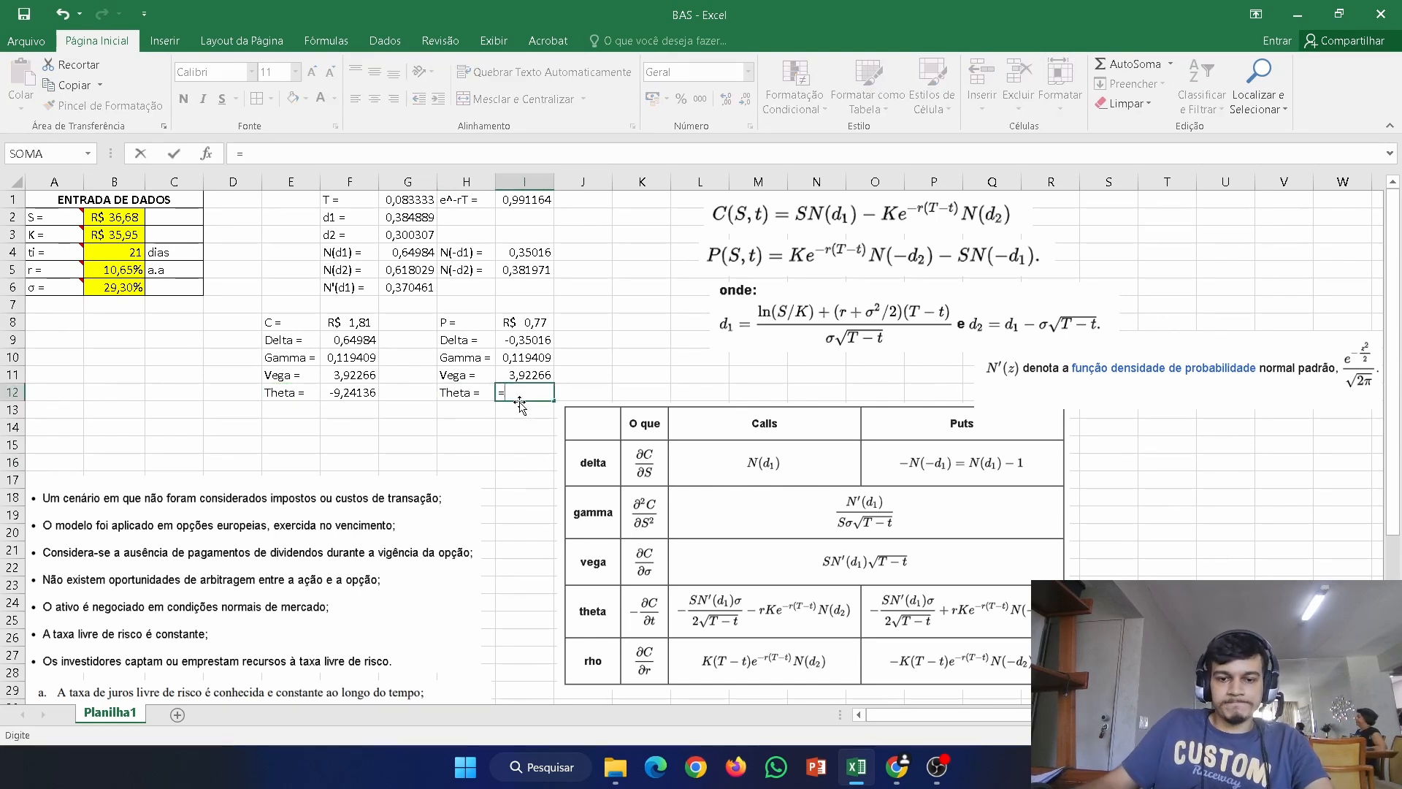
key("Escape")
- Copy the call theta formula text from F12 into I12, keeping its cell references as written
double_click(349, 395)
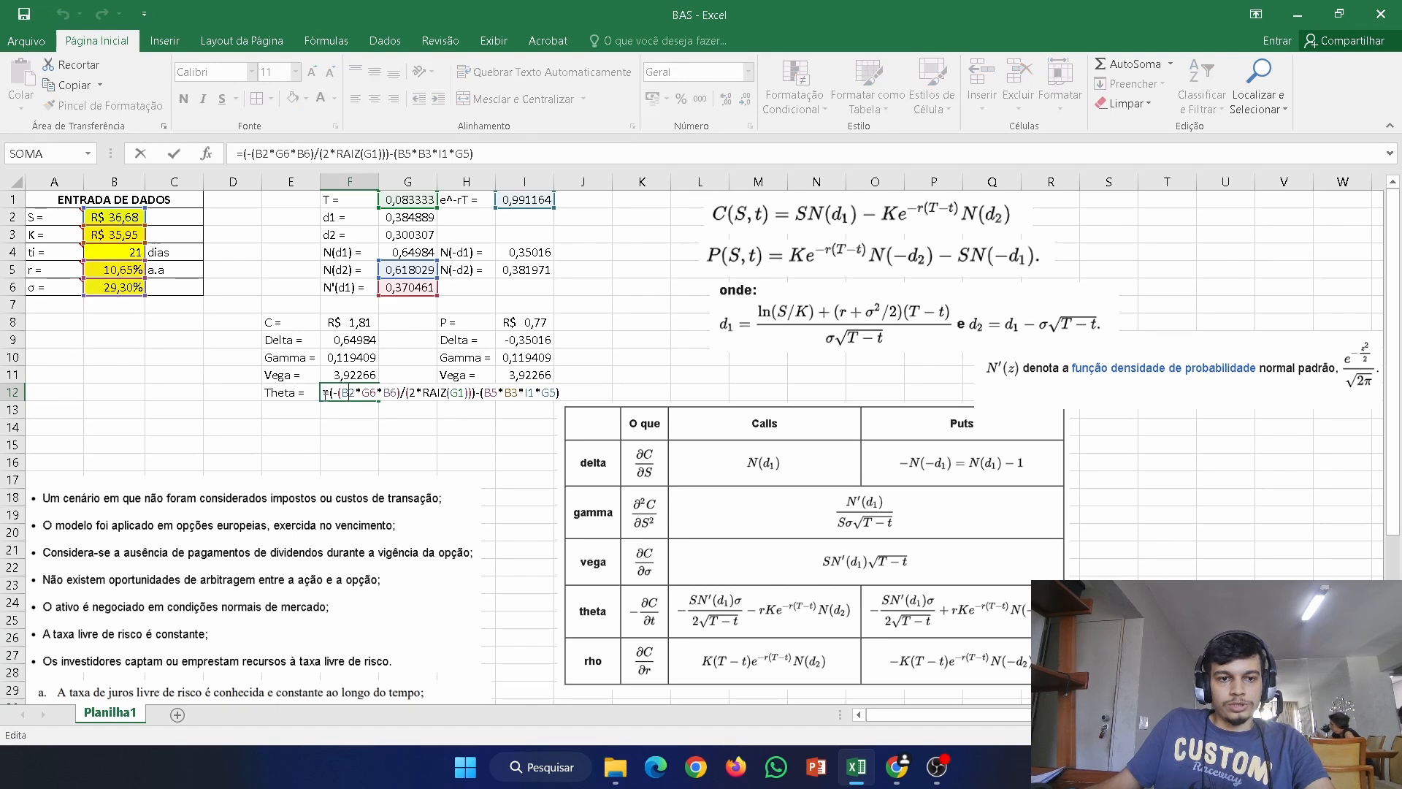
left_click_drag(324, 394, 571, 389)
key("ctrl+c")
key("Escape")
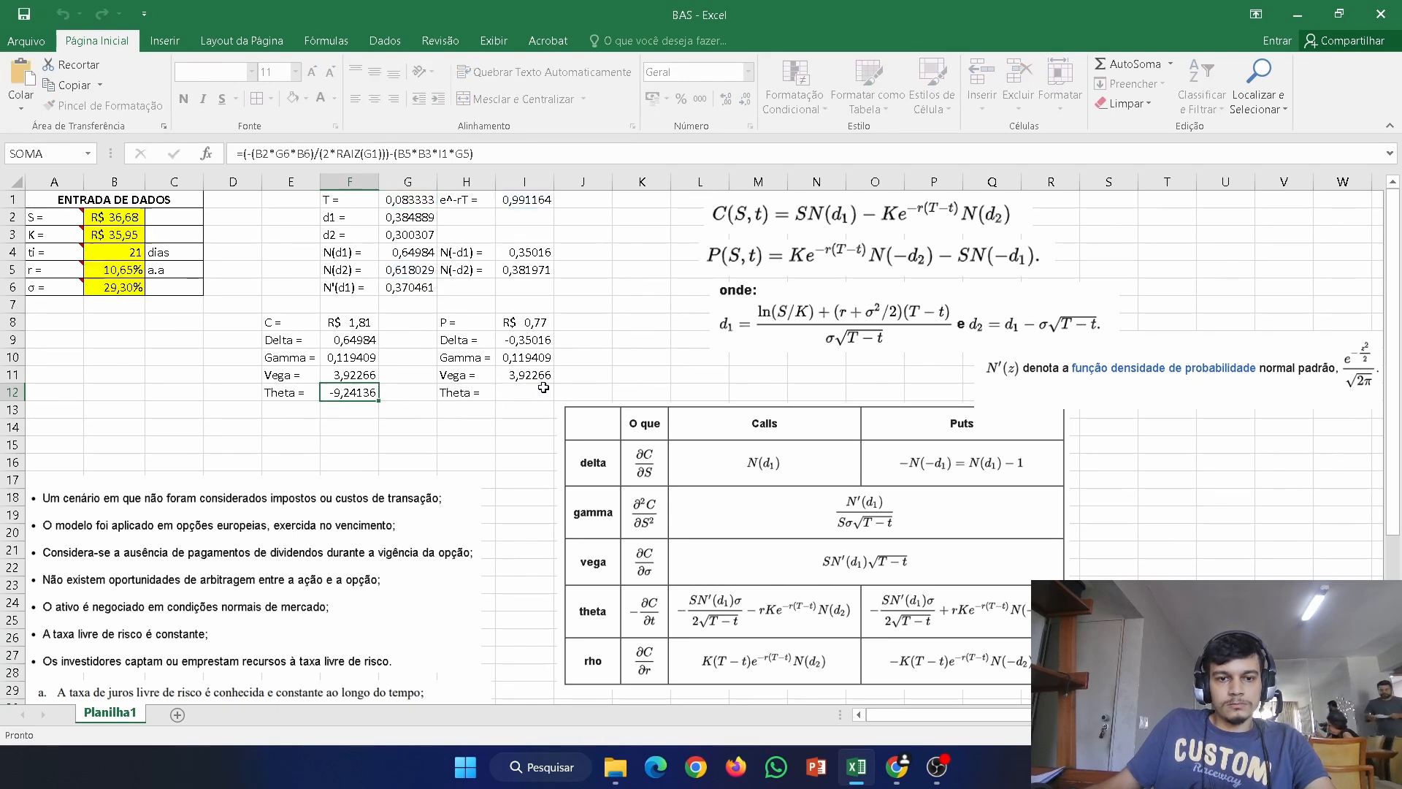
left_click(537, 392)
key("ctrl+v")
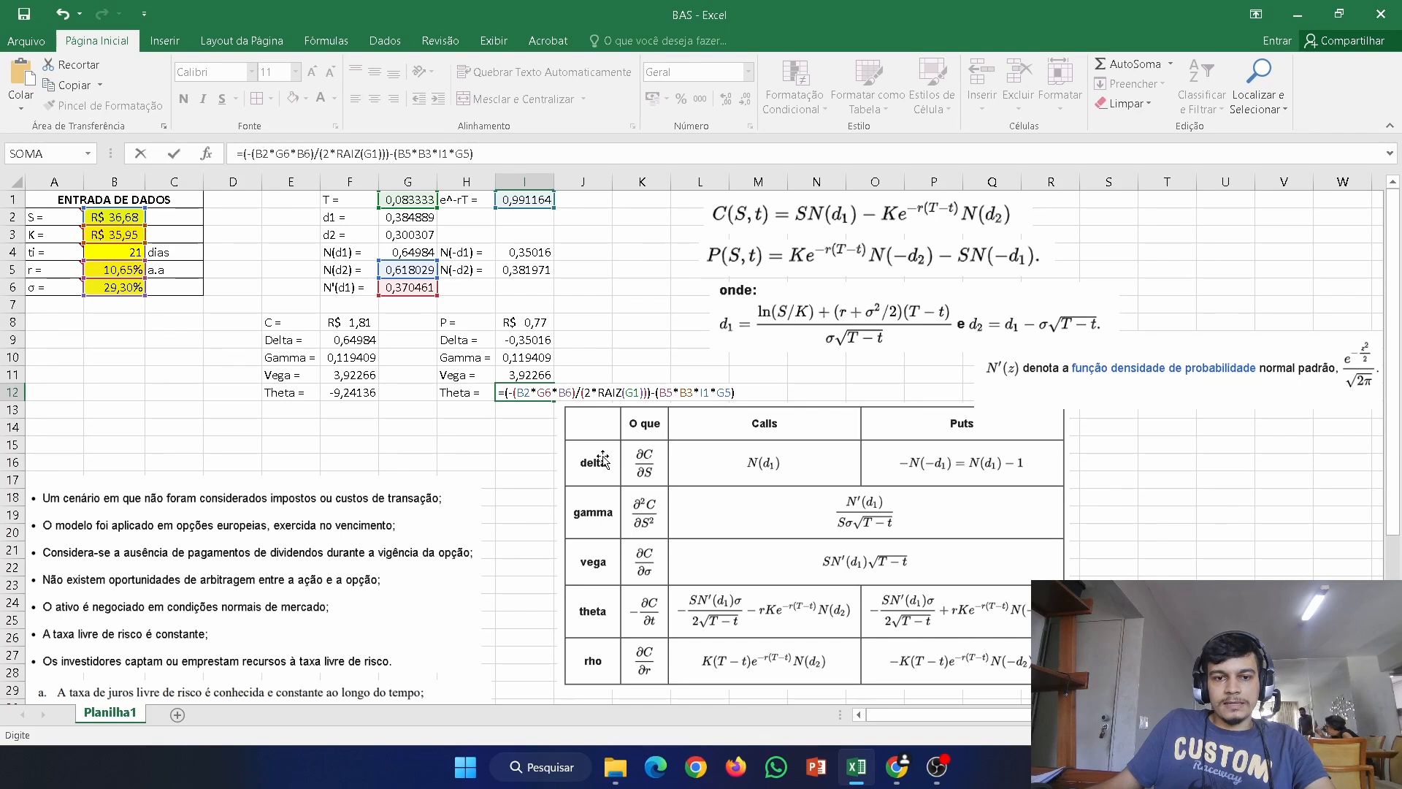
- Adapt the formula in I12 to the put theta: =(-(B2*G6*B6)/(2*RAIZ(G1)))+(B5*B3*I1*I5)
left_click(649, 394)
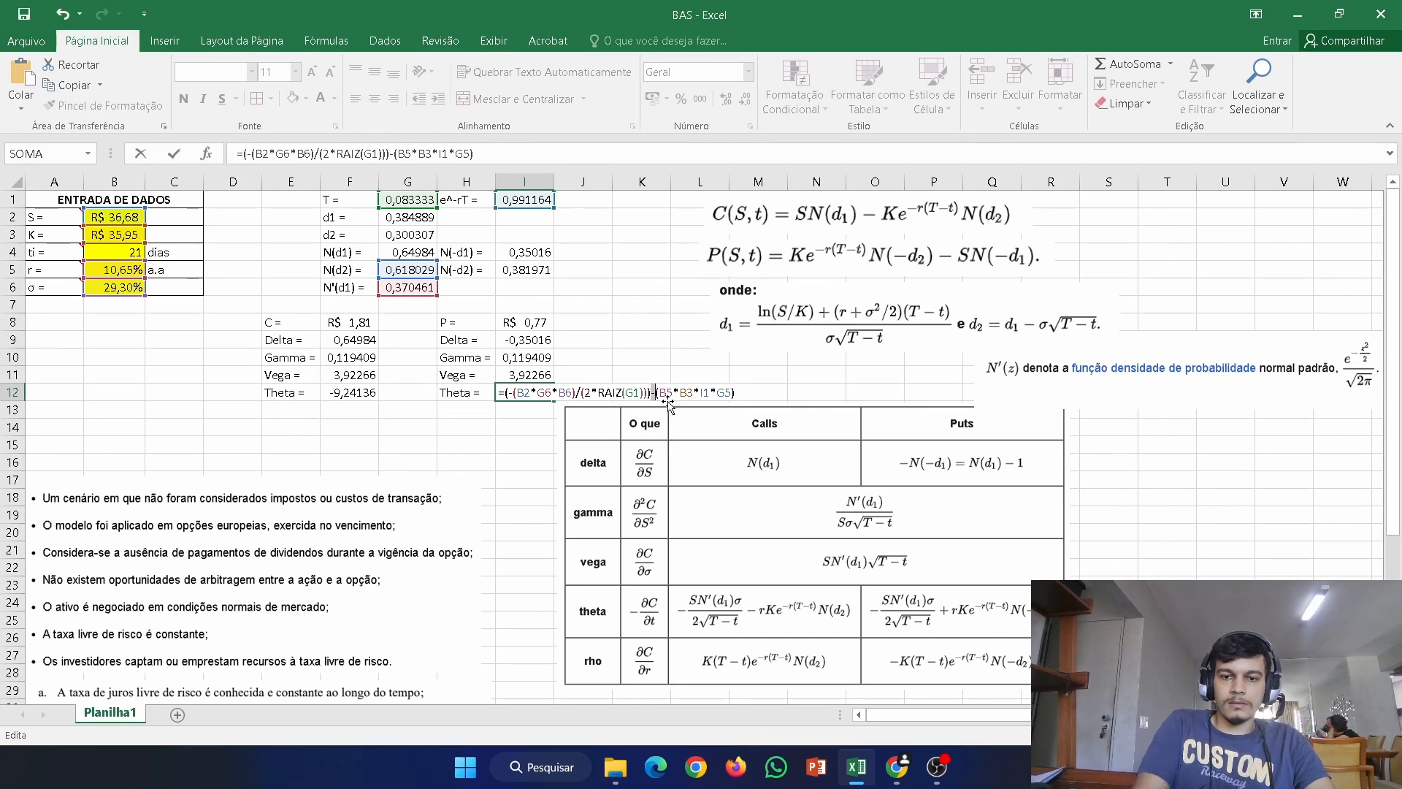
type("+")
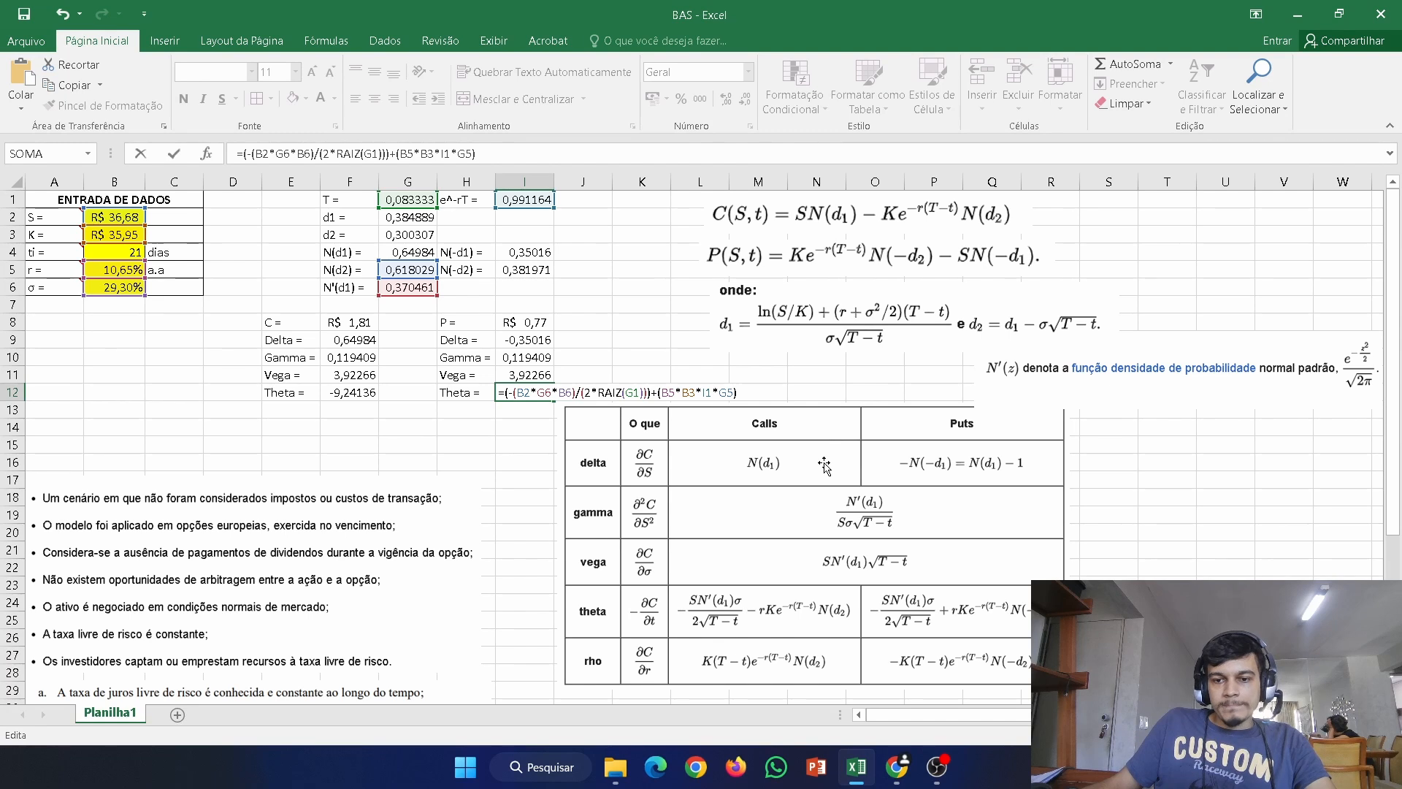
left_click(461, 270)
left_click(511, 270)
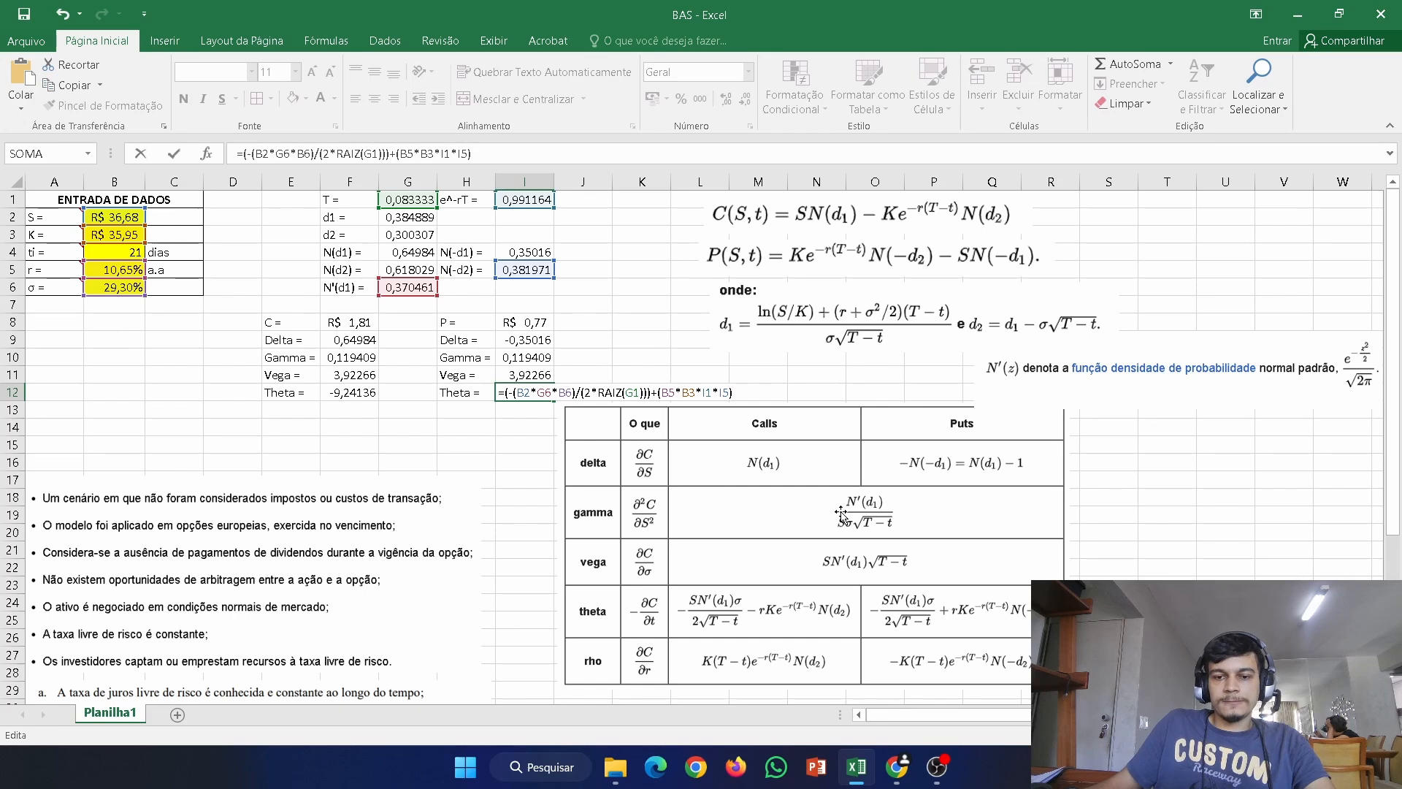
key("Return")
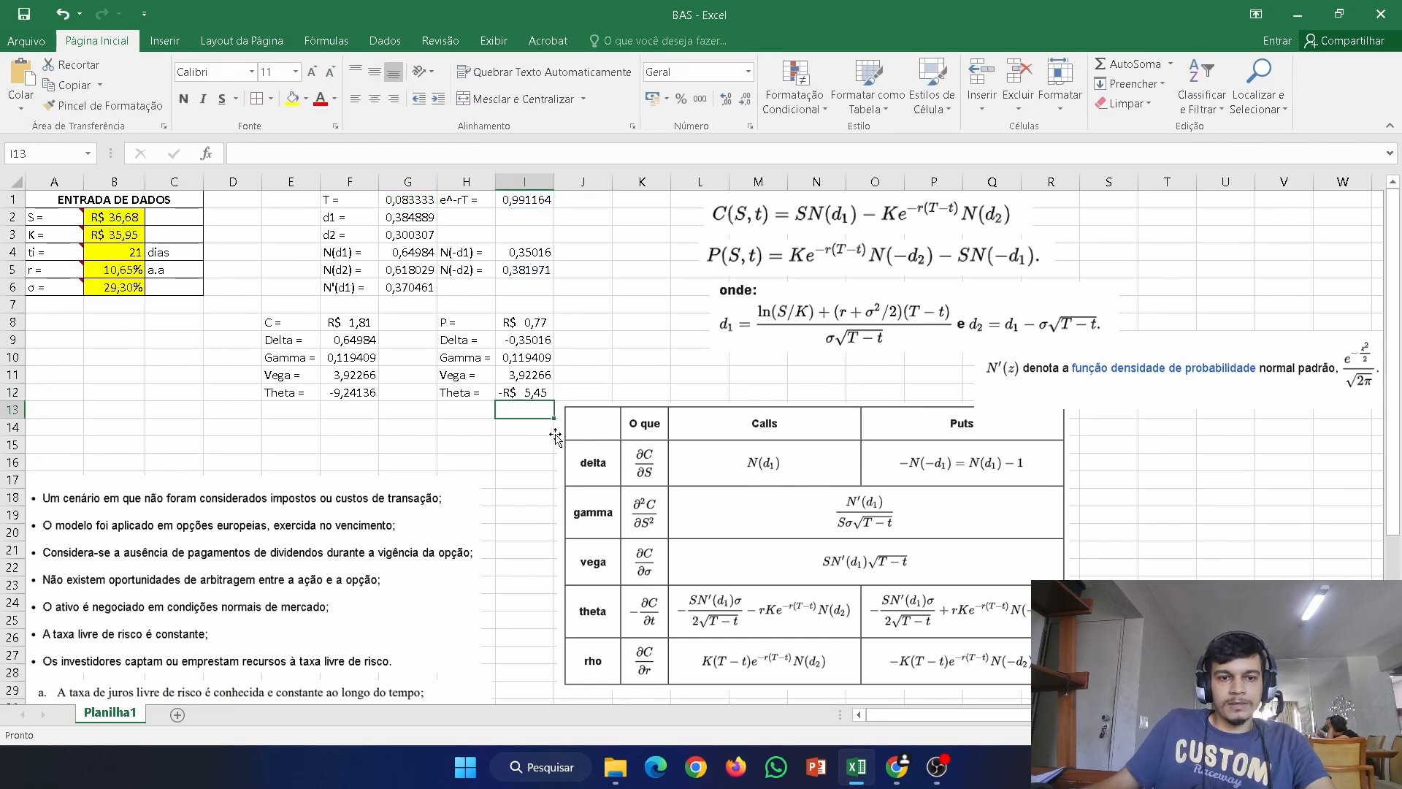
- Set the number format of the put theta in I12 to Geral
left_click(523, 393)
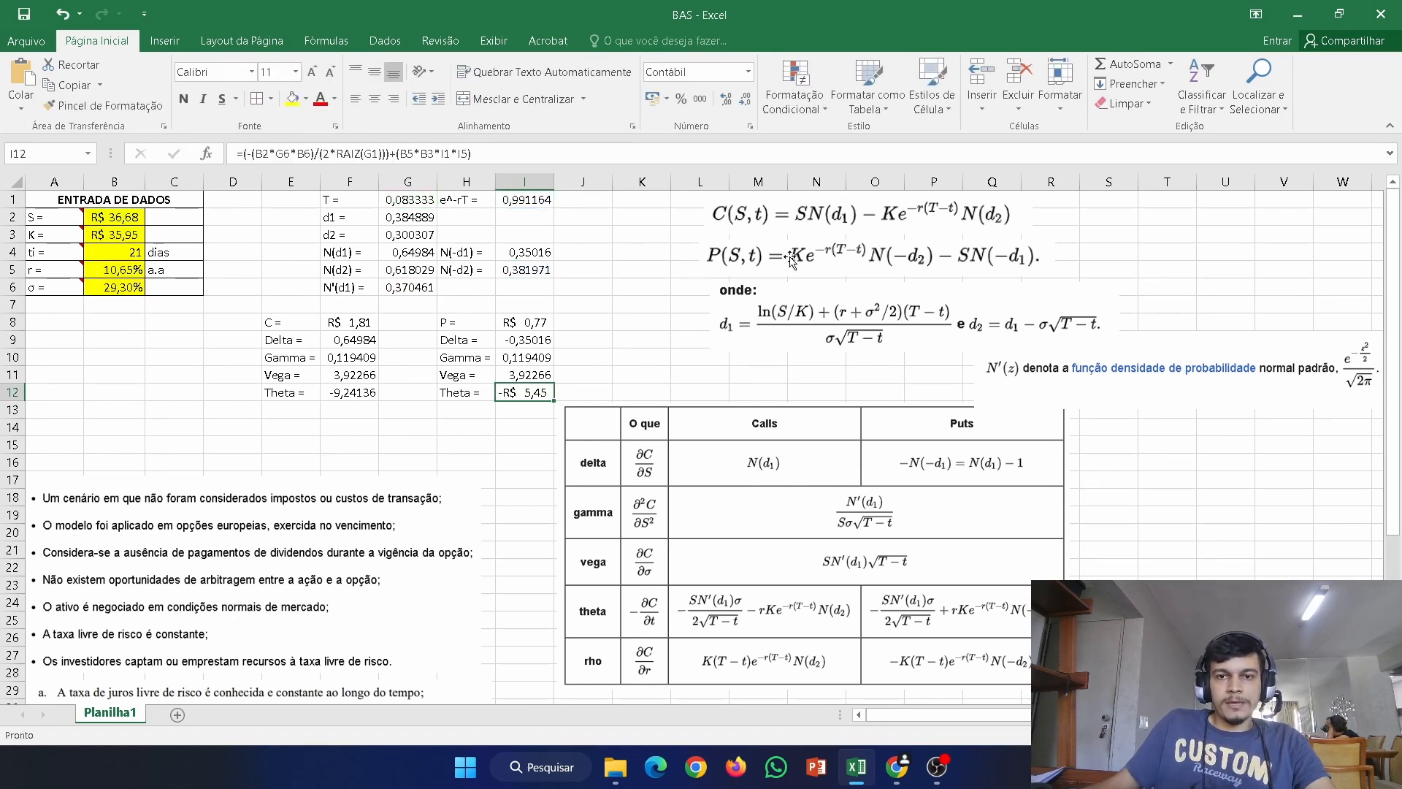
left_click(747, 72)
left_click(701, 97)
left_click(515, 495)
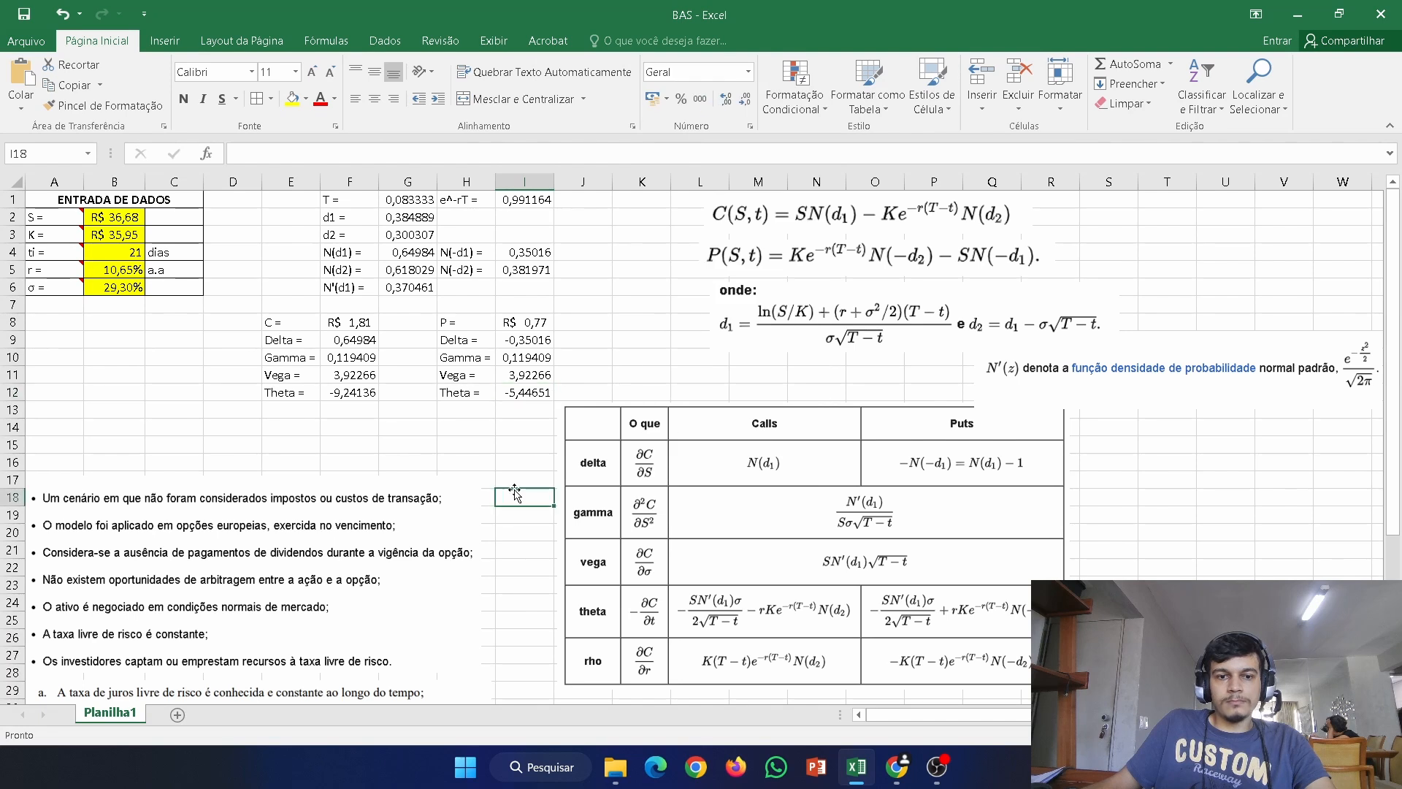
- Shift the Greeks formula table image slightly to the right and label cell E13 "rho ="
left_click_drag(695, 438, 721, 440)
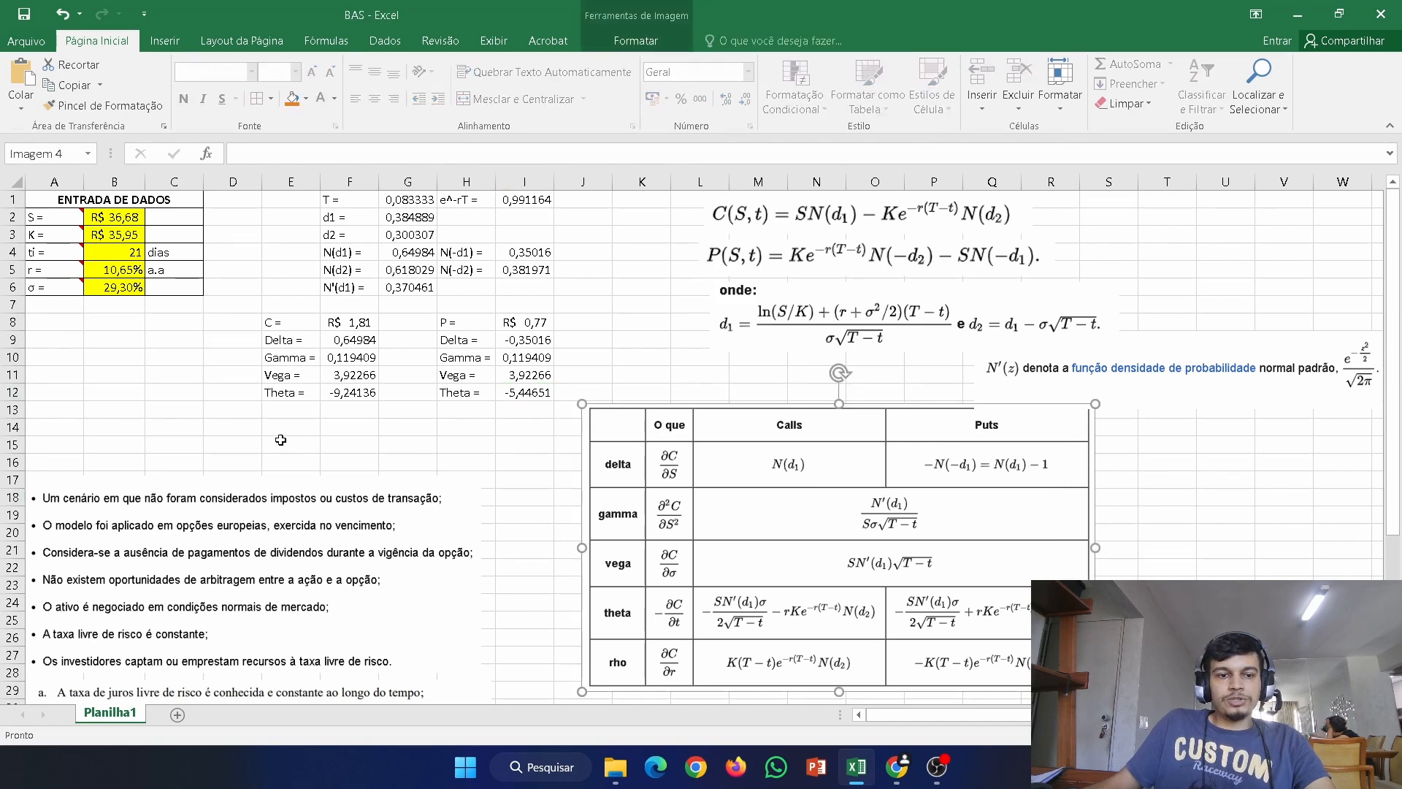
left_click(300, 415)
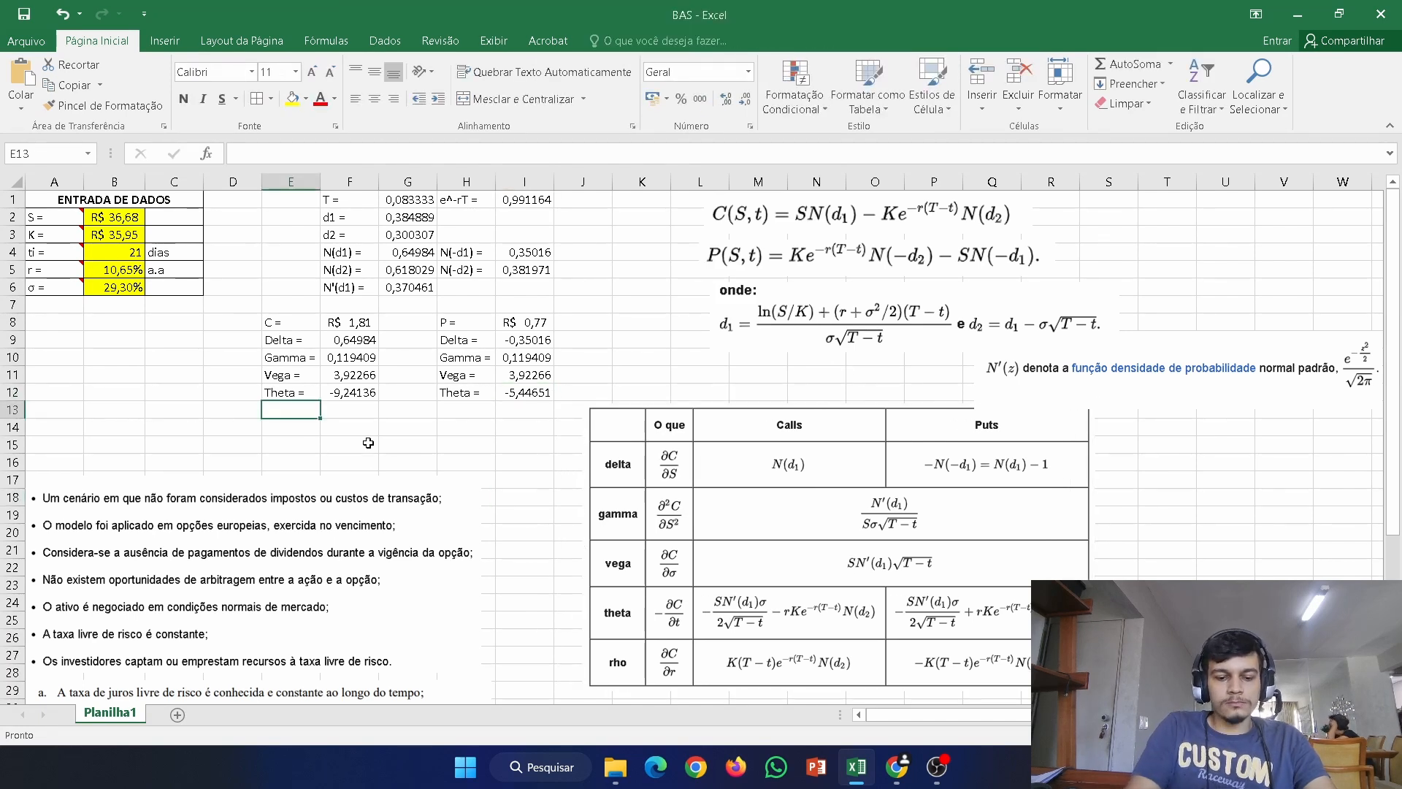
type("rho =")
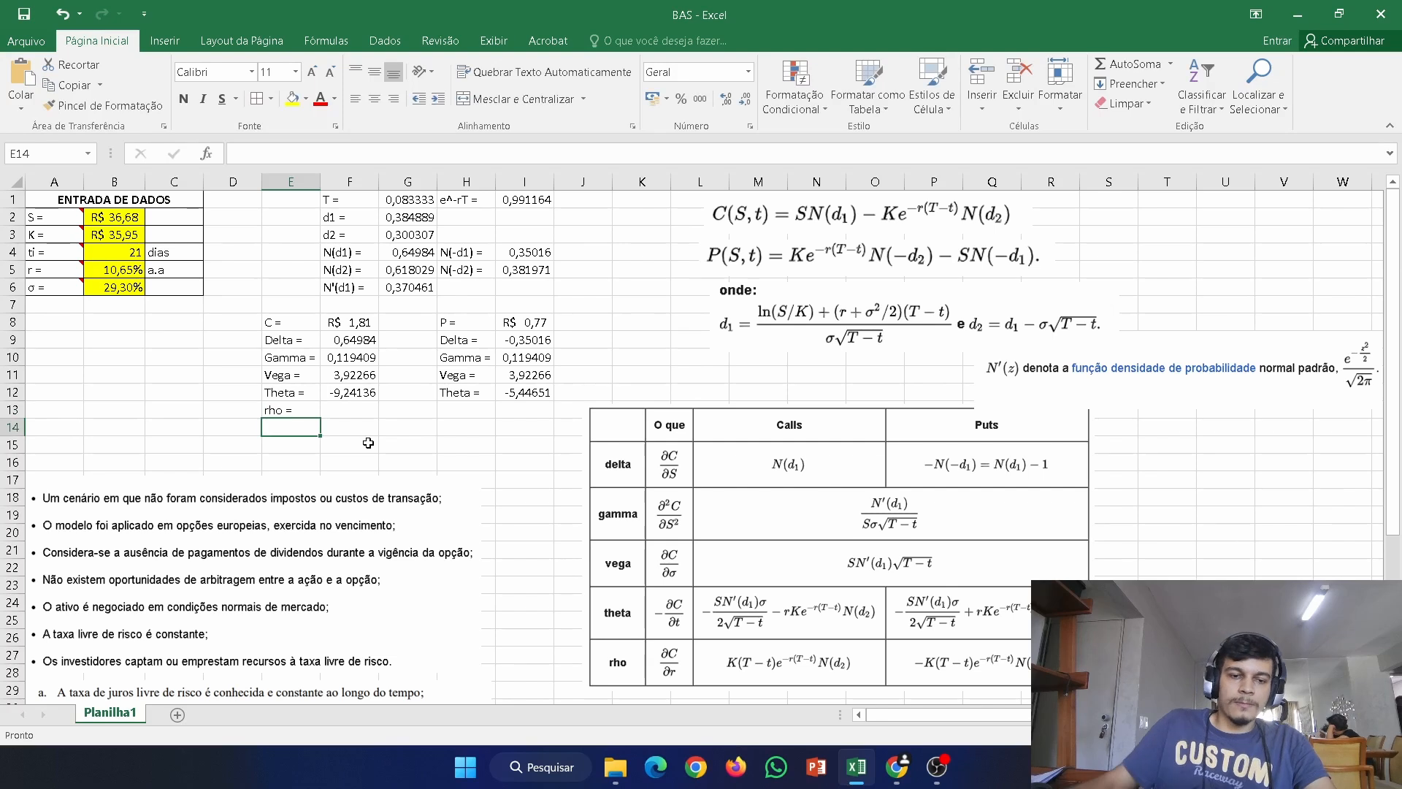
- Enter the call rho formula =B3*G1*I1*G5 in F13
left_click(344, 417)
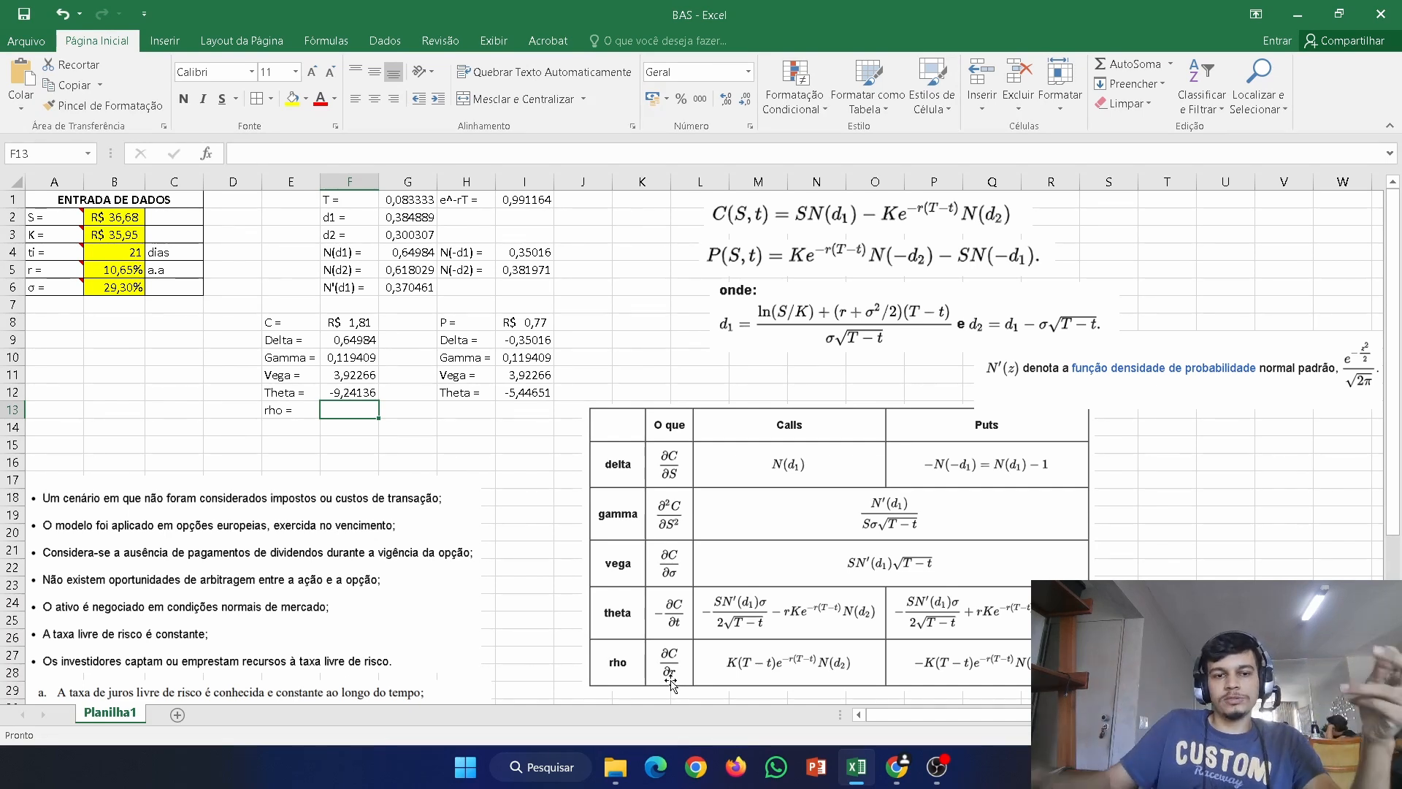
type("=")
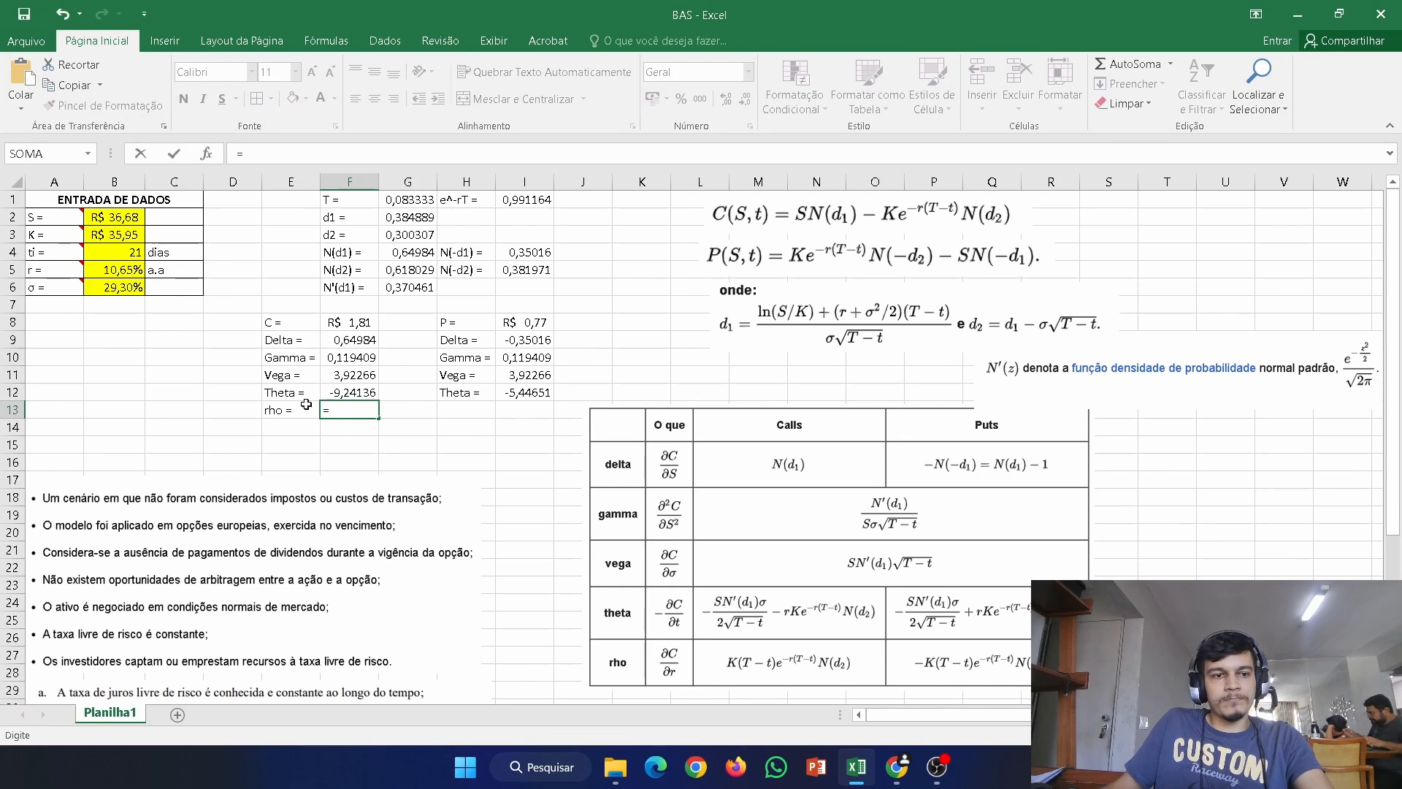
left_click(104, 237)
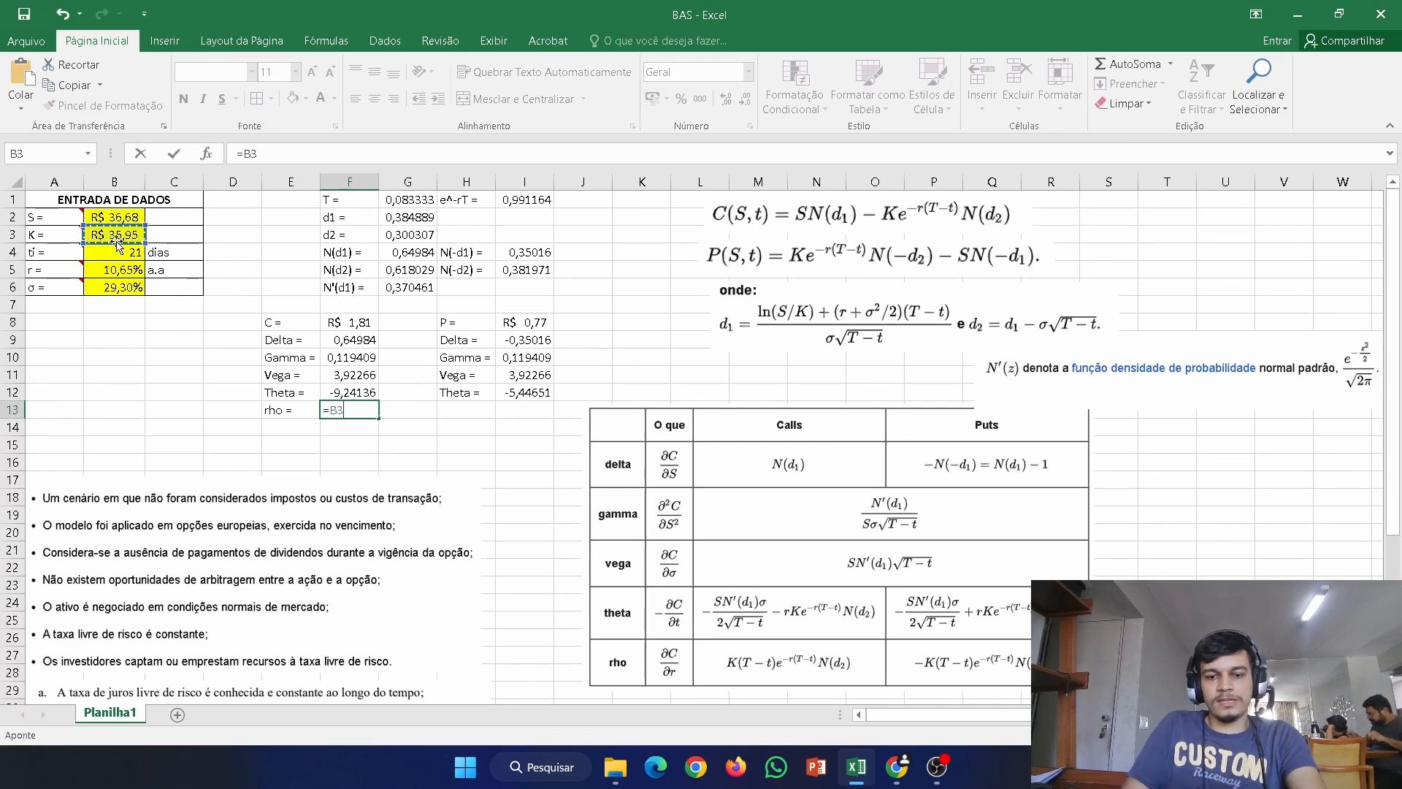
type("*")
left_click(419, 204)
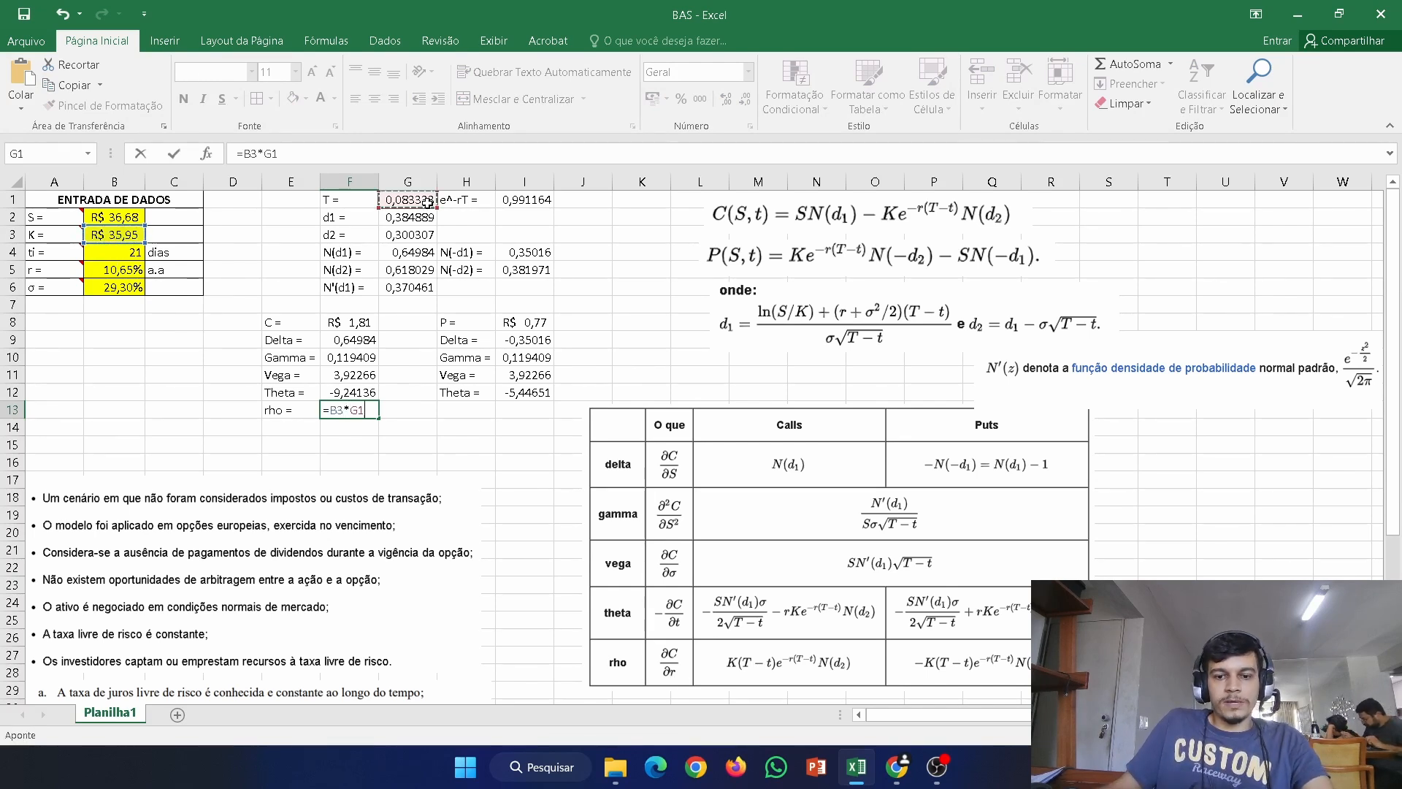
type("*")
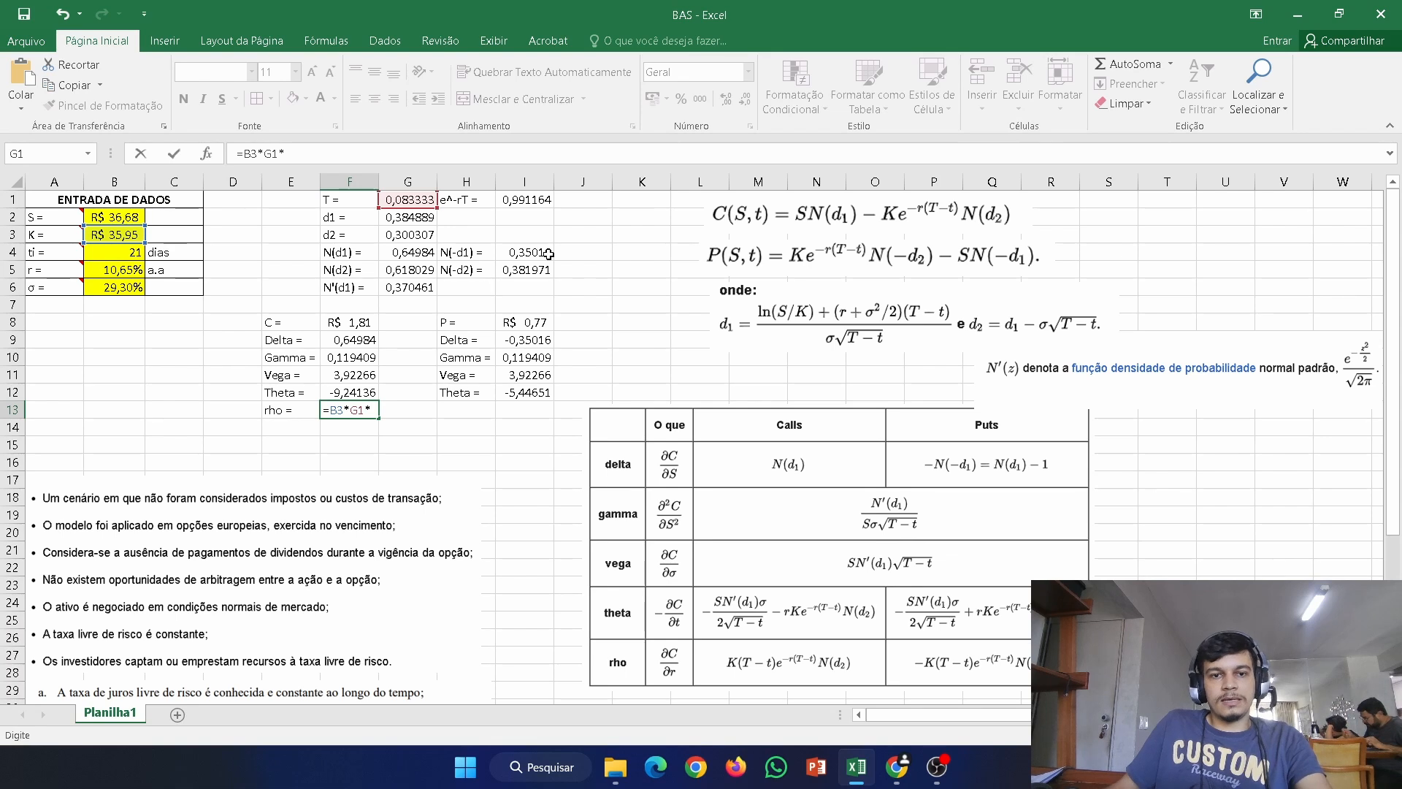
left_click(538, 207)
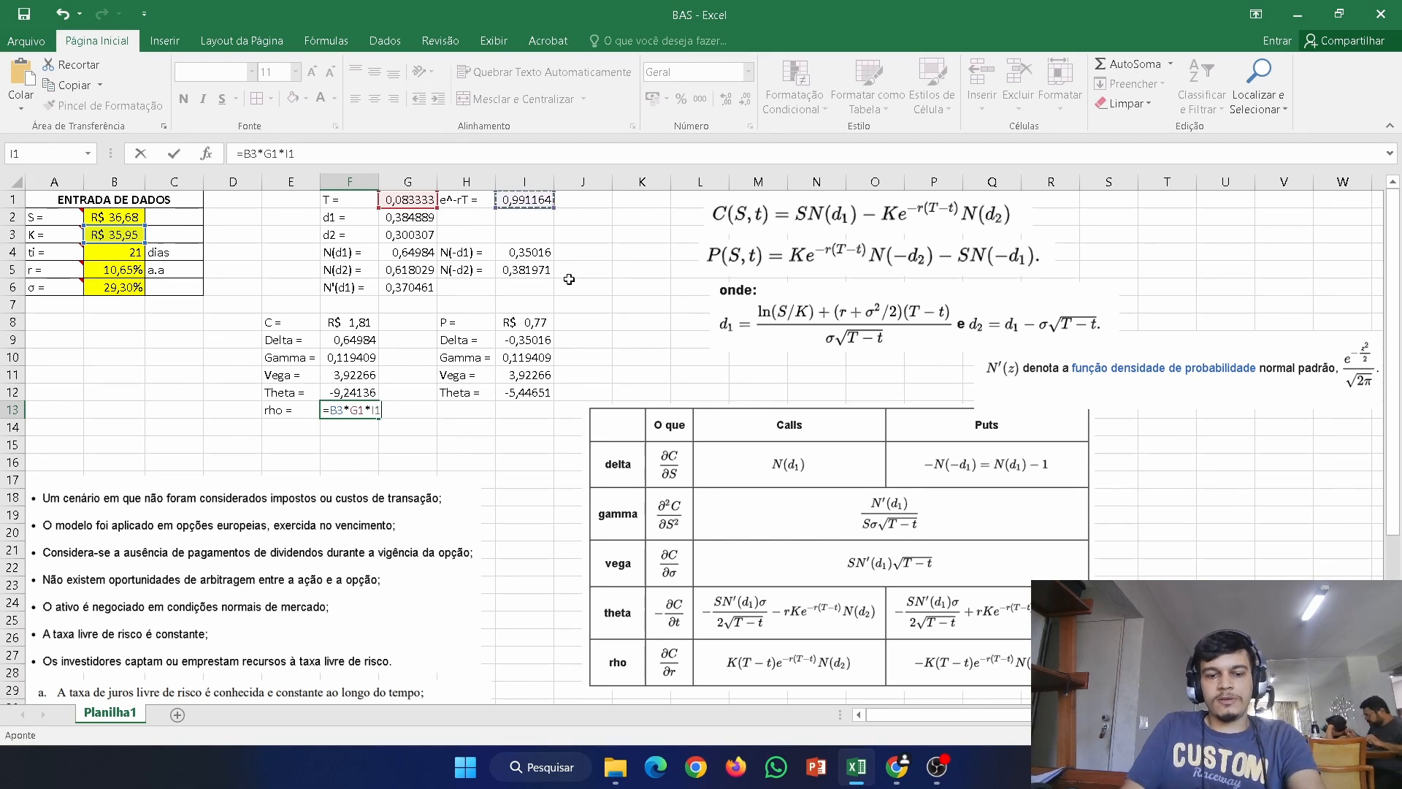
type("*")
left_click(437, 272)
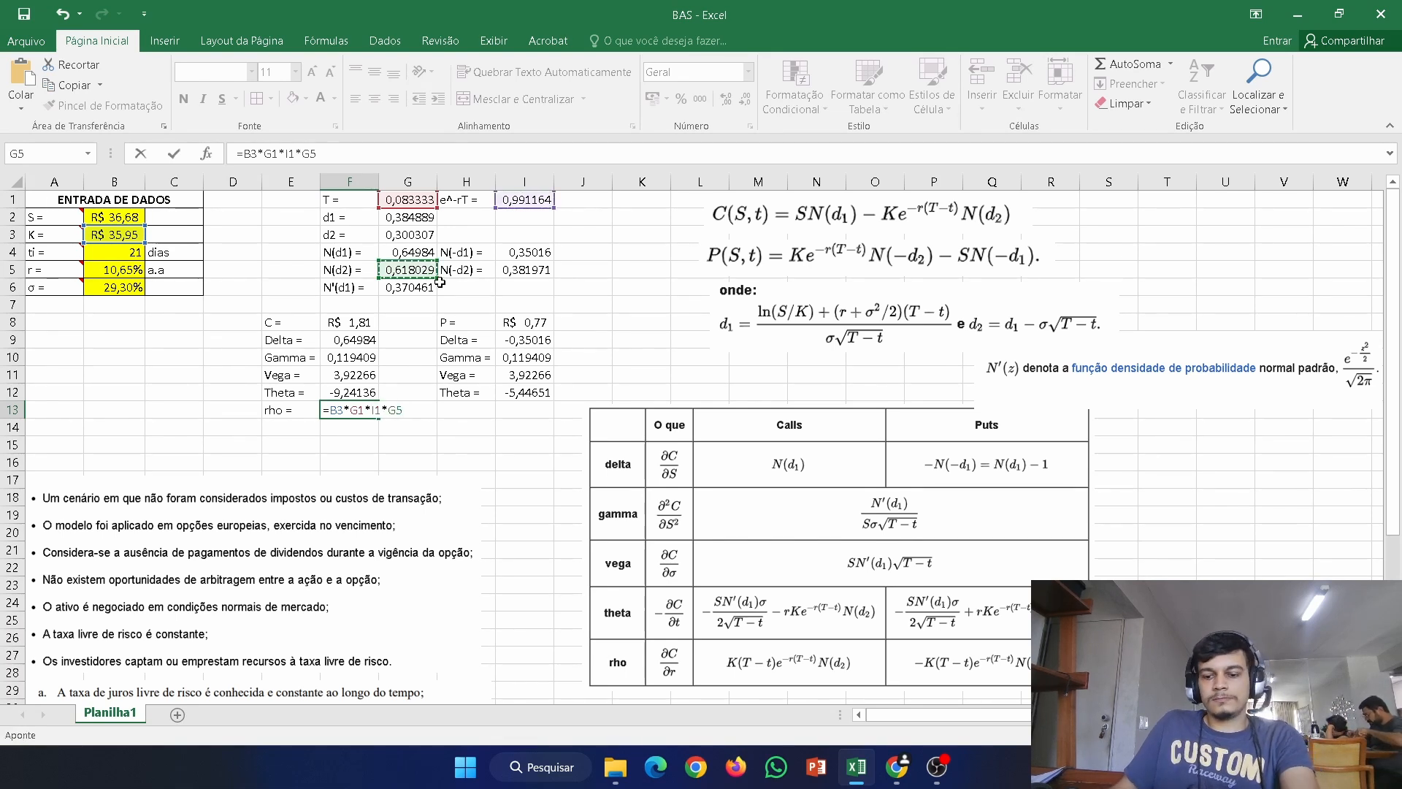
key("Return")
- Copy the "rho =" label from E13 into H13 for the put column
left_click(473, 416)
left_click(288, 424)
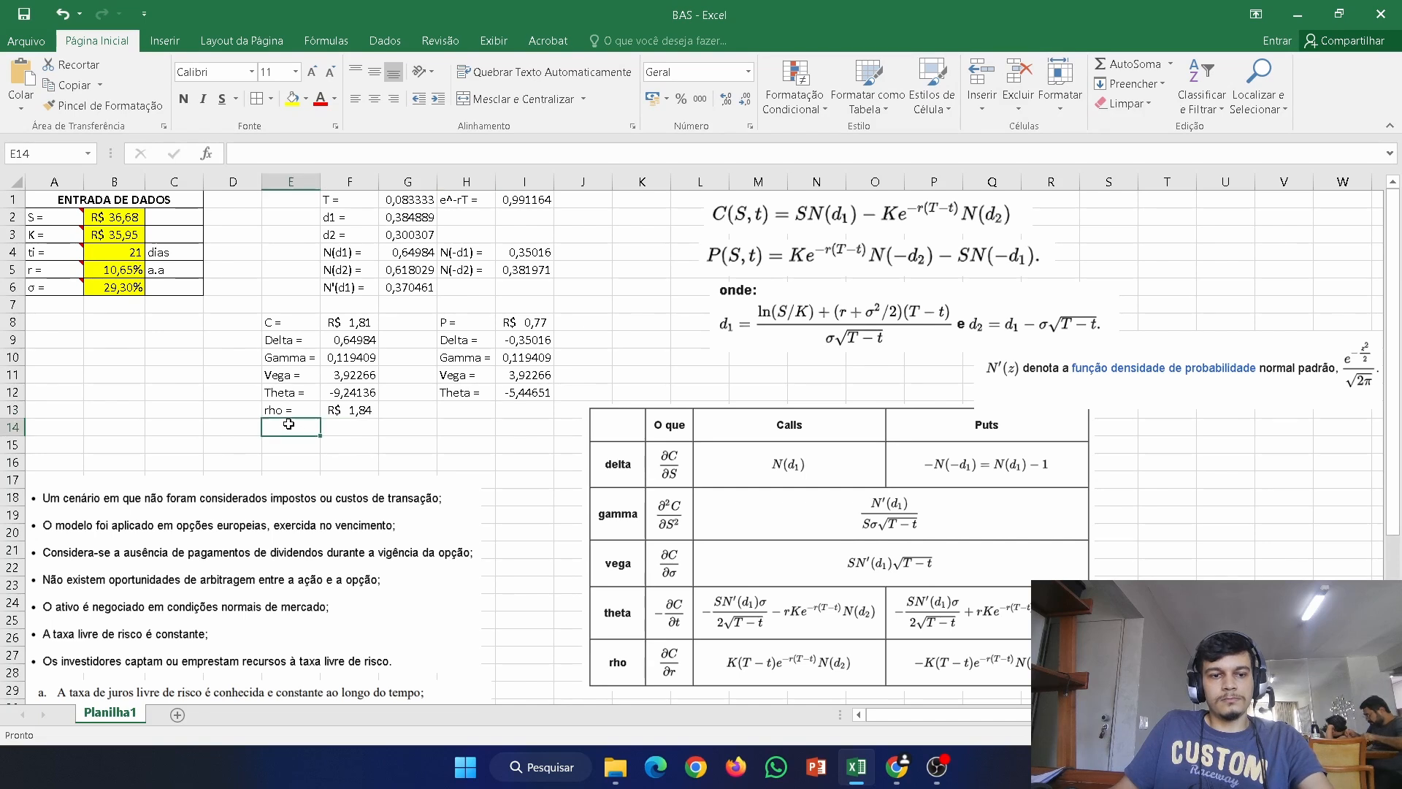
left_click(289, 410)
key("ctrl+c")
left_click(467, 409)
key("ctrl+v")
left_click(520, 410)
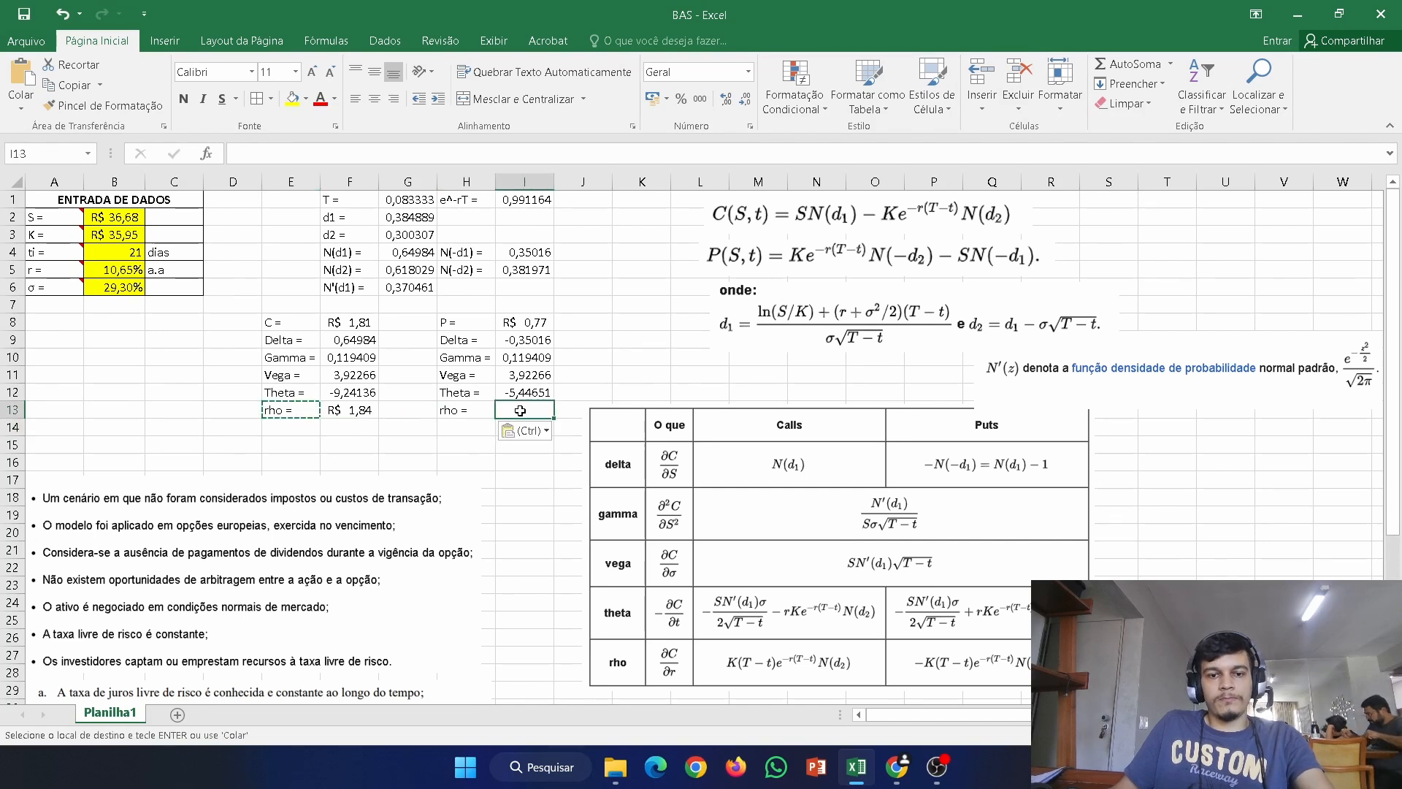
key("Escape")
- Copy the call rho formula text from F13 into I13, keeping its cell references as written
type("=")
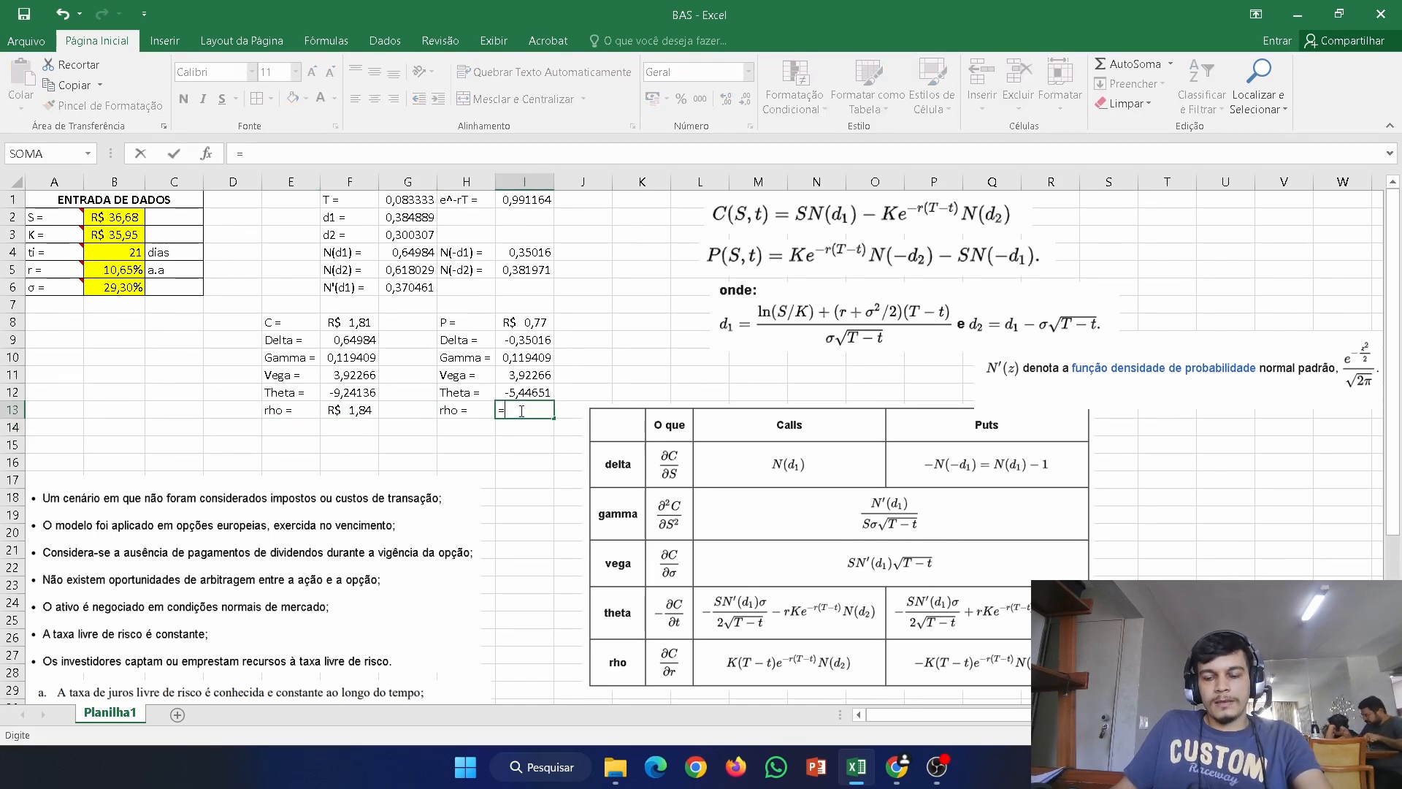
key("Escape")
double_click(339, 410)
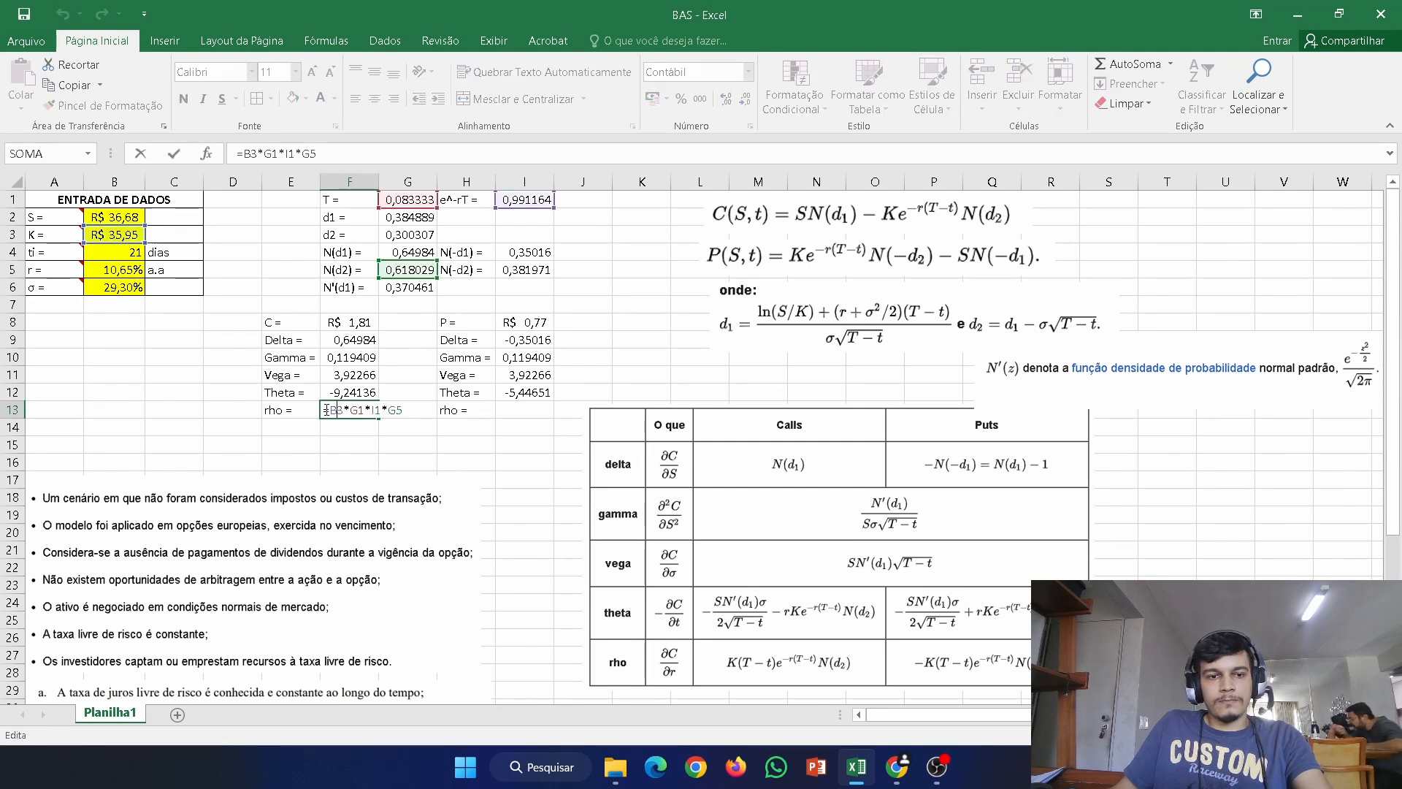
left_click_drag(326, 410, 402, 410)
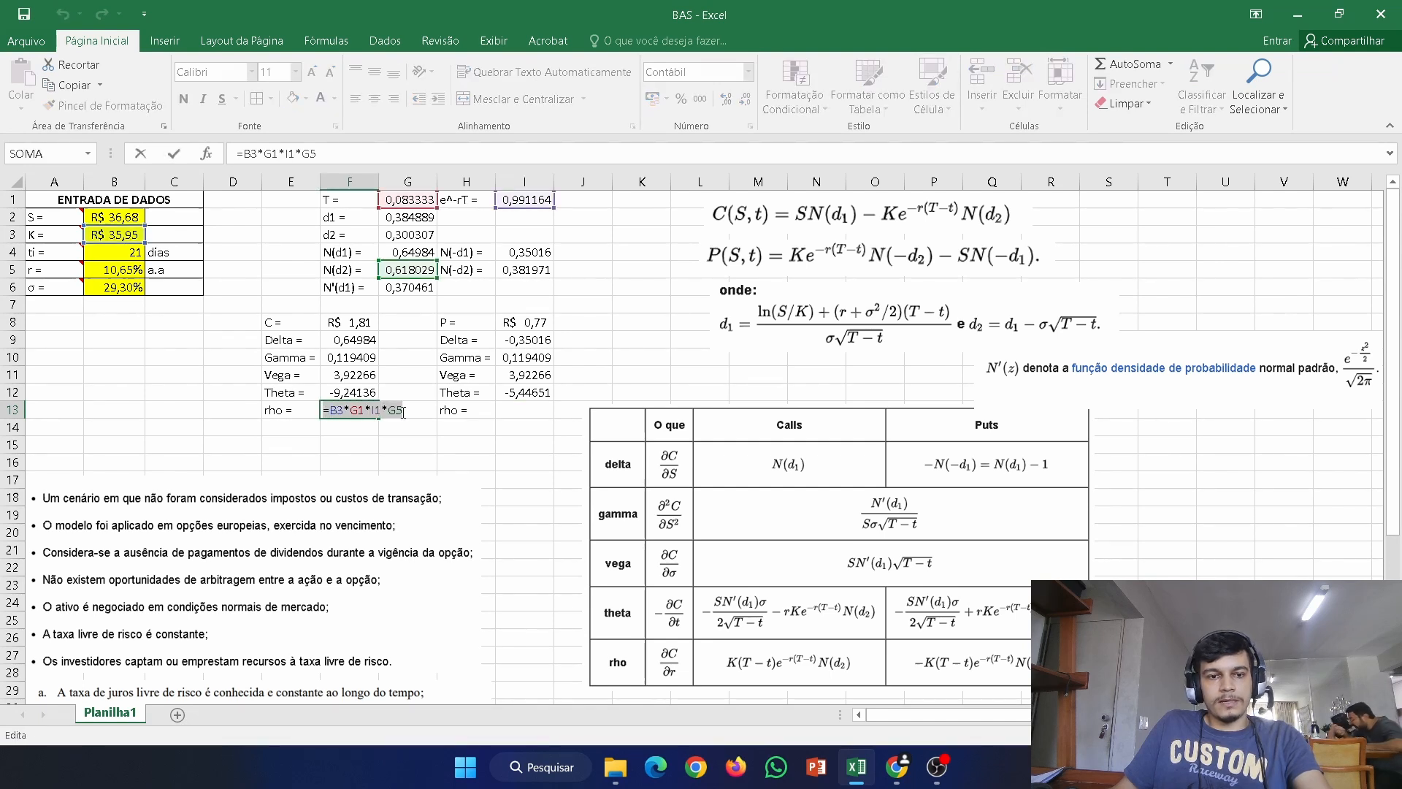
key("ctrl+c")
key("Escape")
left_click(509, 409)
key("ctrl+v")
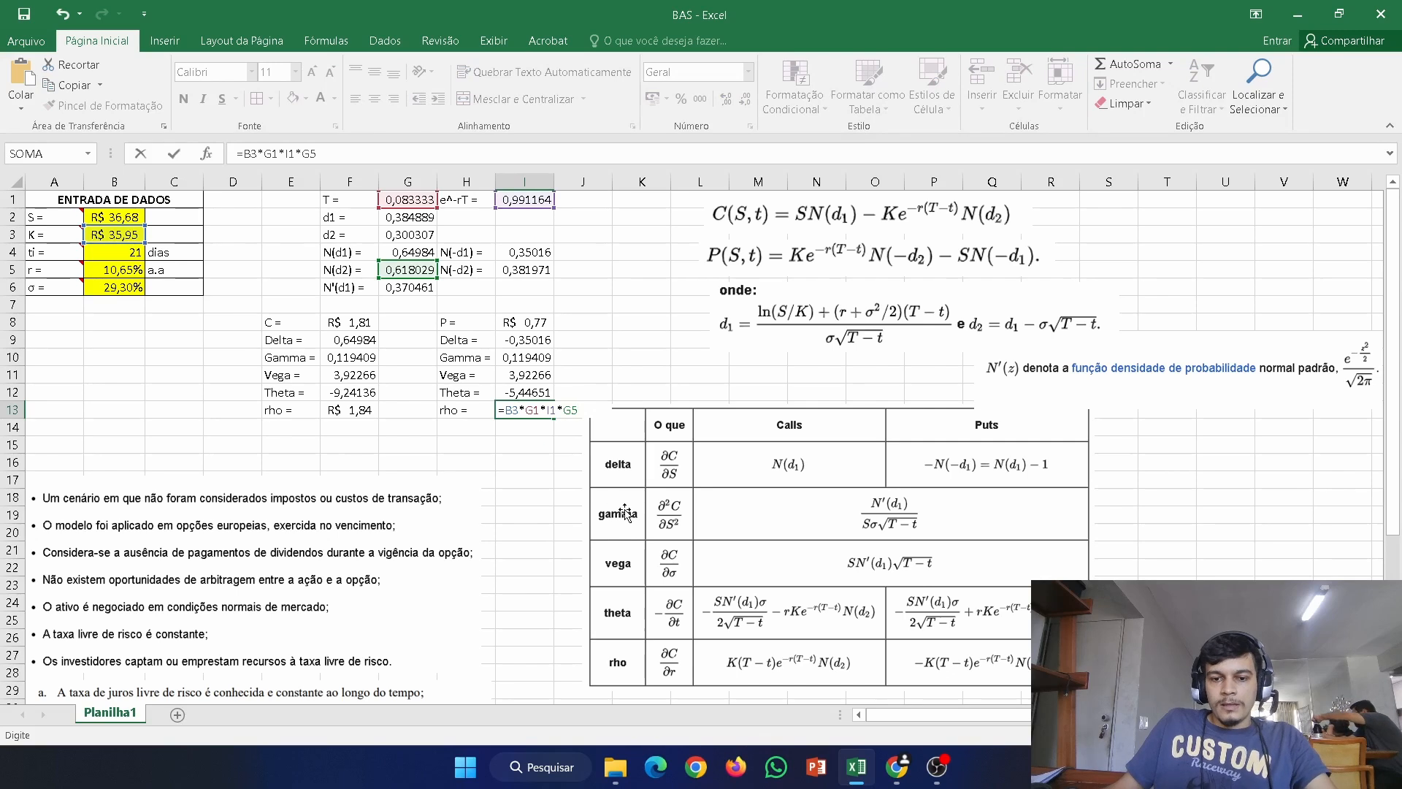
- Adapt the formula in I13 to the put rho: =-B3*G1*I1*I5
left_click(508, 409)
type("-")
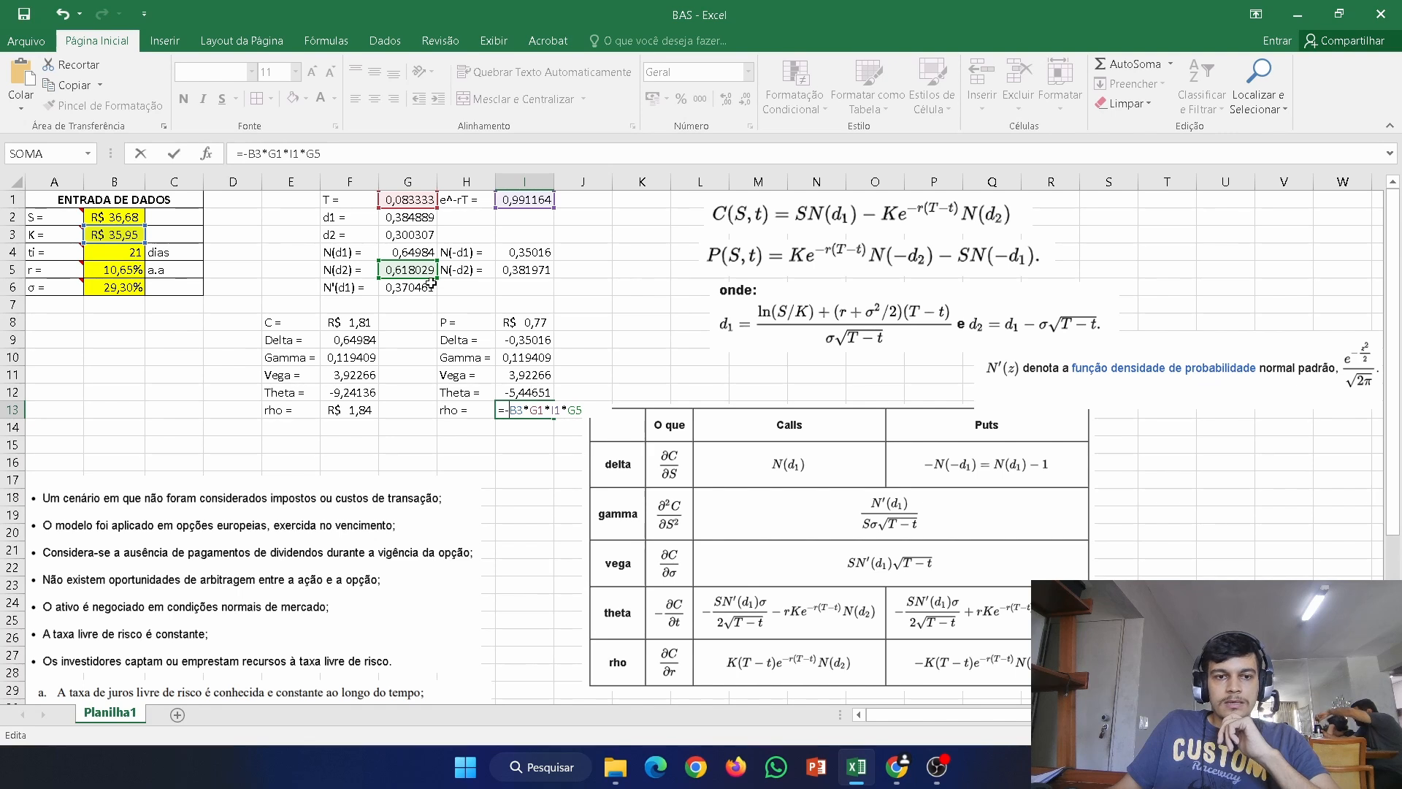
left_click_drag(435, 278, 519, 279)
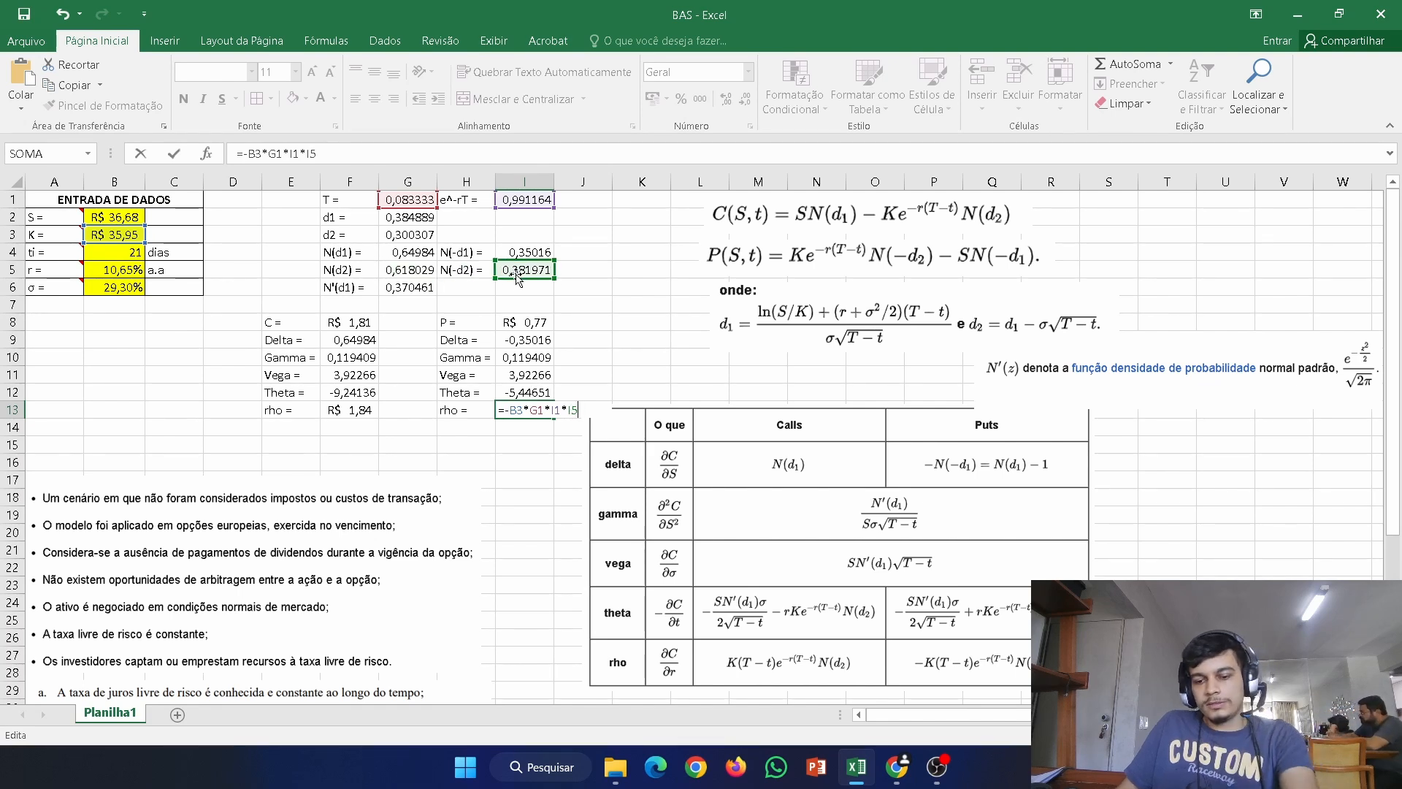
left_click(562, 480)
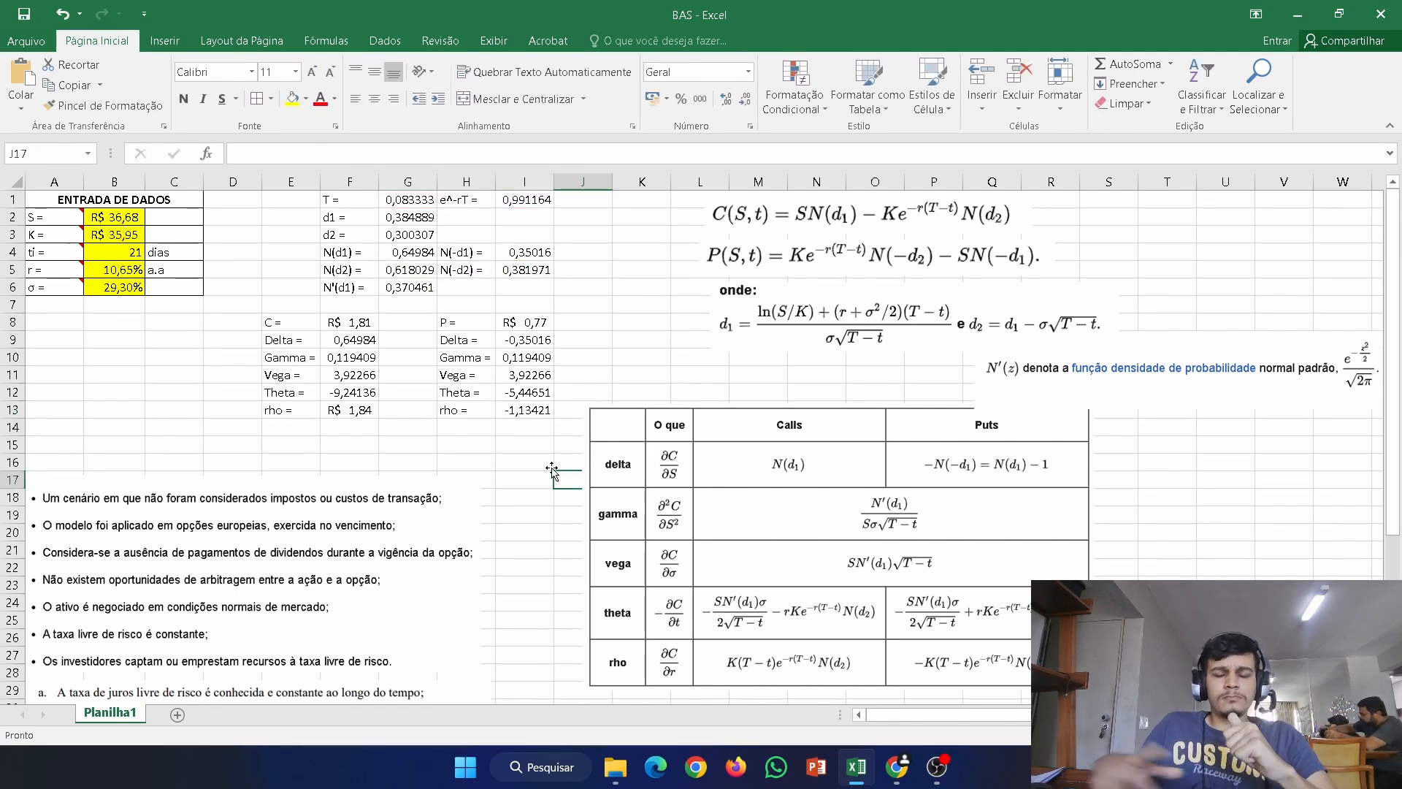